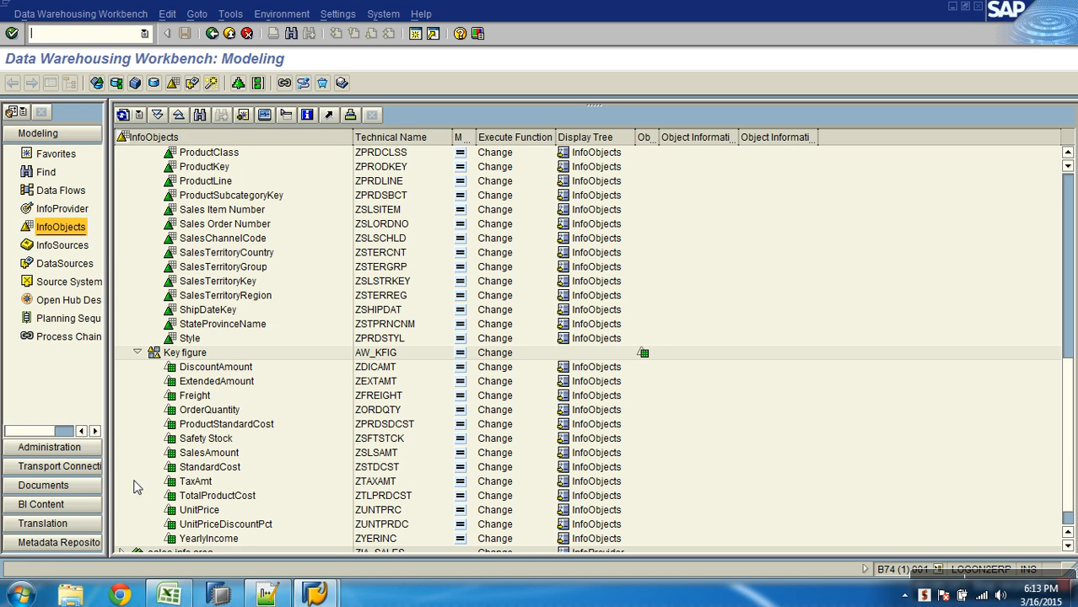
- Open the AW_sales folder on the Desktop in the file explorer and review the source data files
click(71, 595)
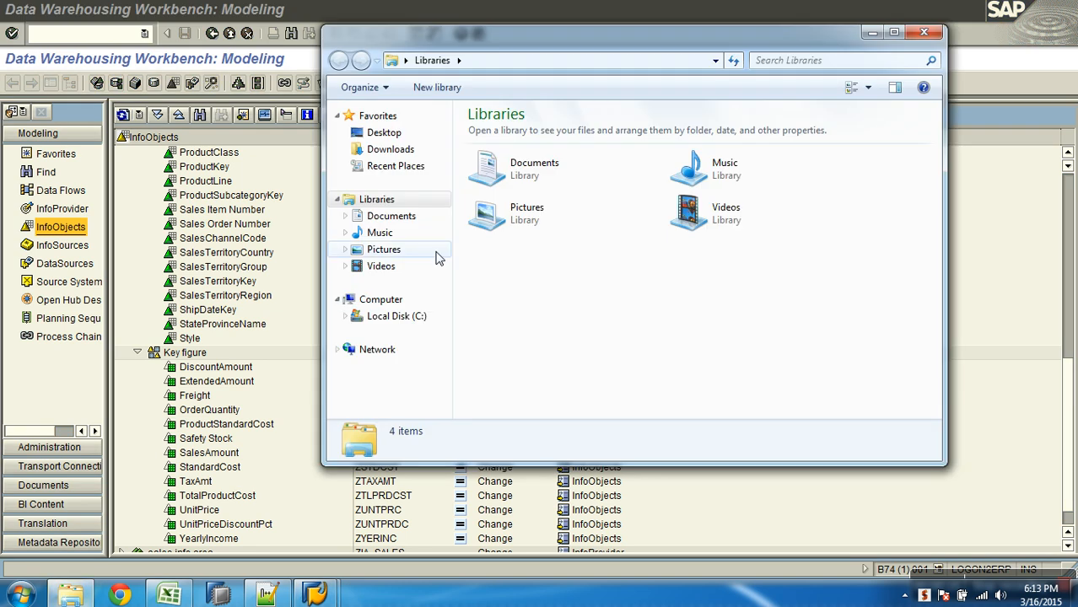
click(389, 135)
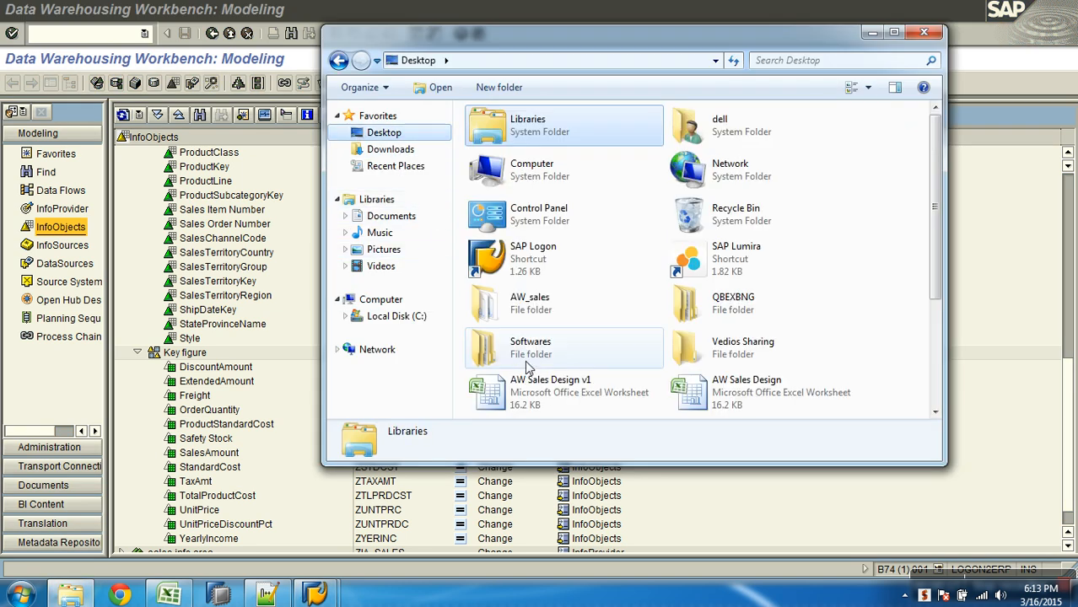
double_click(556, 307)
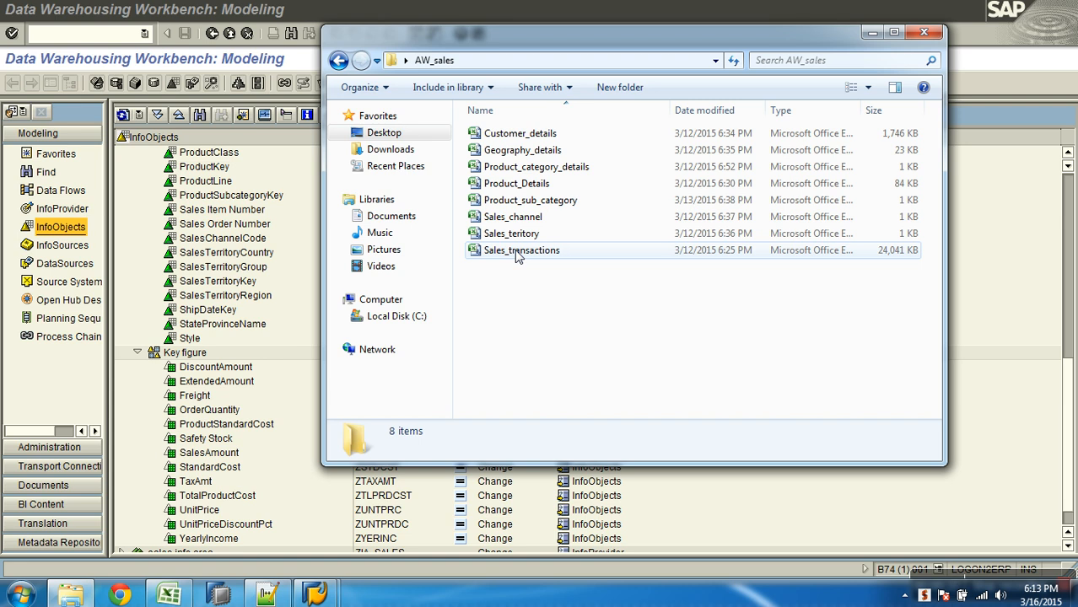
click(816, 506)
- Switch to the AW Sales Design workbook in Excel and select the word GEOGRAPHY in the first modelling aspect on Sheet2
mouse_move(297, 593)
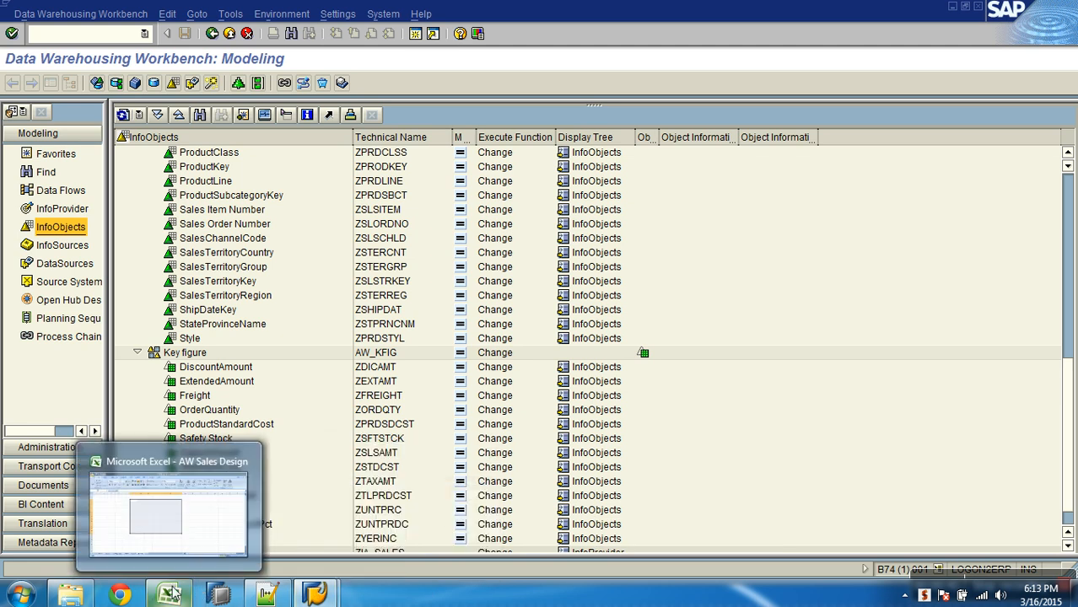
click(245, 493)
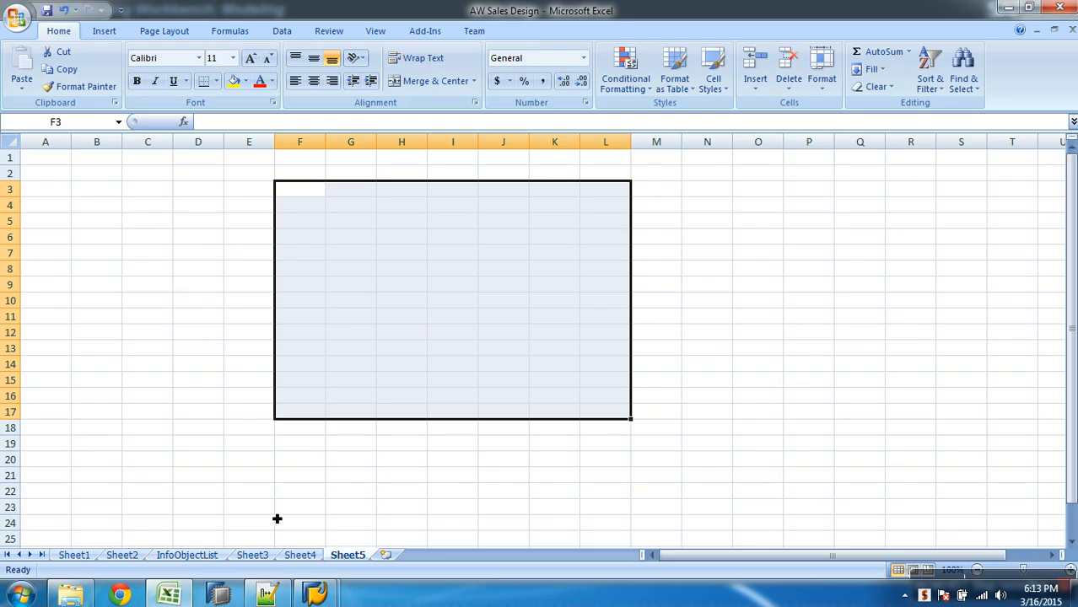
click(199, 554)
click(125, 555)
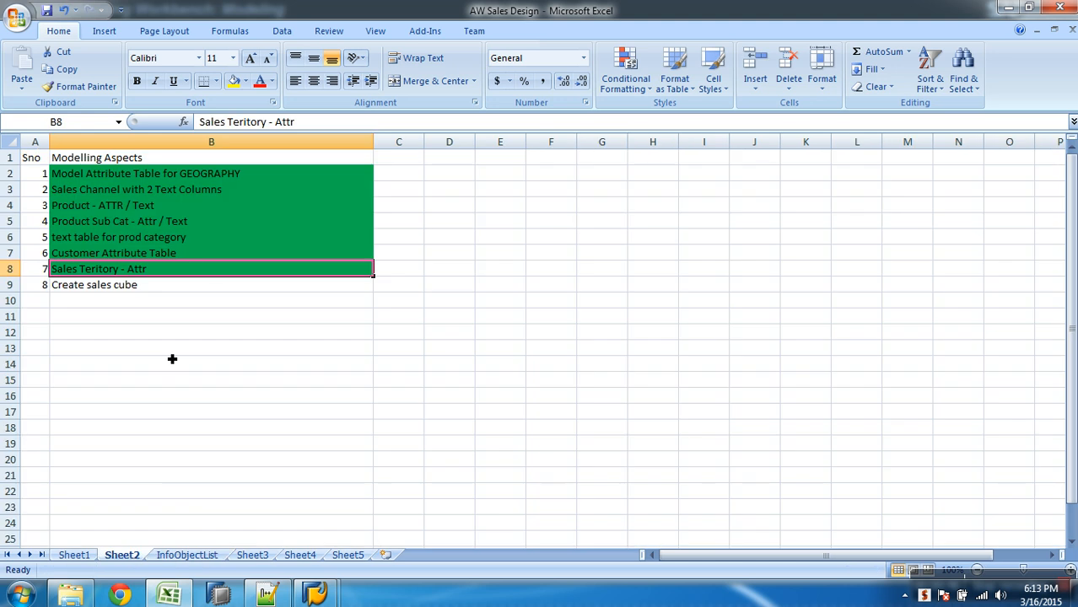
click(128, 177)
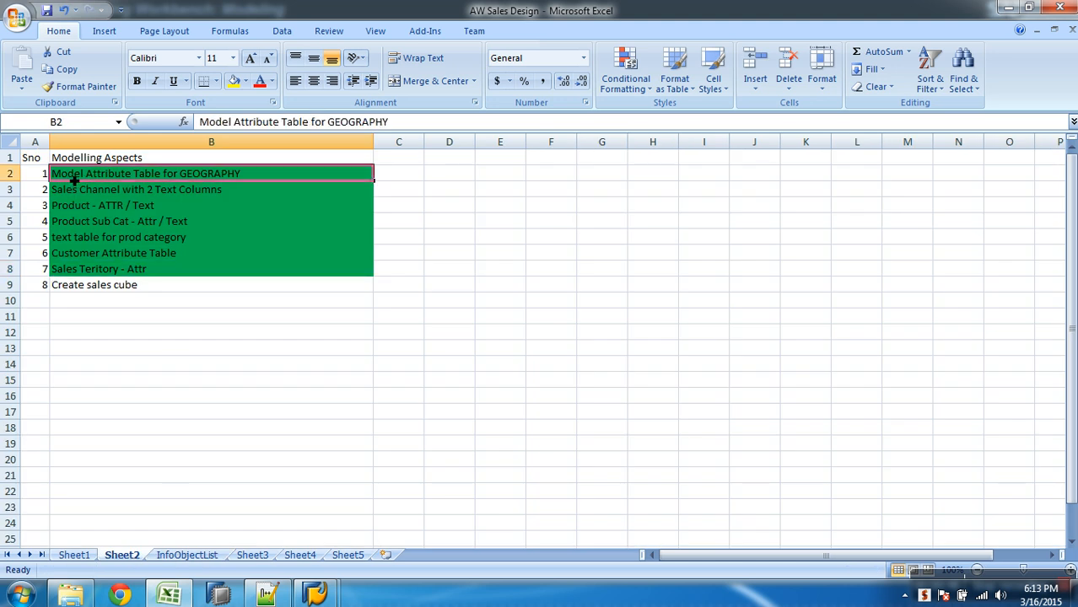
double_click(258, 180)
drag(257, 180, 182, 179)
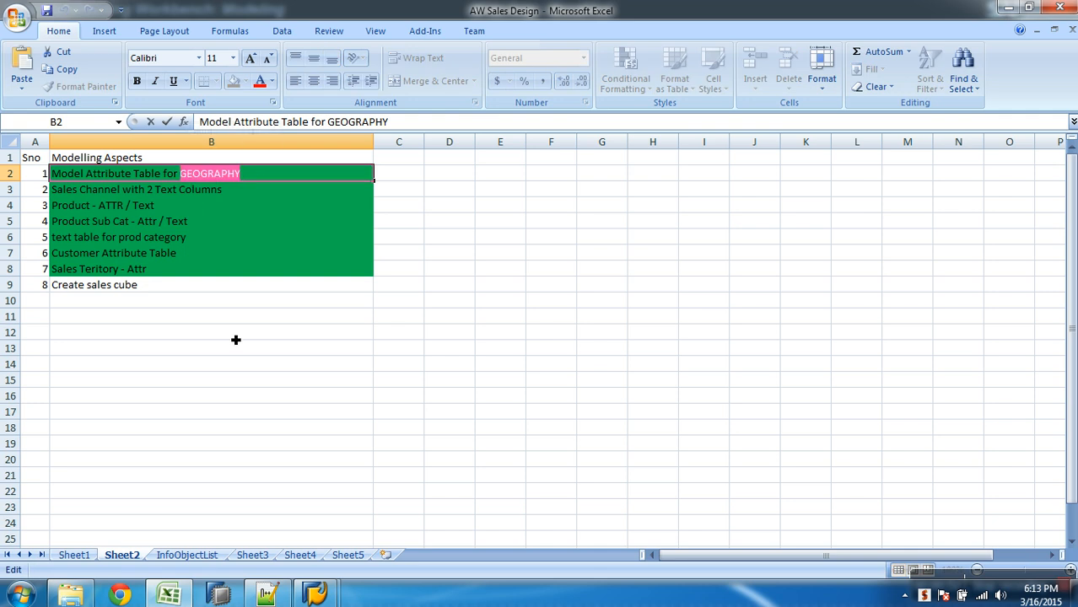
- Switch to the Notepad++ notes and add the line "- Master Data ATTR - GEOGRAPHY" under Data Loading, underlined with a row of dashes
click(267, 594)
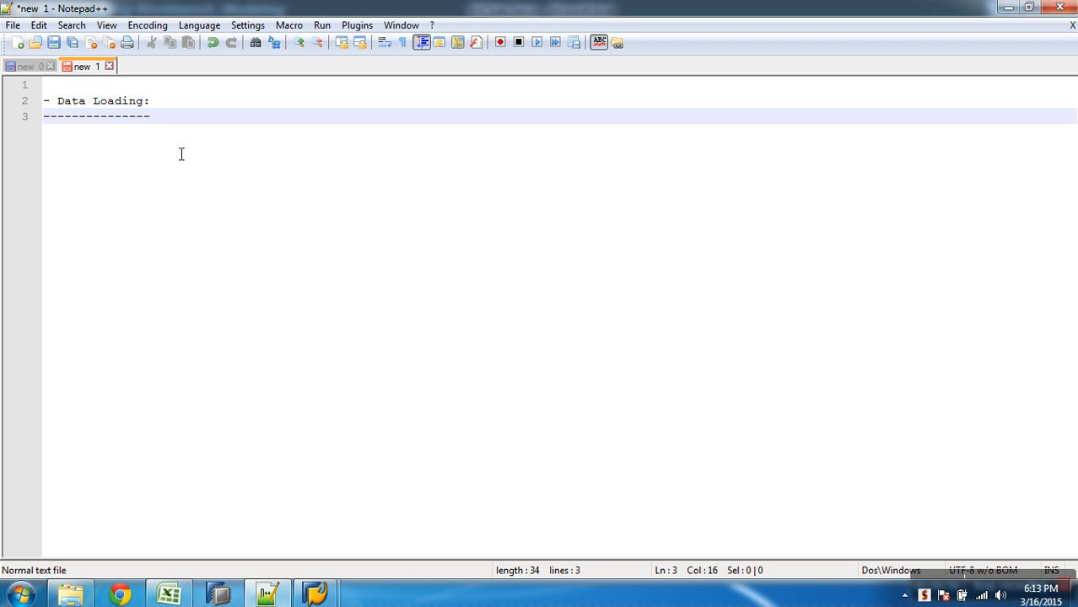
key(Return)
text(- Master )
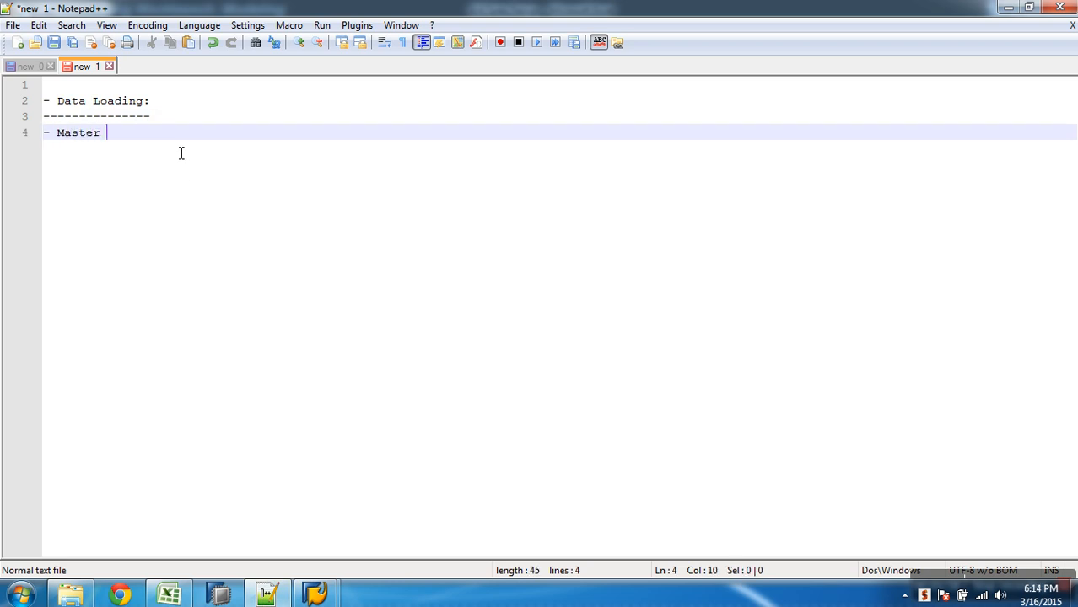
text(Data ATTR - GEOGRAPHY)
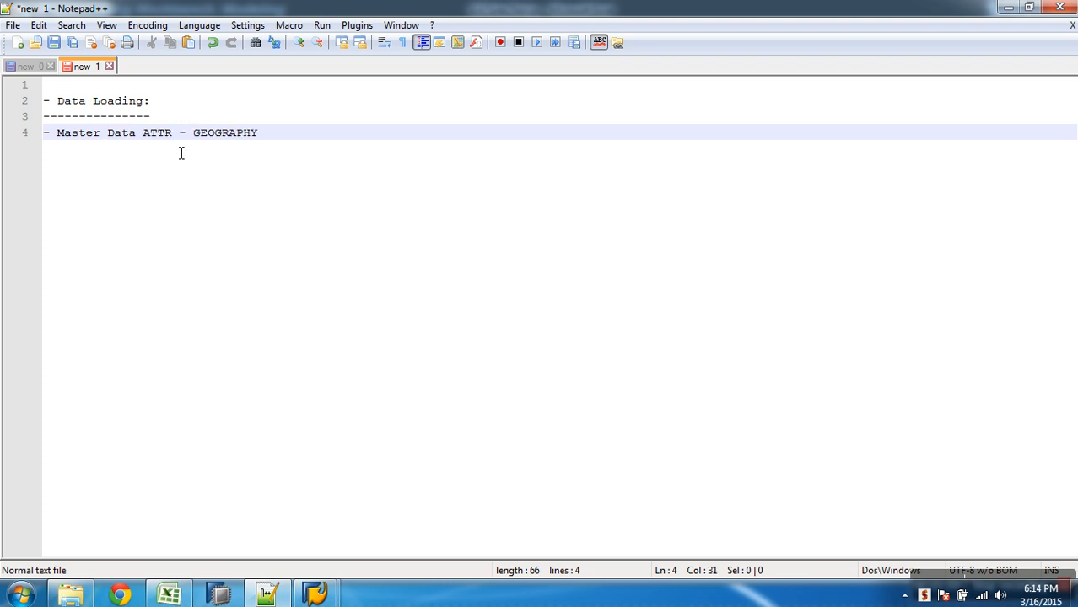
key(Return)
text(-)
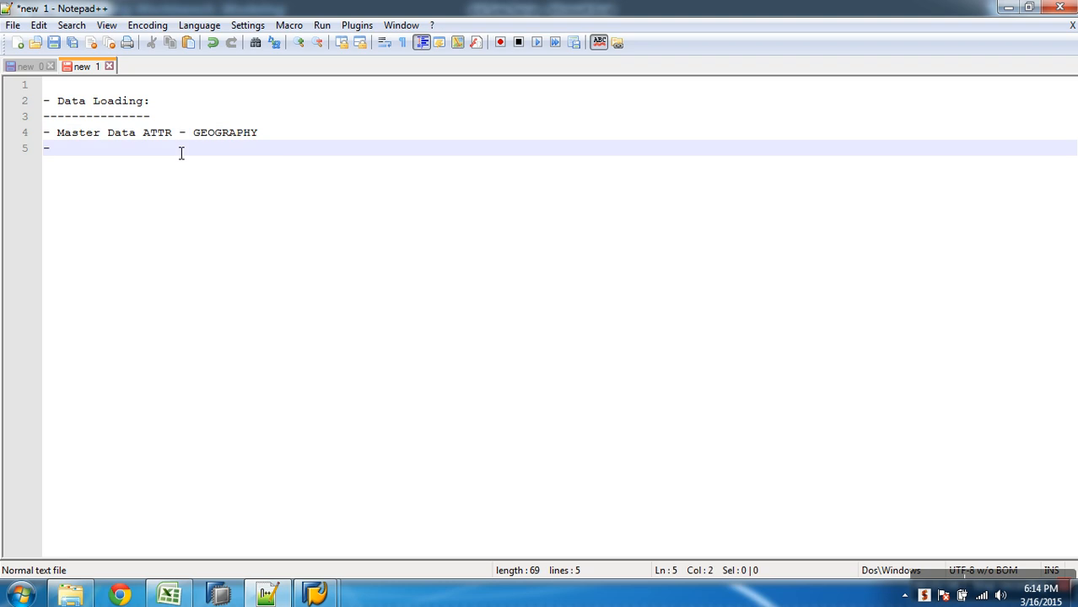
text(------------------------------)
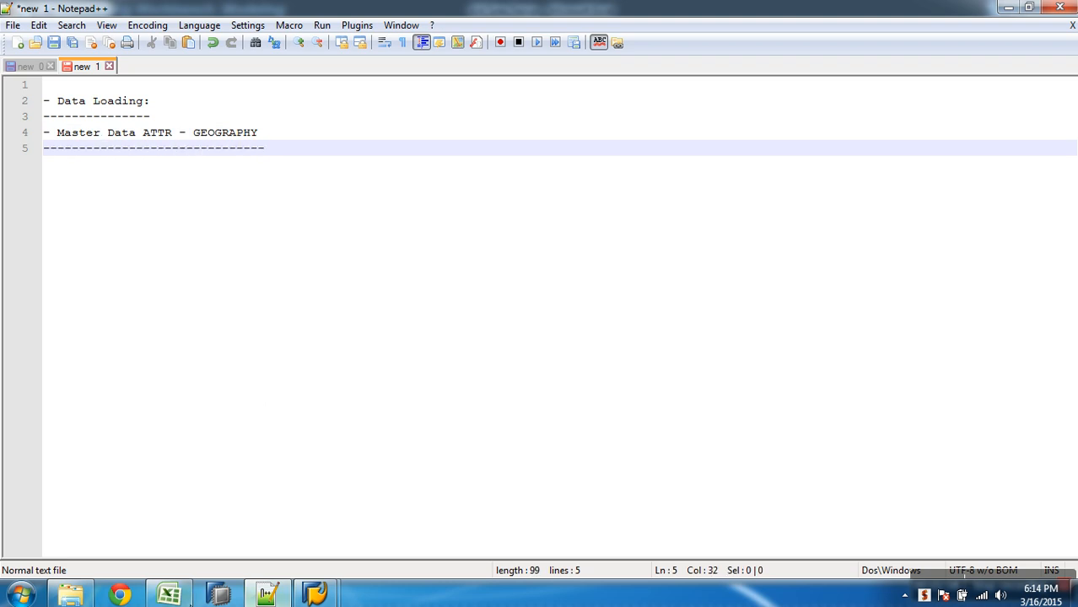
- On the InfoObjectList sheet of the Excel workbook, replace the Desc filter with one showing only Geography Key
click(184, 595)
click(209, 558)
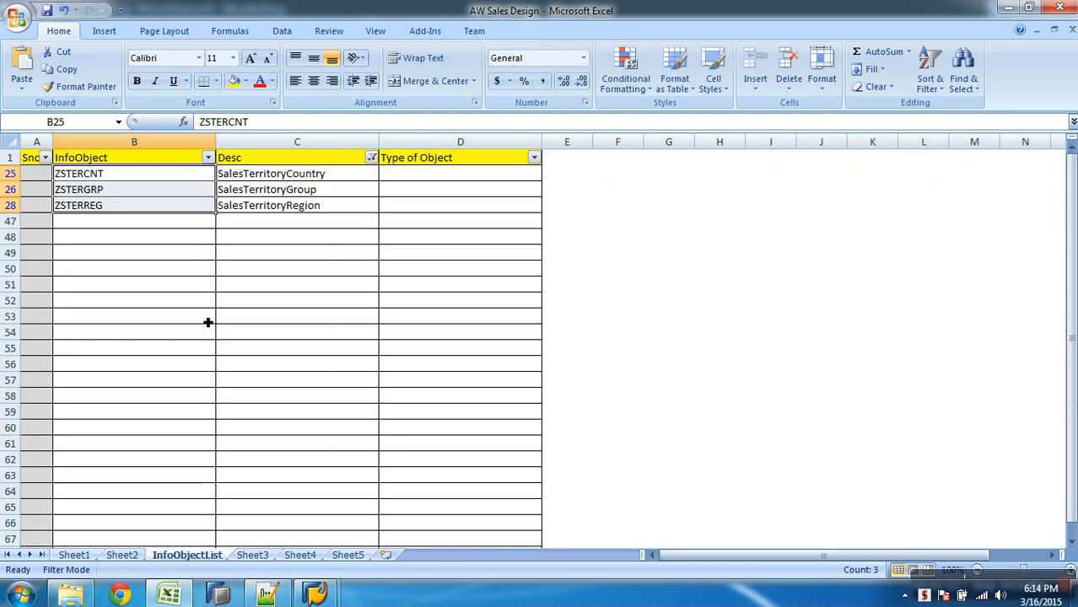
click(207, 158)
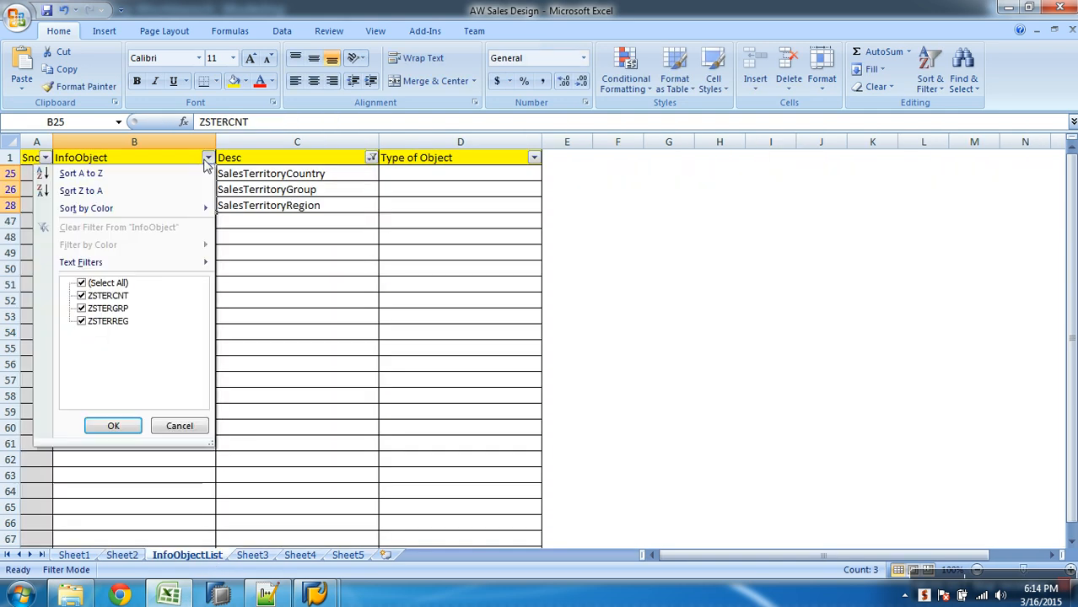
click(369, 160)
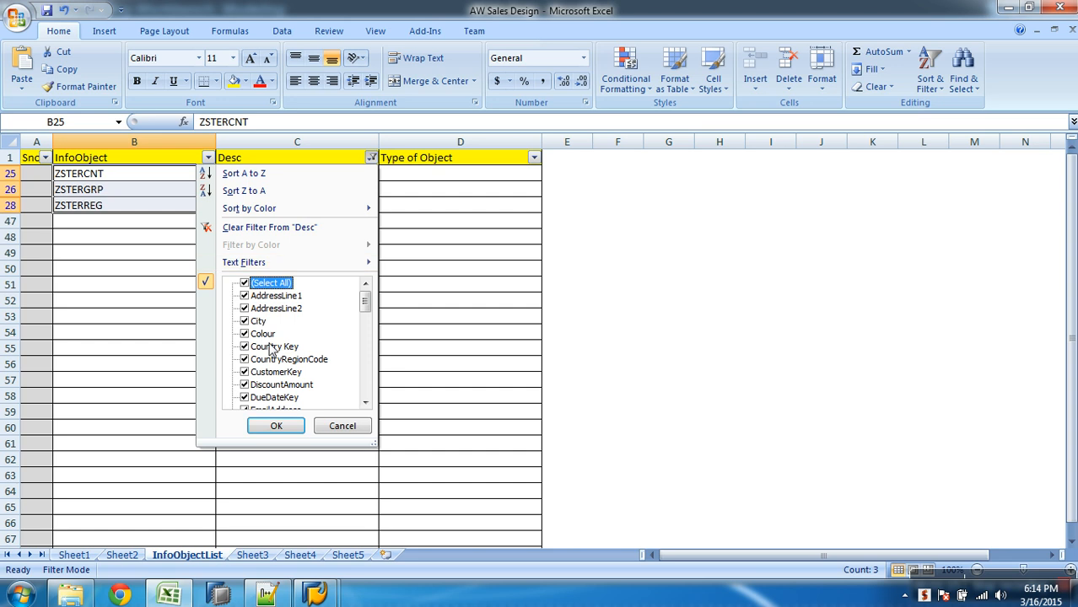
click(279, 424)
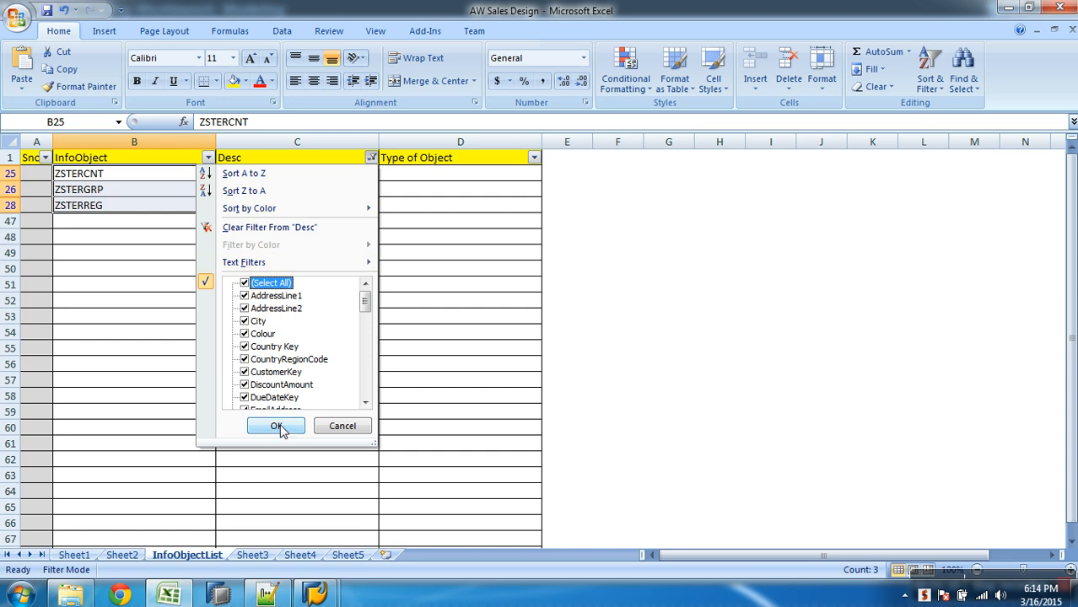
click(371, 159)
click(281, 284)
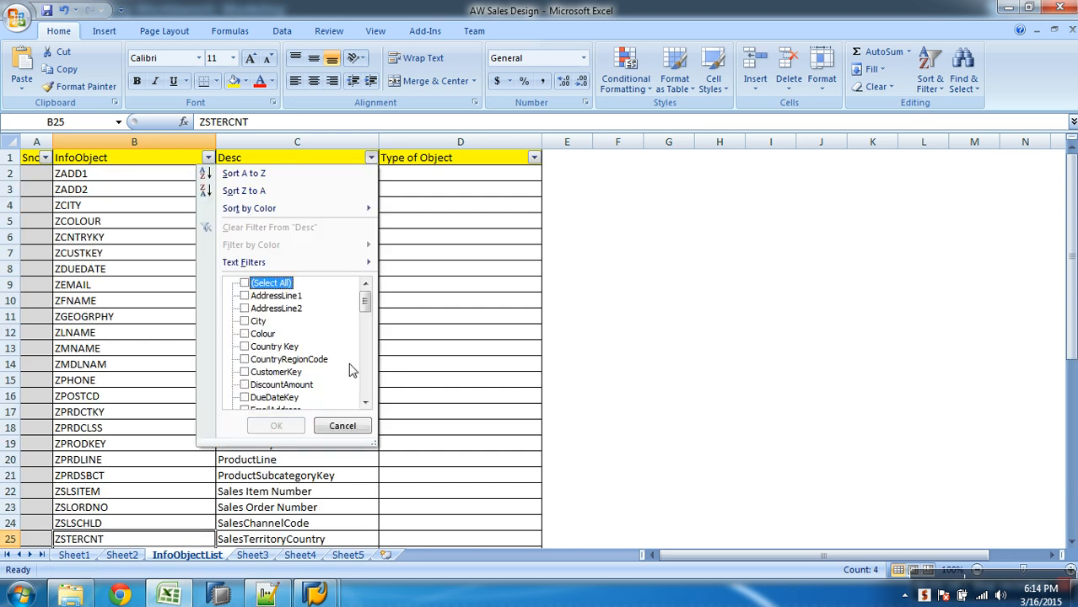
scroll(367, 384, down, 3)
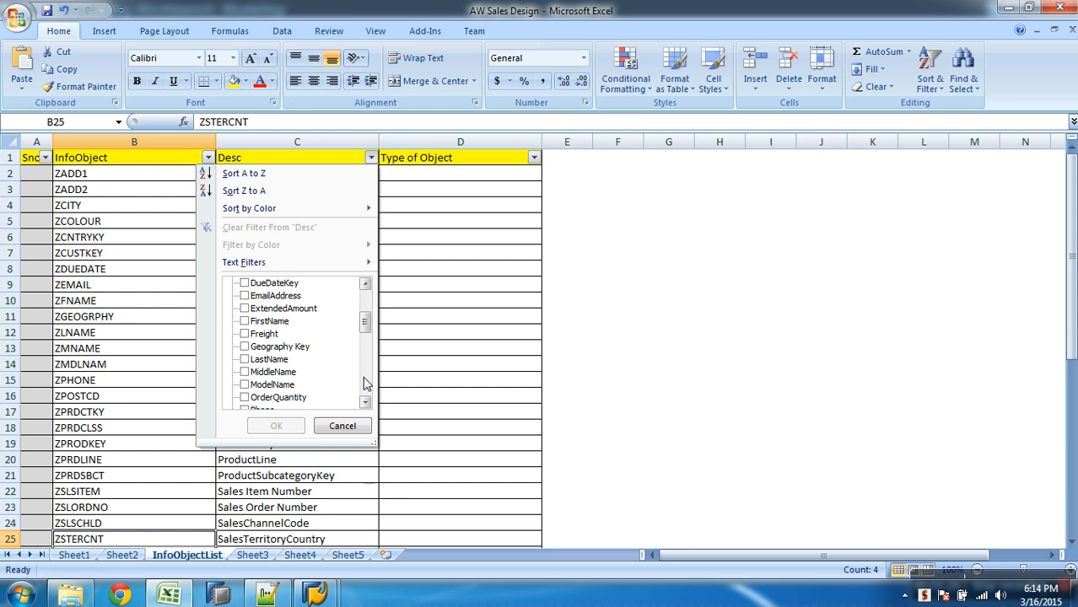
click(244, 347)
click(278, 425)
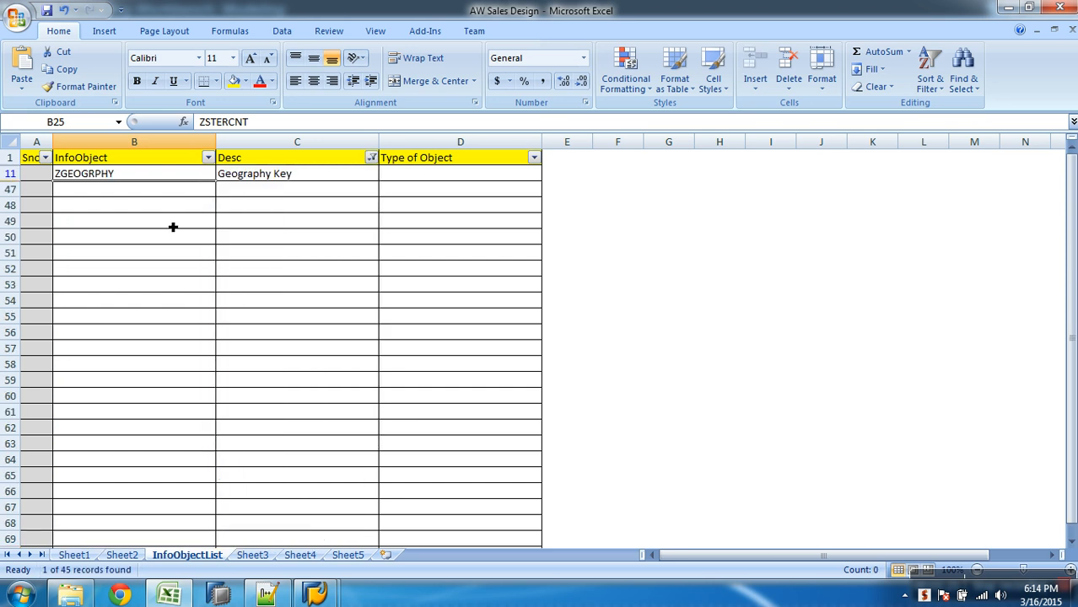
- Copy the InfoObject name ZGEOGRPHY, search for it in the SAP InfoObjects tree and open the Geography Key characteristic
double_click(149, 175)
drag(285, 126, 144, 120)
key(ctrl+c)
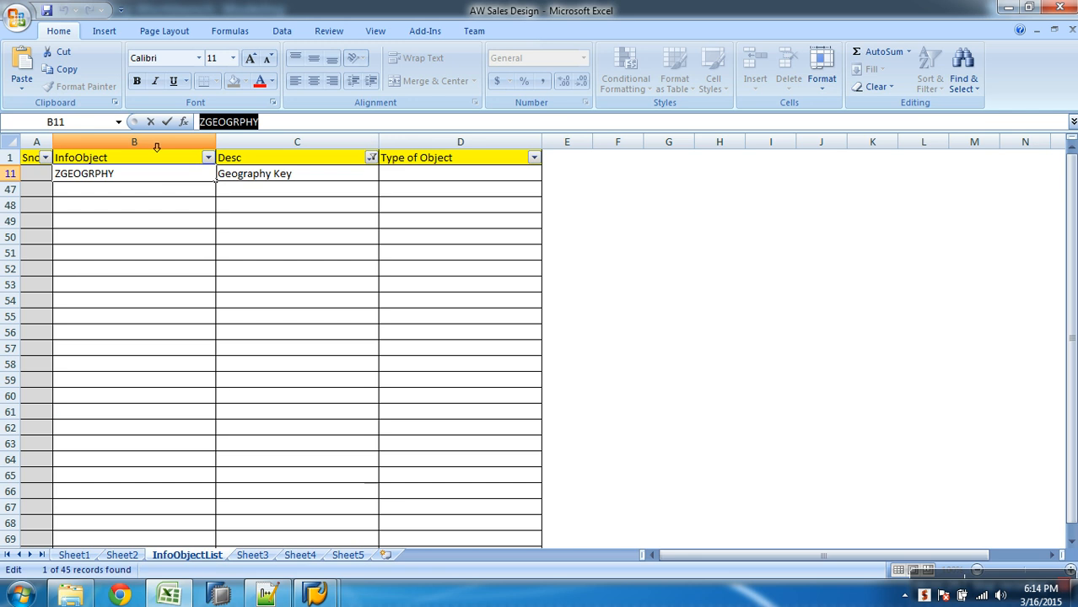
click(315, 595)
click(377, 513)
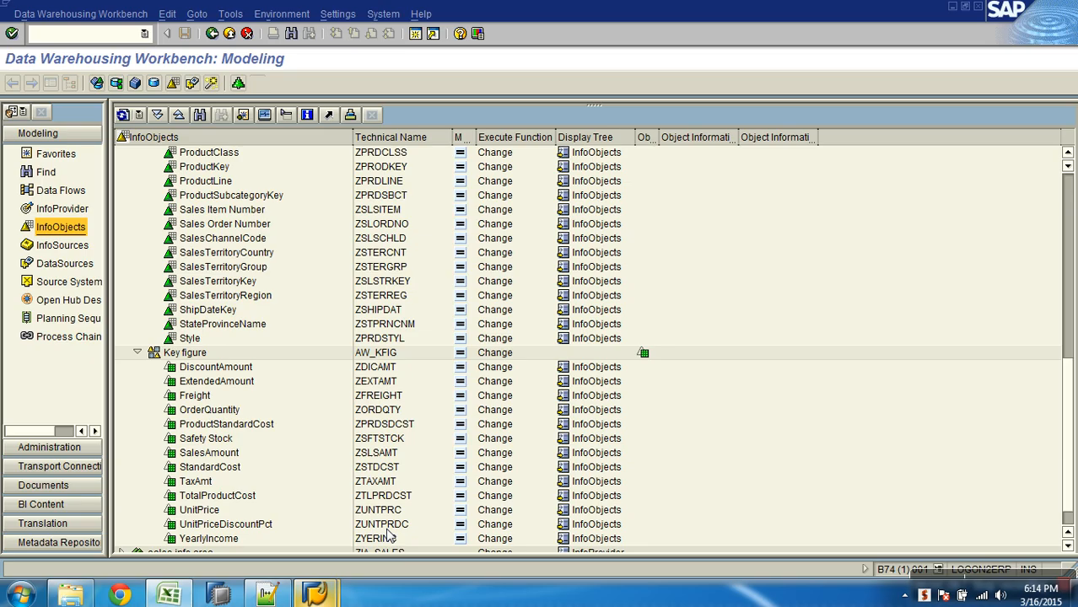
click(199, 115)
key(ctrl+v)
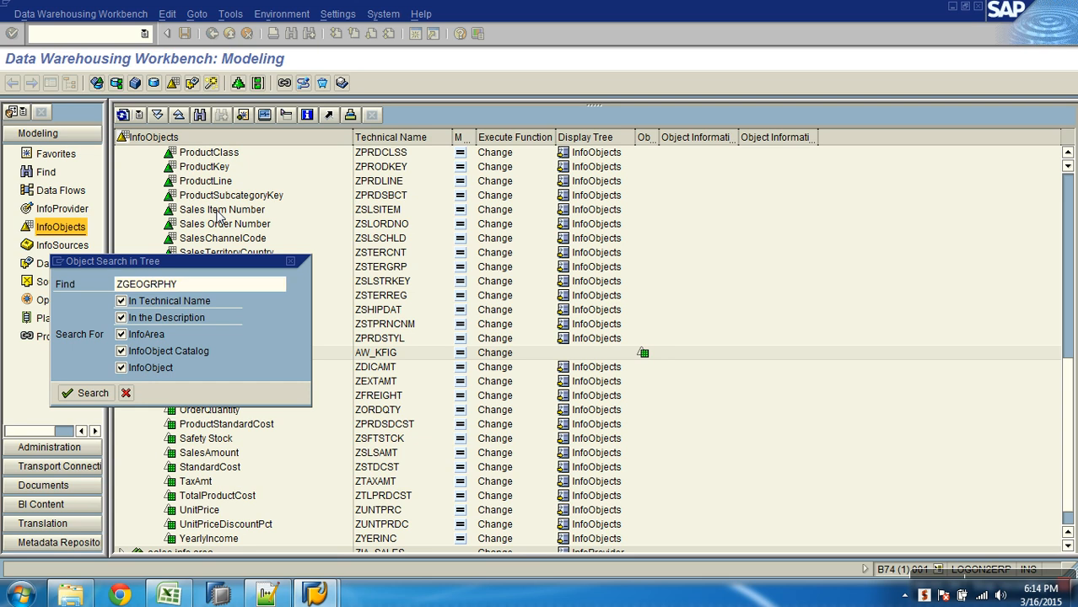
key(Return)
double_click(226, 155)
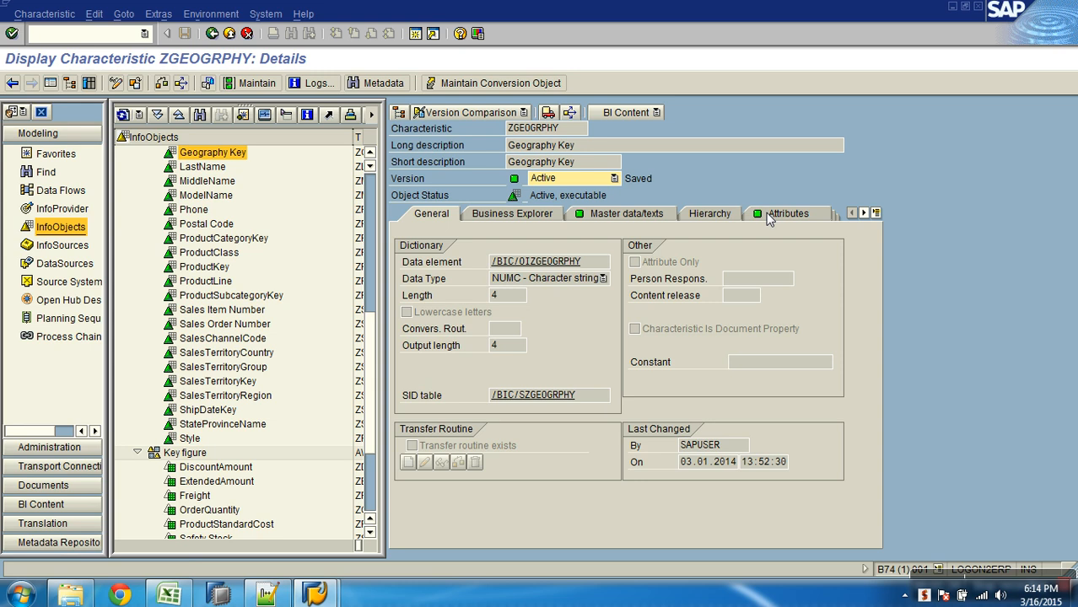
- Review the attributes assigned to the ZGEOGRPHY characteristic, from ZCITY through ZCNTREGCD
click(765, 215)
click(472, 333)
click(474, 347)
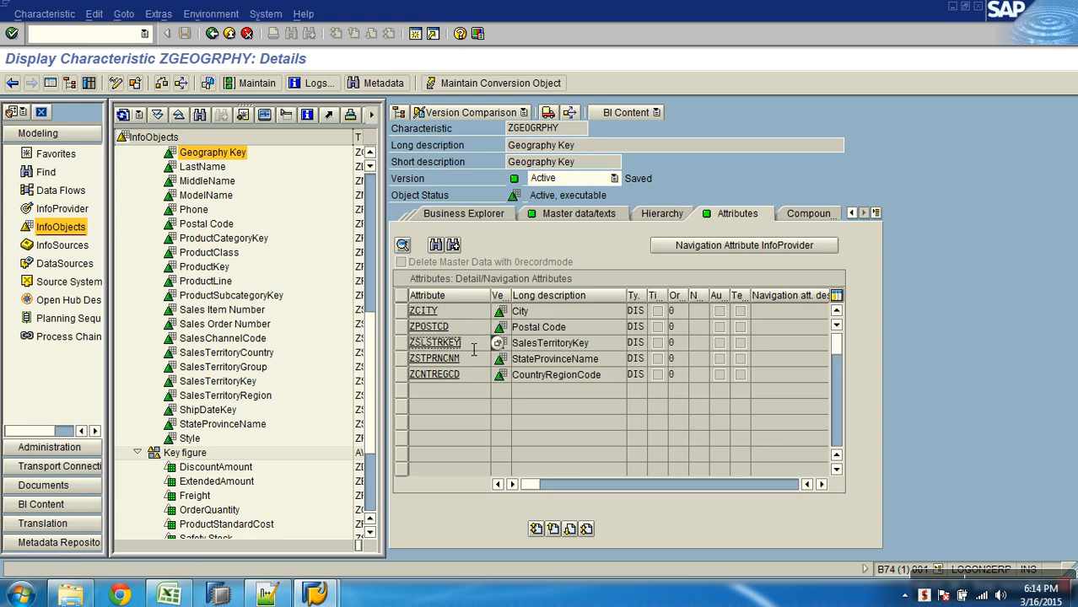
click(474, 364)
click(477, 380)
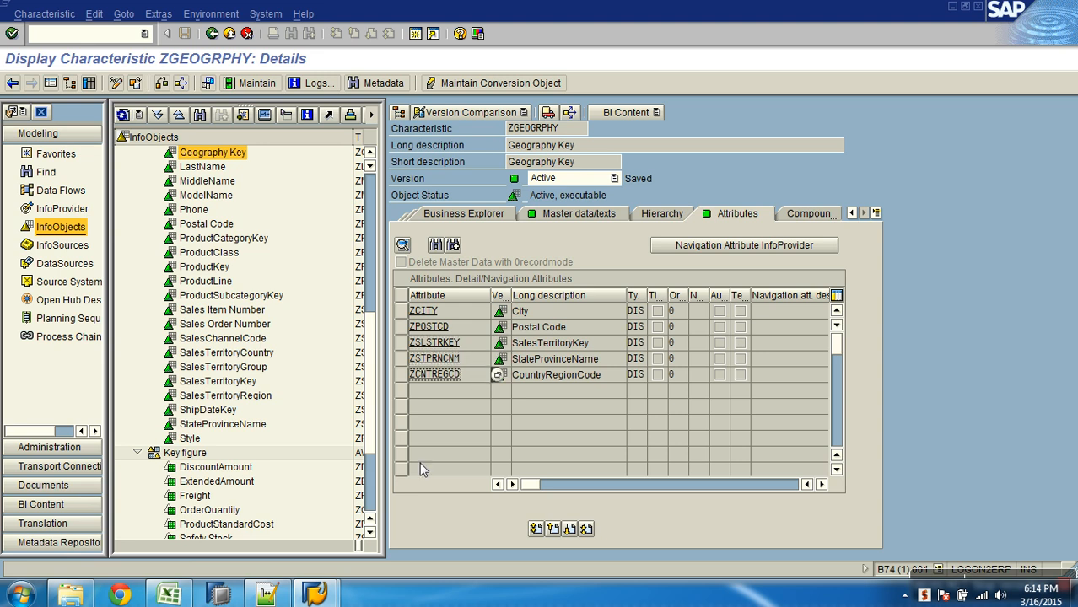
- Open the Geography_details file from the AW_sales folder in Excel
click(70, 597)
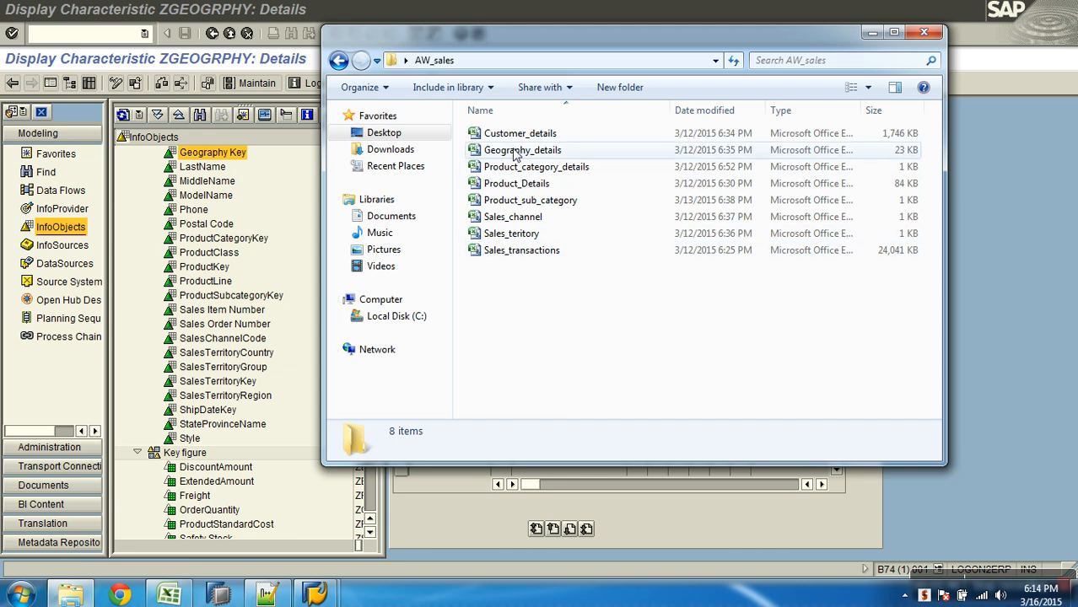
key(alt+Tab)
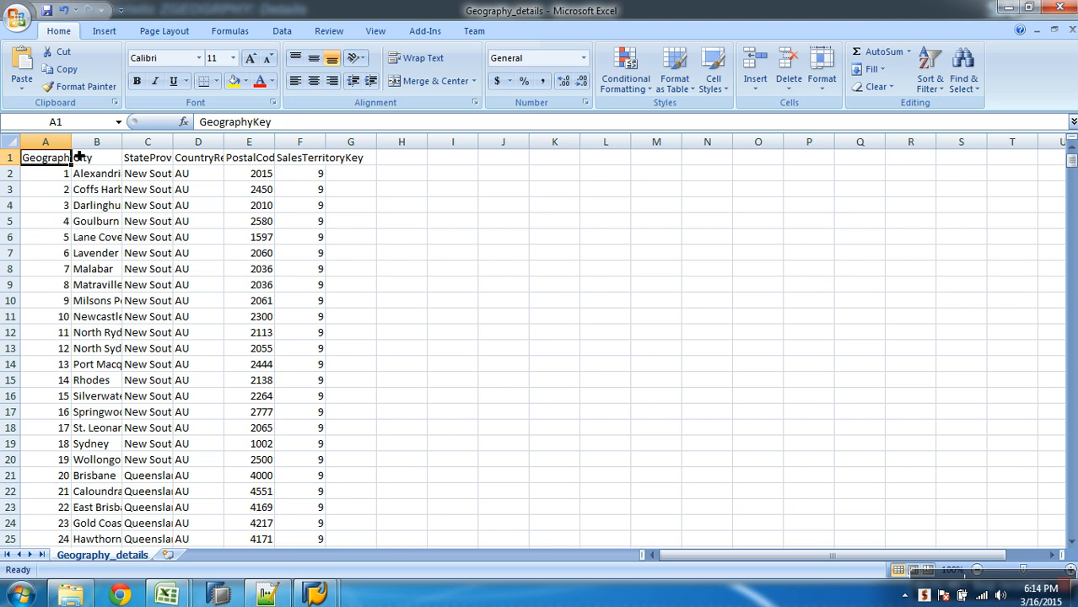
key(alt+Tab)
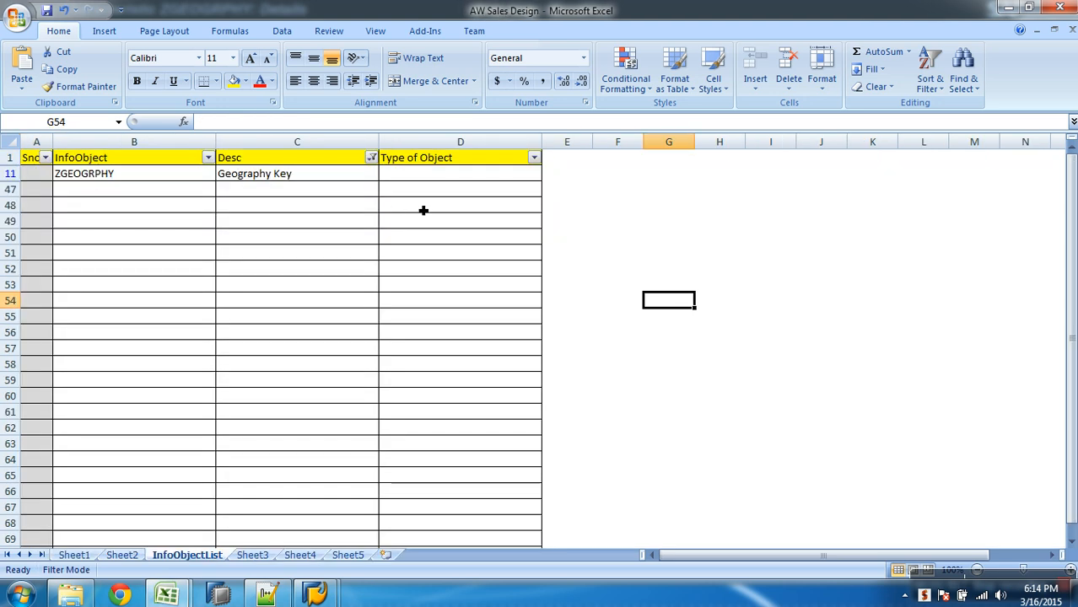
key(alt+Tab)
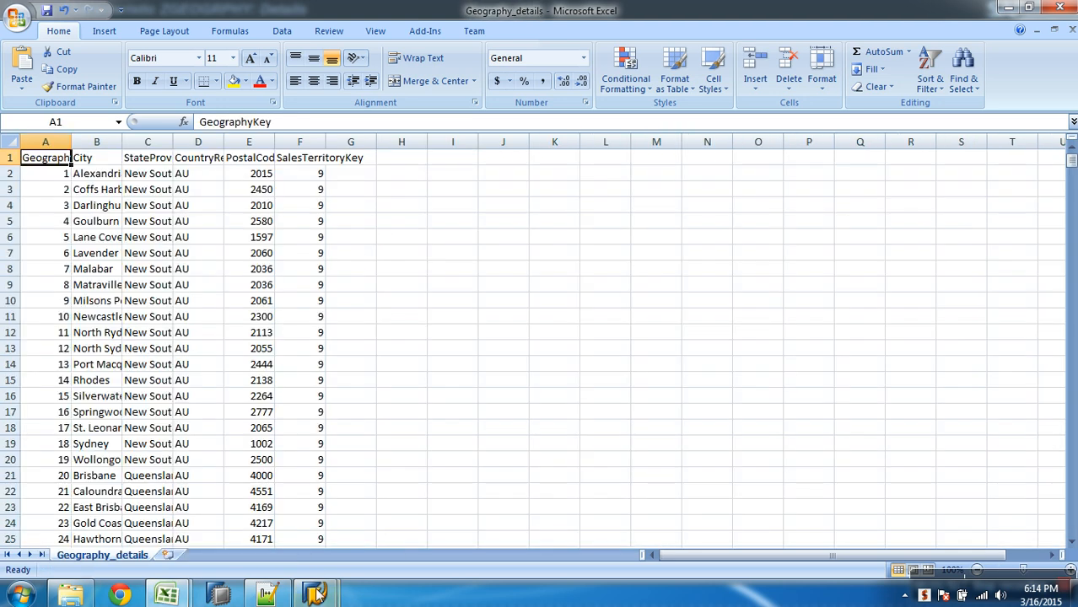
- Compare the GeographyKey and City columns of Geography_details with the ZGEOGRPHY characteristic and its attributes in SAP
mouse_move(316, 593)
click(420, 533)
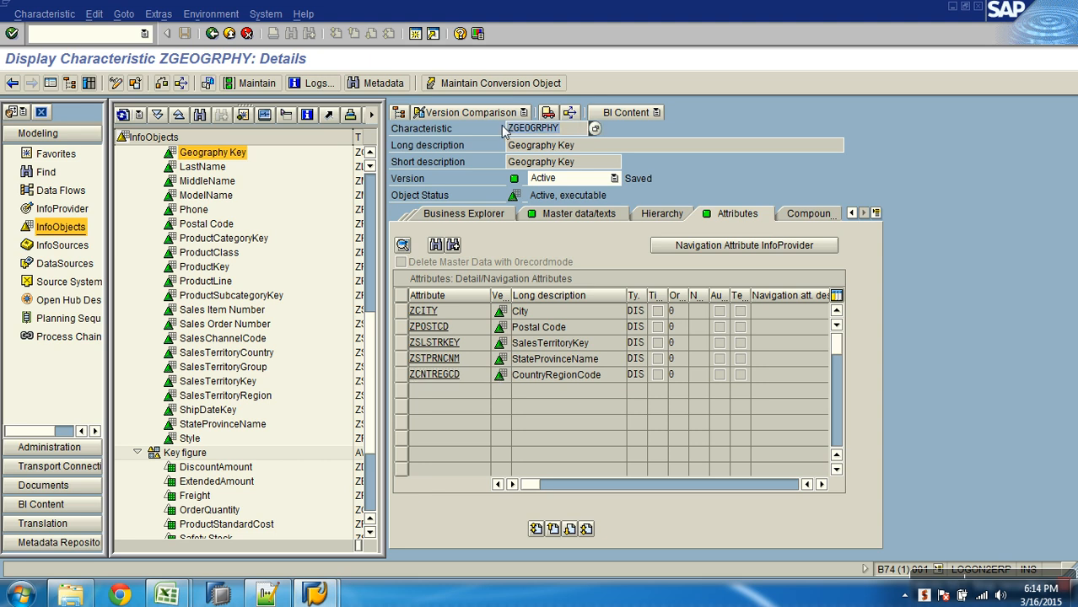
key(alt+Tab)
click(100, 160)
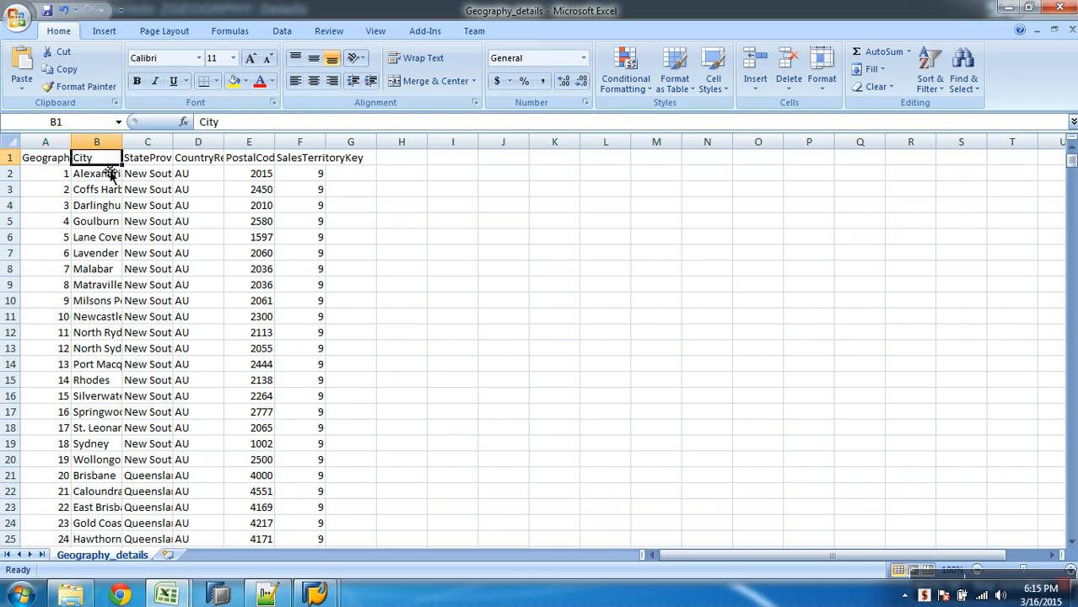
key(alt+Tab)
key(alt+Tab)
- Compare the PostalCode and SalesTerritoryKey columns of Geography_details in Excel with the ZGEOGRPHY attributes in SAP
click(151, 161)
click(255, 159)
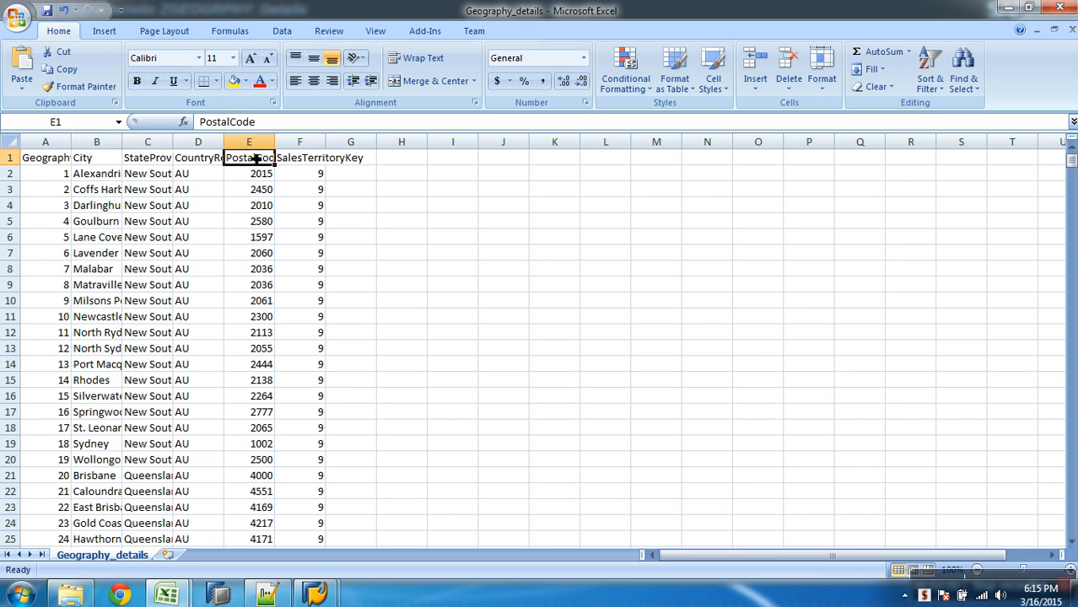
key(alt+Tab)
key(alt+Tab)
key(alt+Tab)
key(alt+Tab)
click(305, 160)
key(alt+Tab)
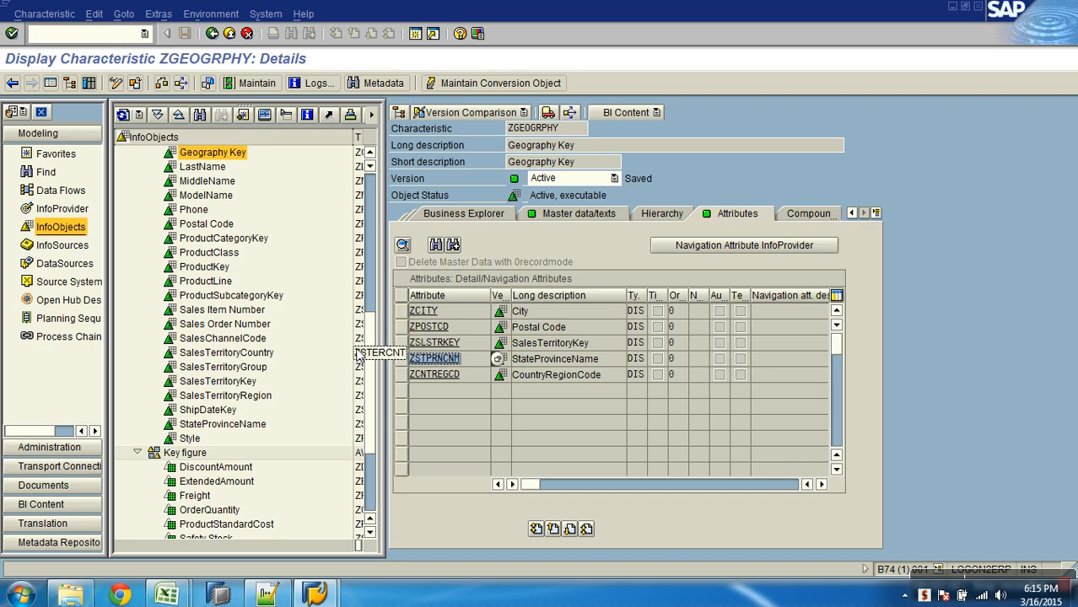
key(alt+Tab)
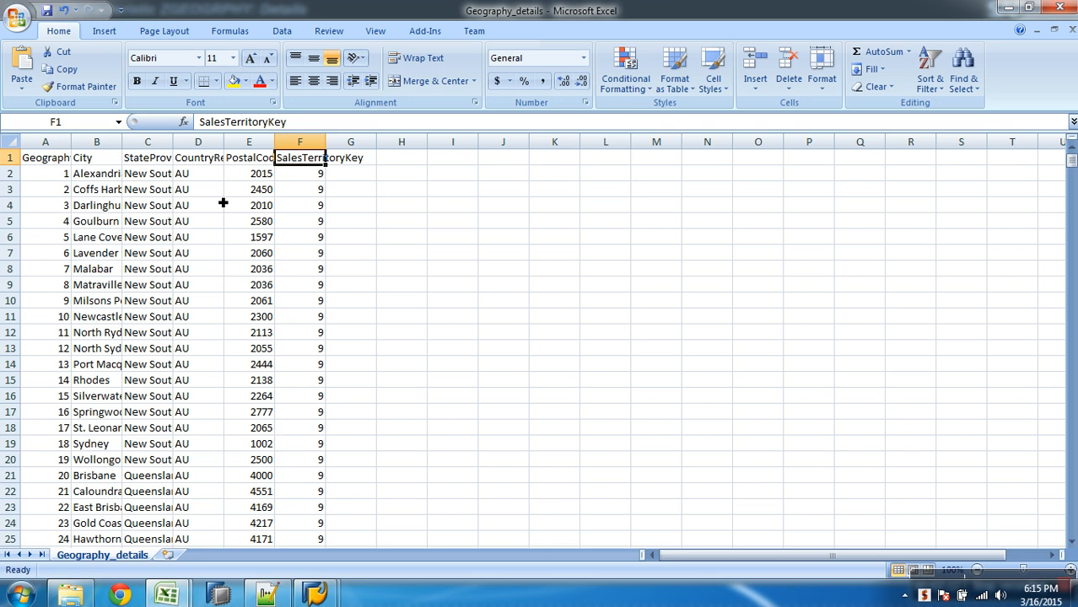
- Compare the StateProvinceName and CountryRegionCode columns of Geography_details in Excel with the ZSTPRNCNM and ZCNTREGCD attributes in SAP
click(166, 163)
key(alt+Tab)
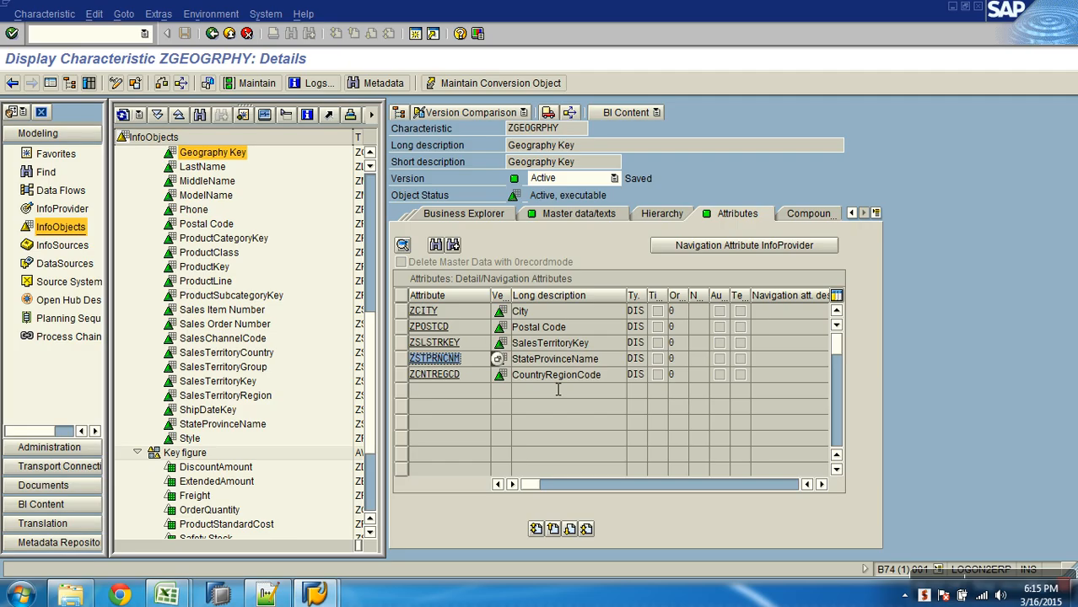
click(482, 376)
key(alt+Tab)
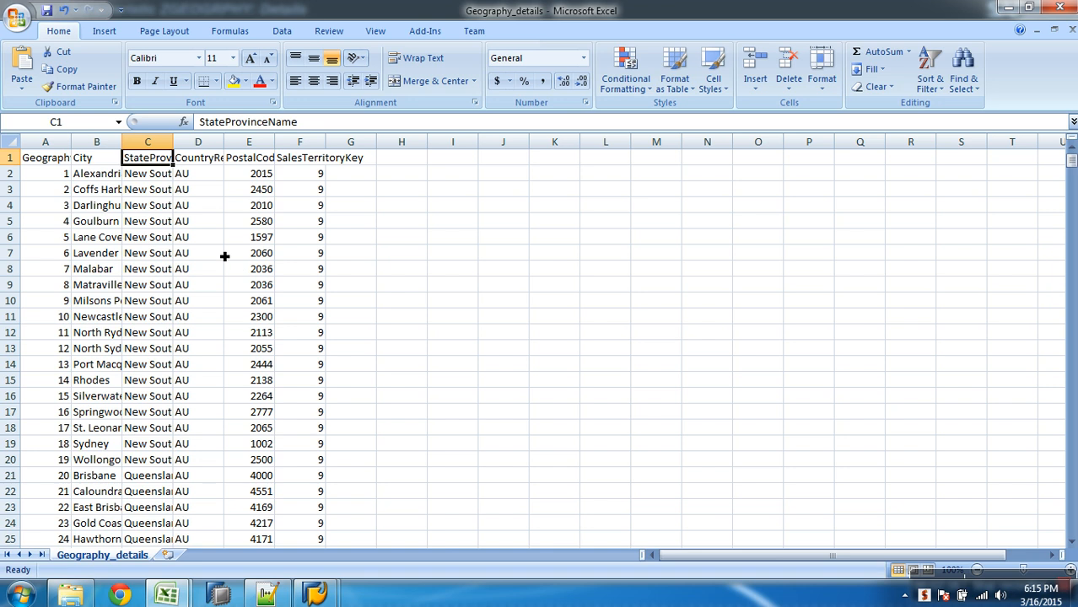
click(213, 162)
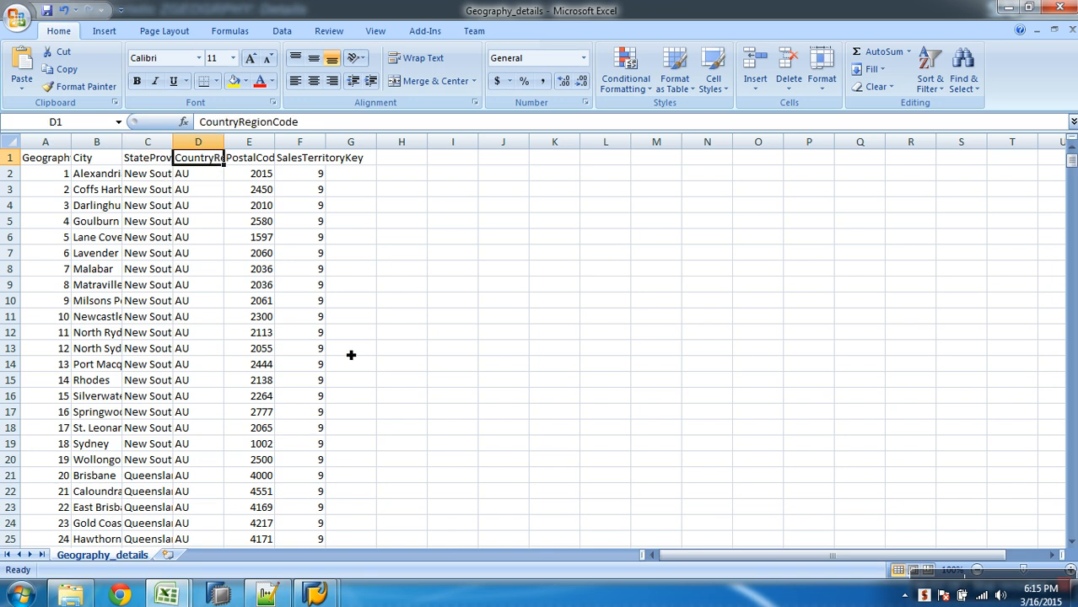
key(alt+Tab)
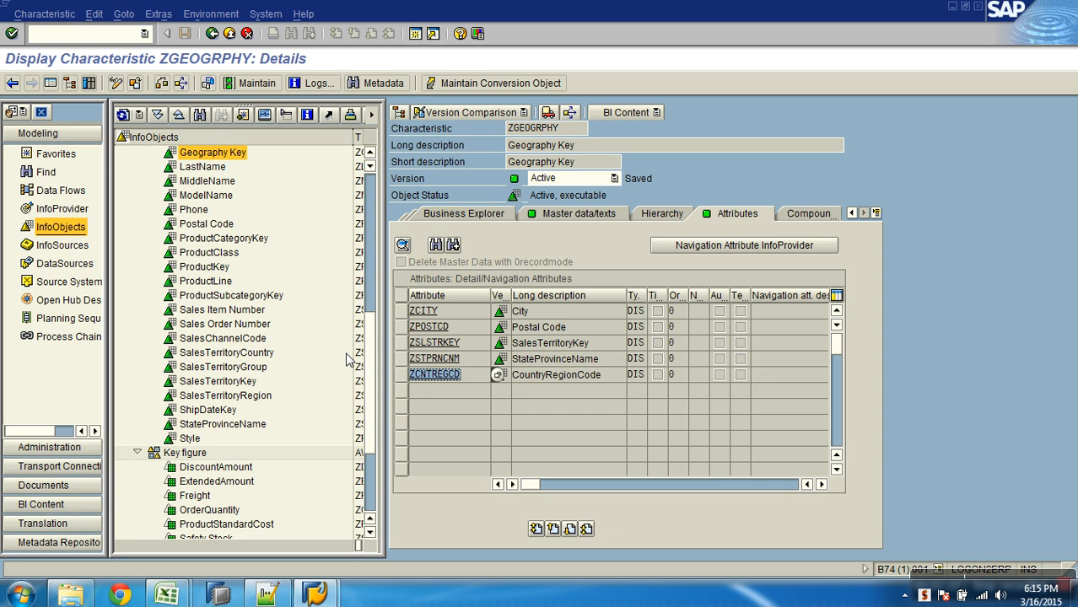
- Check the master data and text settings of ZGEOGRPHY against its attributes, and close the characteristic display
click(564, 215)
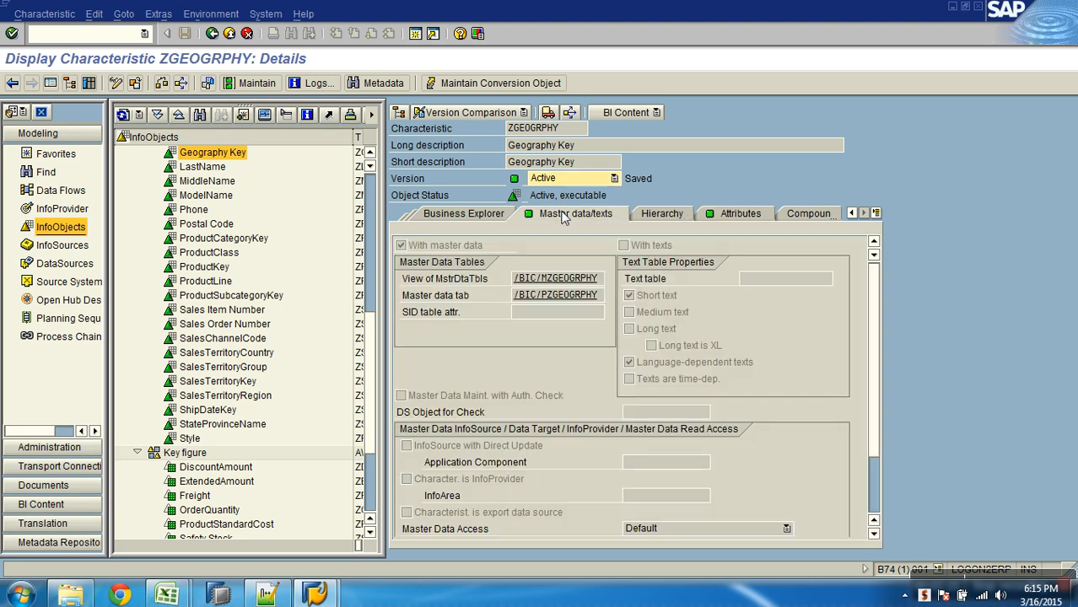
click(719, 216)
click(601, 216)
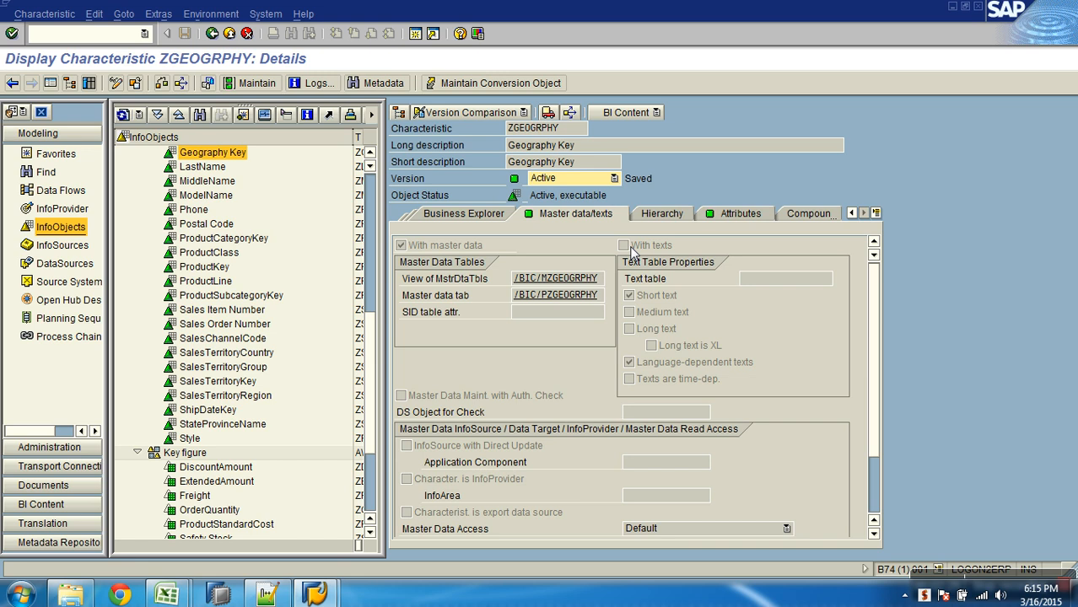
click(727, 217)
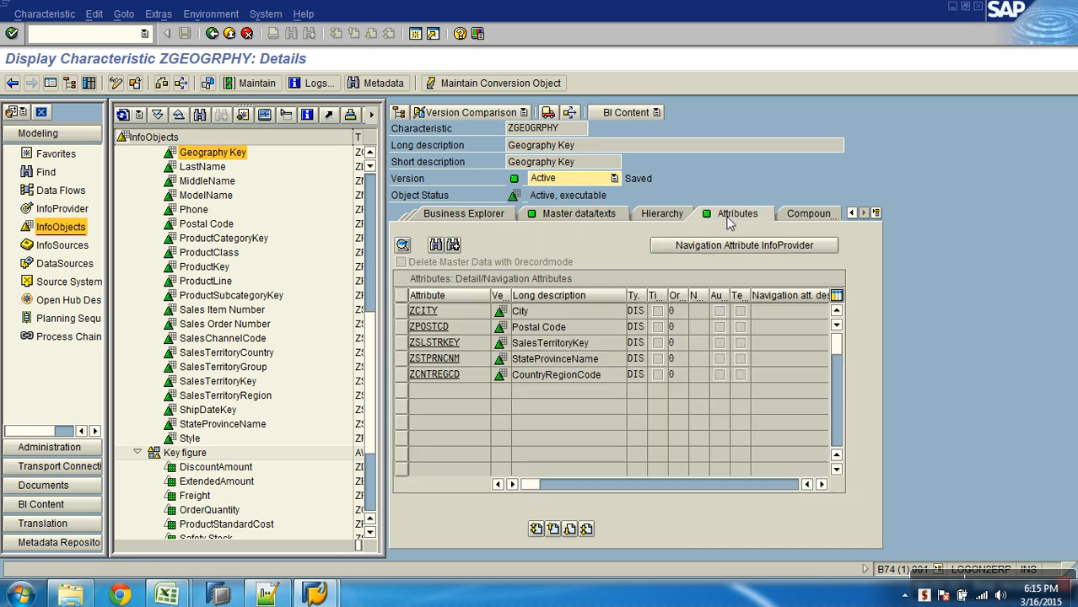
click(247, 33)
key(alt+Tab)
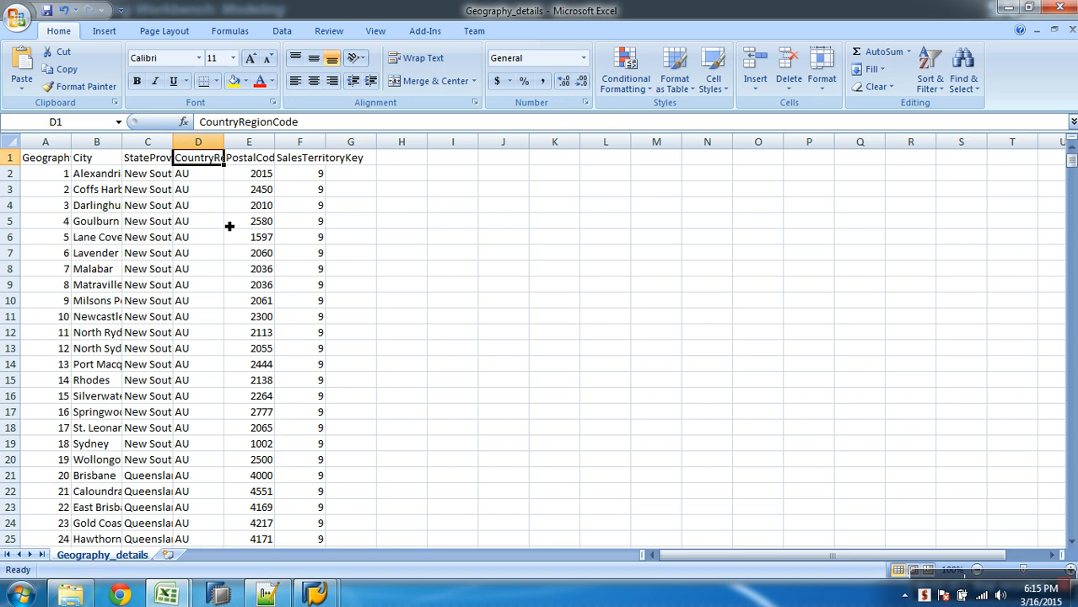
key(alt+Tab)
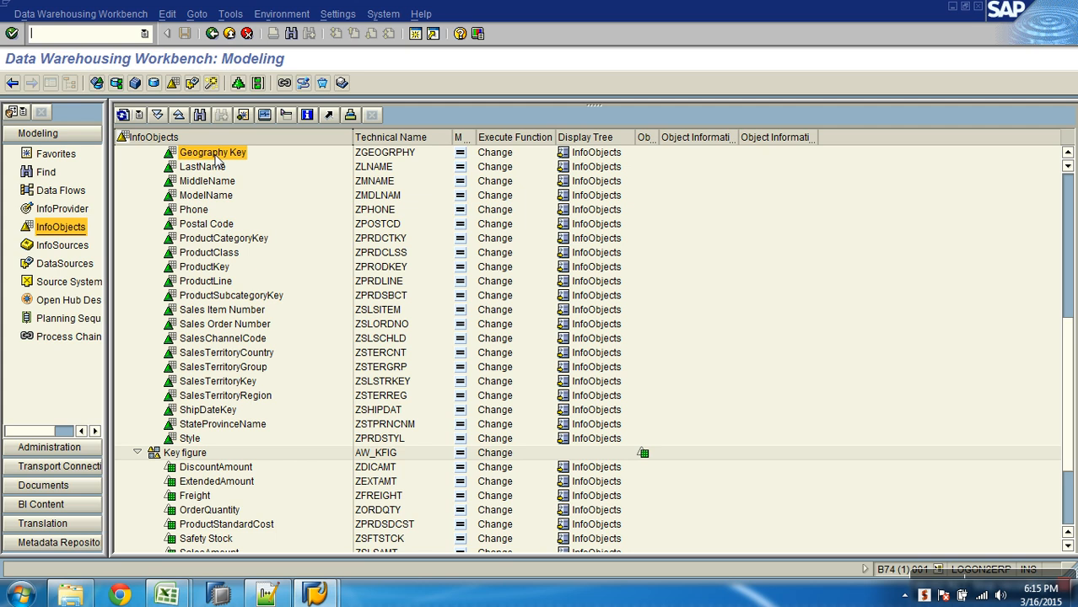
- Switch to the Notepad++ notes and add an underlined "- Steps:" heading below the Master Data ATTR - GEOGRAPHY section
click(278, 597)
key(Return)
text(- )
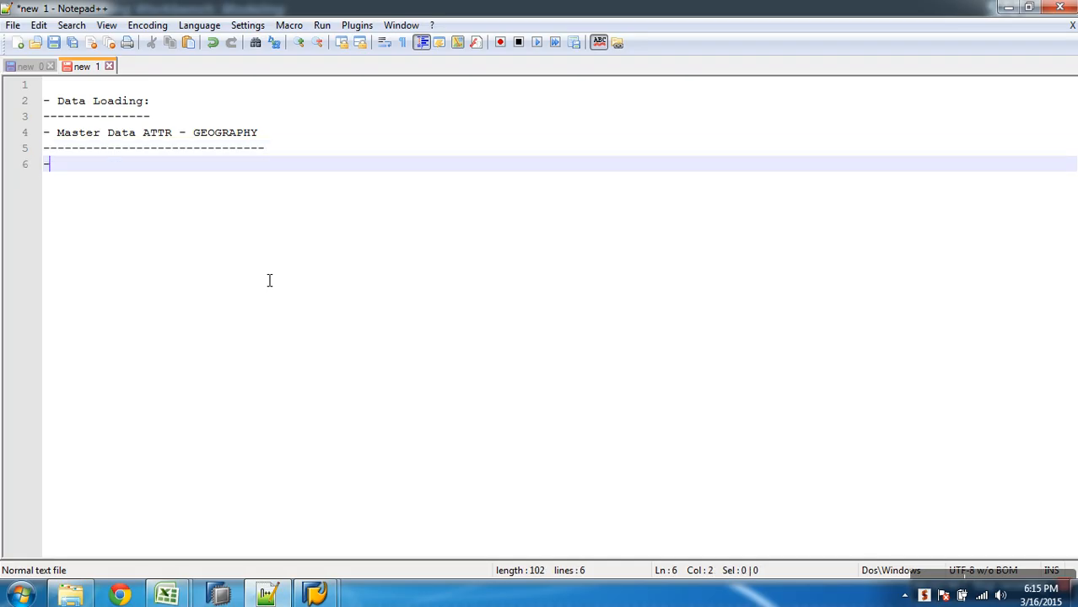
text(Steps:)
key(Return)
text(--------)
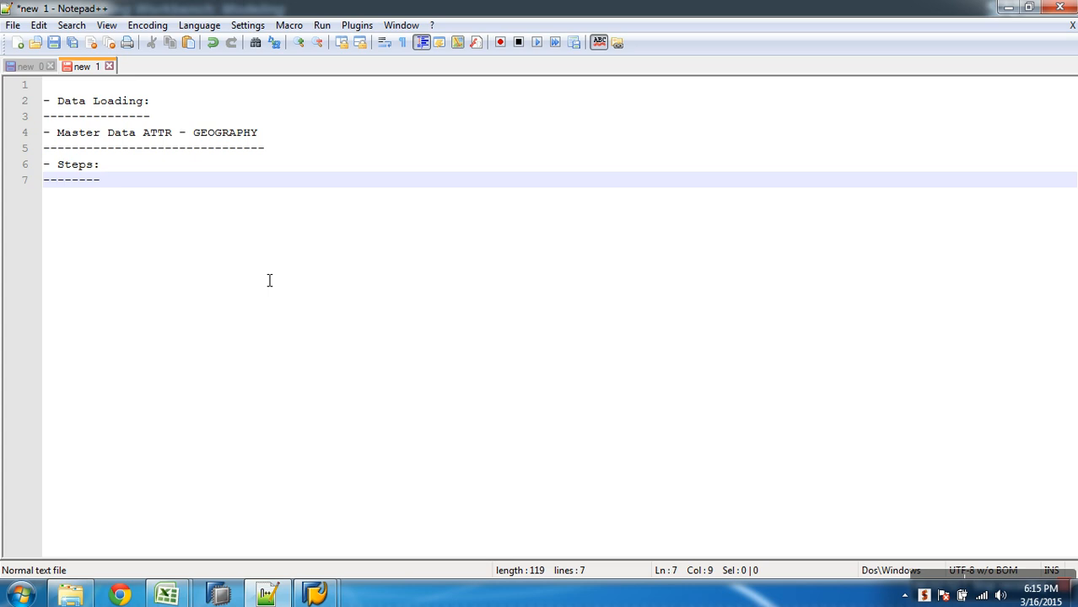
- Add the first numbered note under Steps: "1. Insert the Char. Info Object as Info Provider"
key(Return)
text(1)
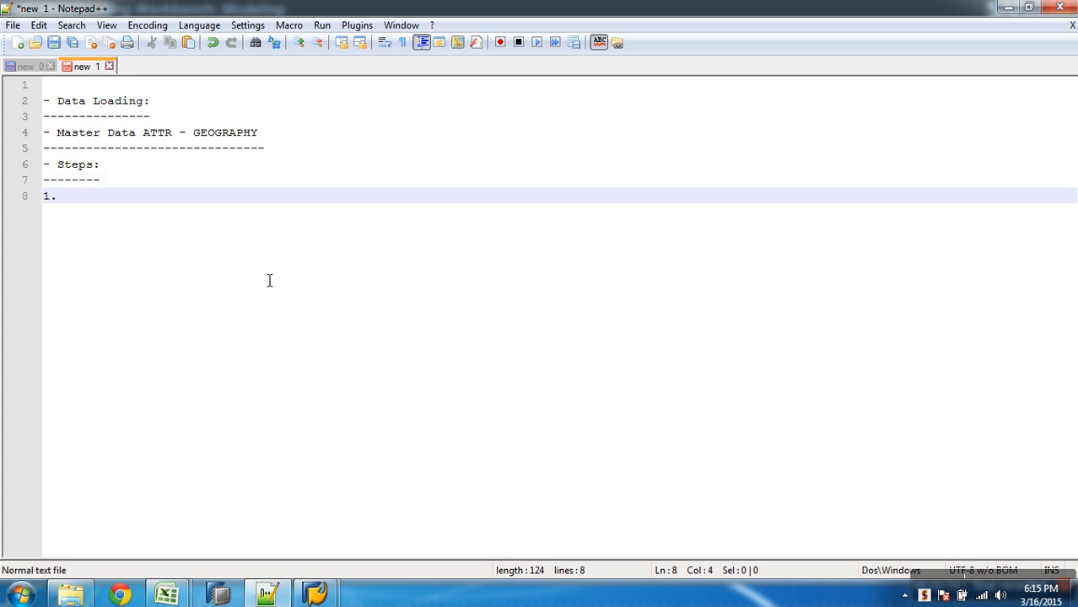
text(. Inser the Char)
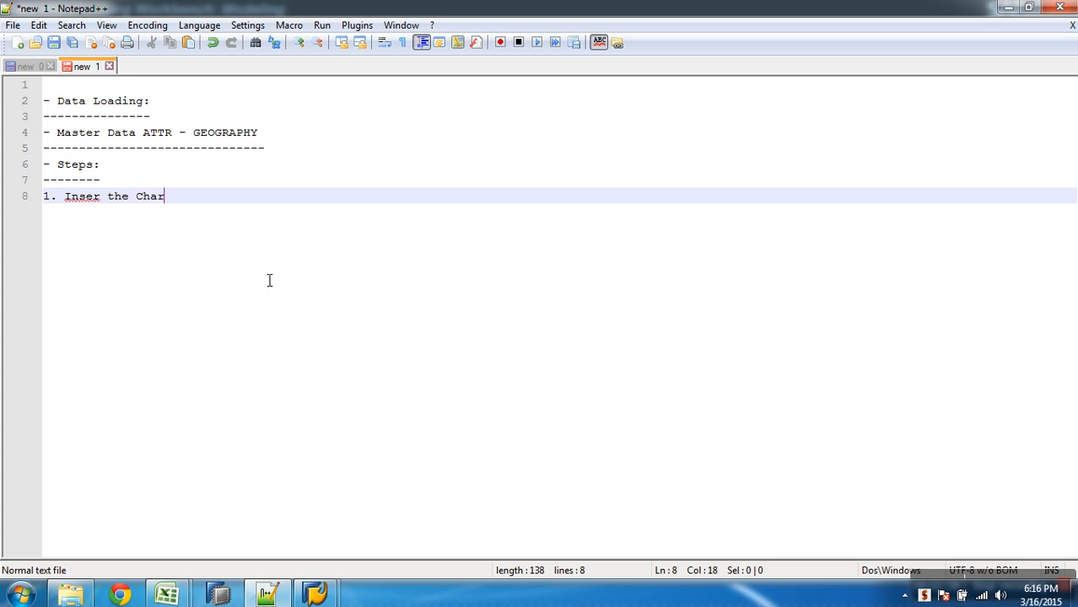
text(. Info Object as Info )
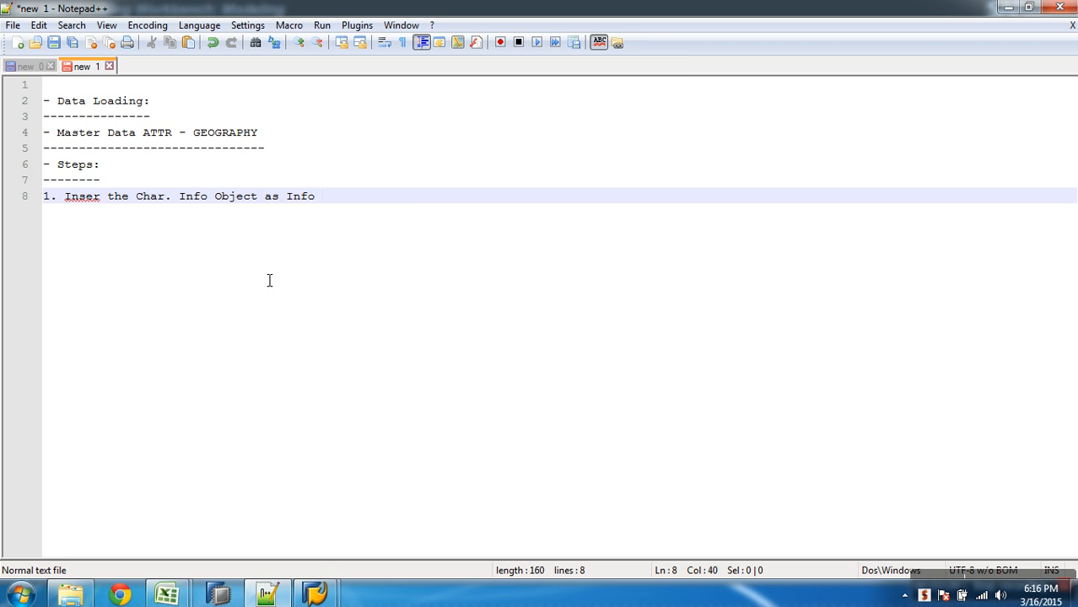
text(Provider)
click(103, 201)
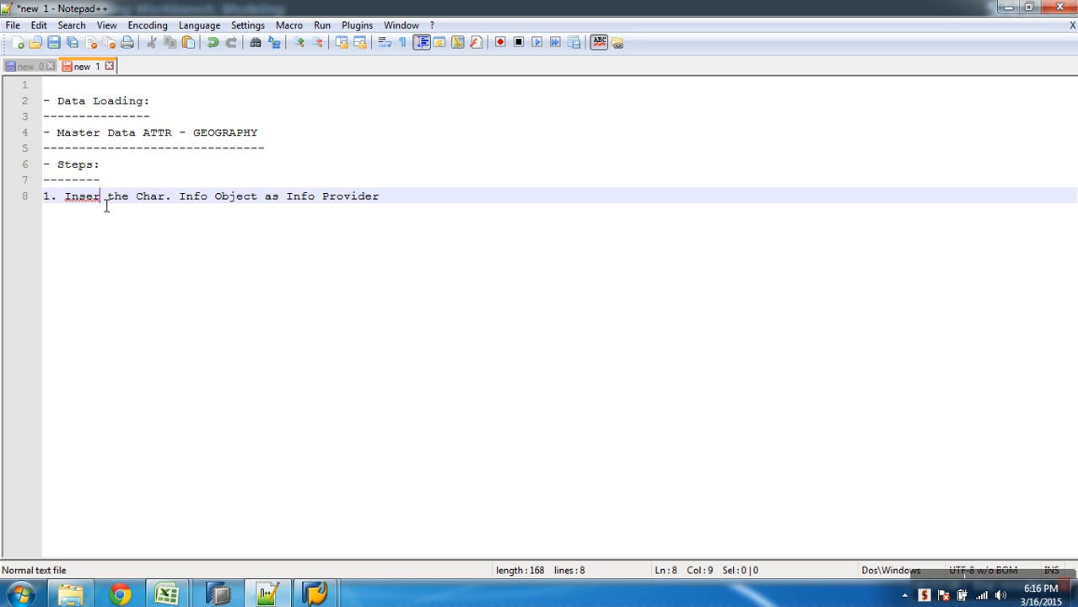
text(t)
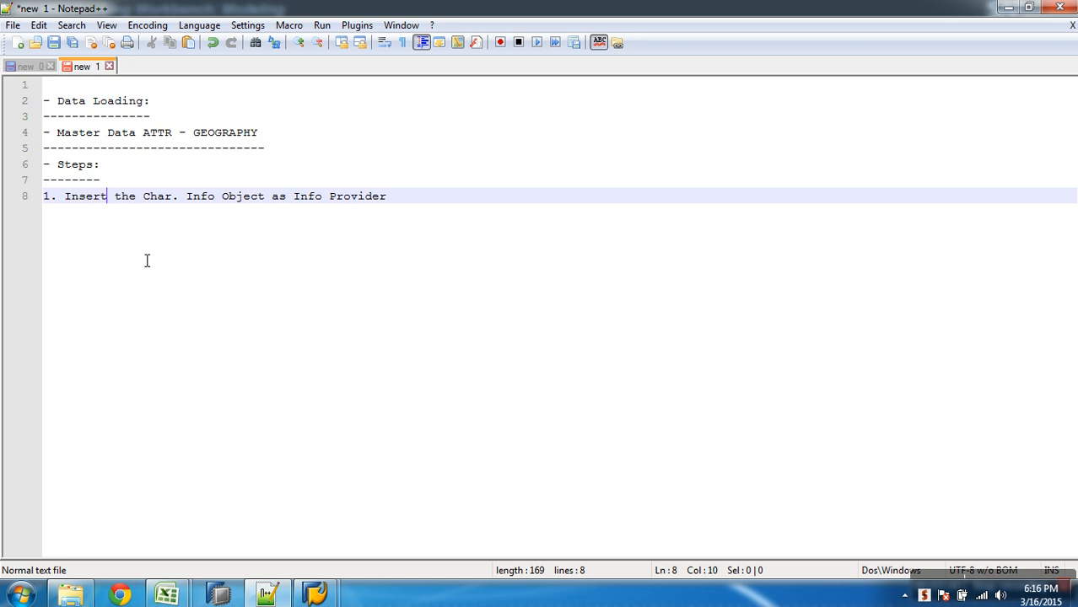
- Switch back to SAP, show the InfoProvider tree, collapse IA for VEERU and expand the AW Sales Motors Company InfoArea
mouse_move(320, 594)
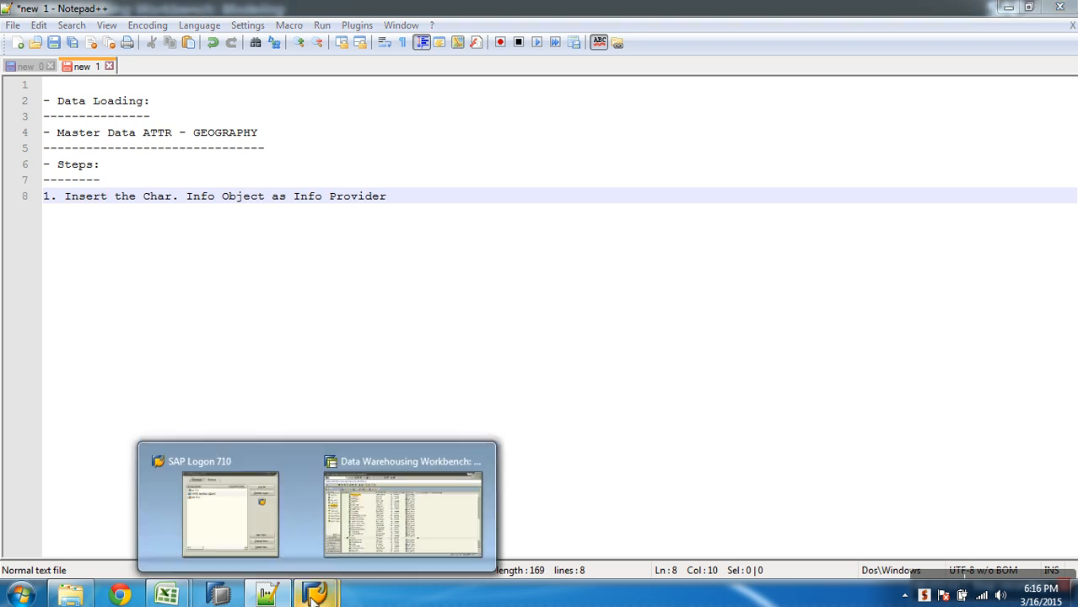
click(369, 539)
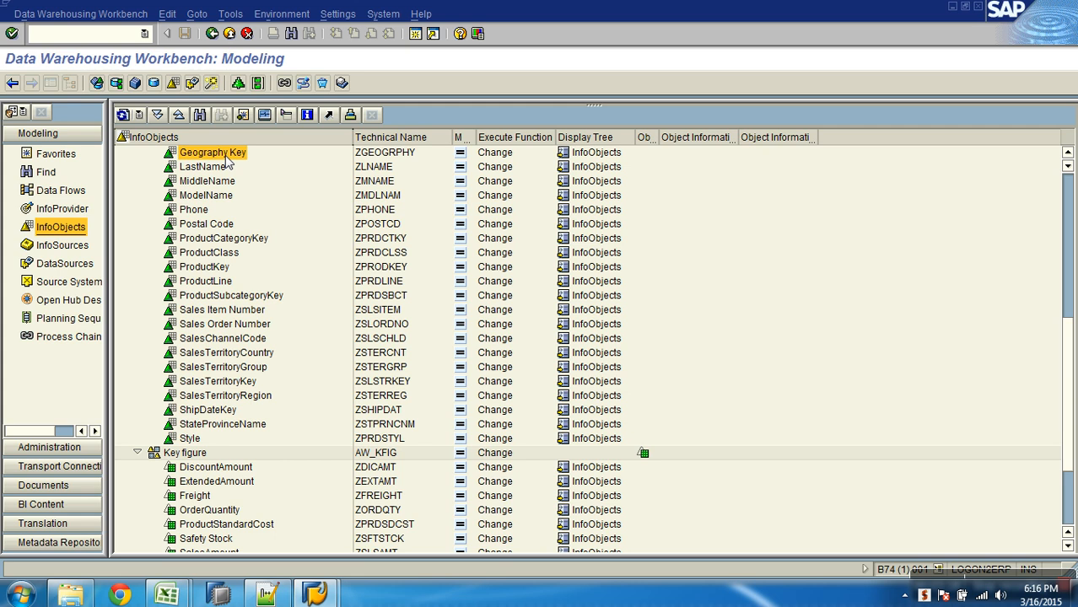
click(370, 156)
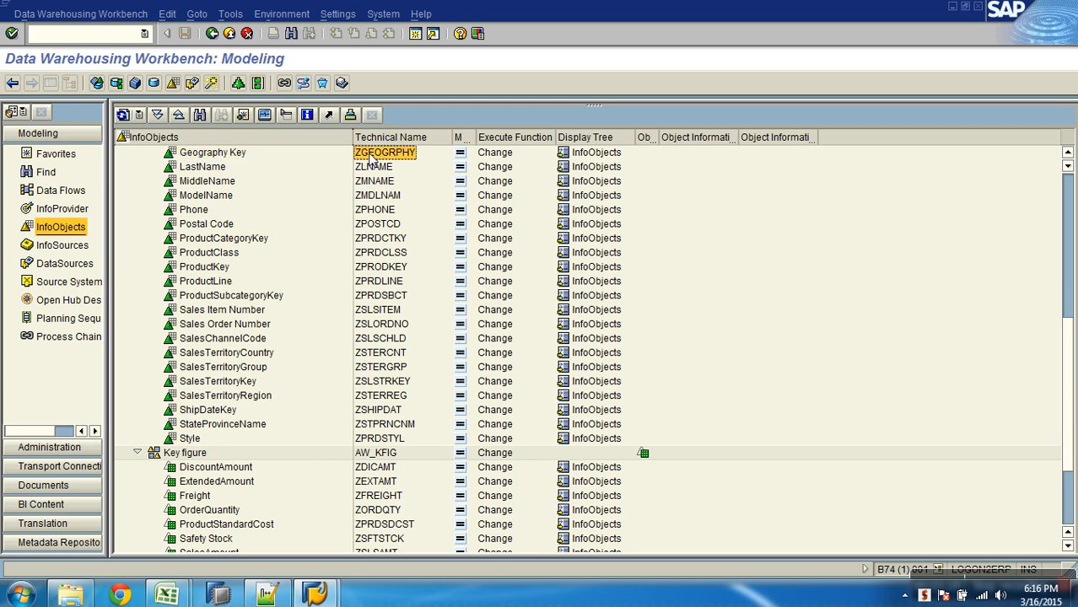
click(73, 210)
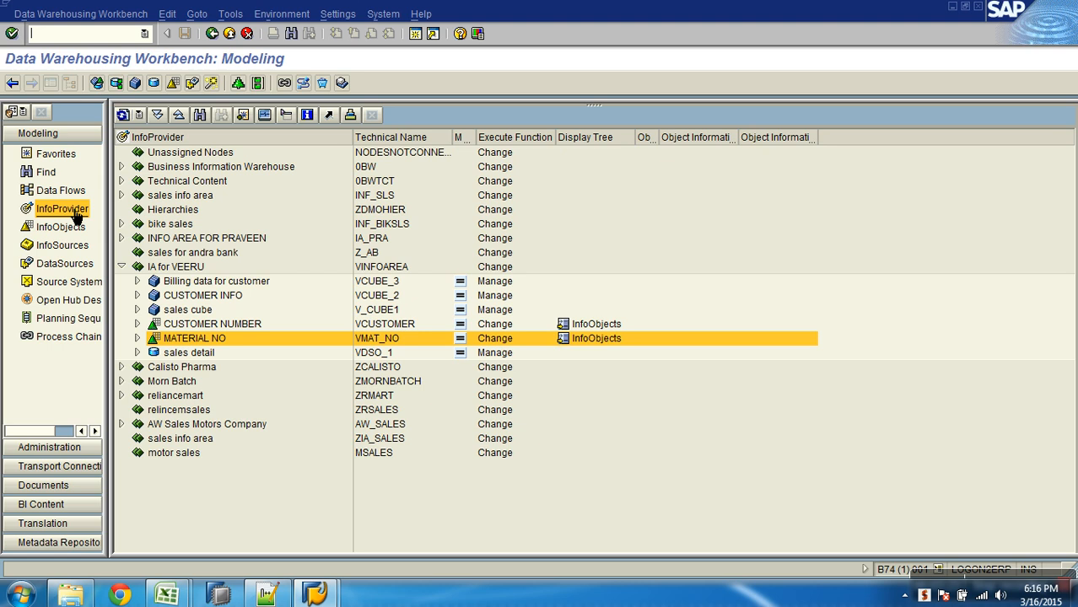
click(122, 268)
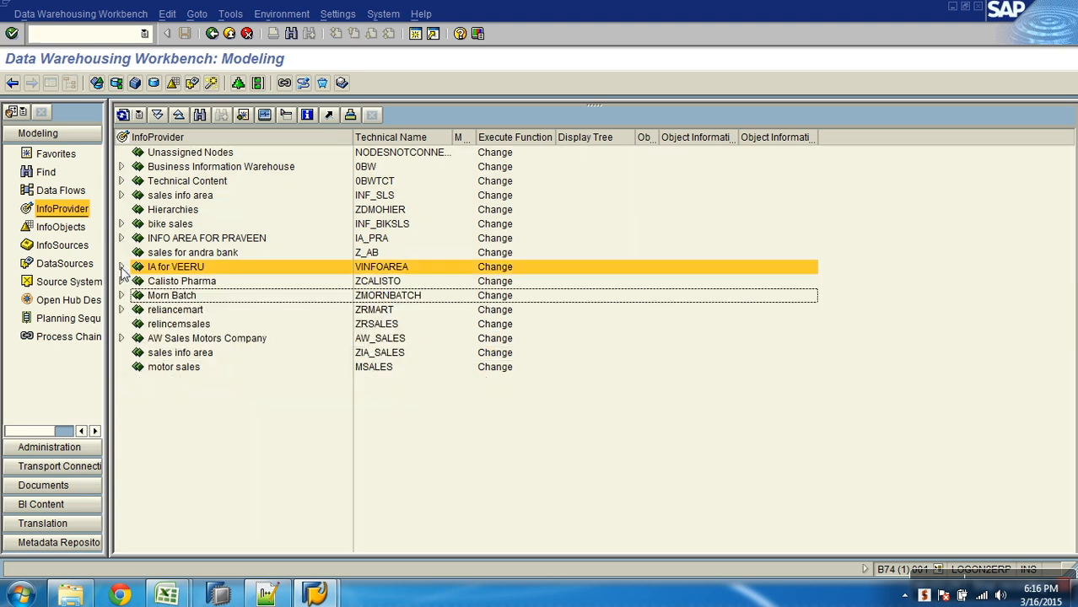
click(171, 343)
click(121, 338)
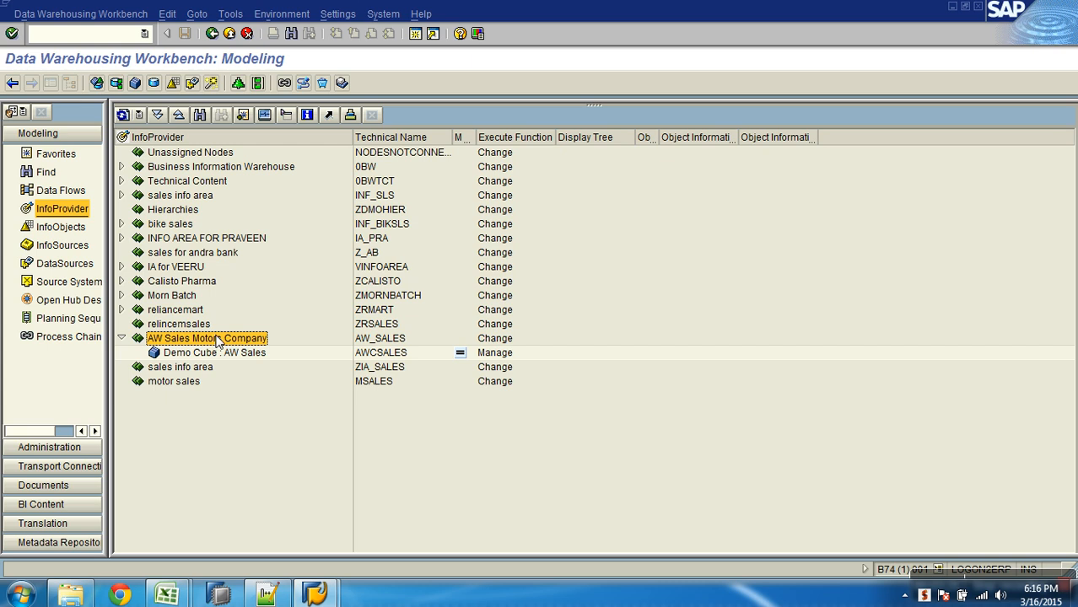
- Create an InfoArea AW_MD with the long description "Master Data Objects" under AW Sales Motors Company
right_click(216, 340)
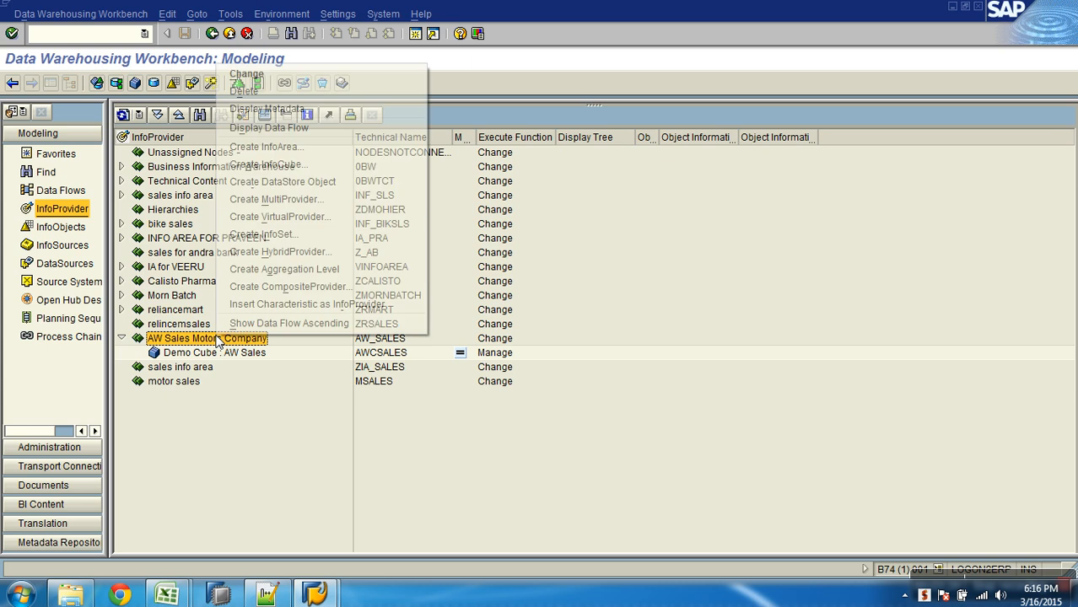
click(269, 149)
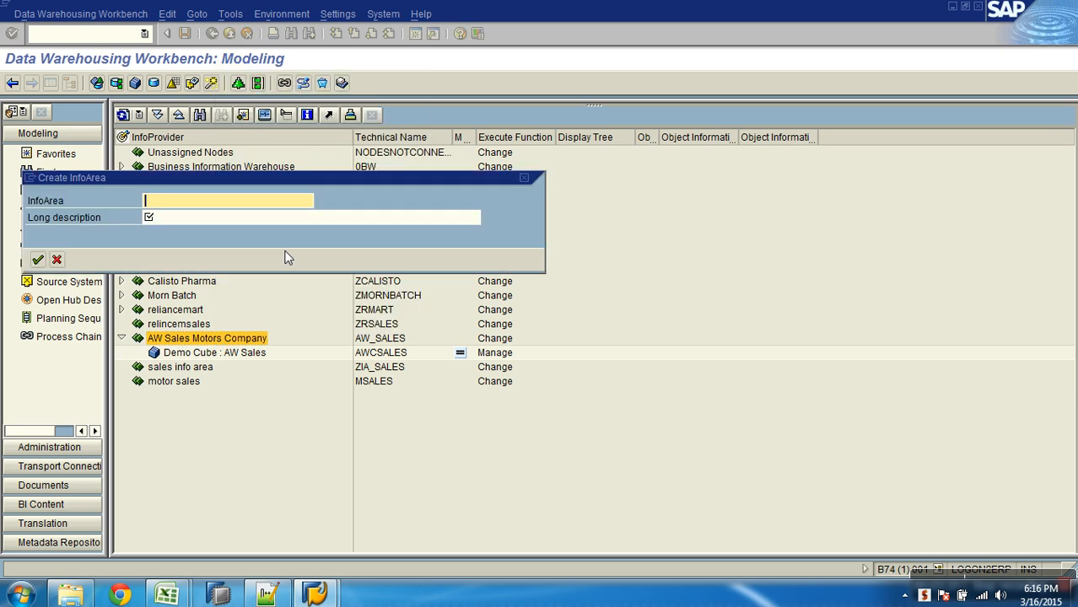
text(aw_md)
key(Tab)
text(Master Data Objects)
key(Return)
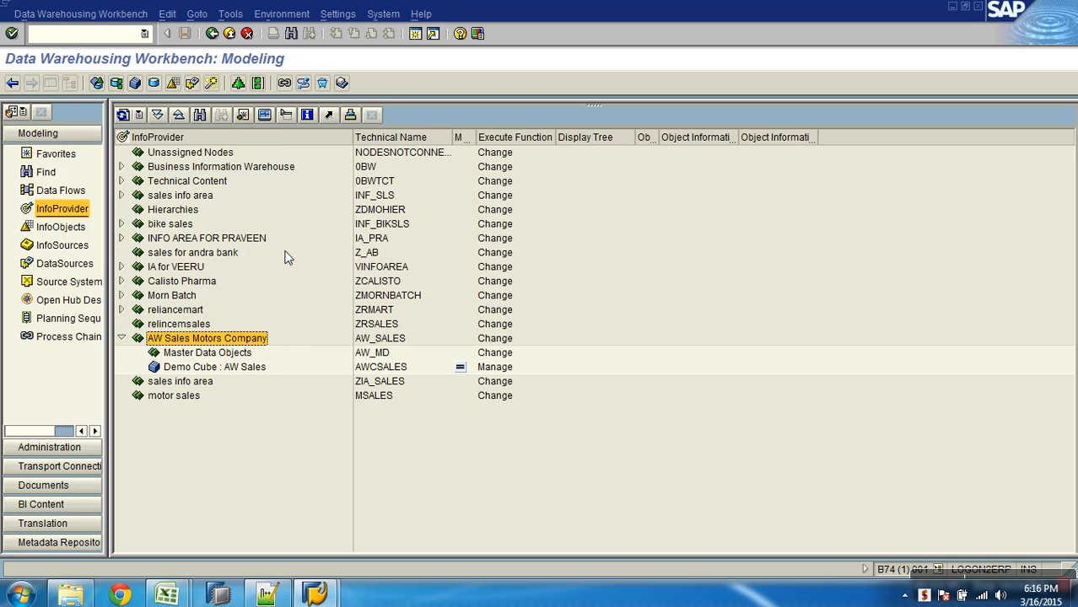
- Insert the characteristic ZGEOGRPHY as an InfoProvider under the Master Data Objects InfoArea and refresh the tree
click(218, 355)
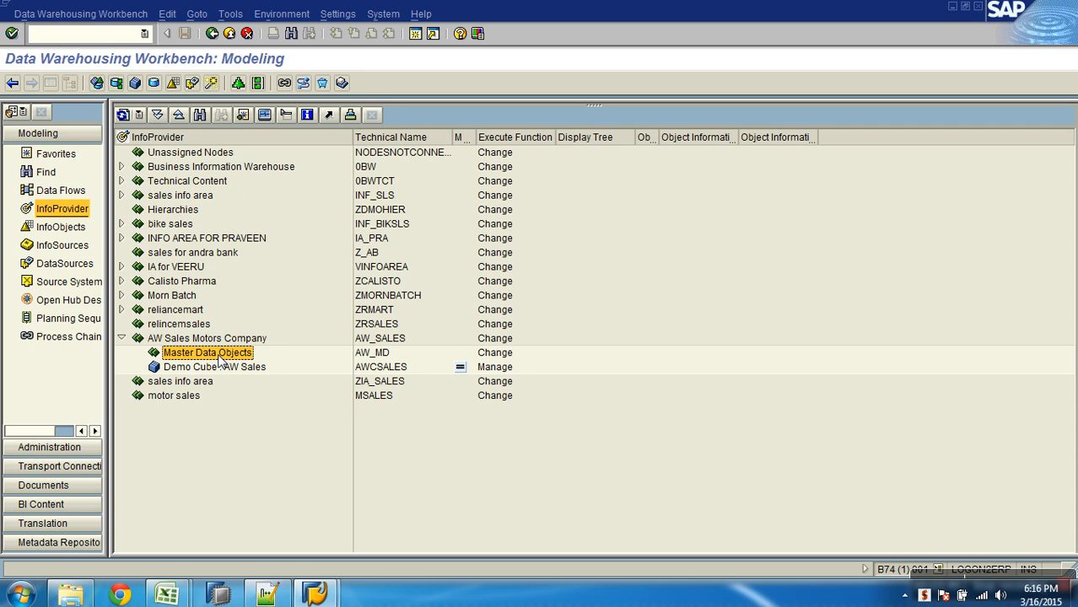
right_click(221, 358)
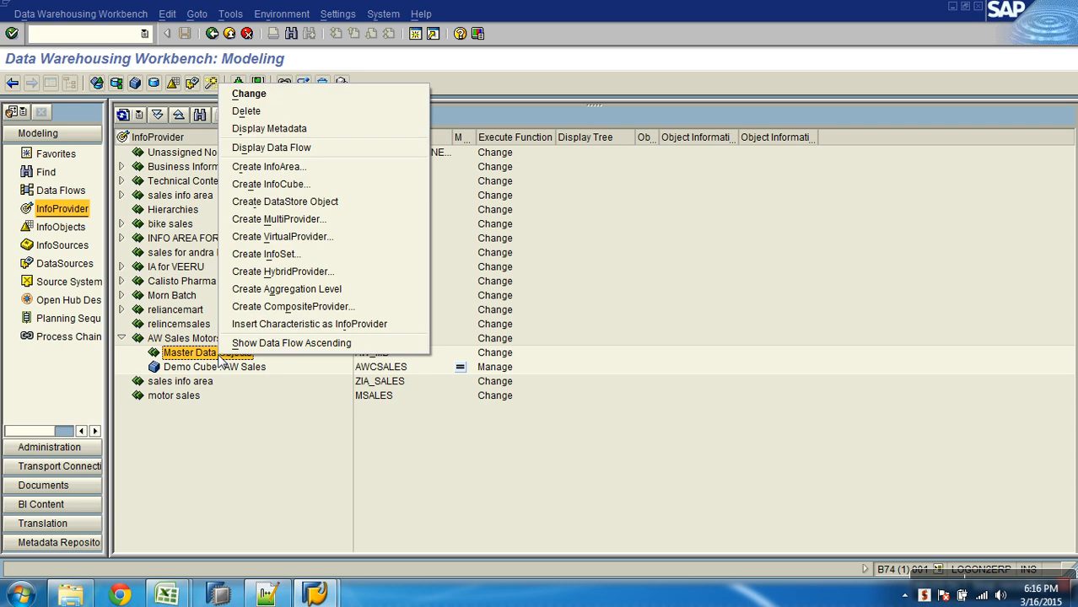
click(377, 324)
text(ZGEOGRPHY)
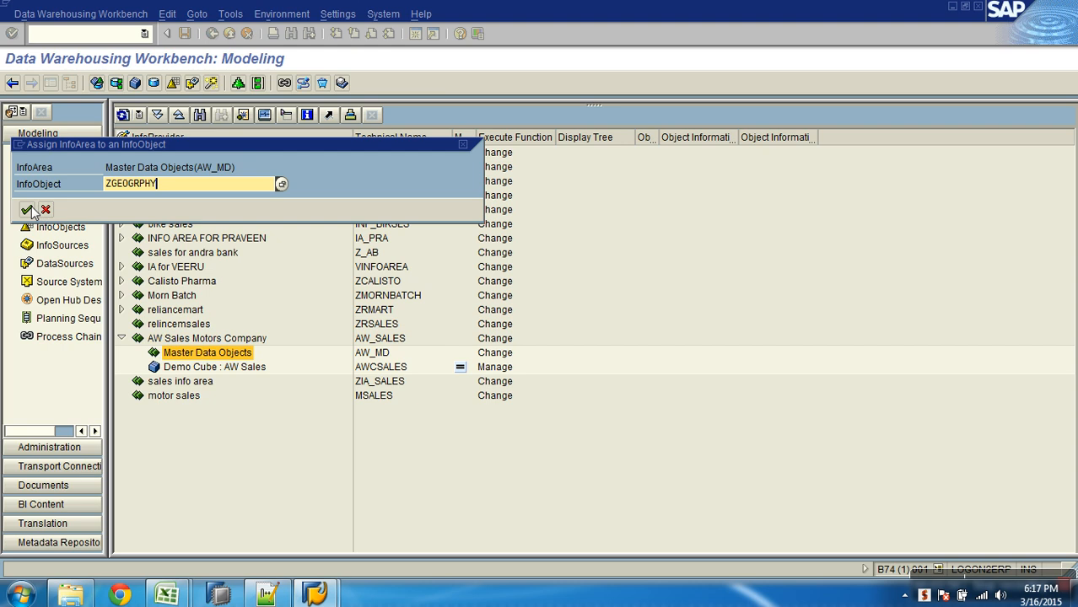
key(Return)
click(122, 116)
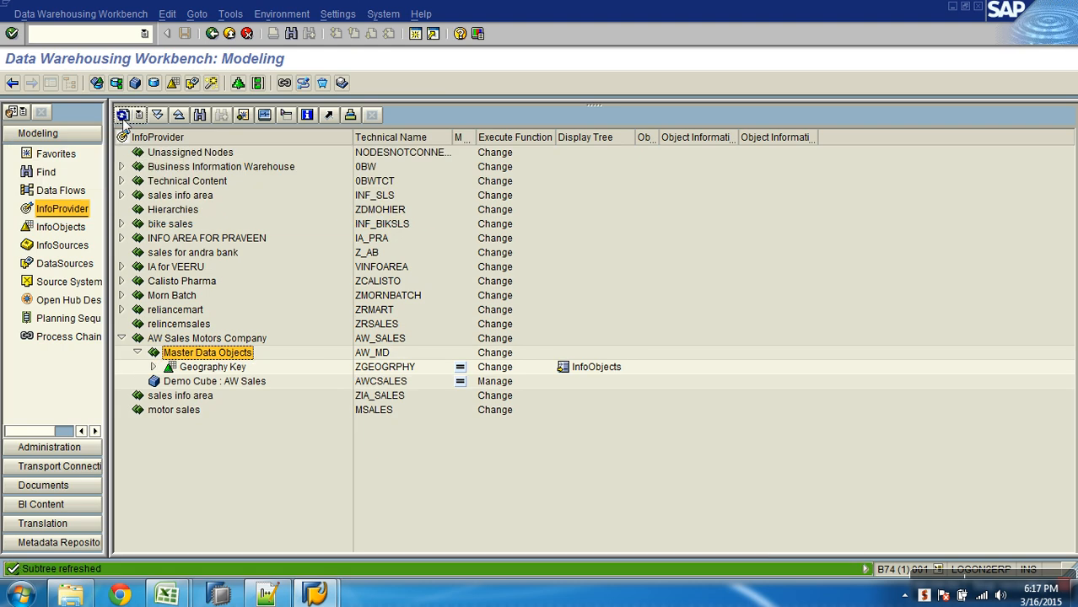
- Expand Geography Key and select its Geography Key (Attributes) node, and switch to the Geography_details workbook in Excel
click(382, 370)
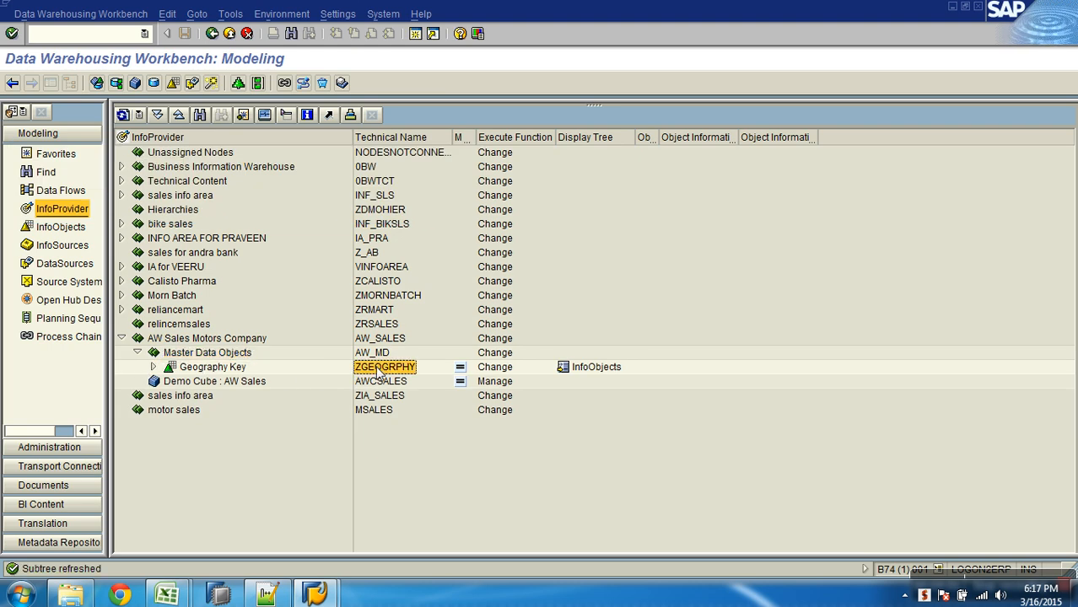
click(153, 368)
click(199, 383)
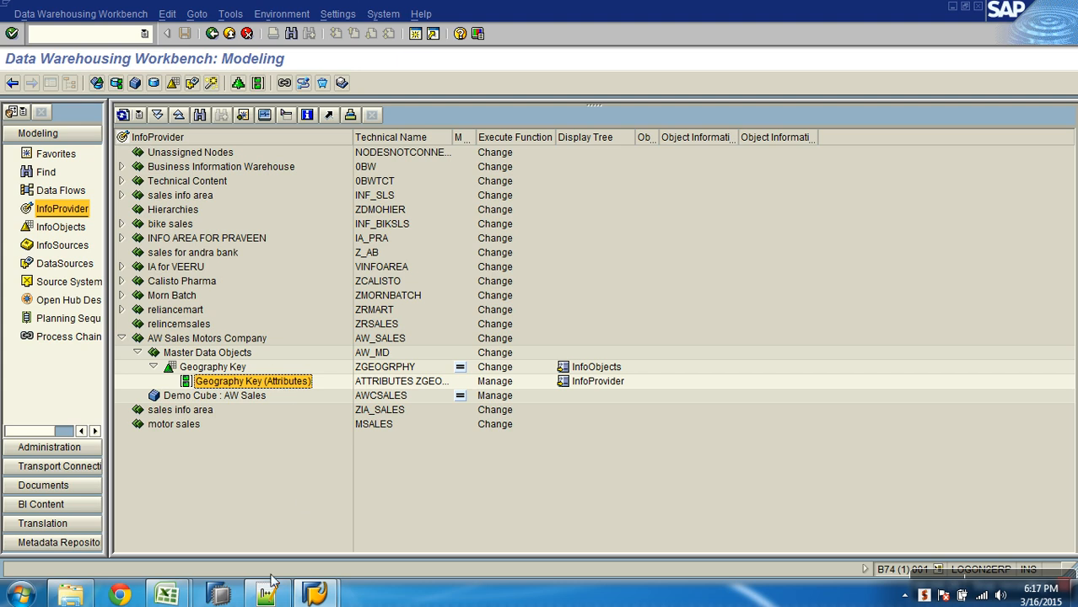
mouse_move(172, 596)
click(291, 544)
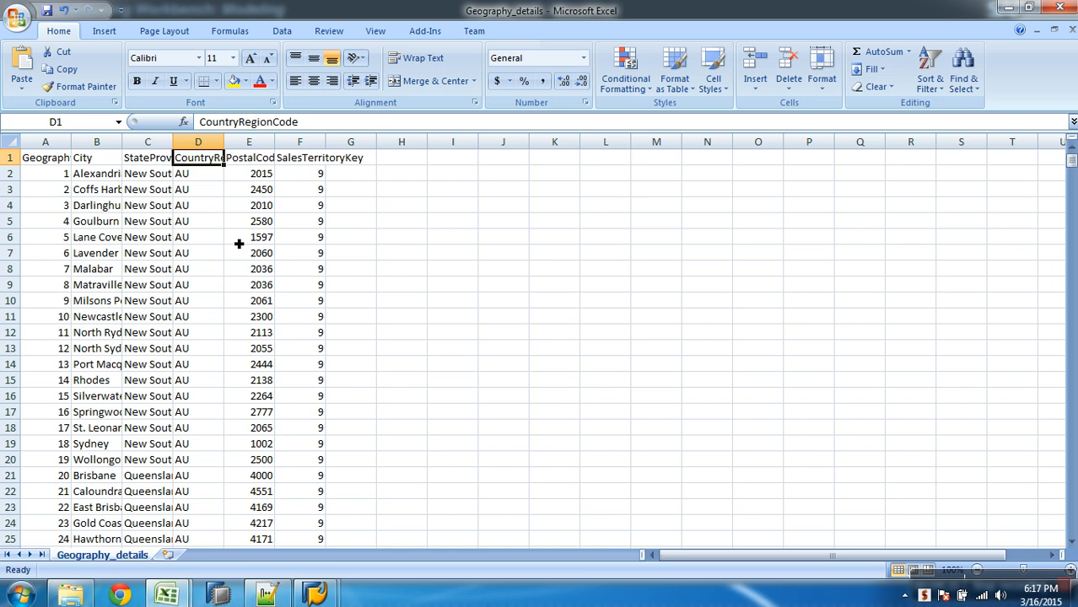
- Switch to the notes in Notepad++, end step 1 with a period and add the line "2. Create DataSource" after a blank line
click(270, 596)
click(444, 208)
text(.)
key(Return)
key(Return)
text(2. )
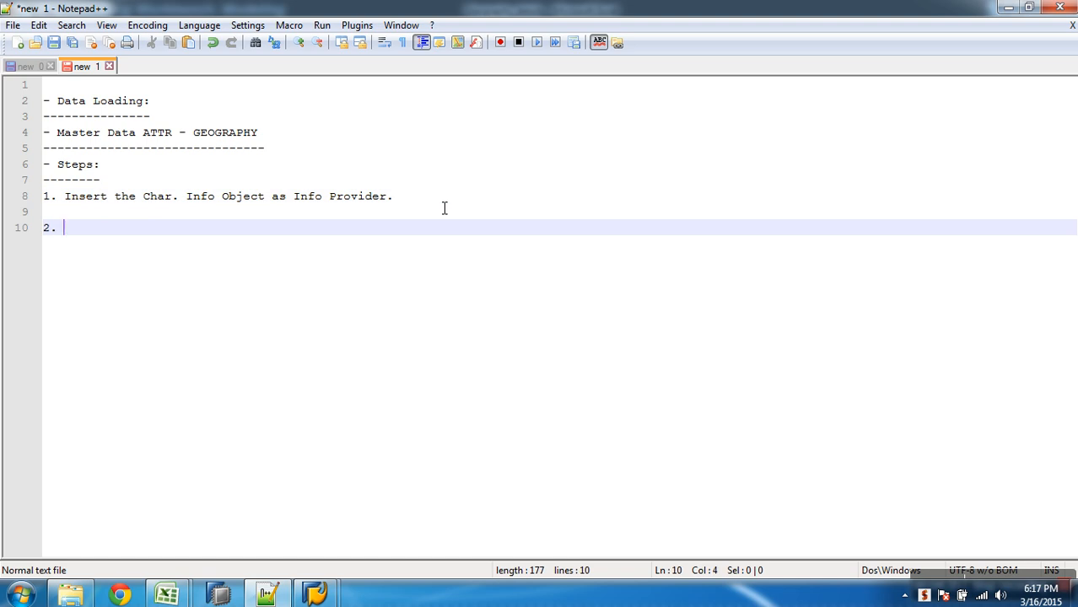
text(Create D)
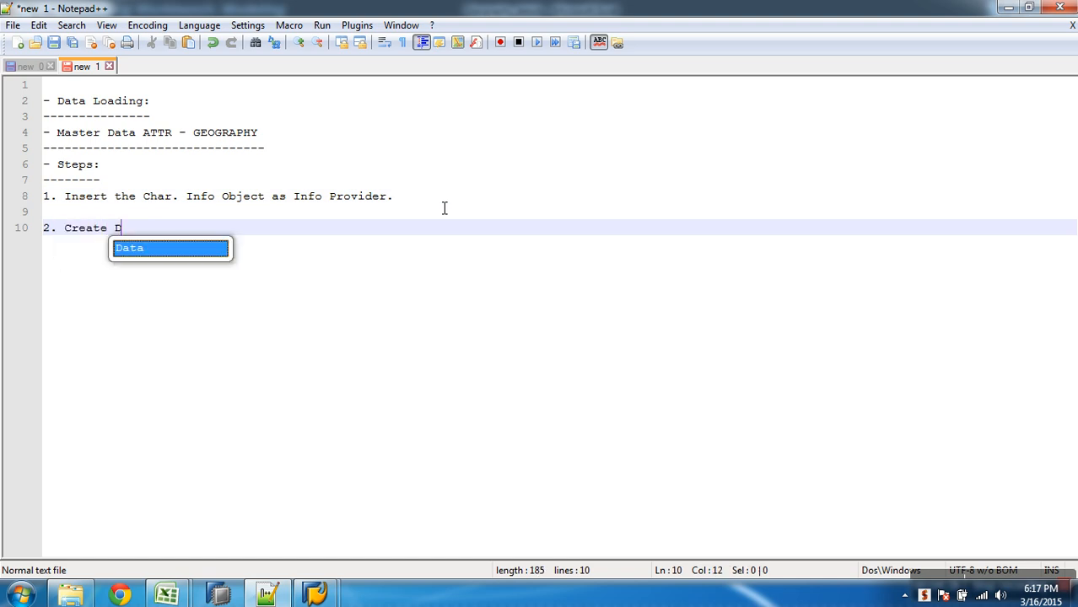
text(ataSource)
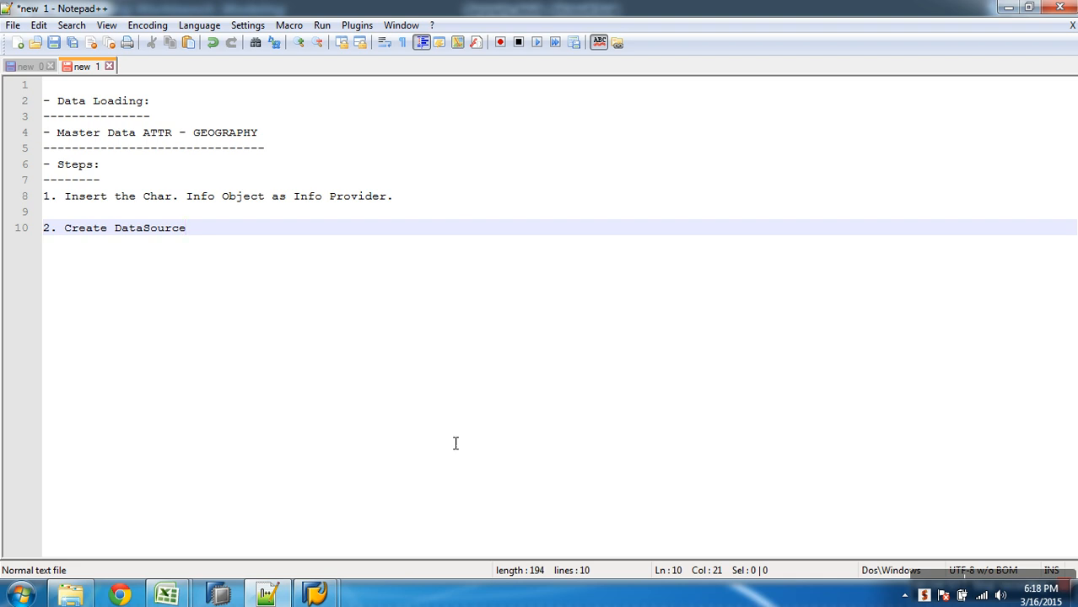
- Switch to SAP, show the source systems and run a check on the Flat file source system YPCFILE under File, closing its log
mouse_move(328, 580)
click(400, 547)
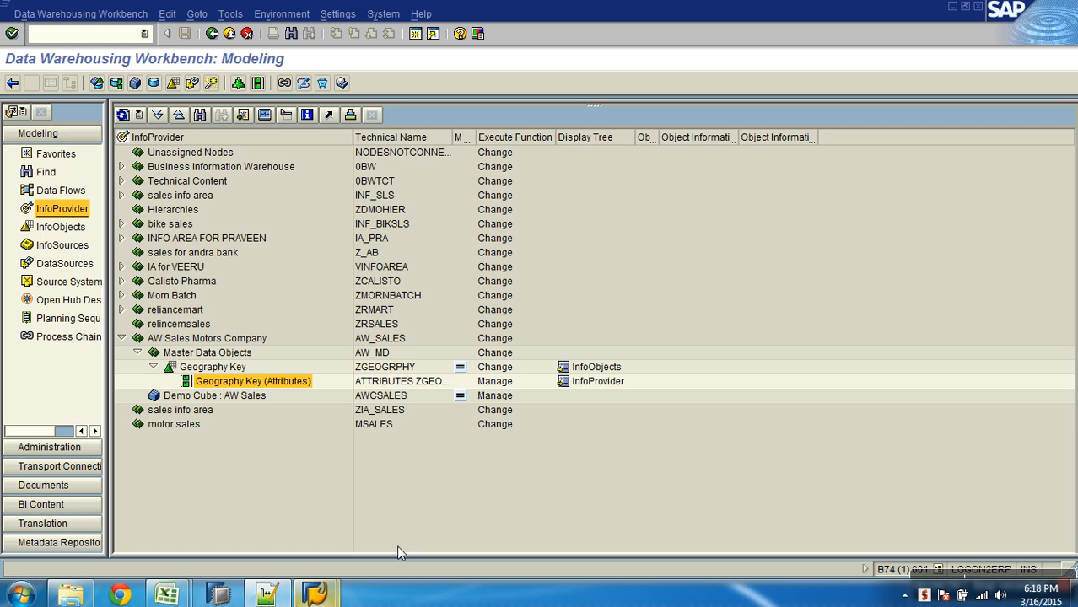
click(85, 286)
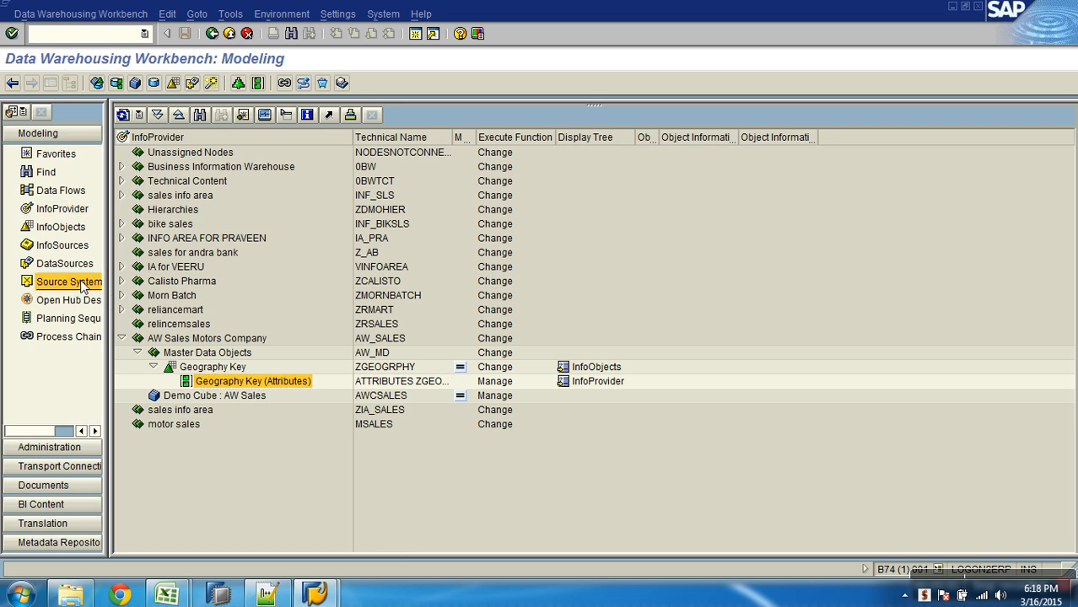
click(120, 240)
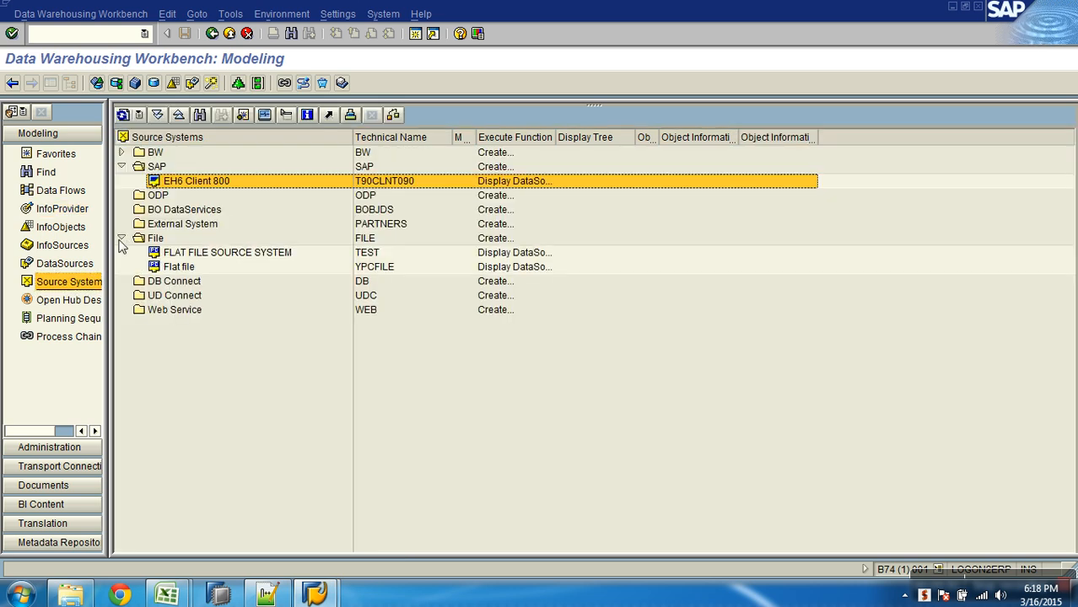
click(369, 269)
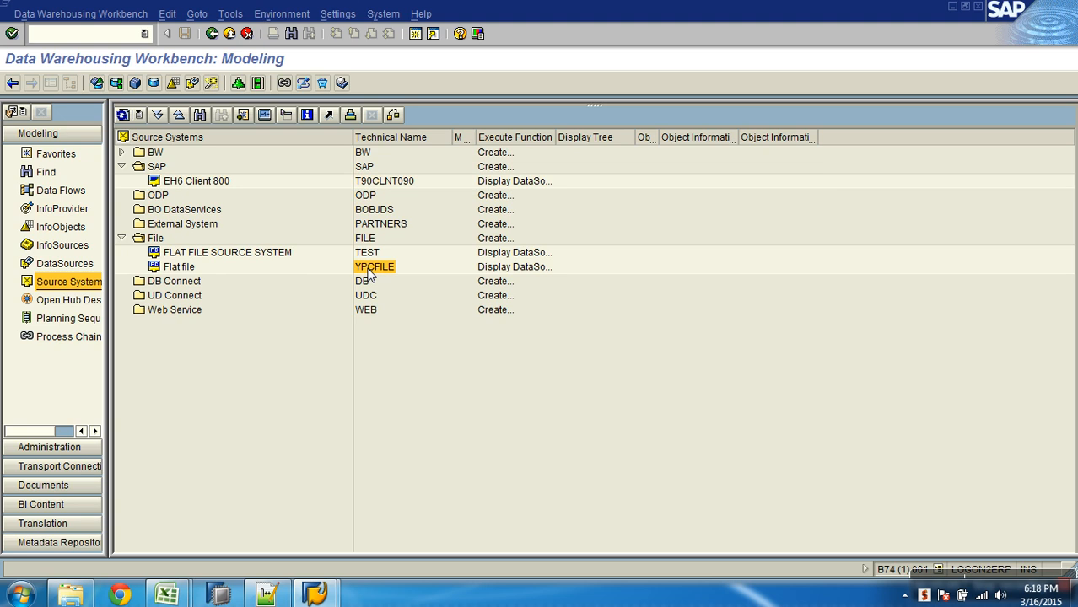
right_click(368, 272)
click(410, 352)
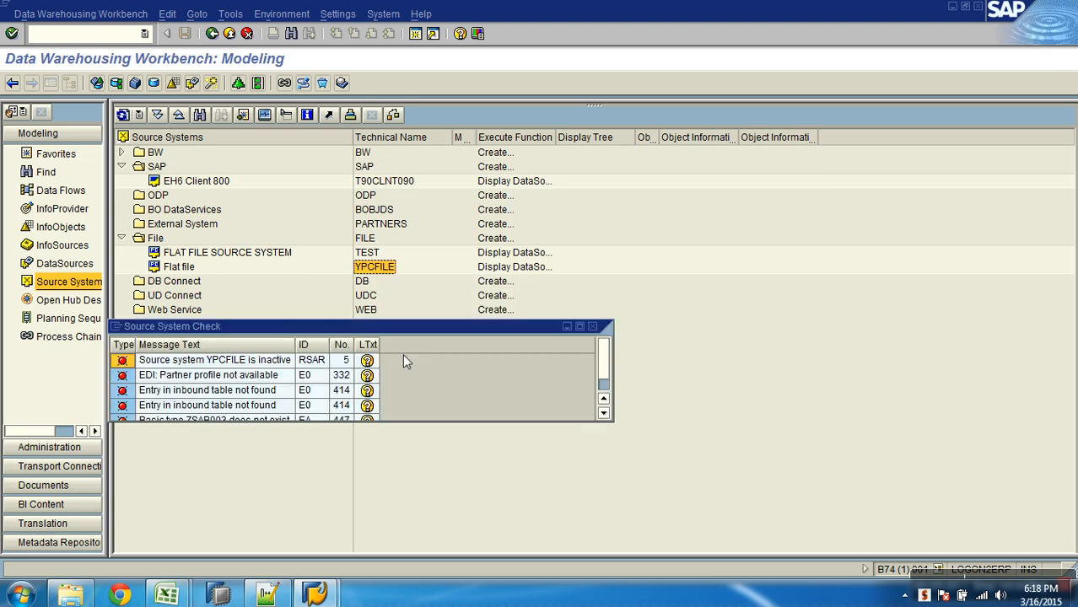
click(592, 326)
- Activate the Flat file source system YPCFILE
right_click(189, 268)
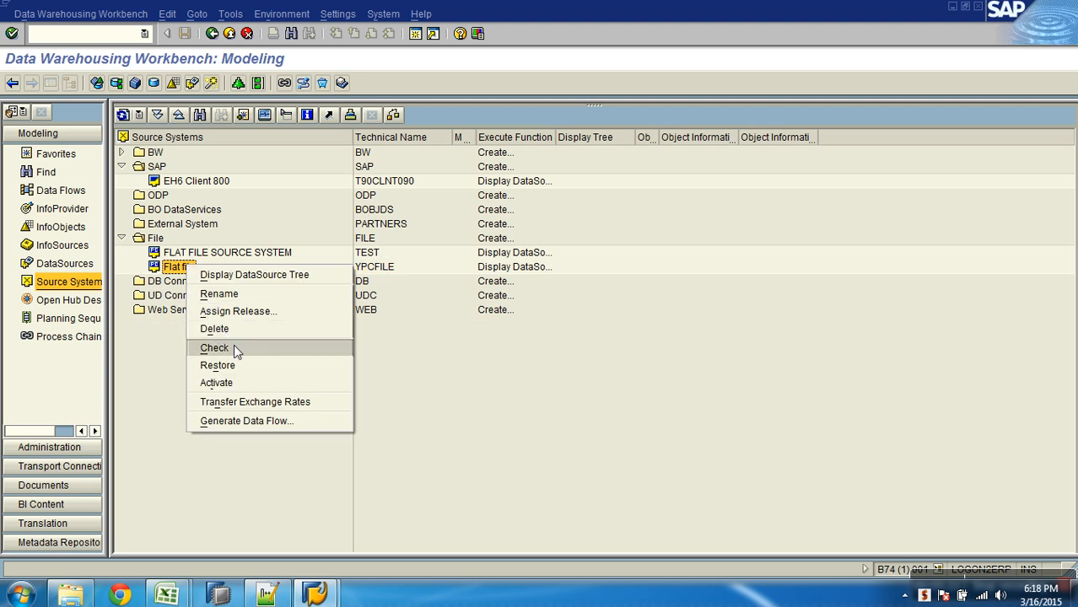
right_click(156, 237)
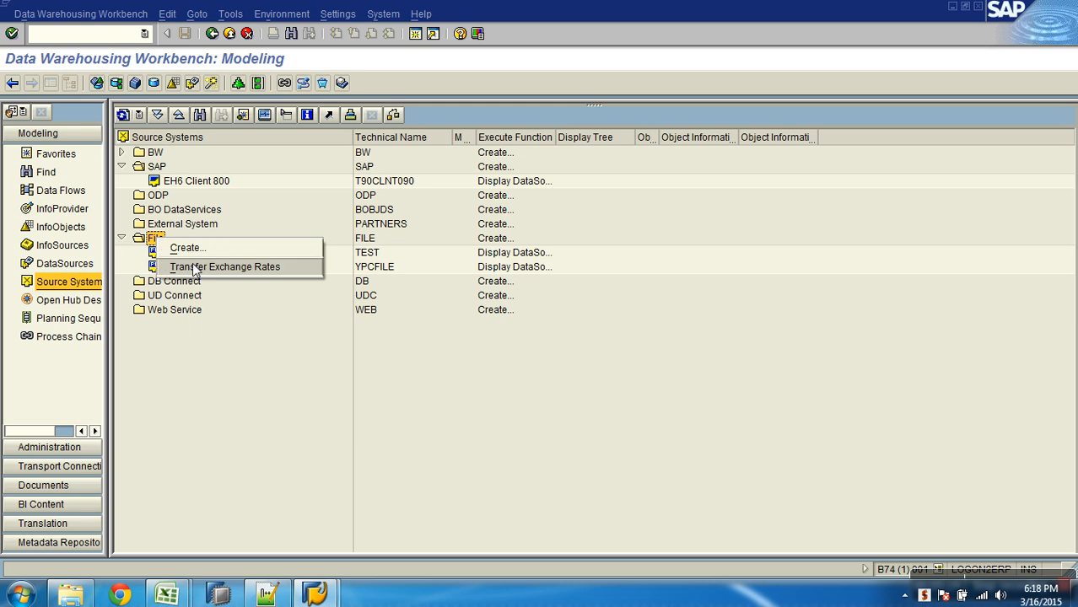
click(233, 404)
right_click(182, 269)
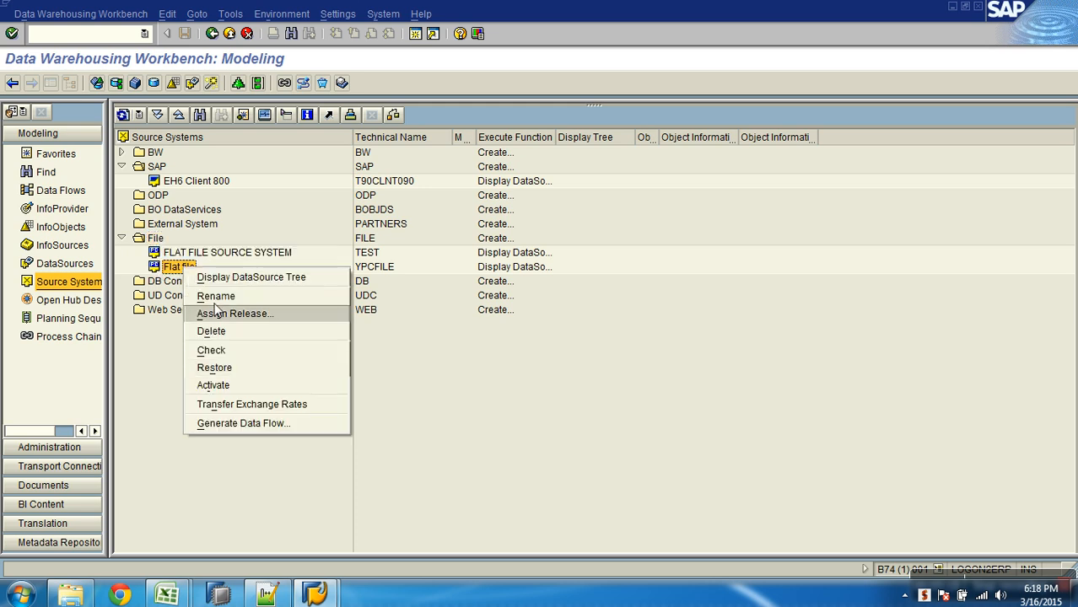
click(213, 385)
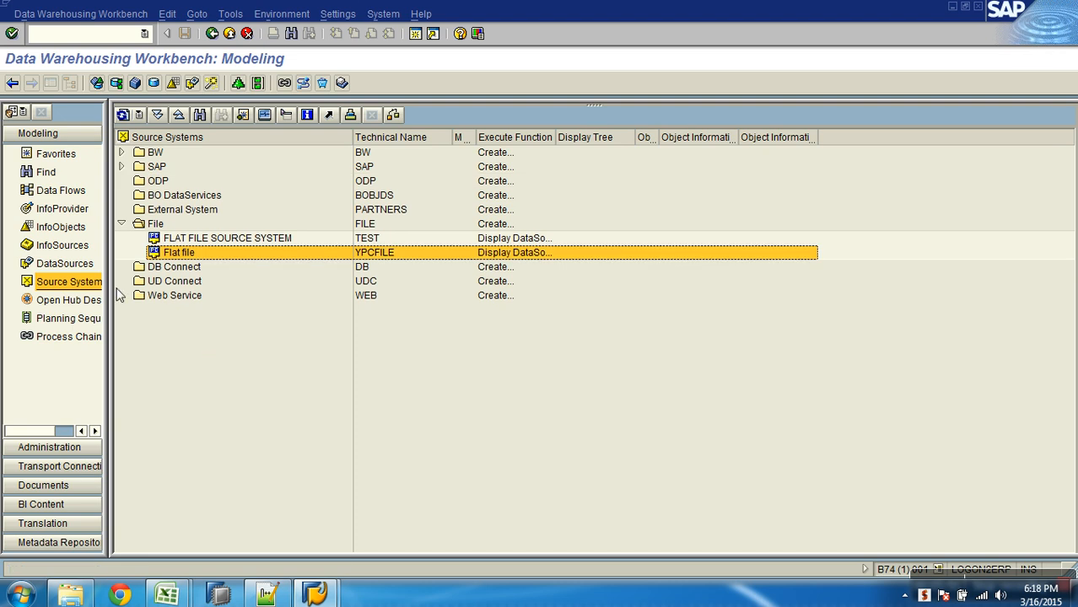
- Repeat the check on the activated Flat file source system YPCFILE and close the message list
right_click(174, 253)
click(210, 330)
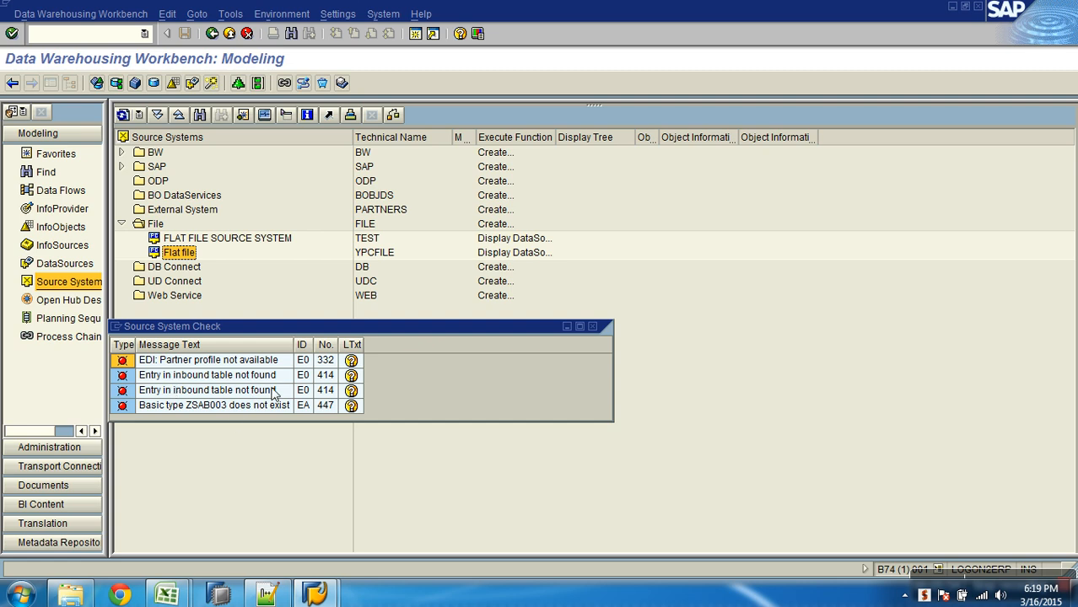
click(593, 326)
- Check the FLAT FILE SOURCE SYSTEM connection TEST and leave that source system selected
right_click(226, 239)
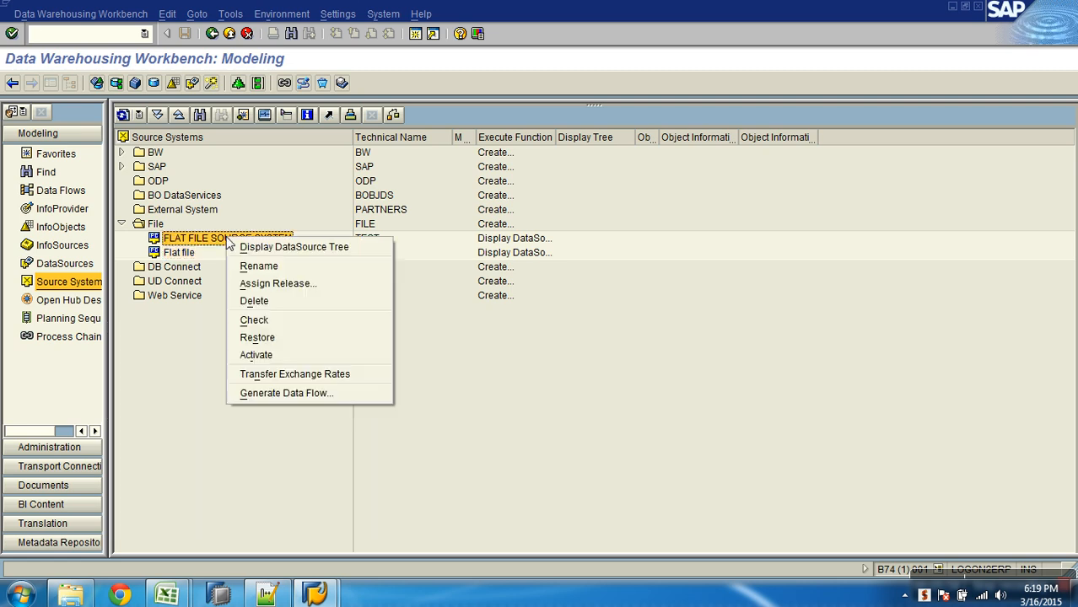
click(268, 322)
click(361, 240)
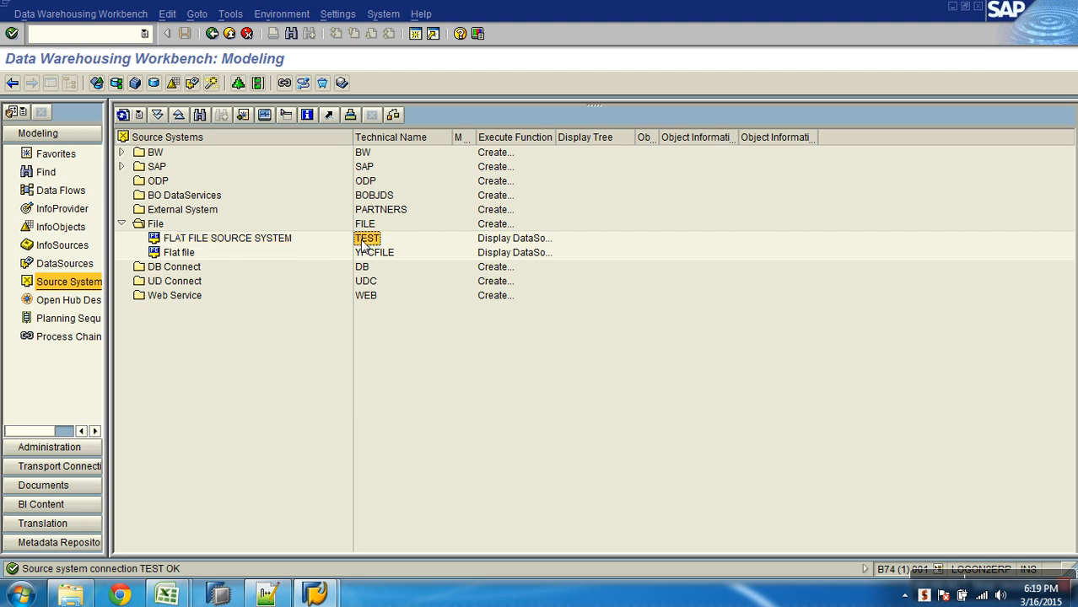
click(188, 244)
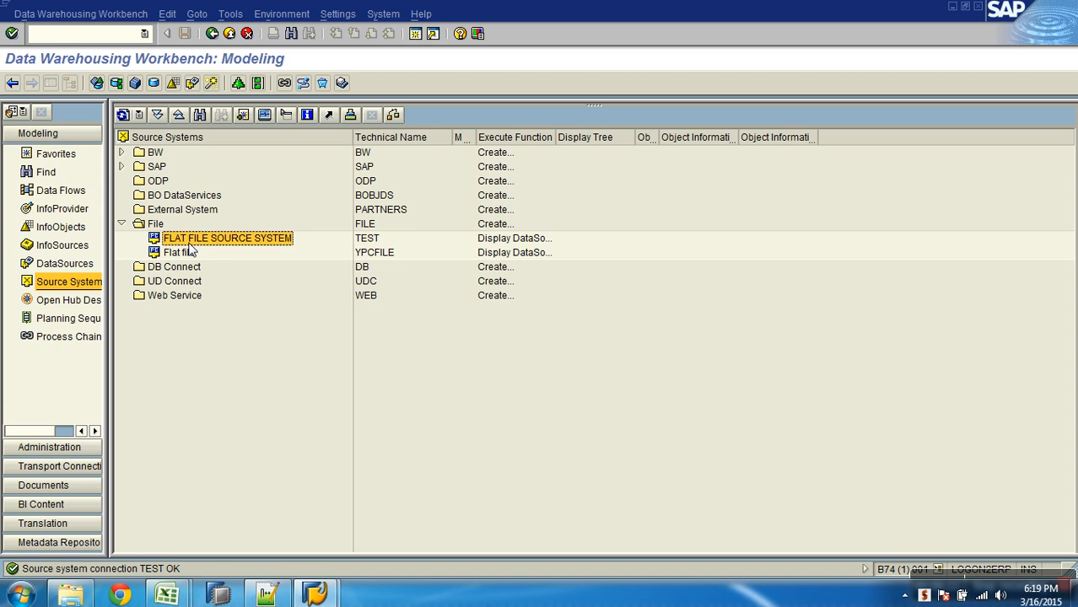
- Switch to Notepad++ and add the indented point "- Source of data" below the Create DataSource step, after a blank line
key(alt+Tab)
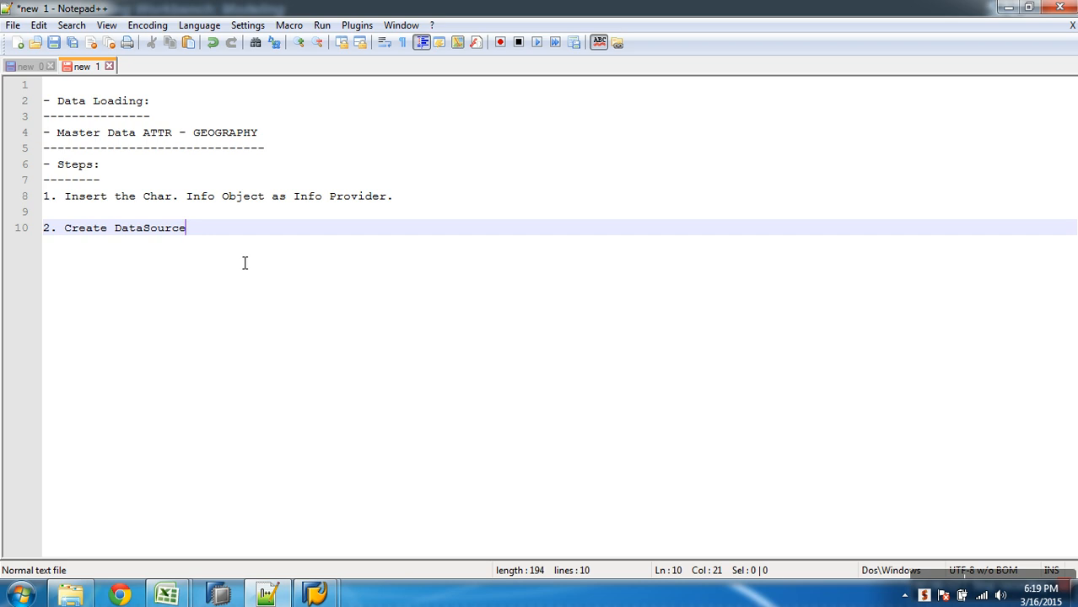
key(Return)
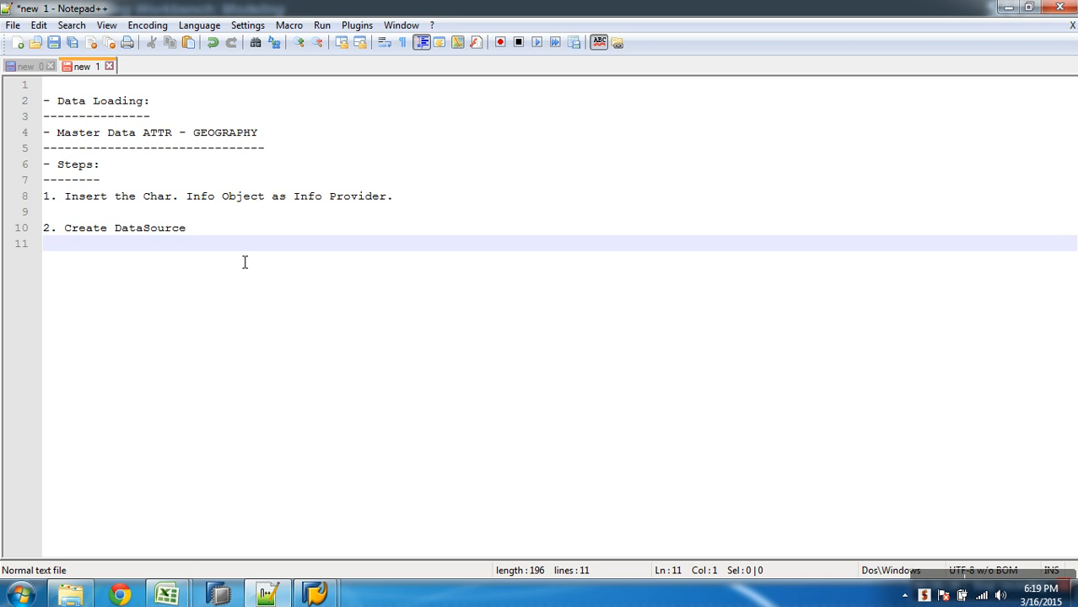
key(Return)
key(Tab)
text(- Sourc)
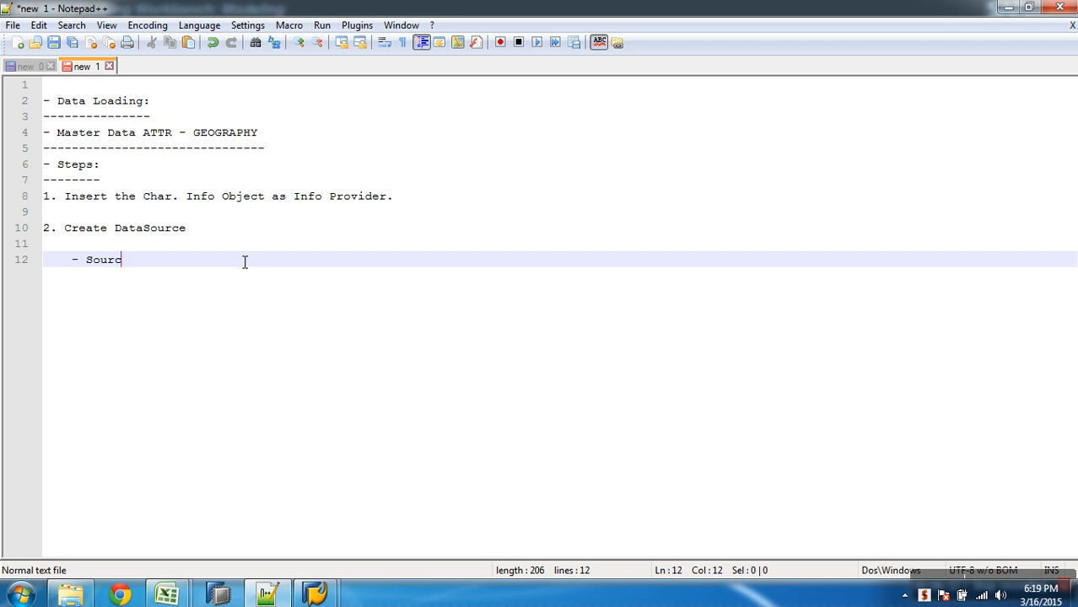
text(e of data)
- Add a second indented point reading "- TS [Transfer Structure] -" below the source of data point
key(Return)
text(- )
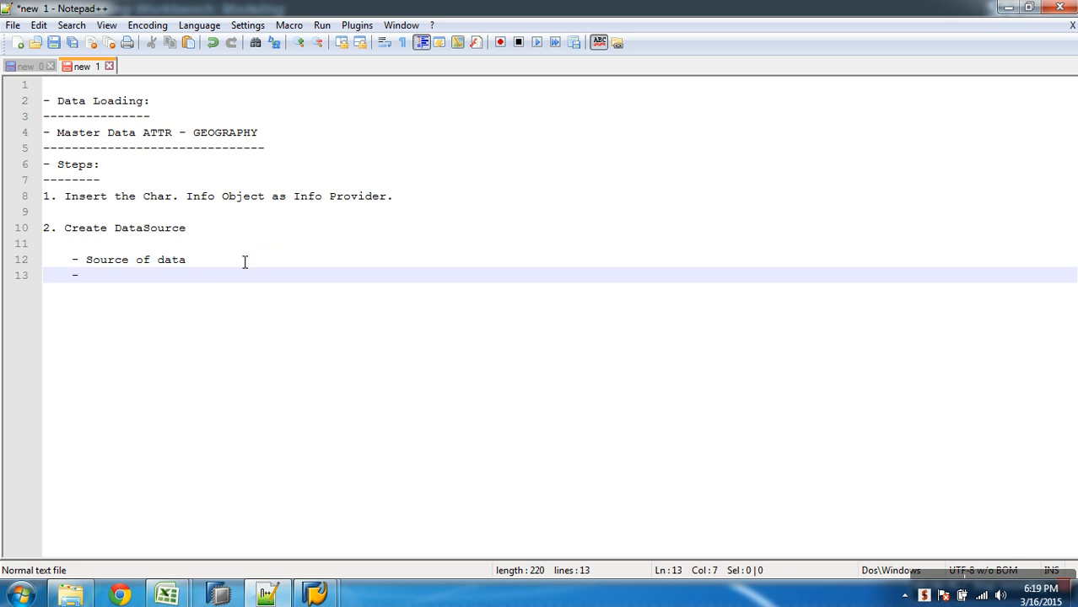
text(TS [Trans)
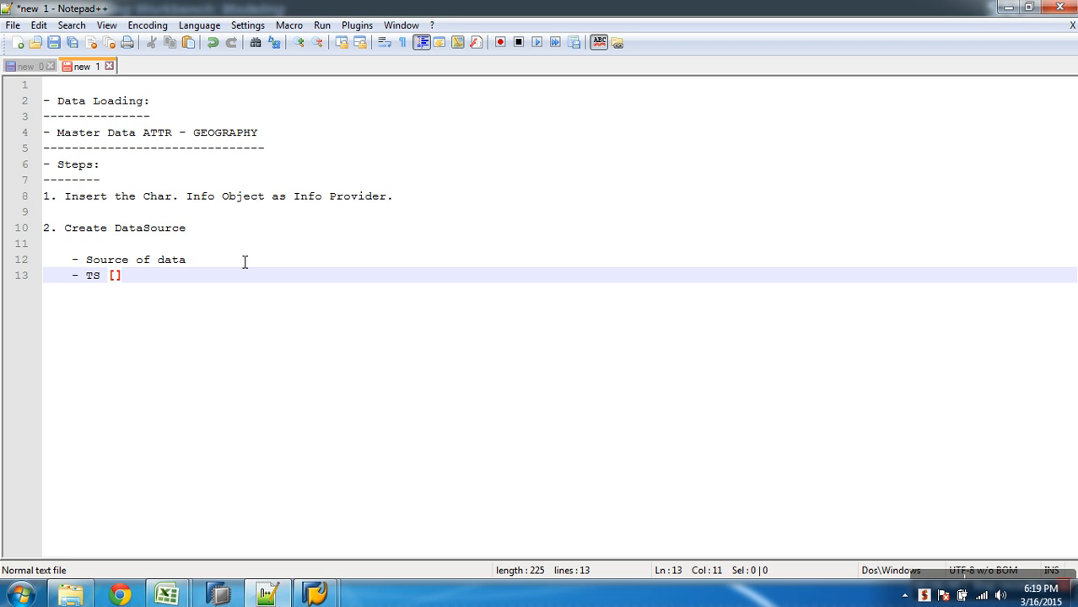
text(fer Structu)
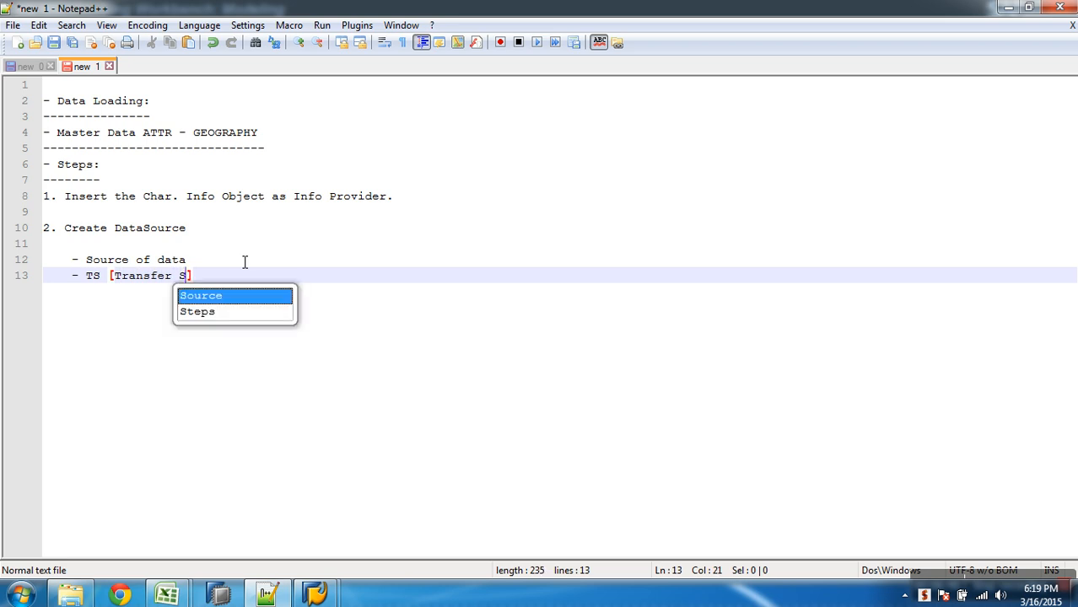
text(re])
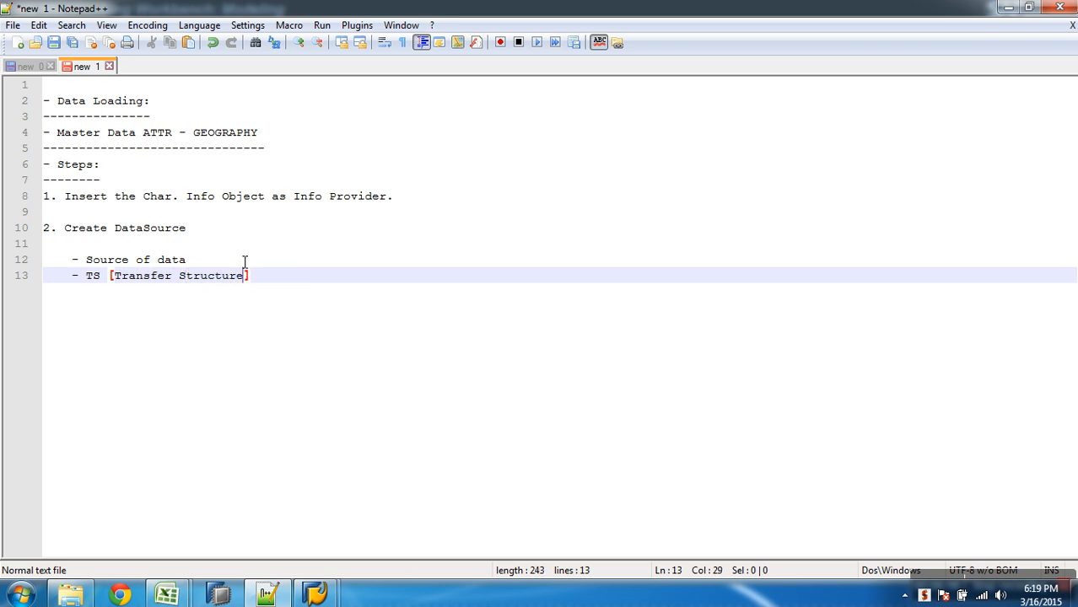
text( -)
- Complete the Transfer Structure point with "List of Columns / Fields and also specify the sequence"
drag(189, 260, 73, 261)
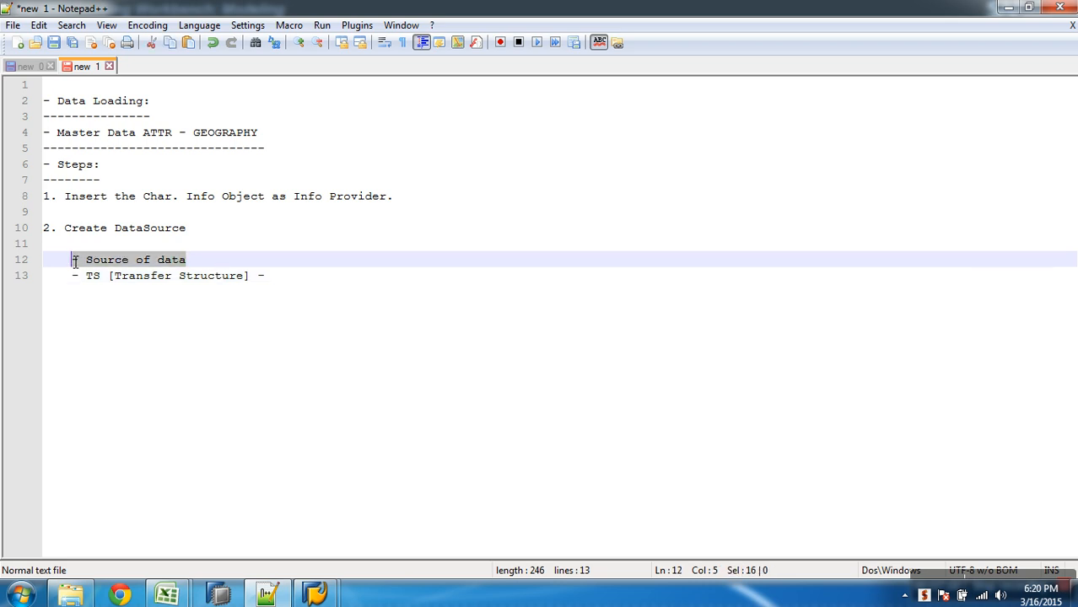
drag(279, 284, 147, 287)
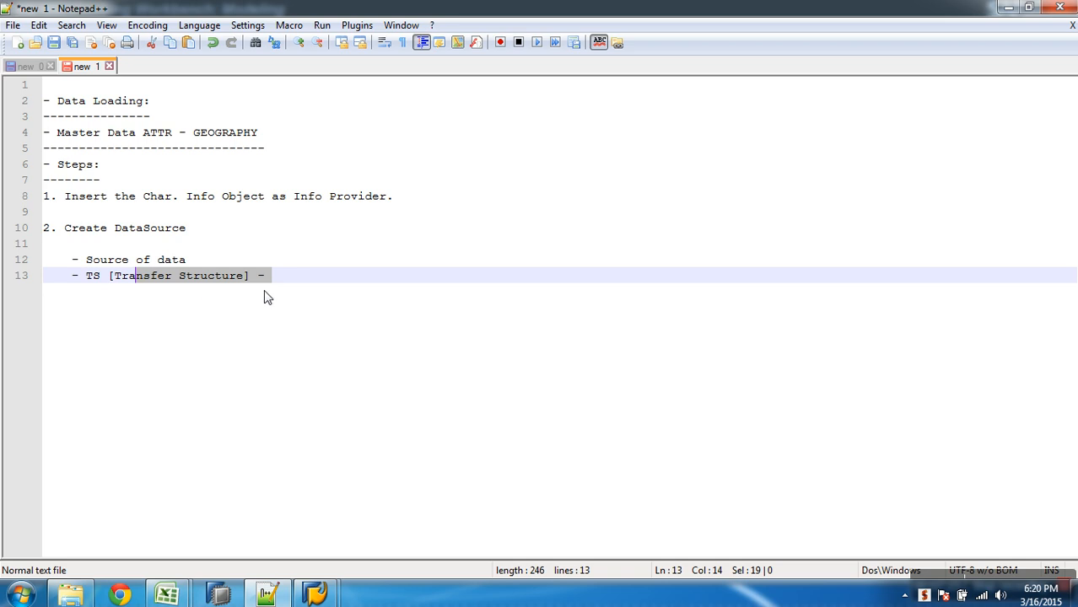
click(289, 284)
text(Lis)
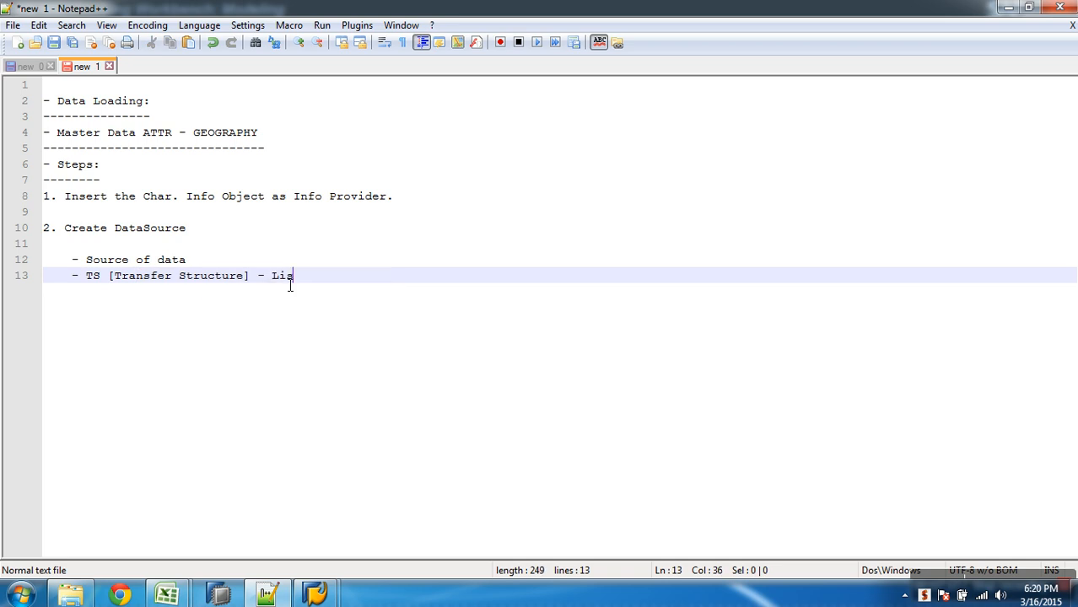
text(t of C)
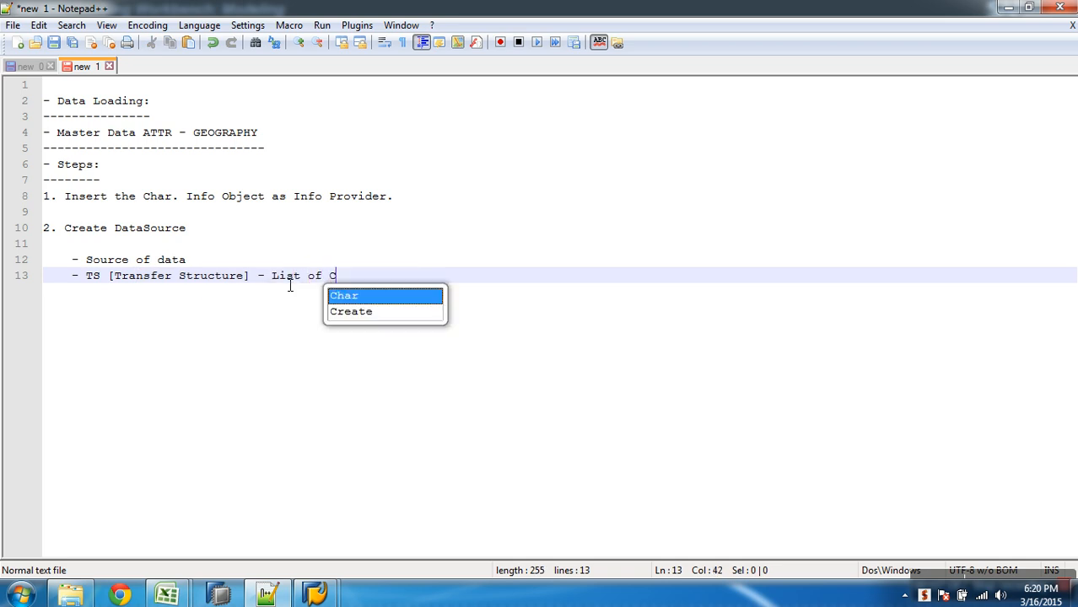
text(olumns / Fields)
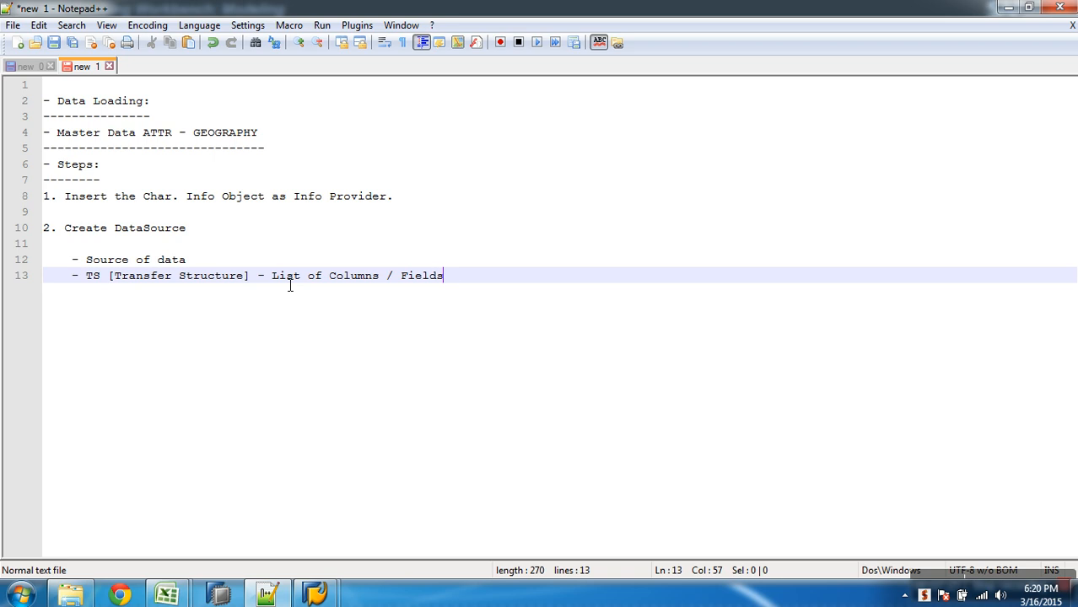
text(and also specify the sequence)
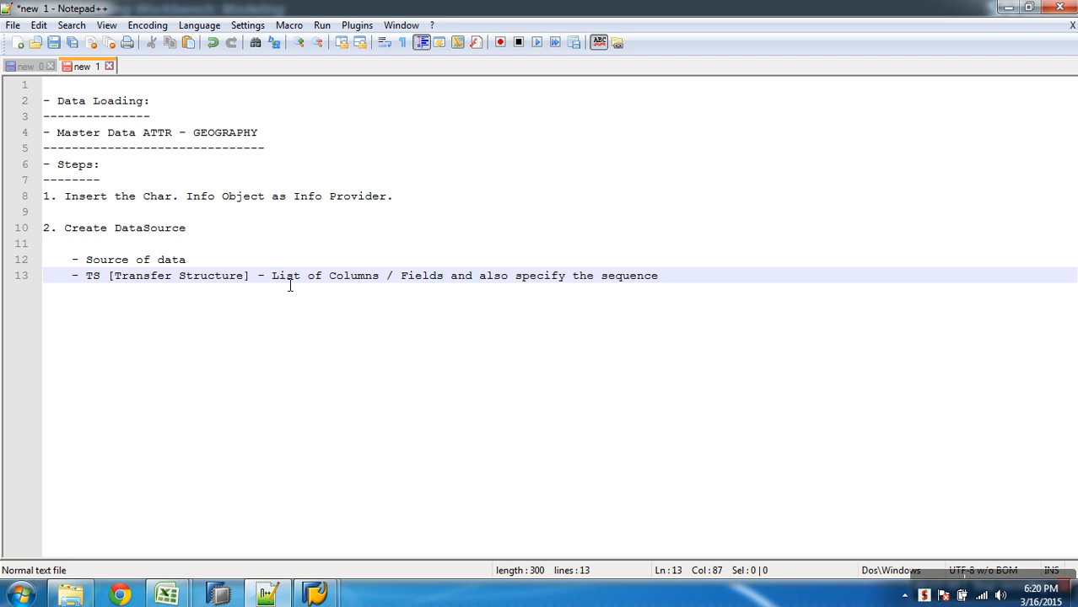
- Add a third indented point "- DS is always specific to SourceSystem" and switch back to SAP
key(Return)
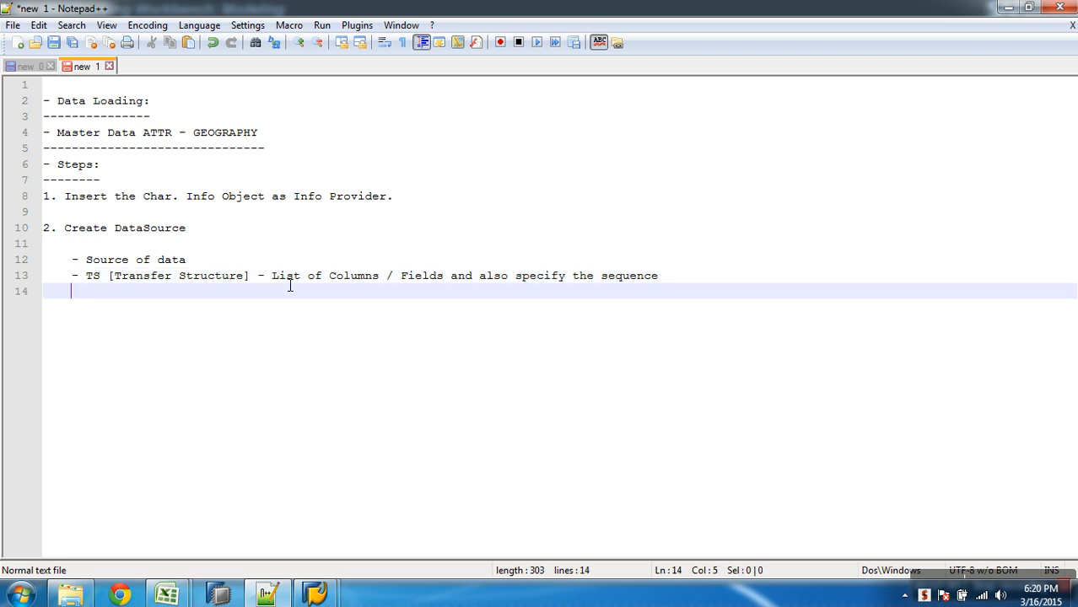
text(- DS is alwa)
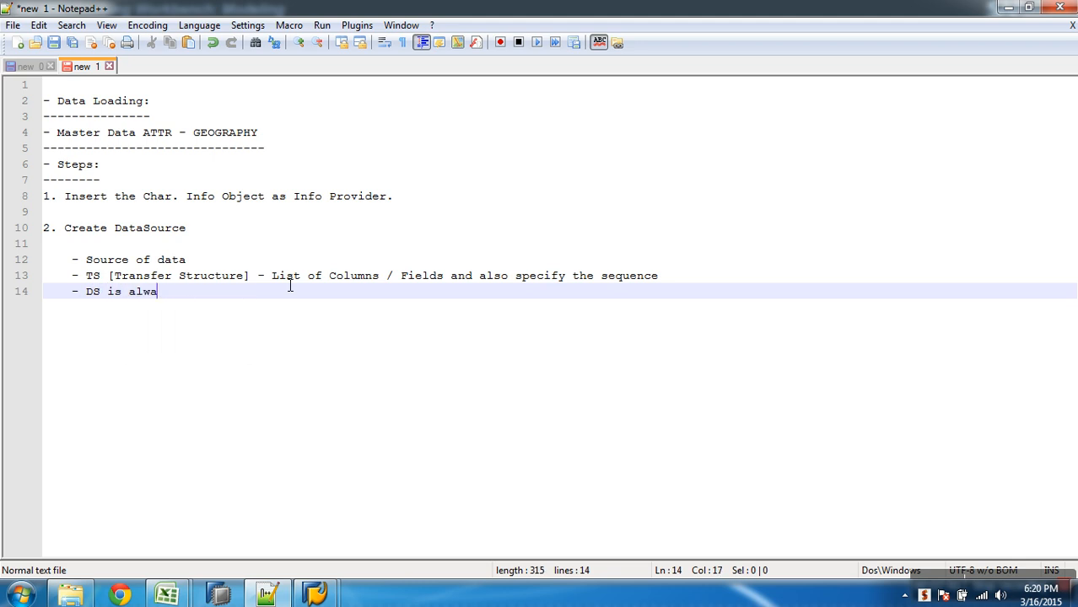
text(ys specific )
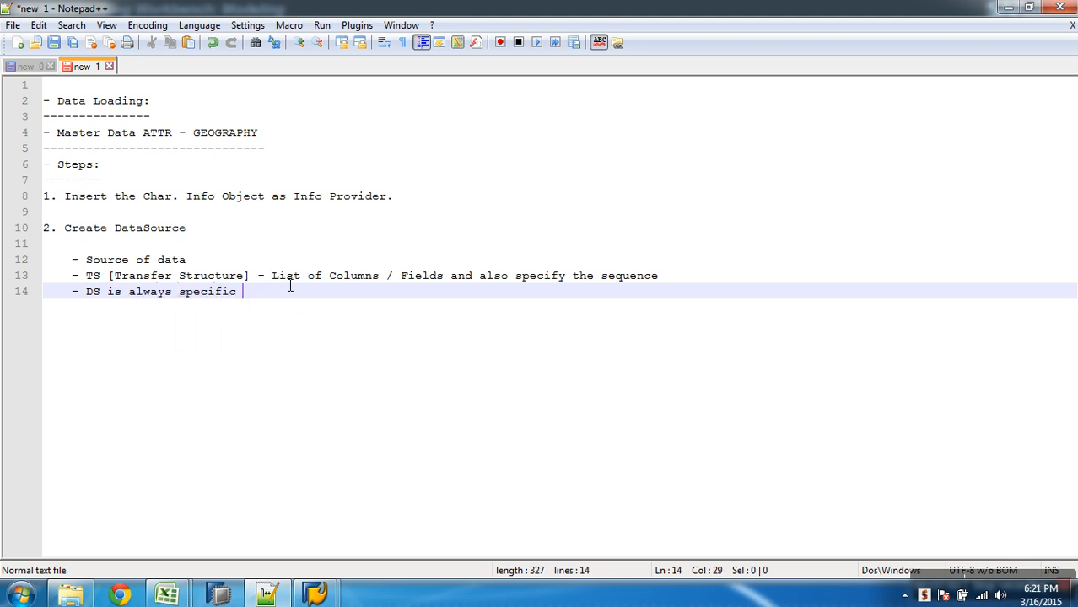
text(to Source)
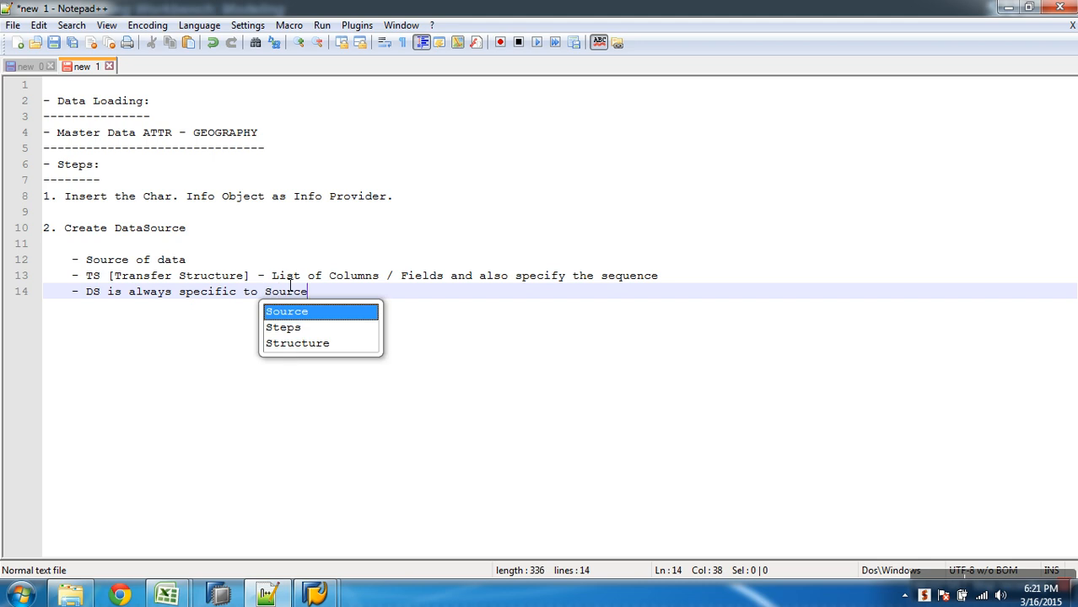
text(System)
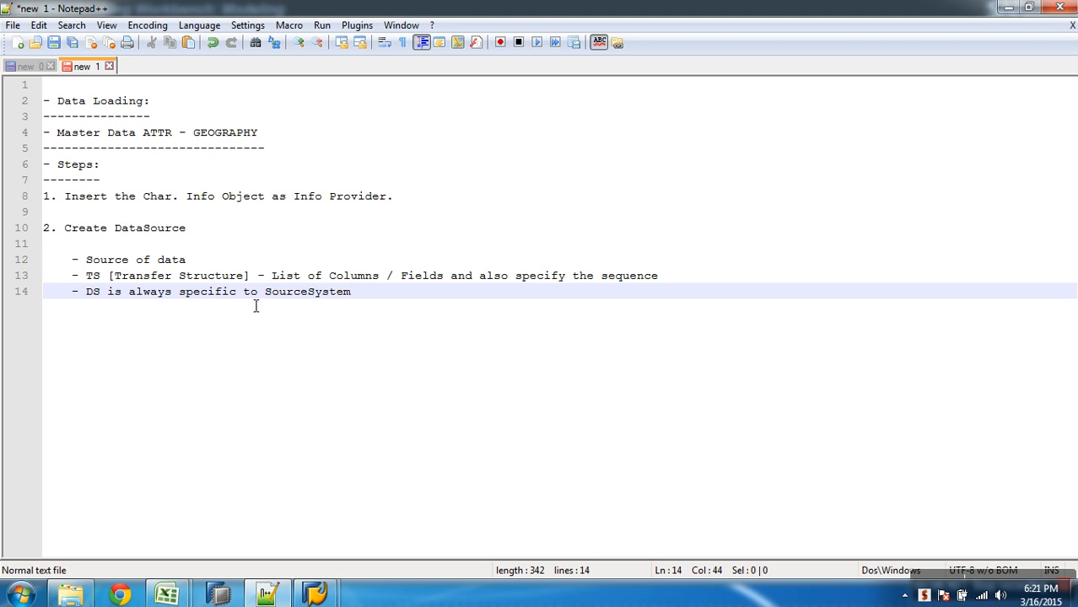
key(alt+Tab)
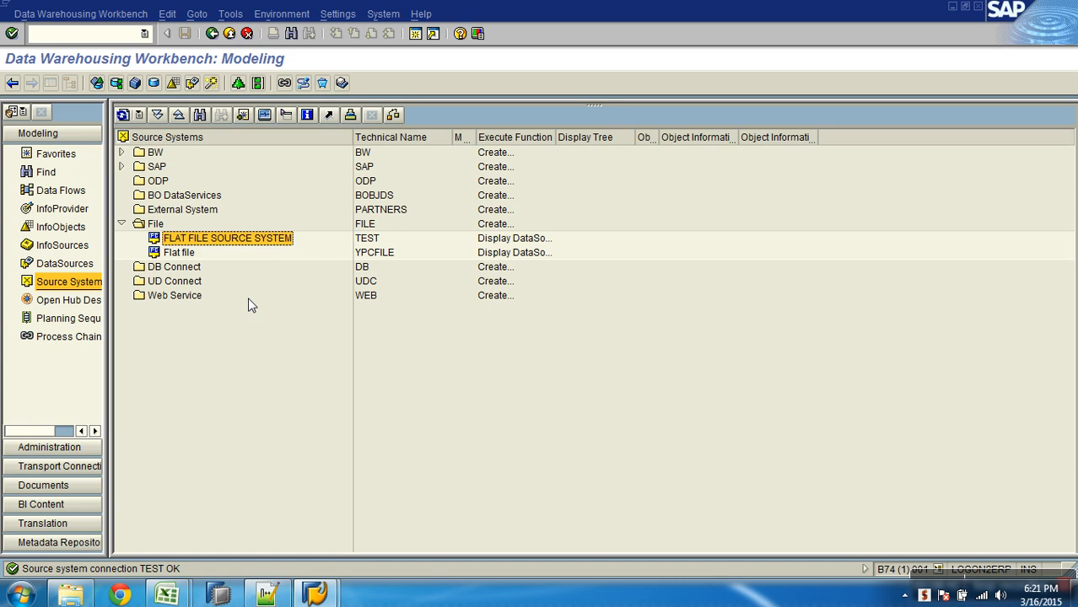
- Display the DataSource tree for the FLAT FILE SOURCE SYSTEM (TEST)
right_click(221, 243)
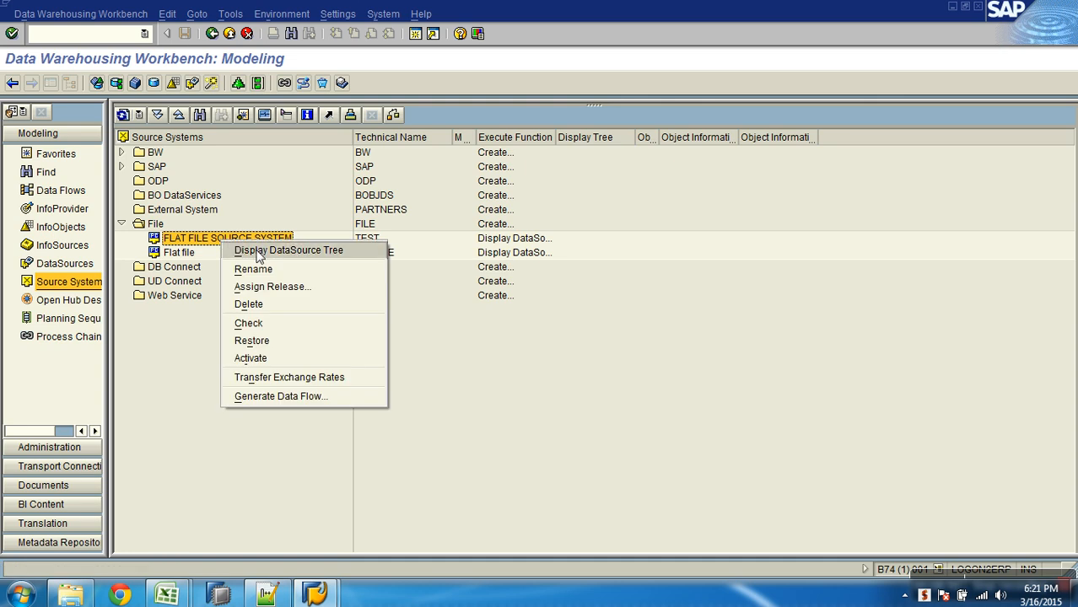
click(257, 251)
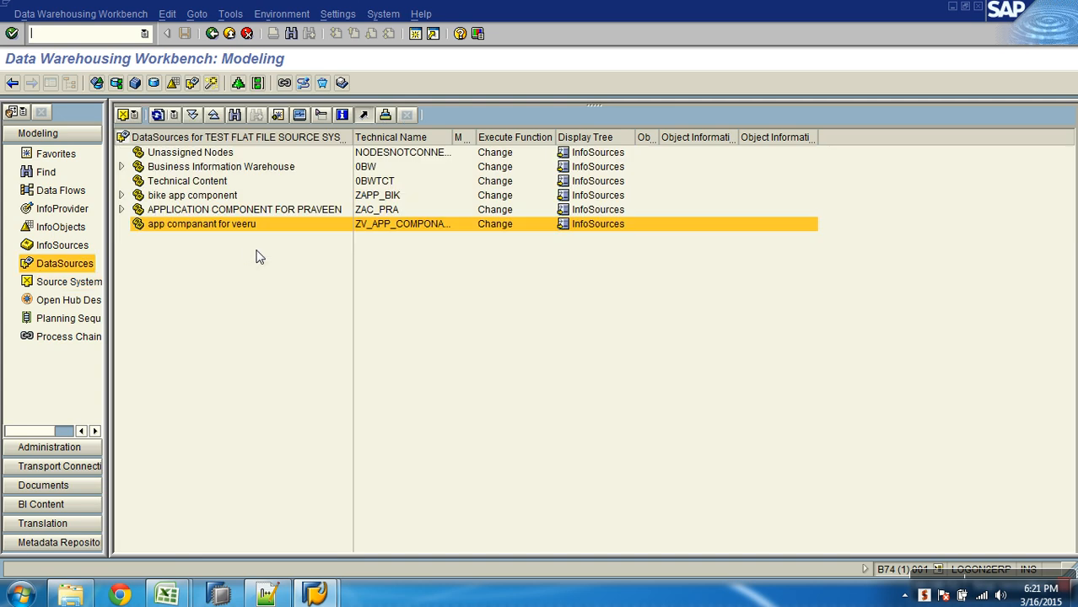
click(67, 282)
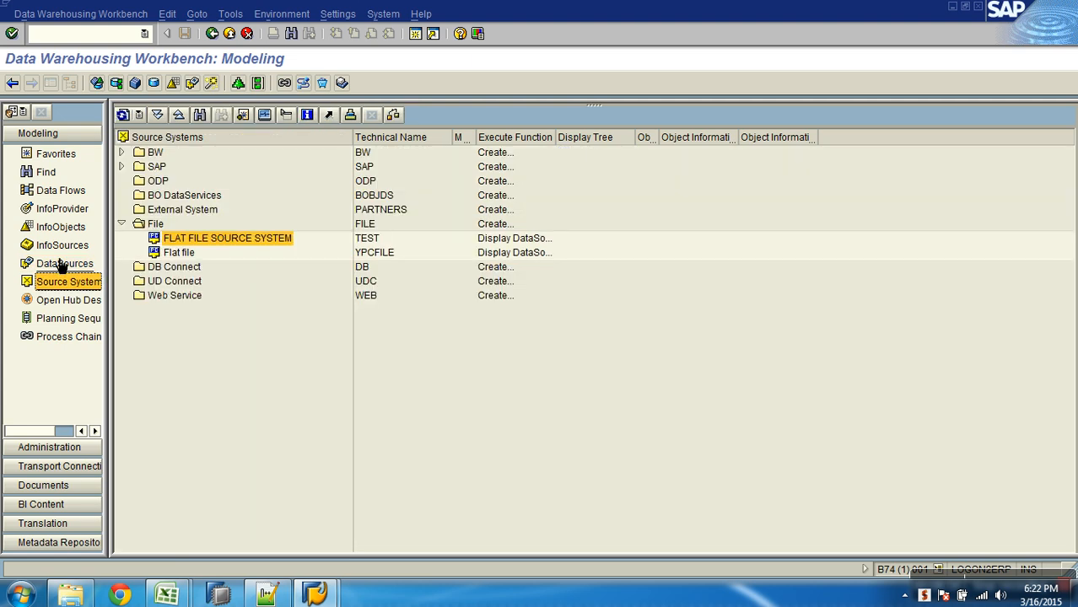
click(63, 264)
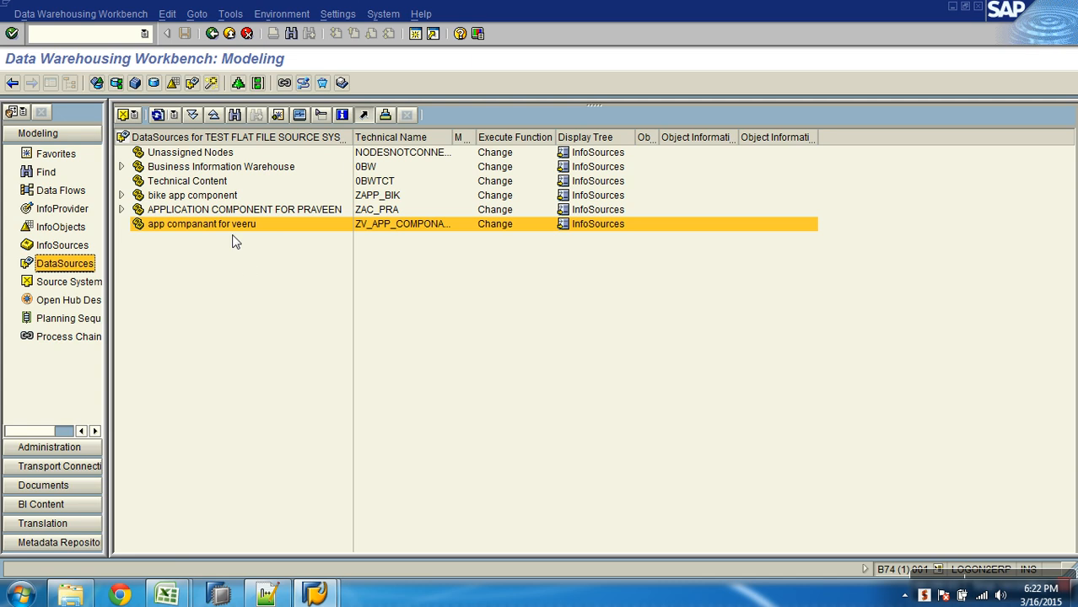
right_click(236, 226)
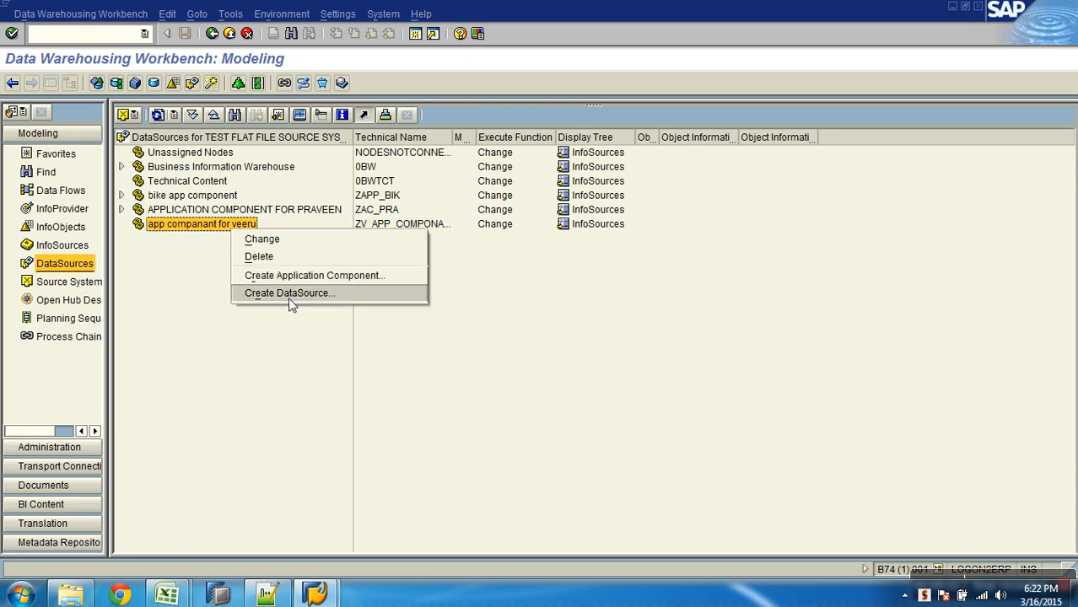
click(260, 358)
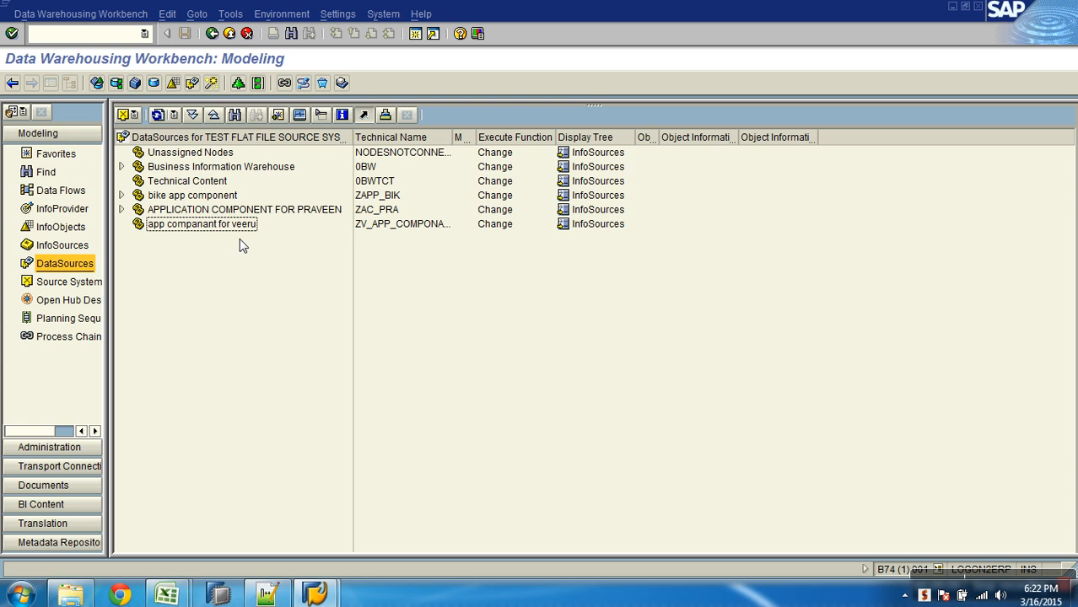
- Switch the DataSource tree to the BW source system B74CLNT001, then back to TEST (FLAT FILE SOURCE SYSTEM)
click(134, 114)
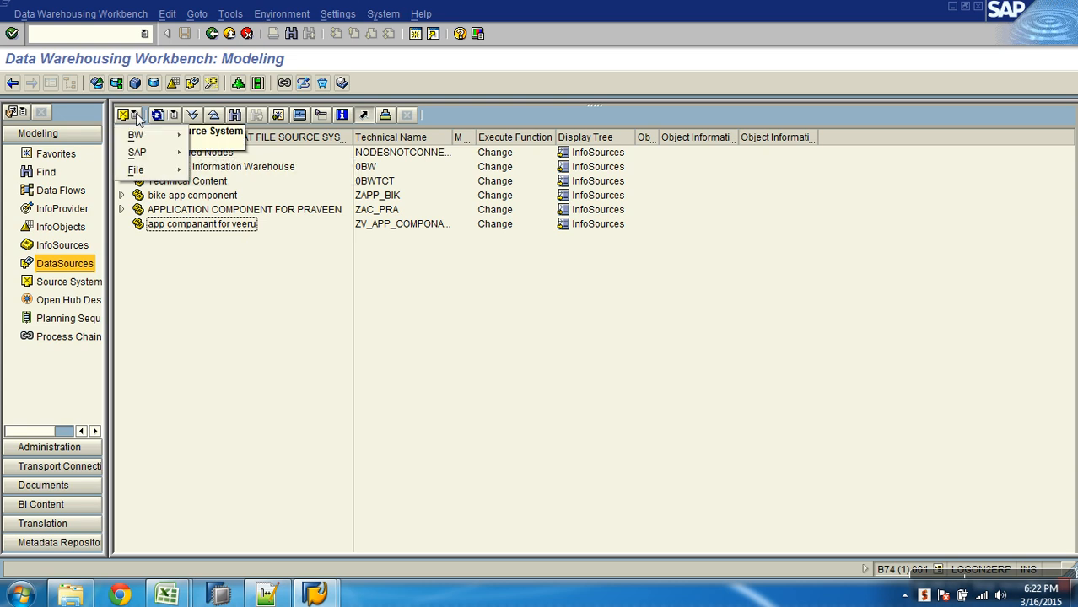
mouse_move(160, 172)
click(226, 173)
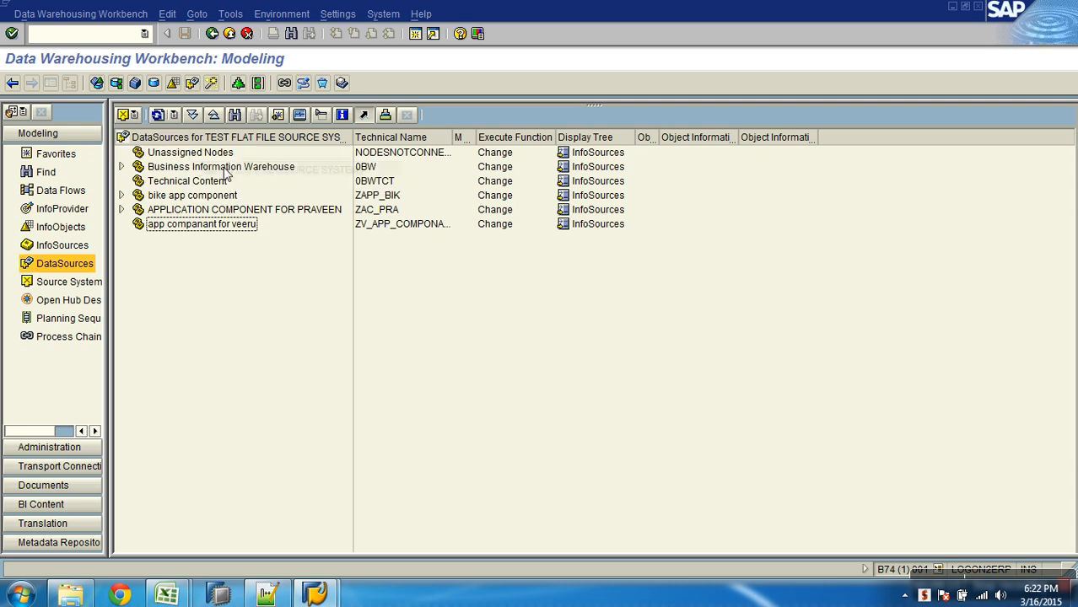
click(133, 115)
mouse_move(139, 135)
click(226, 136)
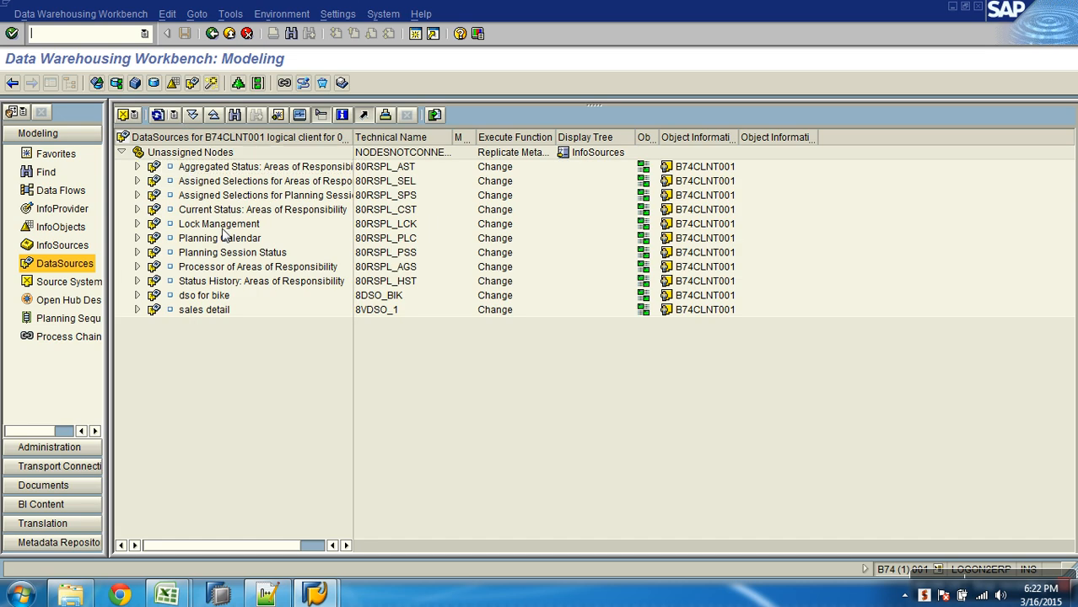
click(121, 153)
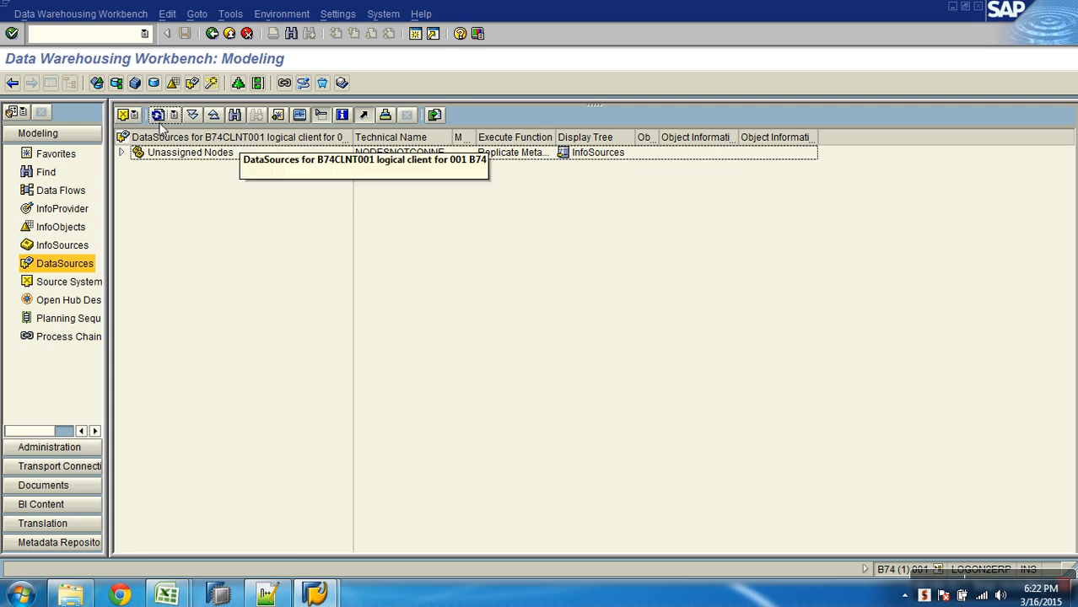
click(132, 115)
mouse_move(137, 170)
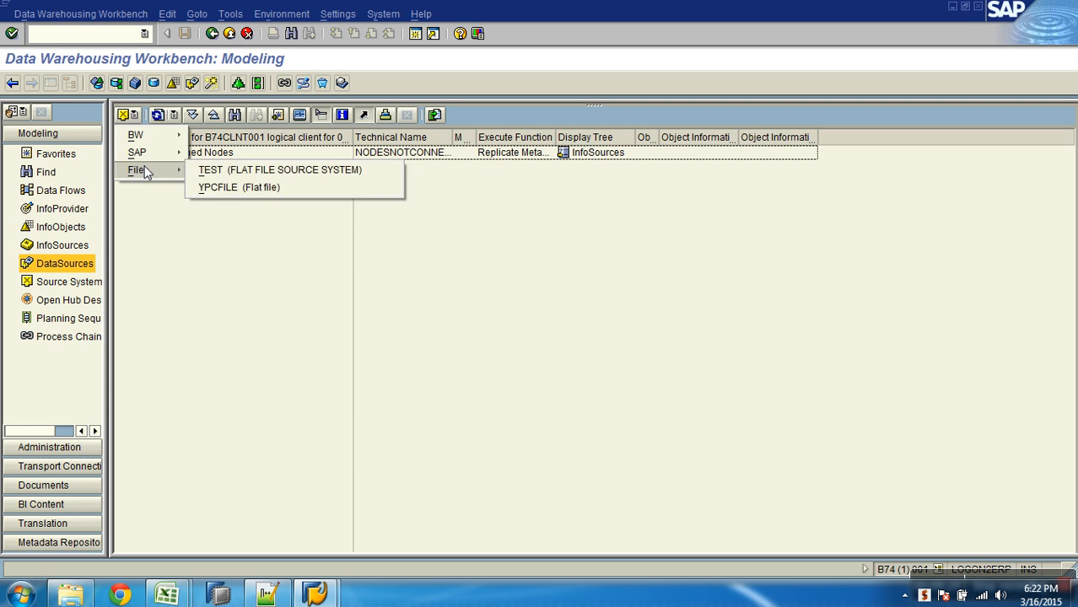
click(233, 169)
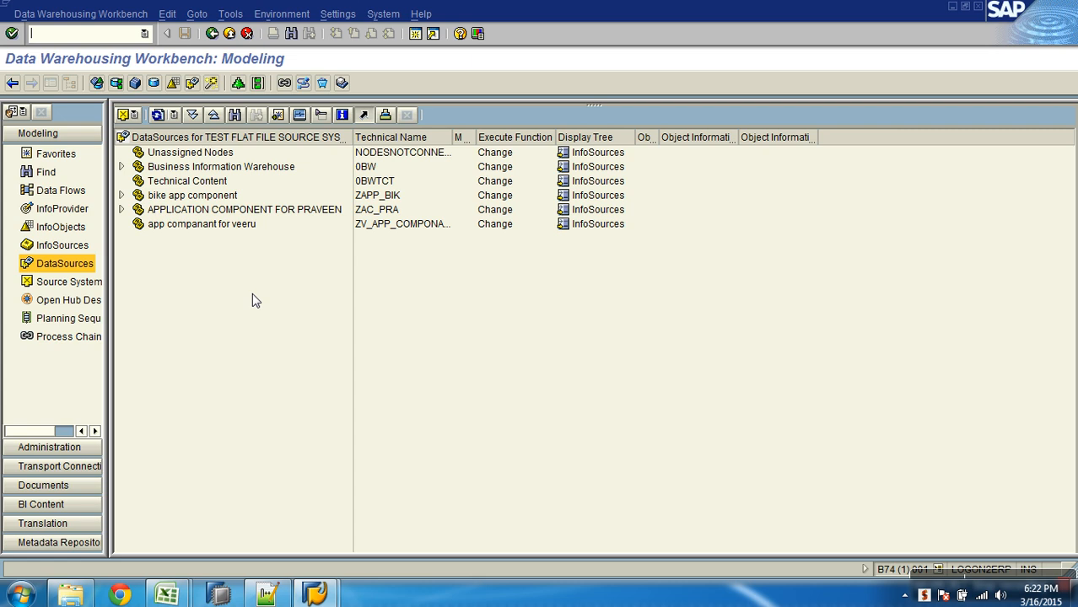
- Review the AW Sales Motors Company InfoArea among the InfoProviders and return to the DataSources for TEST
click(73, 209)
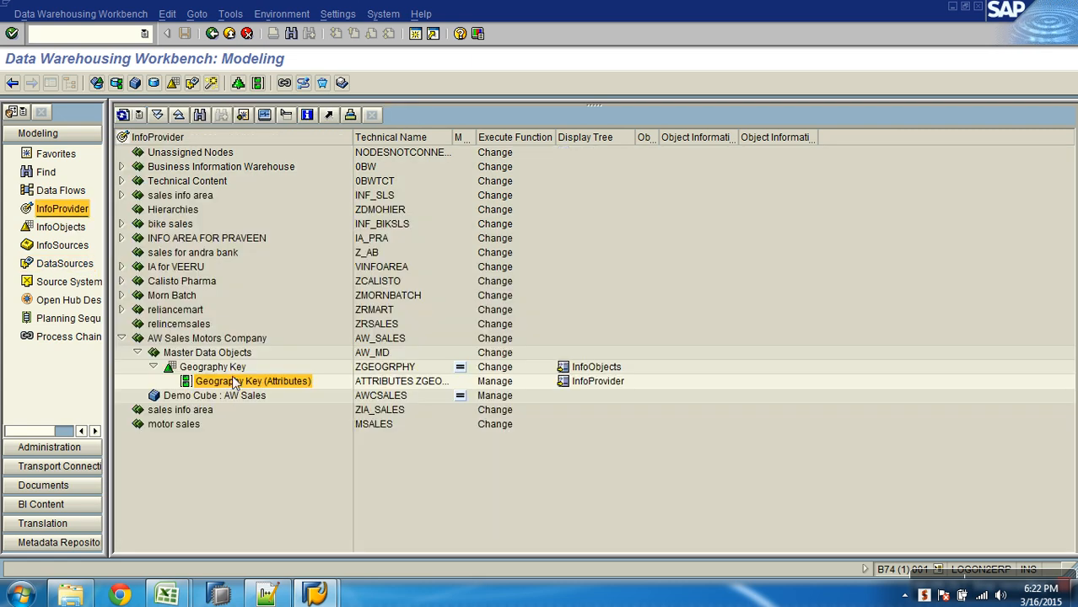
click(228, 394)
click(210, 341)
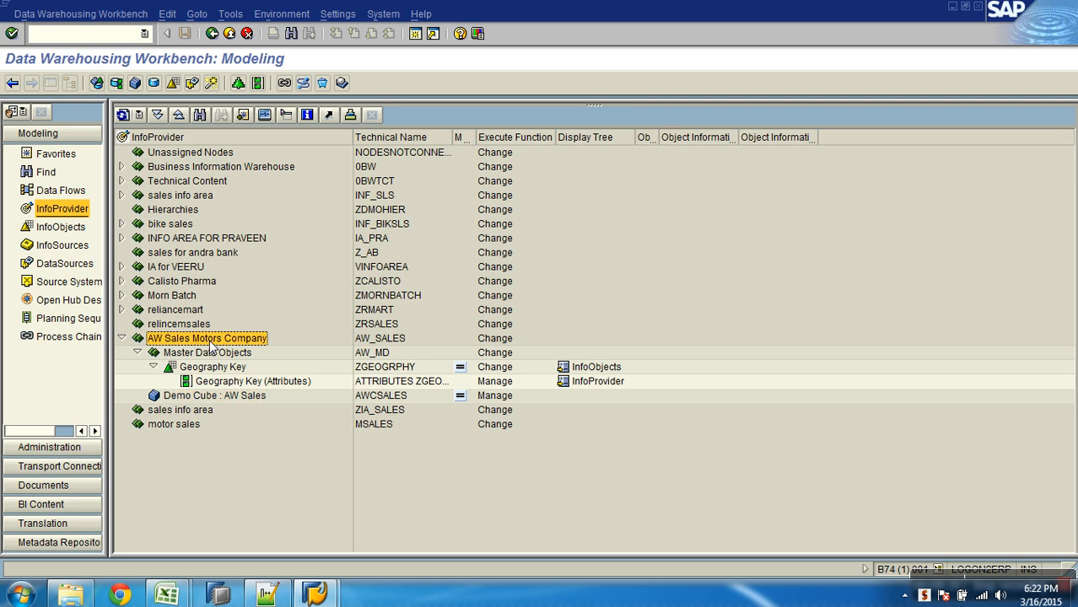
click(84, 265)
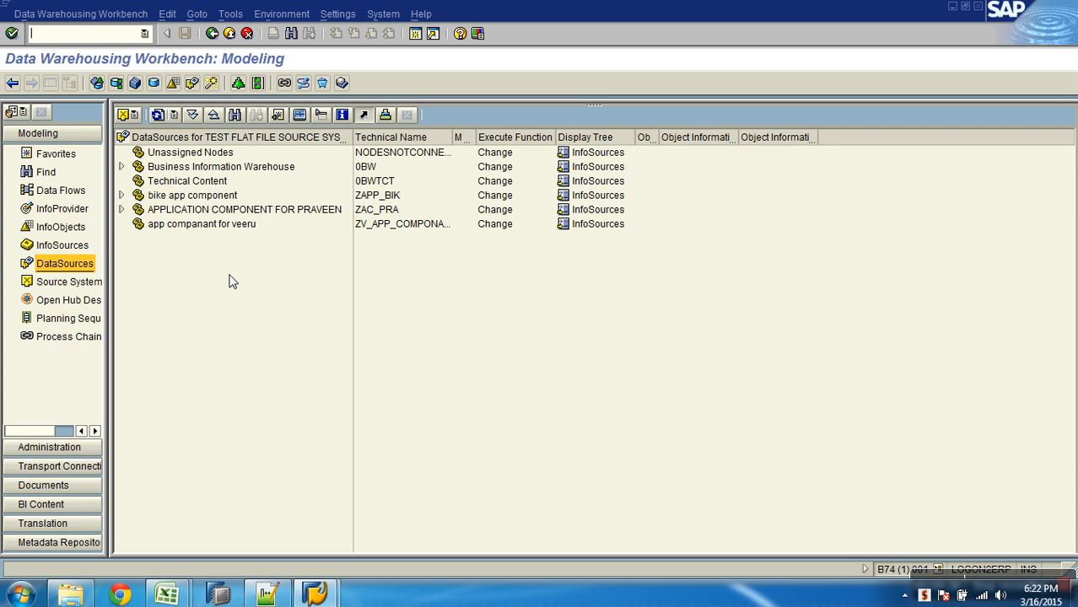
- Create a top-level application component named ac_awsales with the long description "Application Component for AW Sales"
click(196, 155)
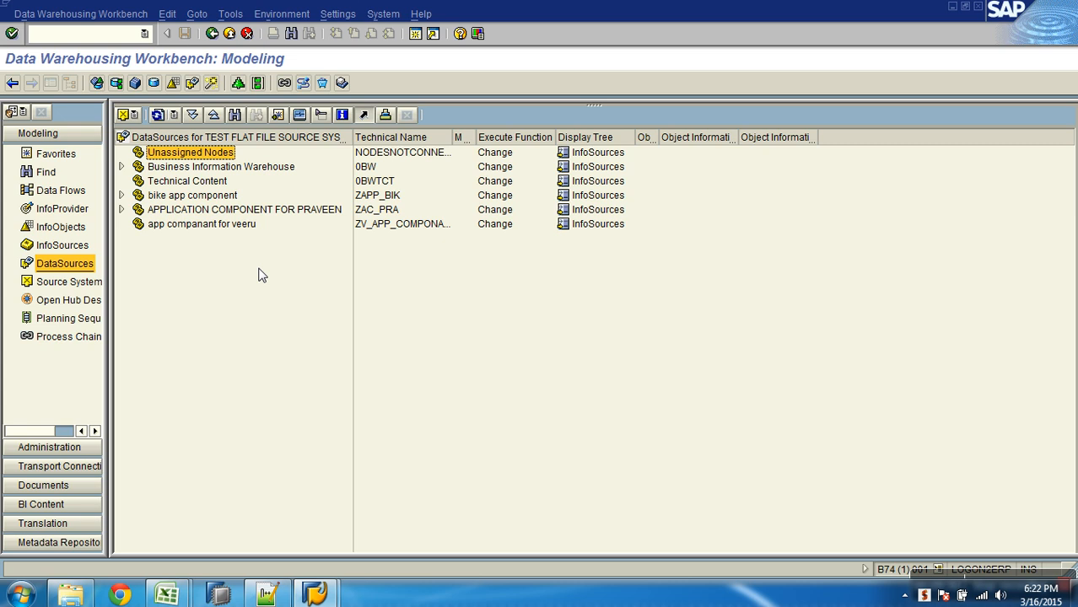
right_click(184, 144)
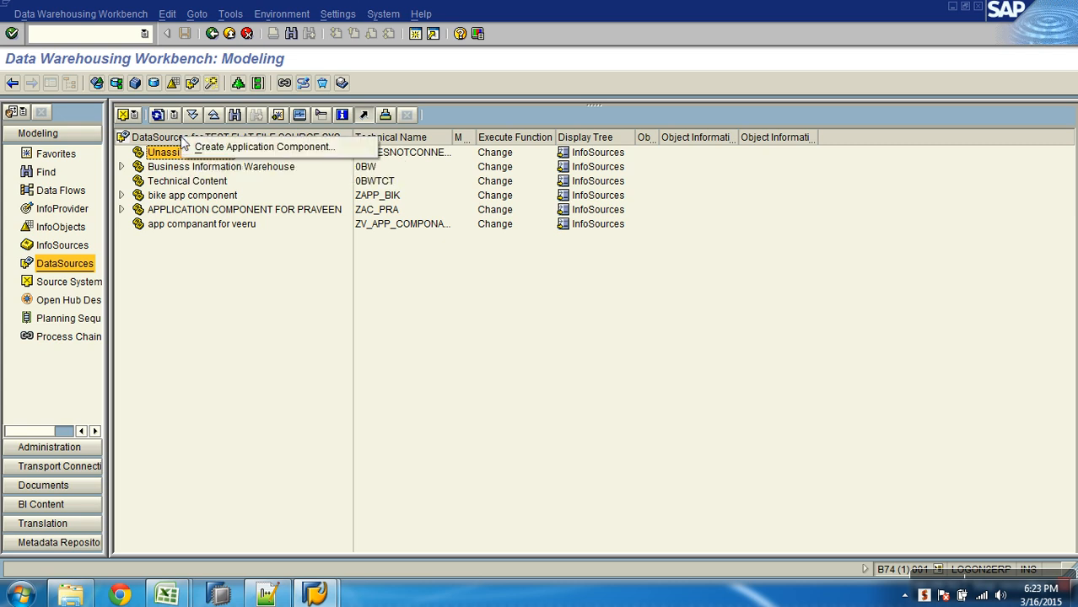
click(226, 150)
text(ac_)
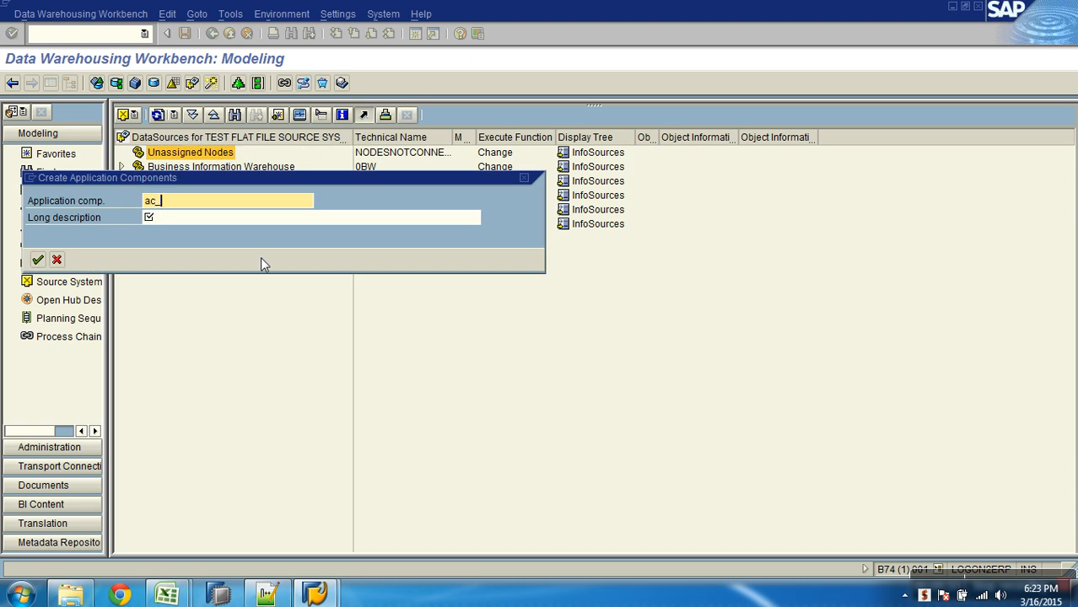
text(awsales)
click(248, 219)
text(Application Component for AW Sales)
key(Return)
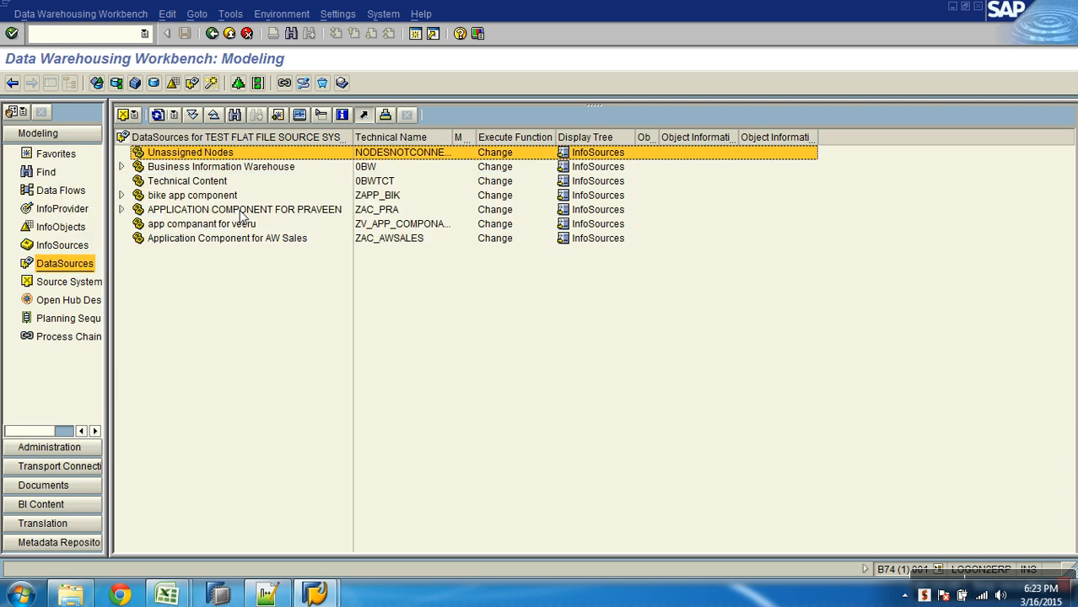
- Start creating a DataSource under Application Component for AW Sales
click(231, 240)
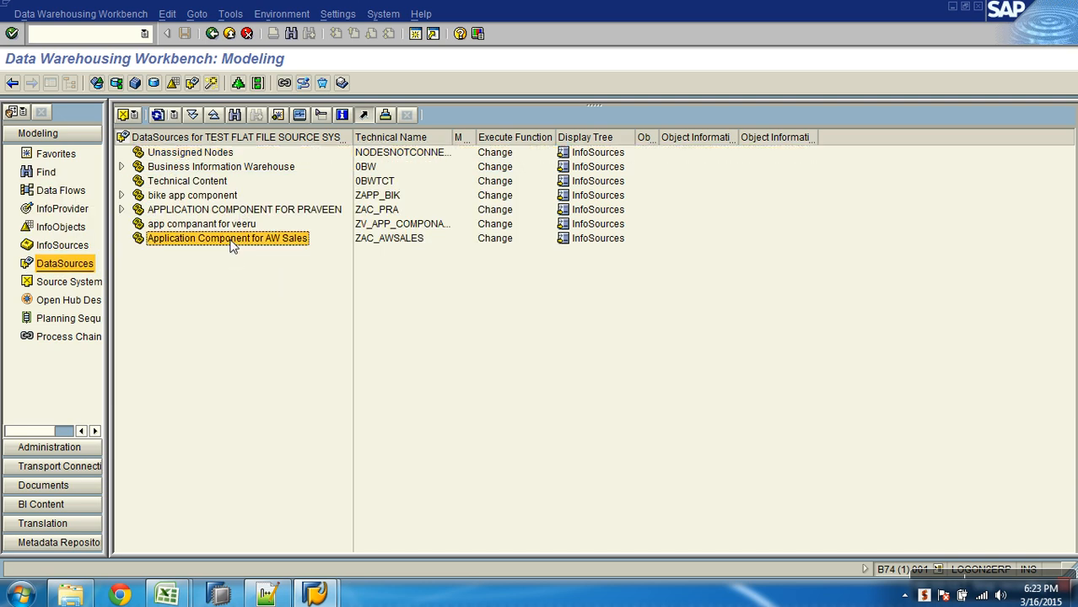
click(364, 243)
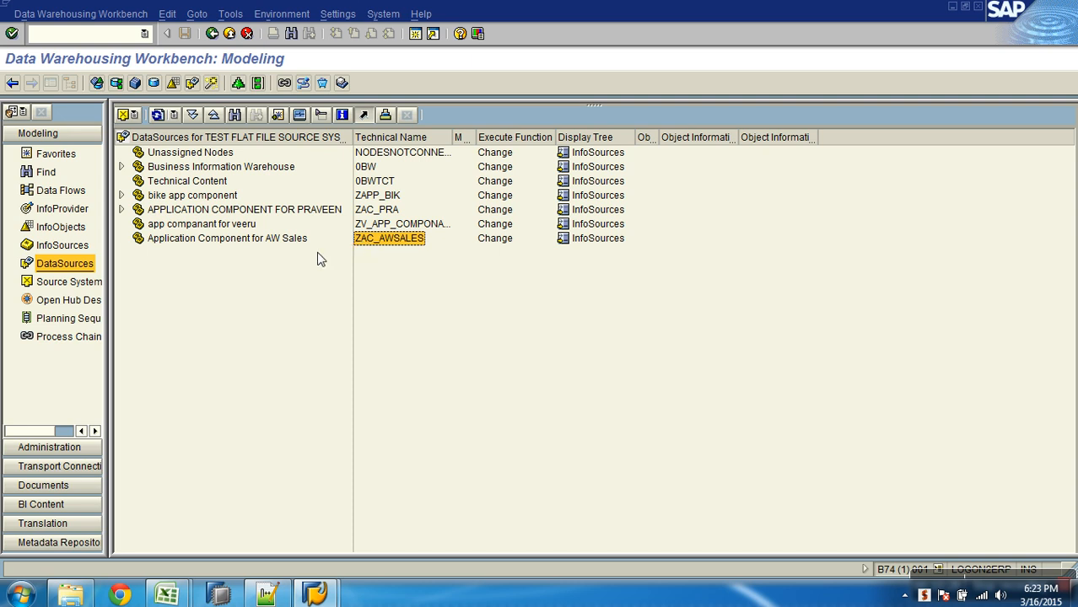
click(275, 240)
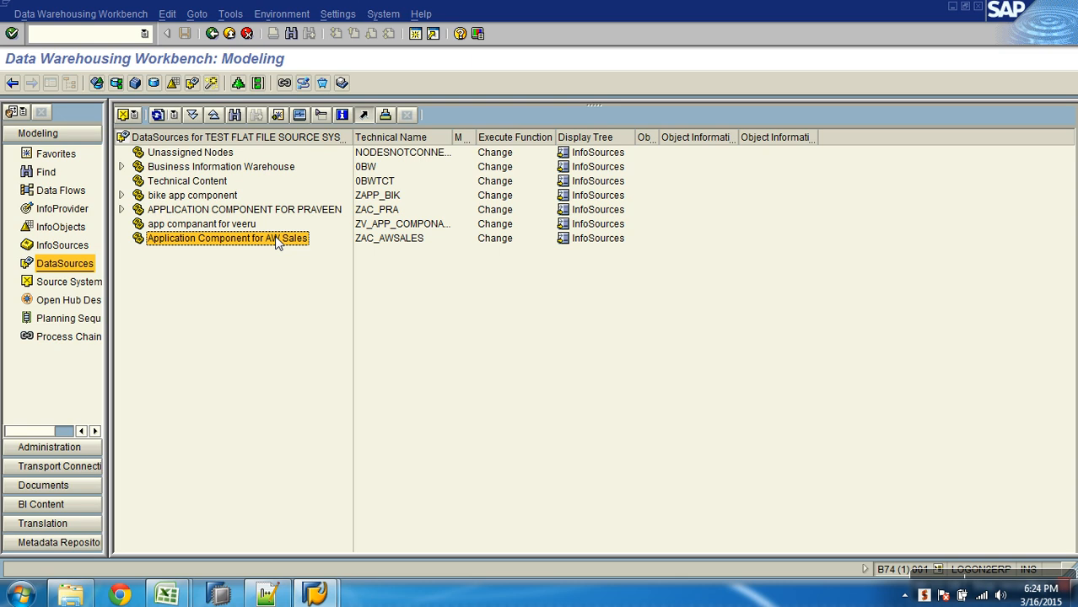
right_click(275, 241)
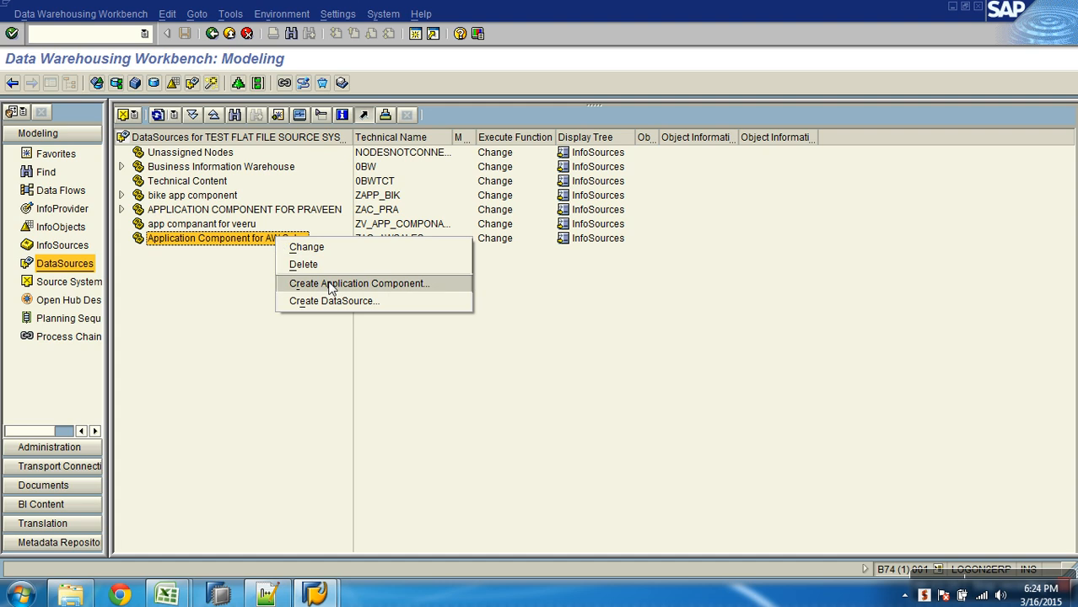
click(436, 306)
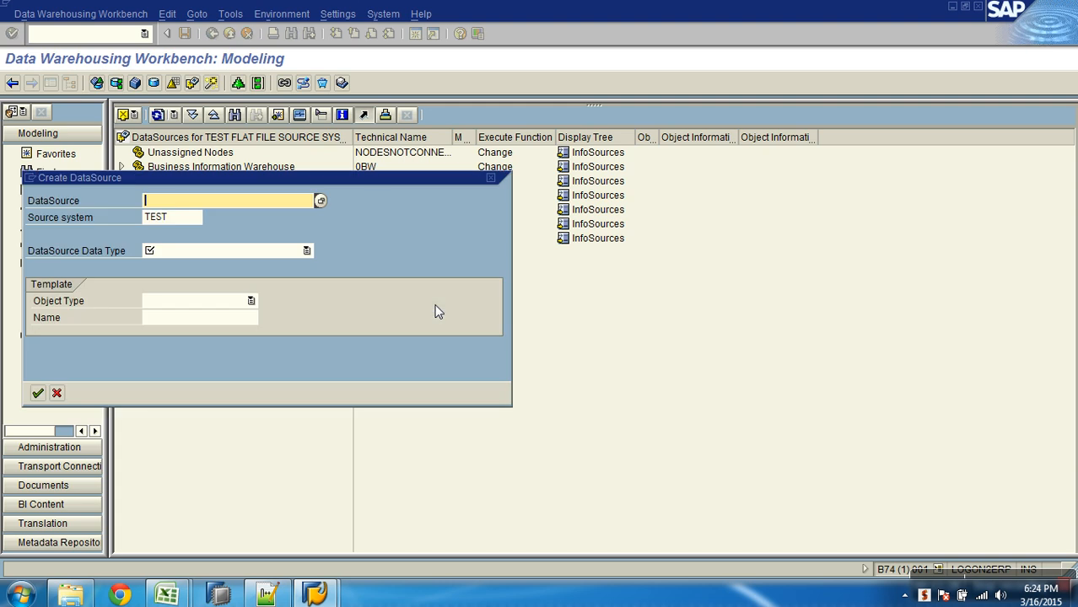
drag(369, 179, 552, 194)
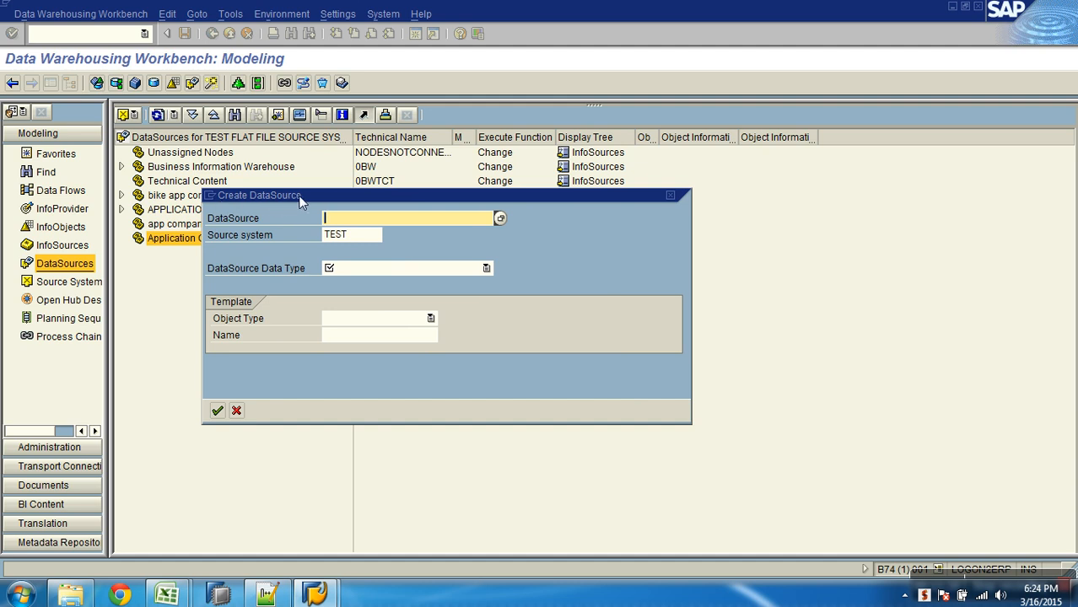
click(247, 219)
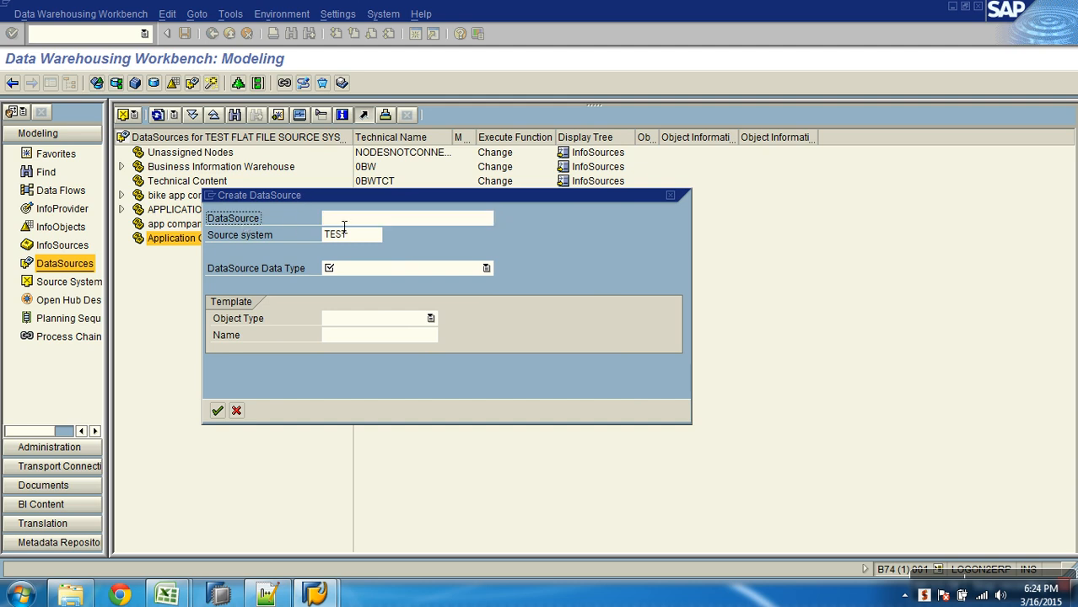
click(350, 221)
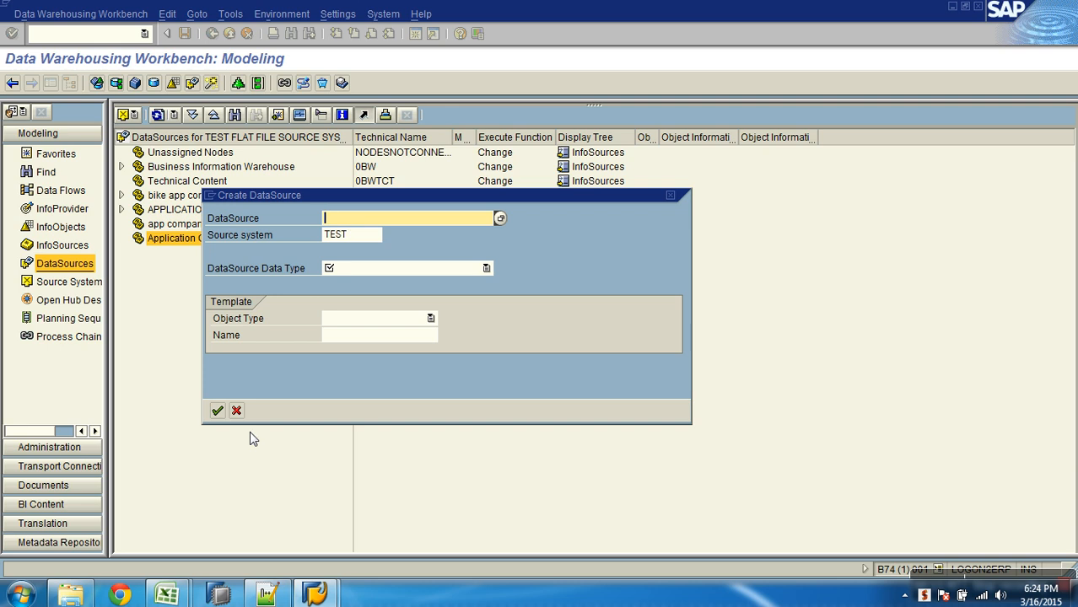
- Switch to Excel and copy the InfoObject name ZGEOGRPHY from the InfoObjectList sheet of the AW Sales Design workbook
mouse_move(173, 595)
click(267, 541)
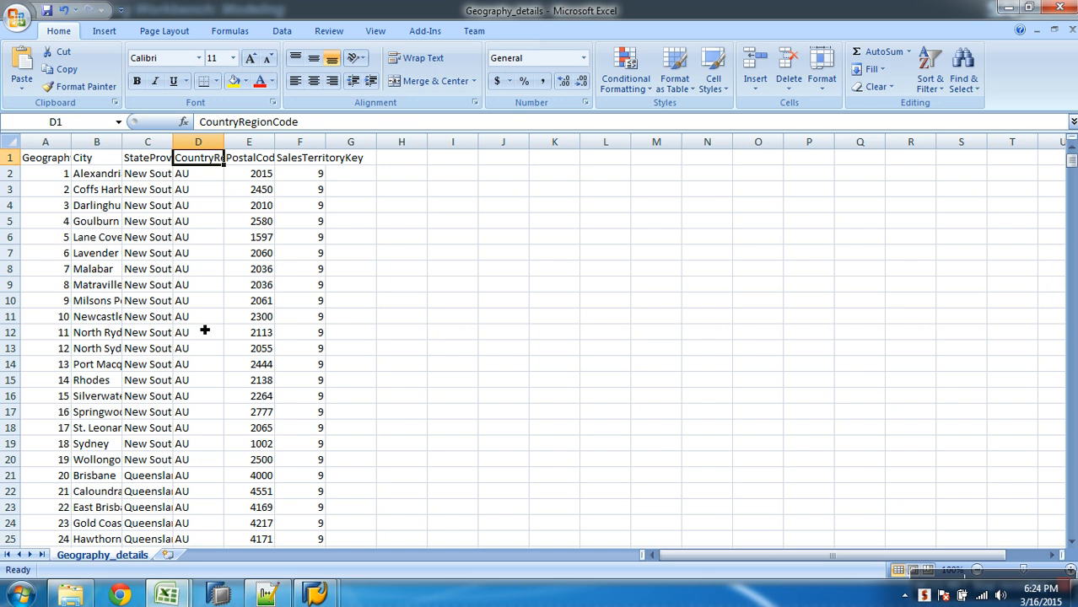
mouse_move(177, 593)
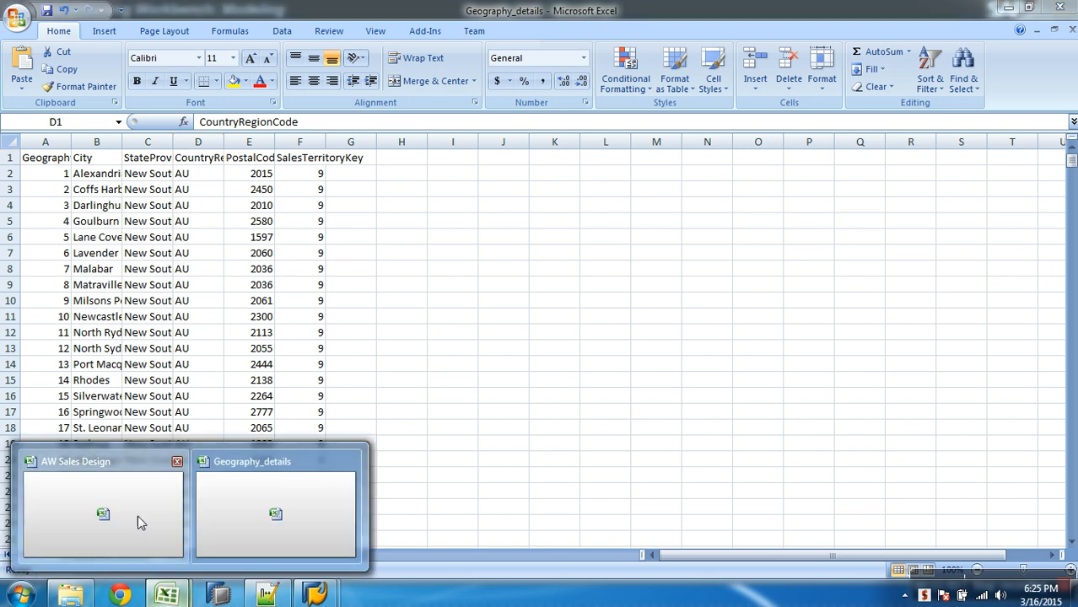
click(142, 530)
click(144, 174)
drag(260, 122, 201, 125)
key(ctrl+c)
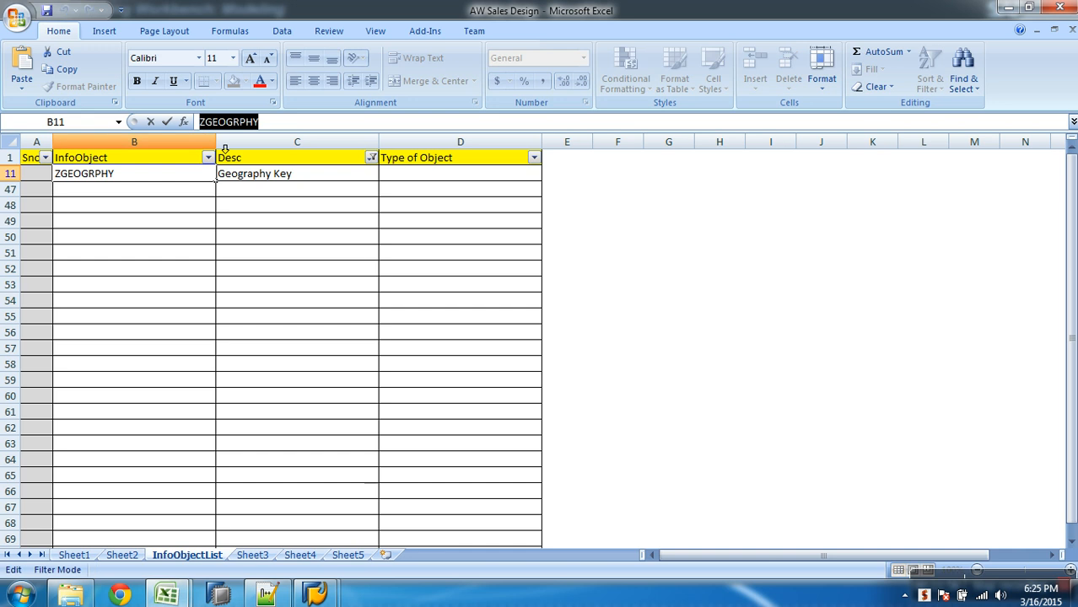
- Return to SAP and name the new DataSource ZGEOGRPHY_ATTR
key(alt+Tab)
key(alt+Tab)
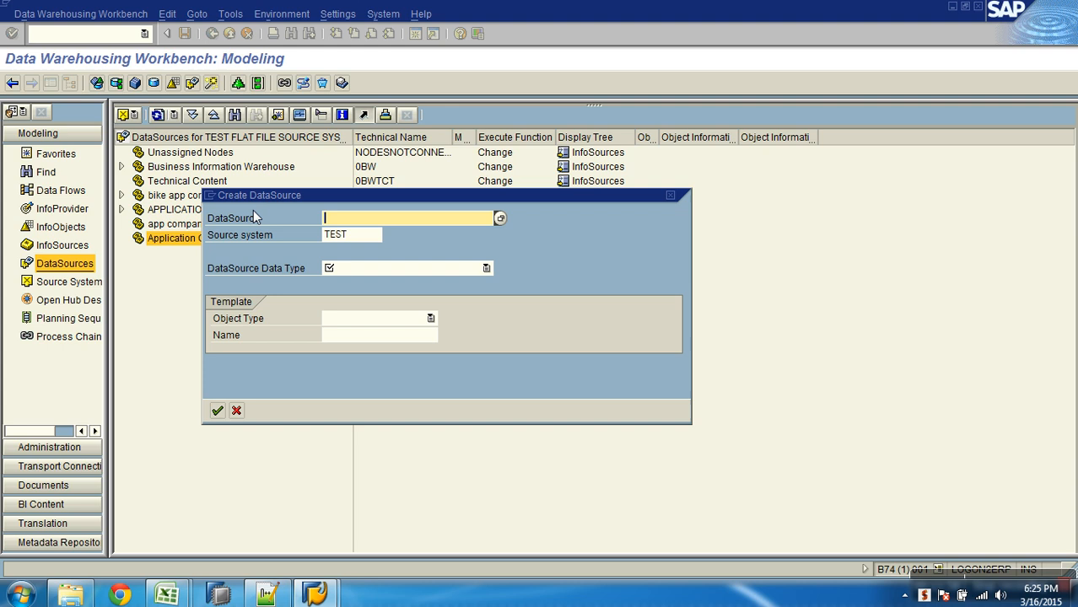
key(ctrl+v)
text(_ATTR)
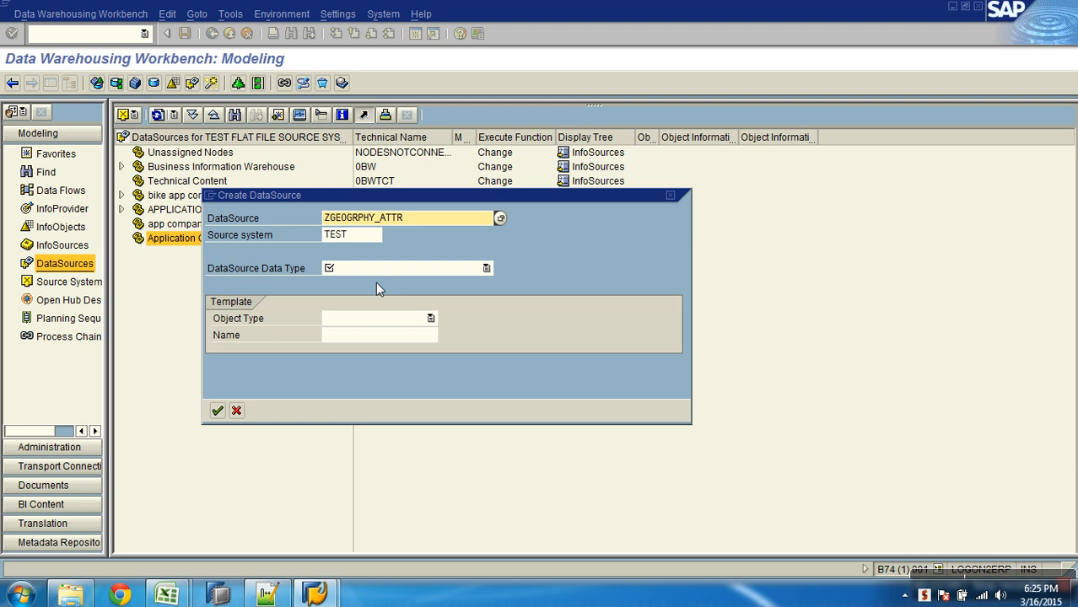
- Choose Master Data Attributes as the data type of ZGEOGRPHY_ATTR and create the DataSource
click(358, 239)
drag(359, 240, 282, 249)
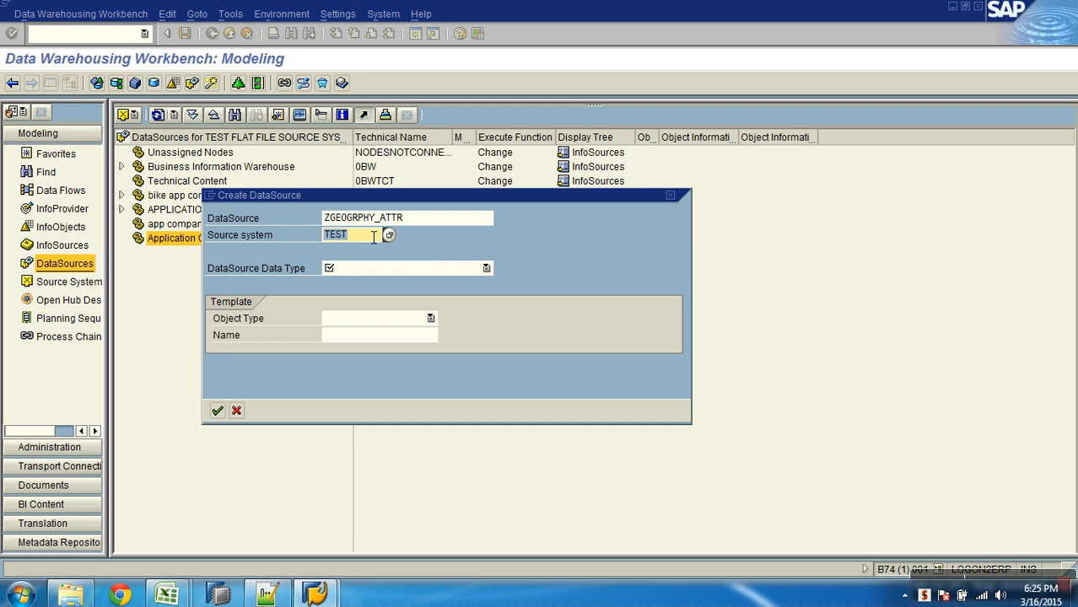
double_click(423, 217)
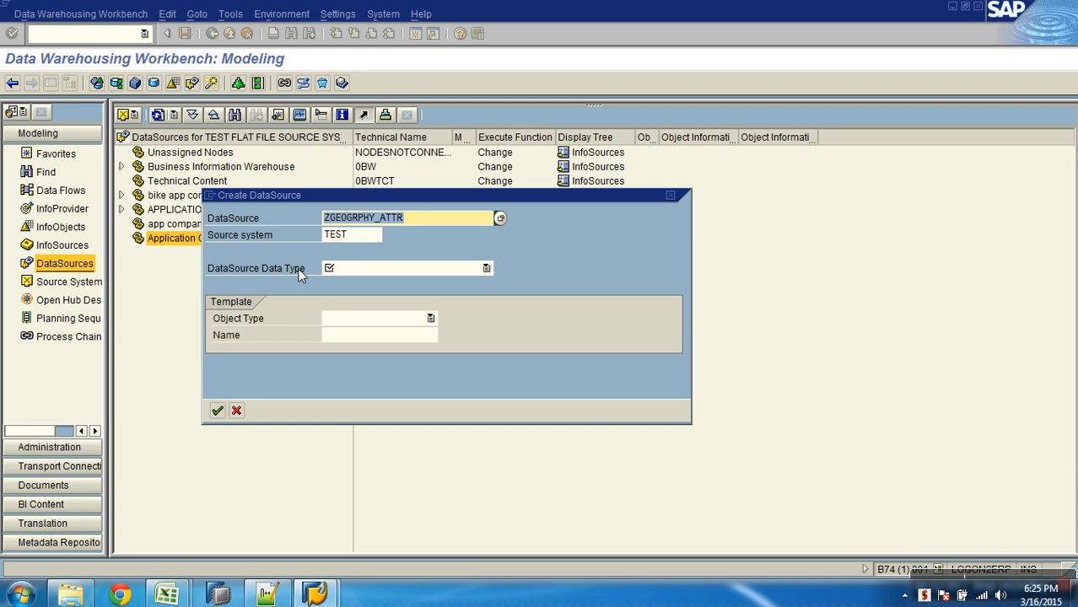
click(375, 266)
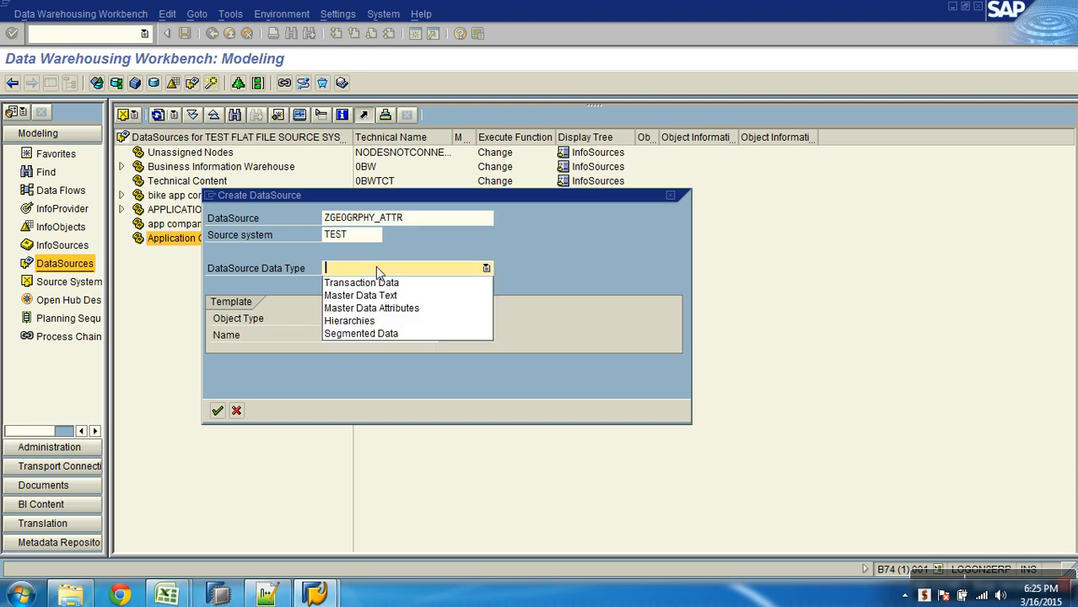
click(393, 308)
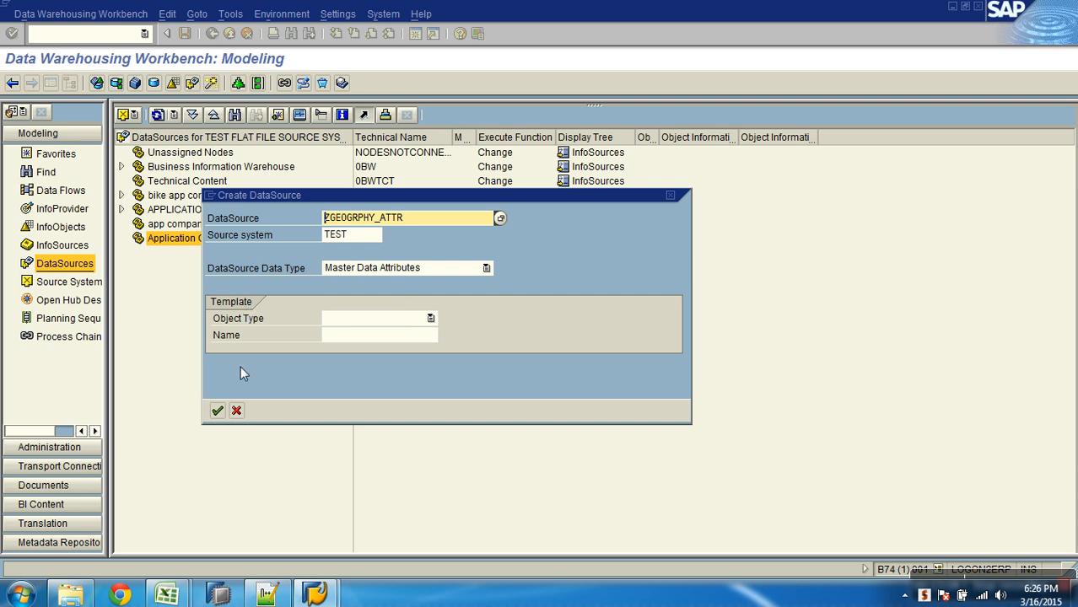
click(217, 411)
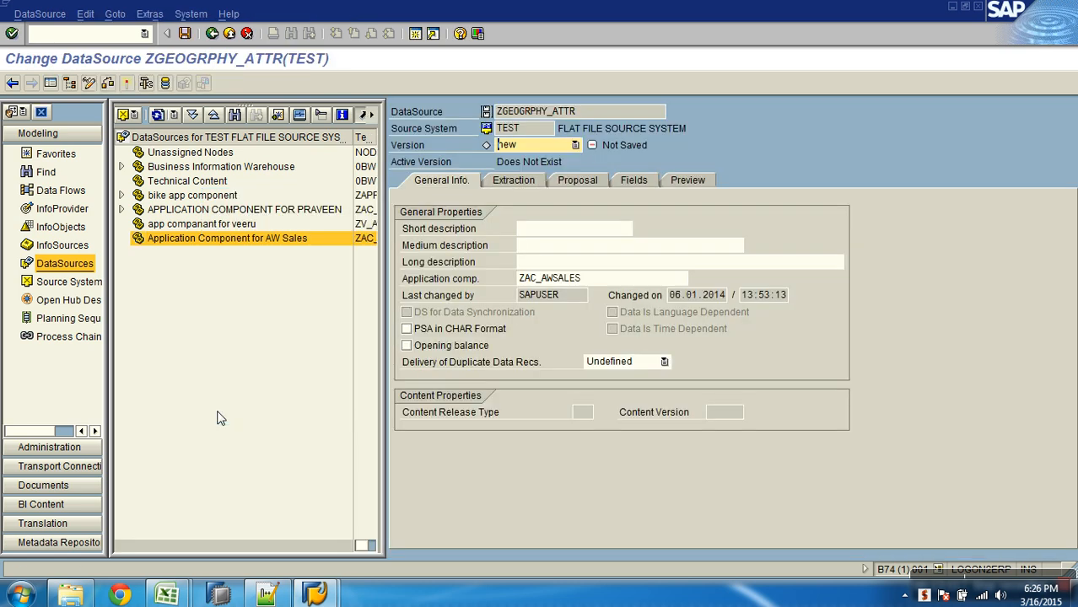
- Hide the navigation area and enter "Geography Attr DS" as the DataSource's short description
click(50, 84)
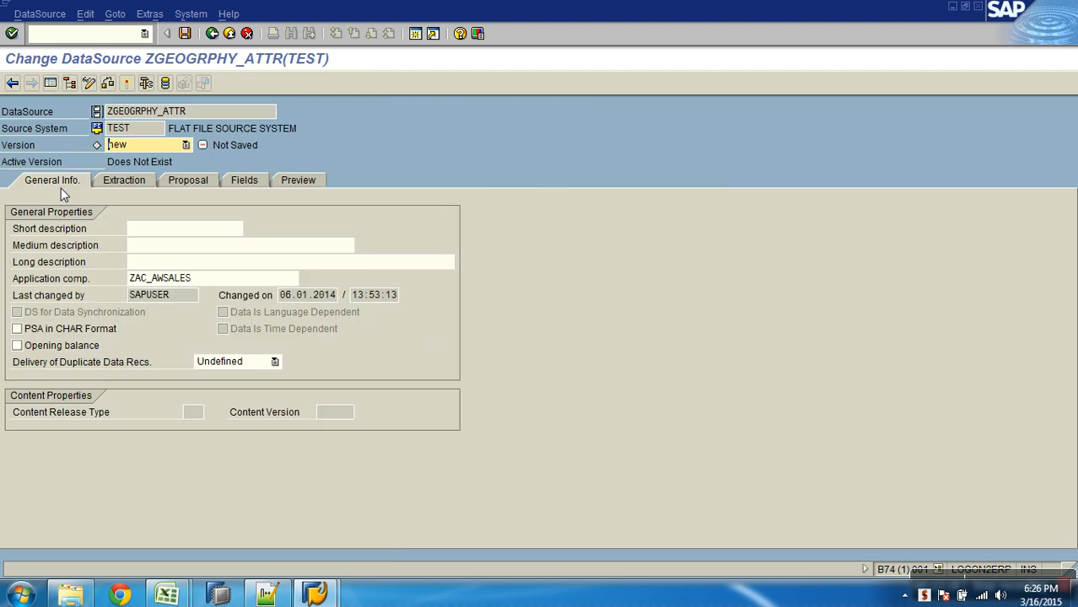
click(70, 230)
click(72, 246)
click(73, 264)
drag(205, 120, 126, 121)
click(184, 230)
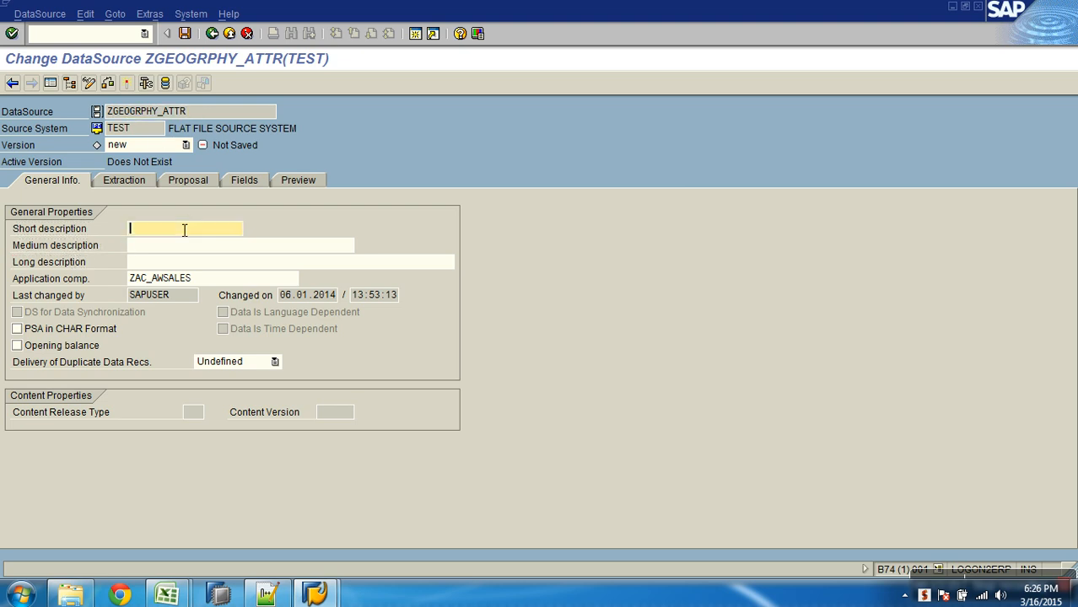
text(Geography Attr DS)
- Copy the short description into the medium and long descriptions of the DataSource
drag(241, 228, 77, 229)
key(ctrl+c)
key(Tab)
key(ctrl+v)
key(Tab)
key(ctrl+v)
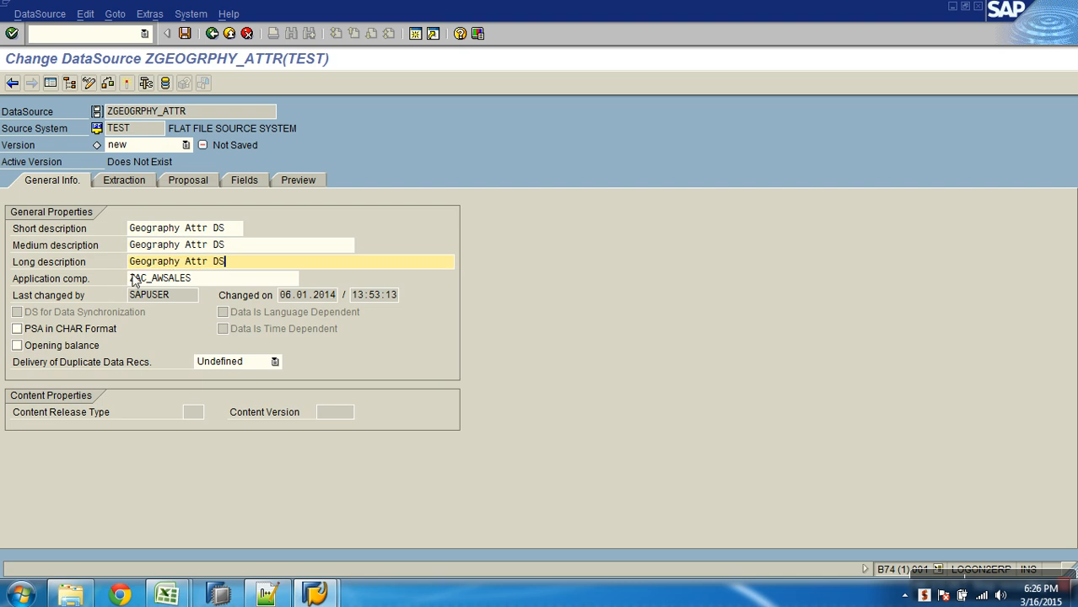
- Examine the application component, last-change details and content properties in the DataSource's general information
click(83, 283)
click(211, 284)
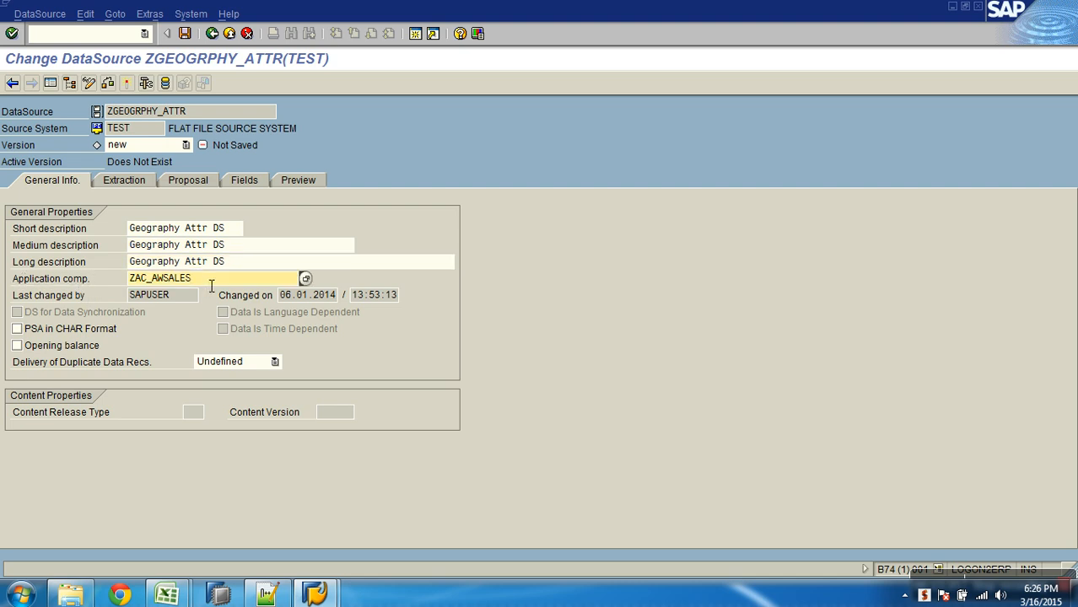
drag(211, 283, 99, 280)
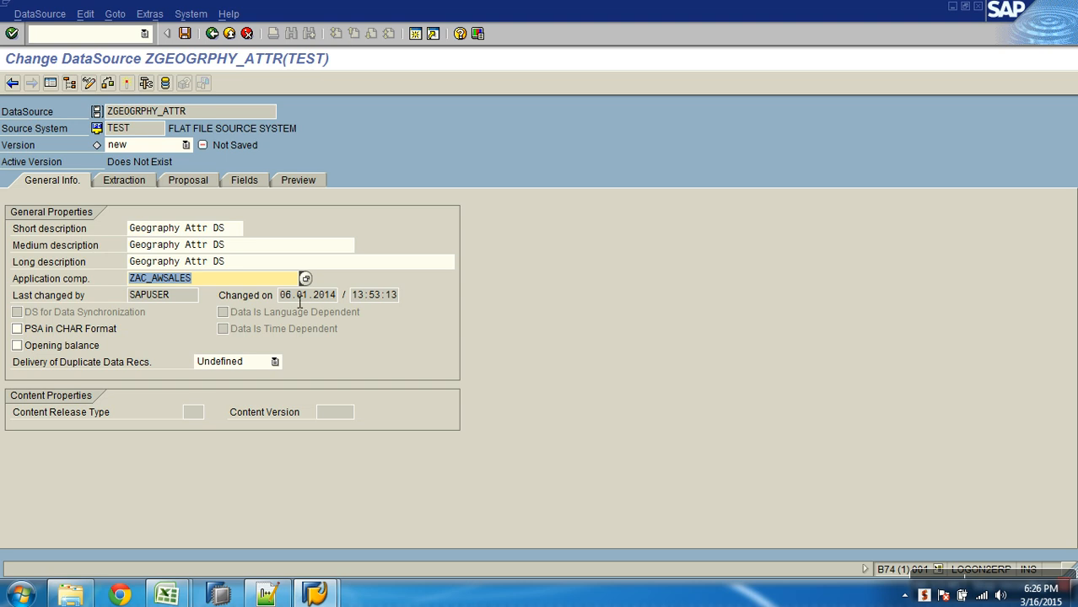
click(299, 300)
click(385, 304)
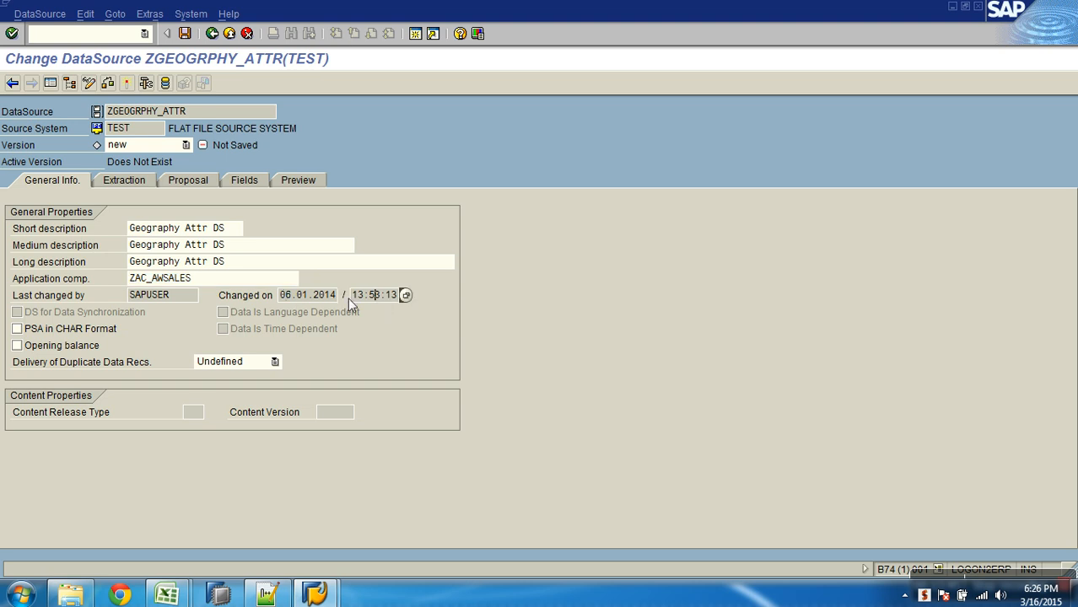
drag(186, 301, 129, 297)
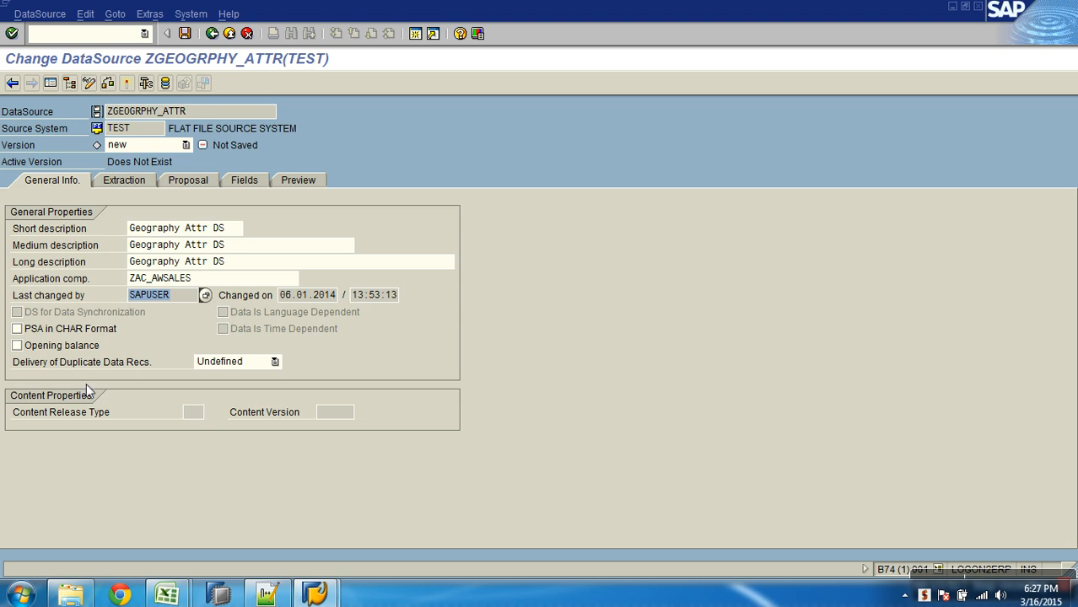
click(69, 415)
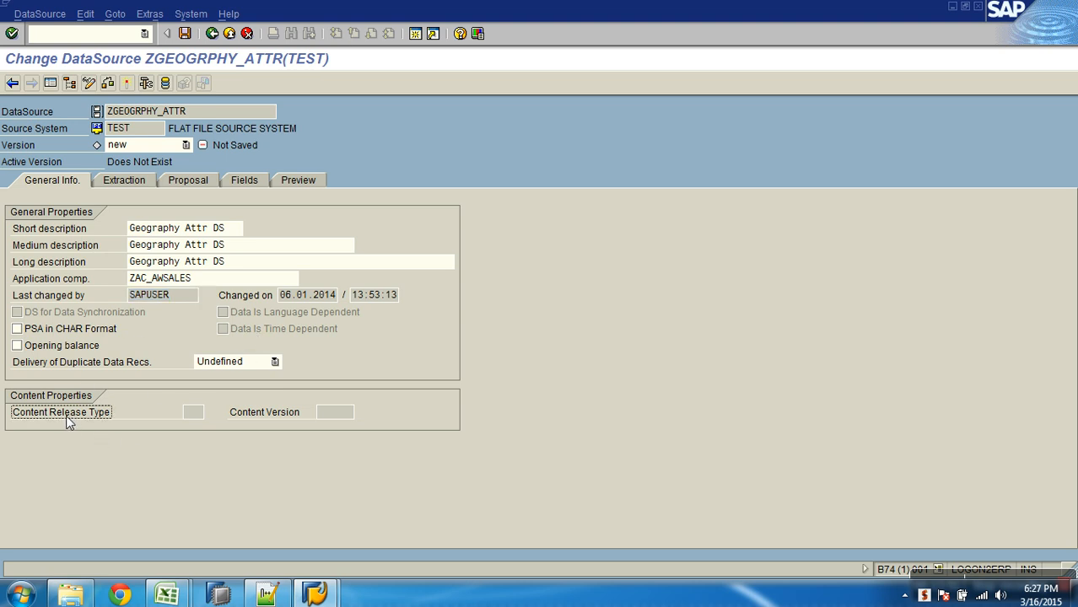
click(195, 412)
click(320, 417)
click(203, 413)
click(330, 413)
click(203, 418)
- In the extraction settings, select Load Text-Type File from Local Workstation as the adapter
click(143, 178)
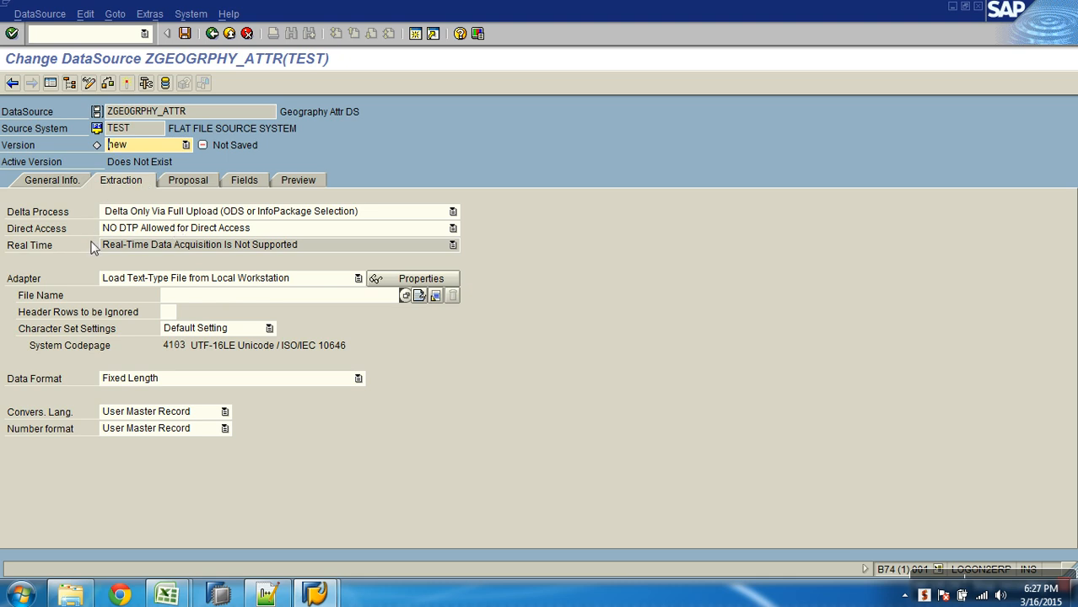
click(23, 279)
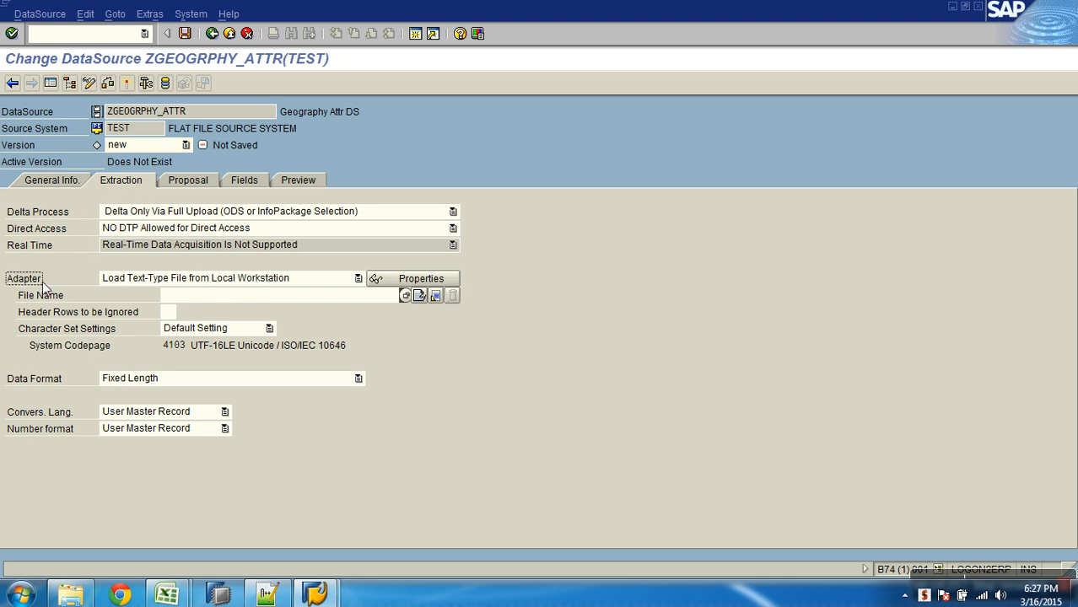
click(138, 135)
drag(139, 135, 101, 133)
click(358, 279)
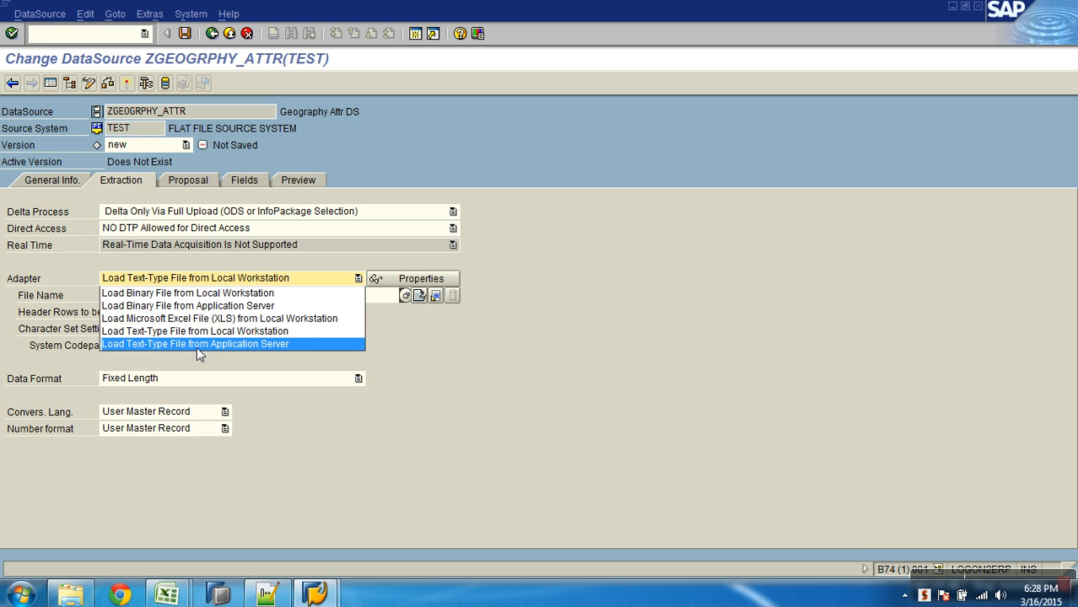
click(269, 333)
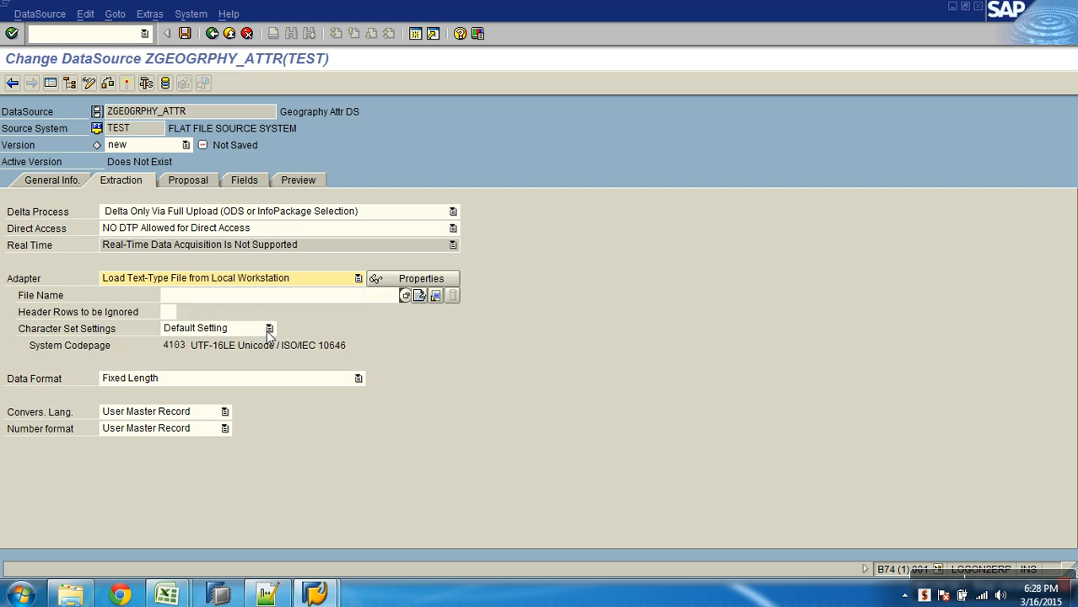
- Try the Load Text-Type File from Application Server adapter with its file name help, and switch back to the local workstation adapter
click(304, 278)
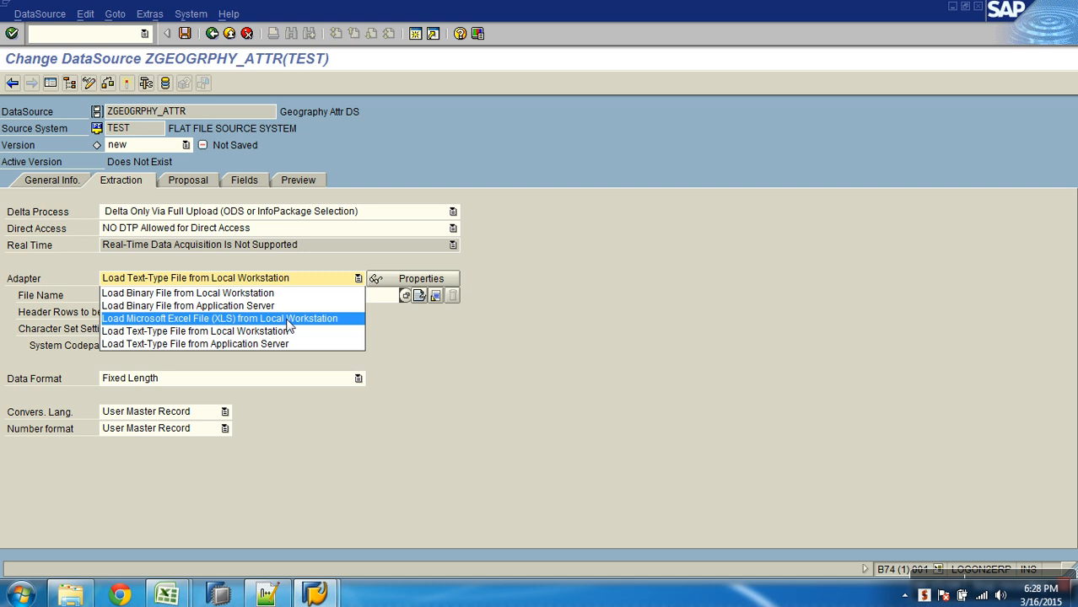
click(282, 343)
click(271, 299)
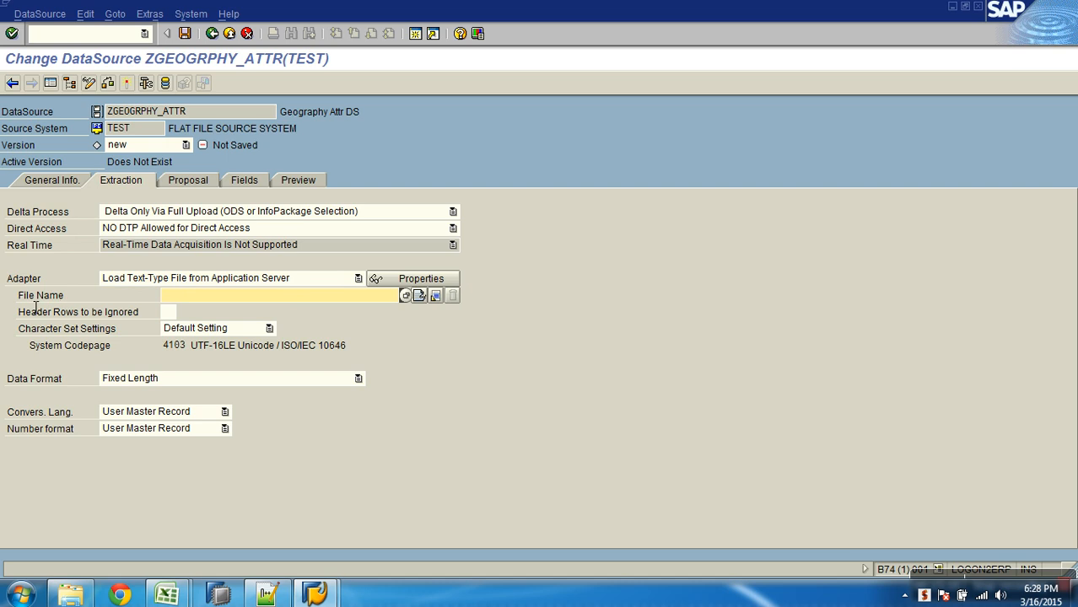
click(405, 296)
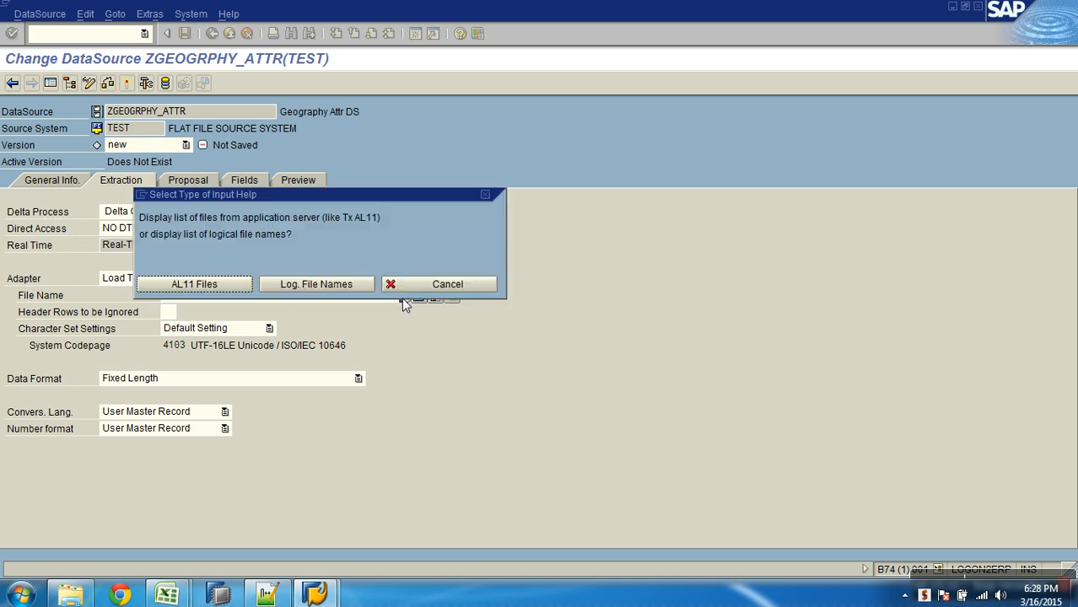
click(431, 286)
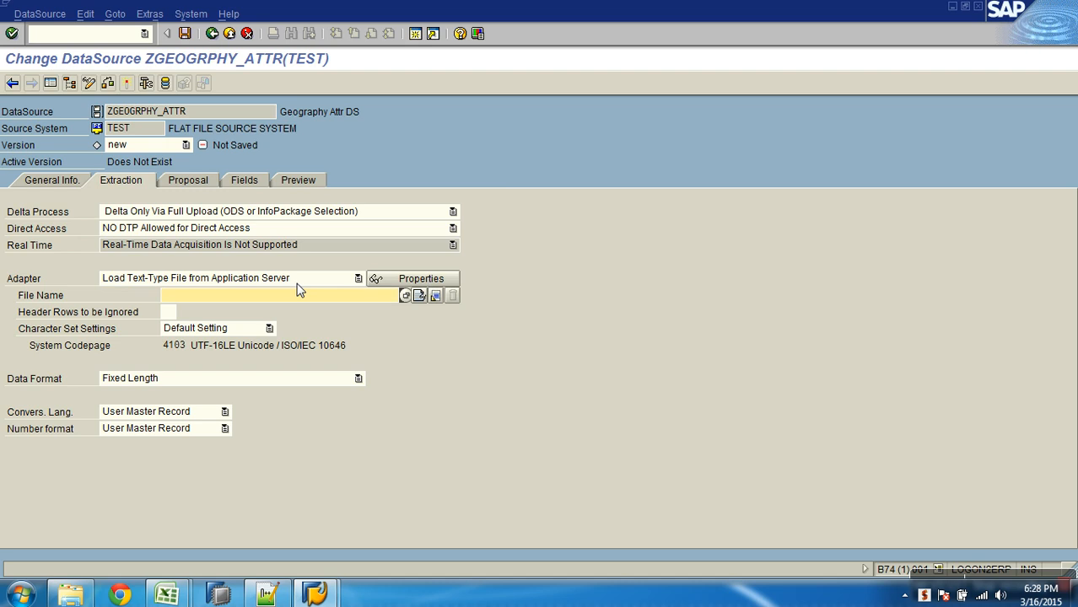
click(269, 279)
click(260, 331)
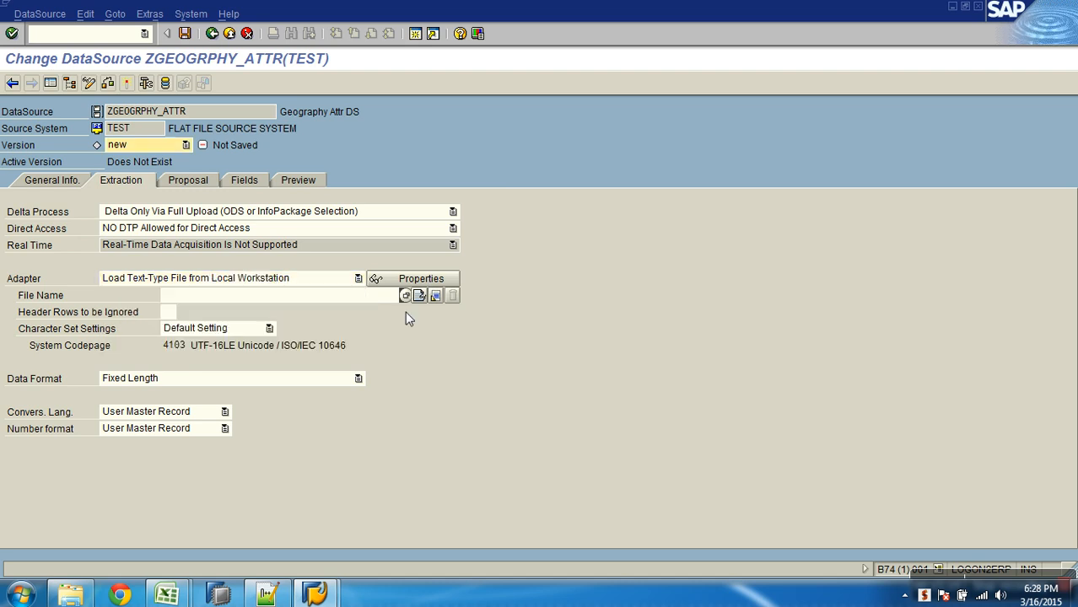
- Select Geography_details.csv from the AW_sales folder on the desktop as the source file
click(407, 295)
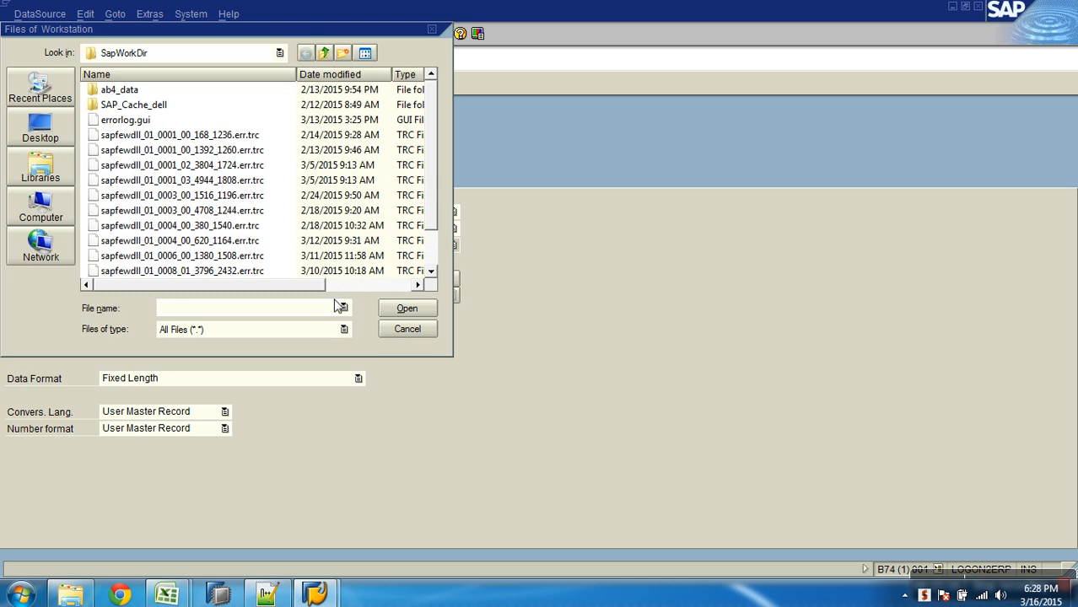
click(39, 128)
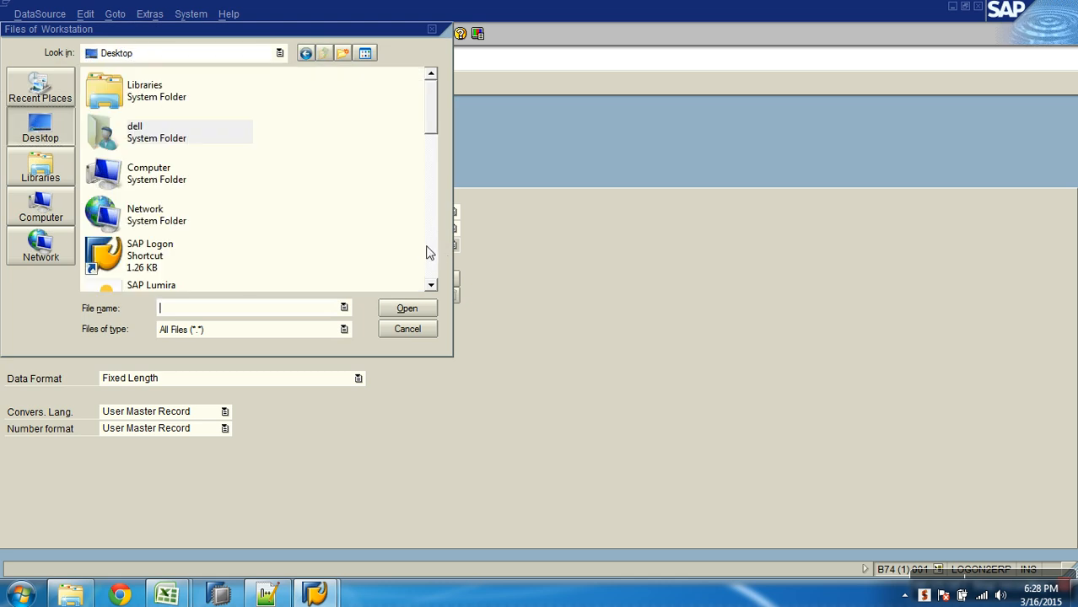
scroll(426, 250, down, 2)
double_click(152, 123)
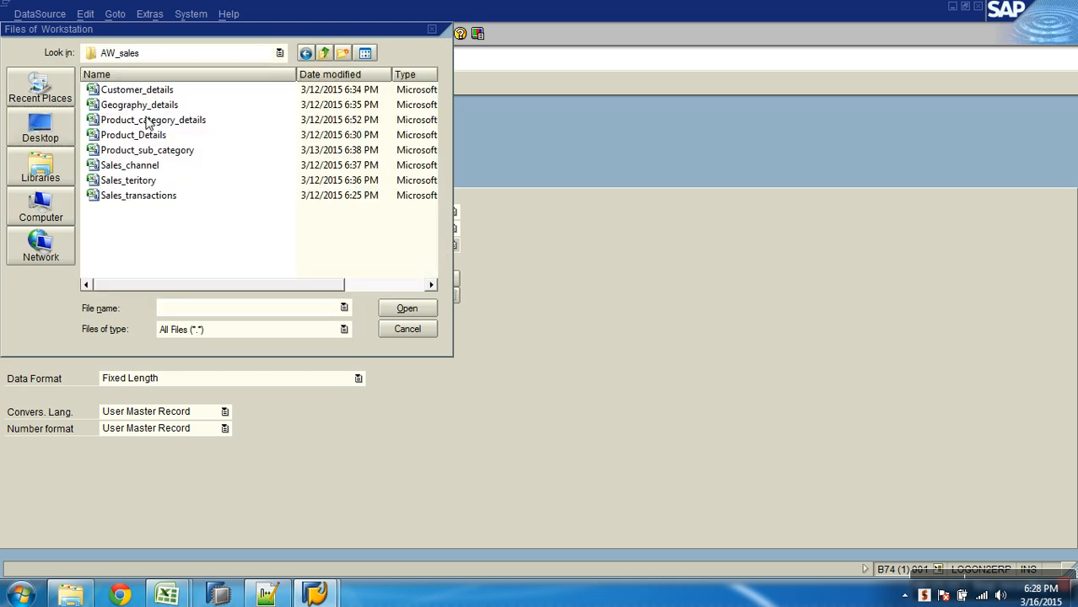
click(135, 107)
double_click(135, 107)
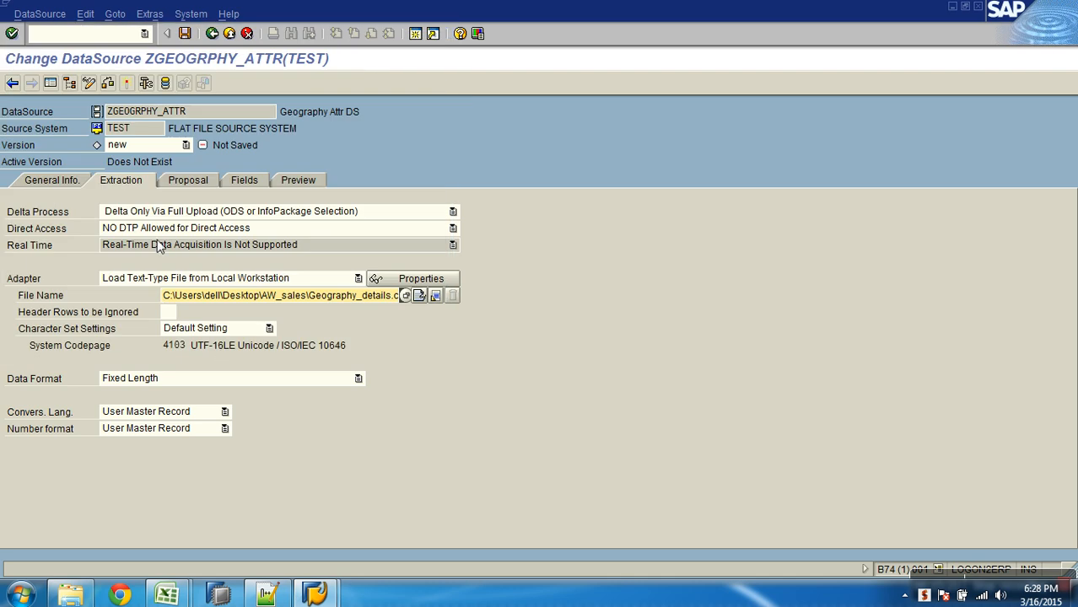
drag(268, 298, 402, 308)
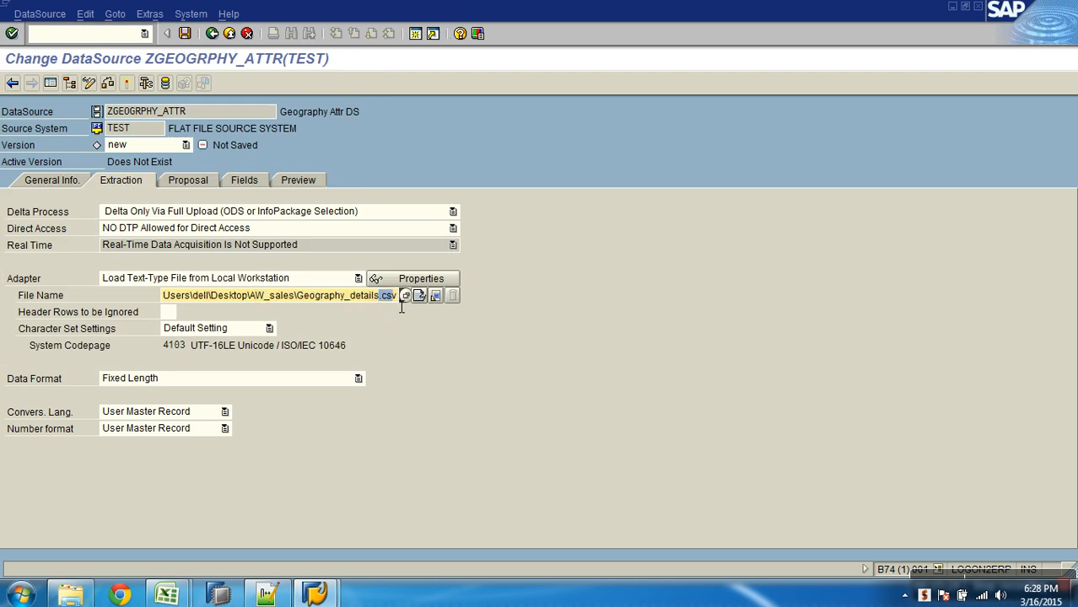
- Check the header row of Geography_details in Excel, return to SAP, and set the header rows to be ignored to 1
click(174, 312)
click(167, 595)
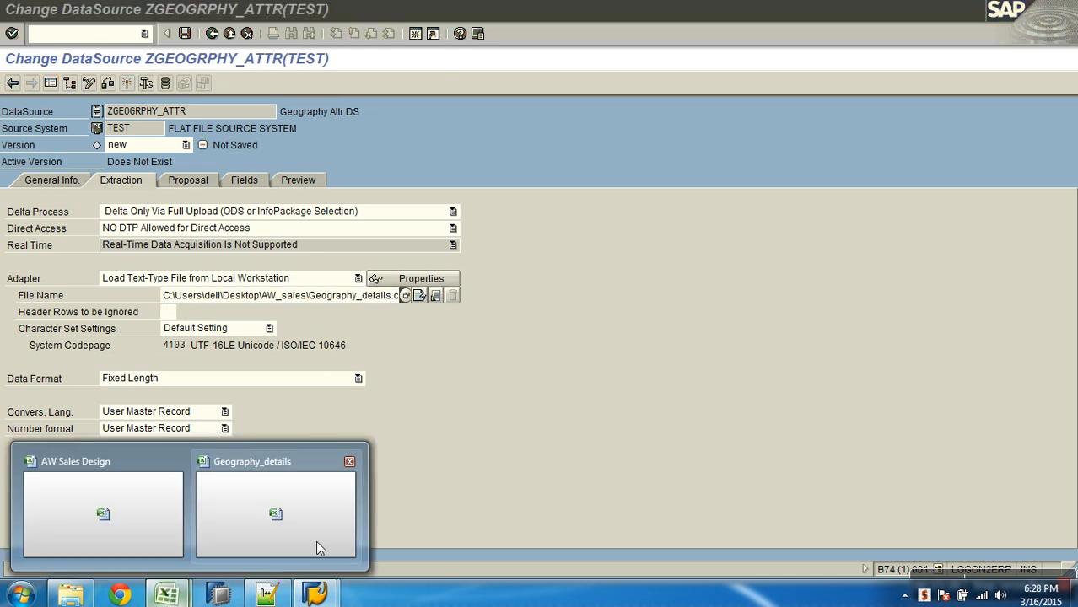
click(316, 544)
click(12, 159)
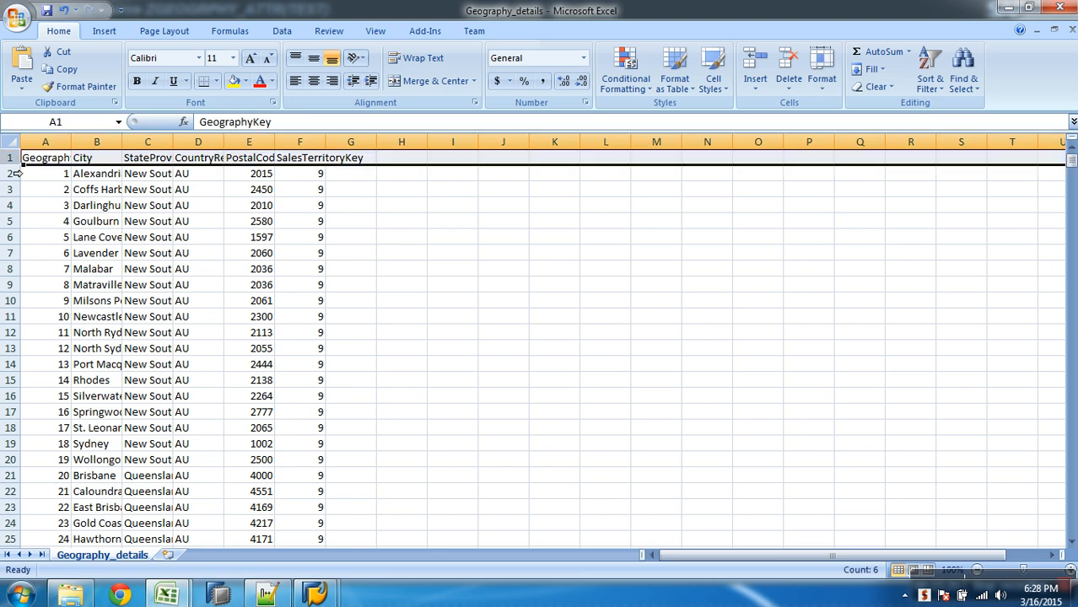
key(alt+Tab)
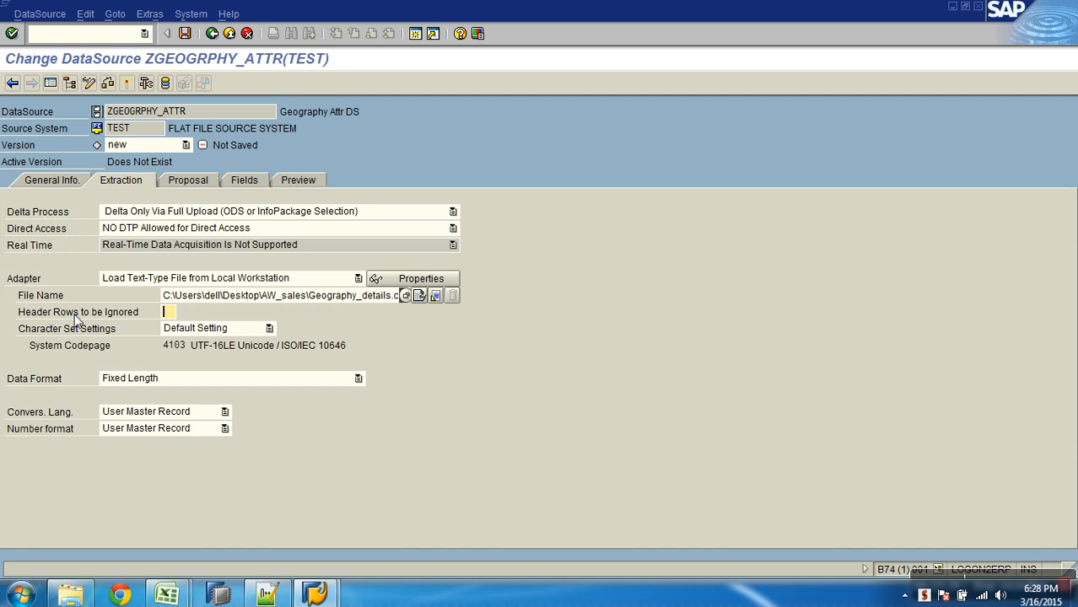
click(173, 314)
text(1)
- View the data format options, switch to Excel, and close the Geography_details file
click(269, 377)
click(583, 385)
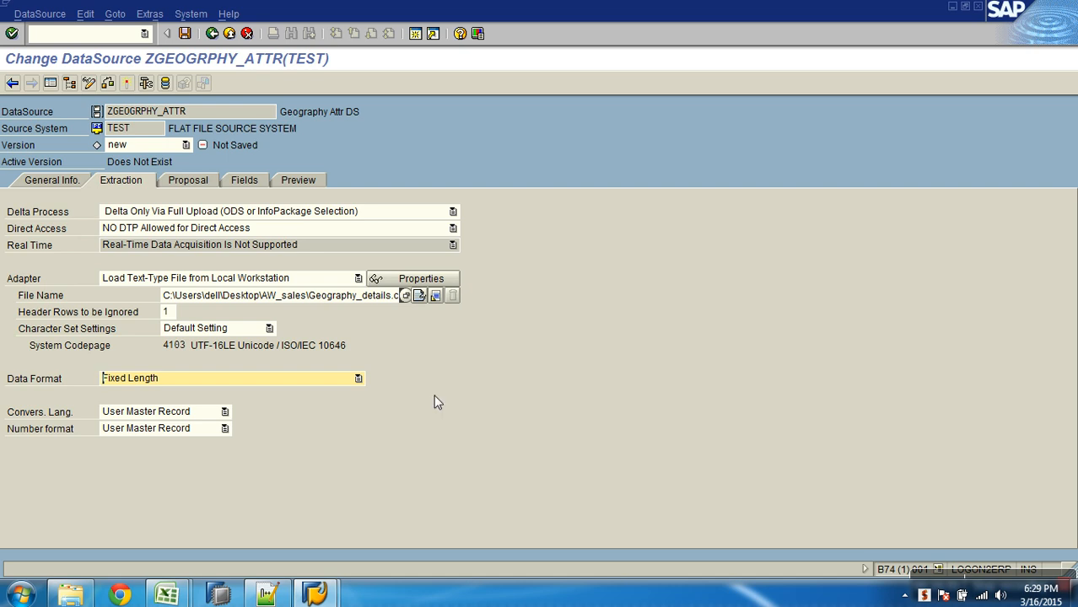
click(167, 596)
click(332, 506)
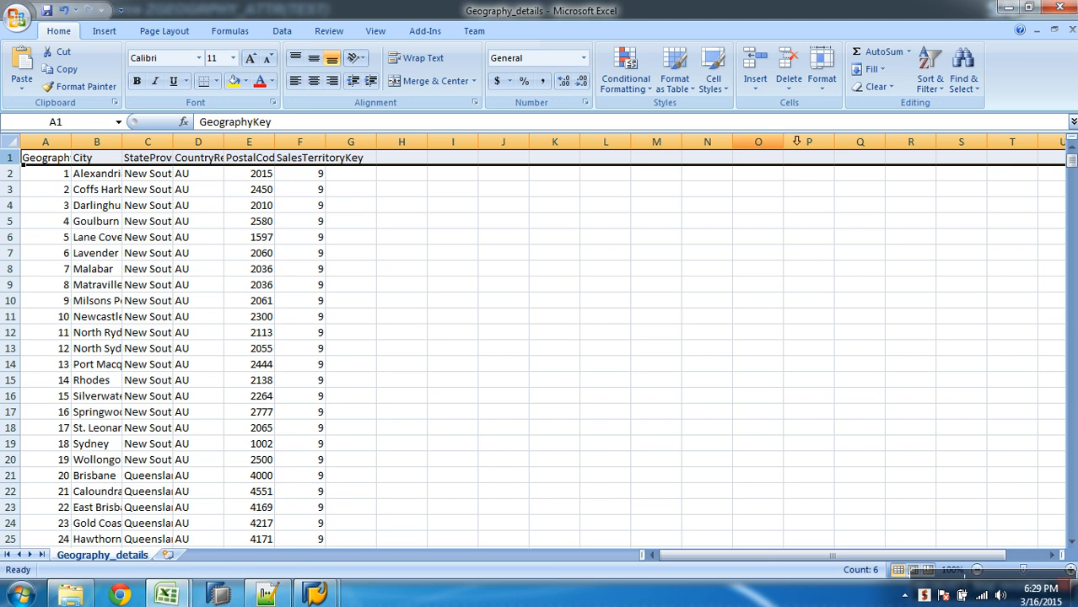
click(1073, 30)
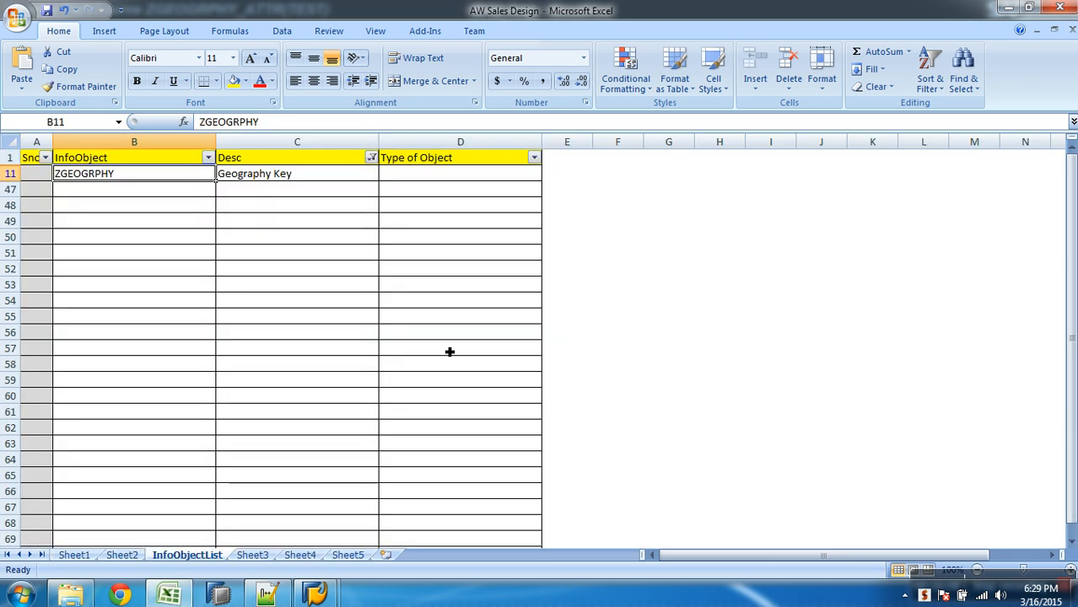
- Open Geography_details from the AW_sales folder in Notepad, check which character separates the values, and close the file
key(super+d)
double_click(44, 255)
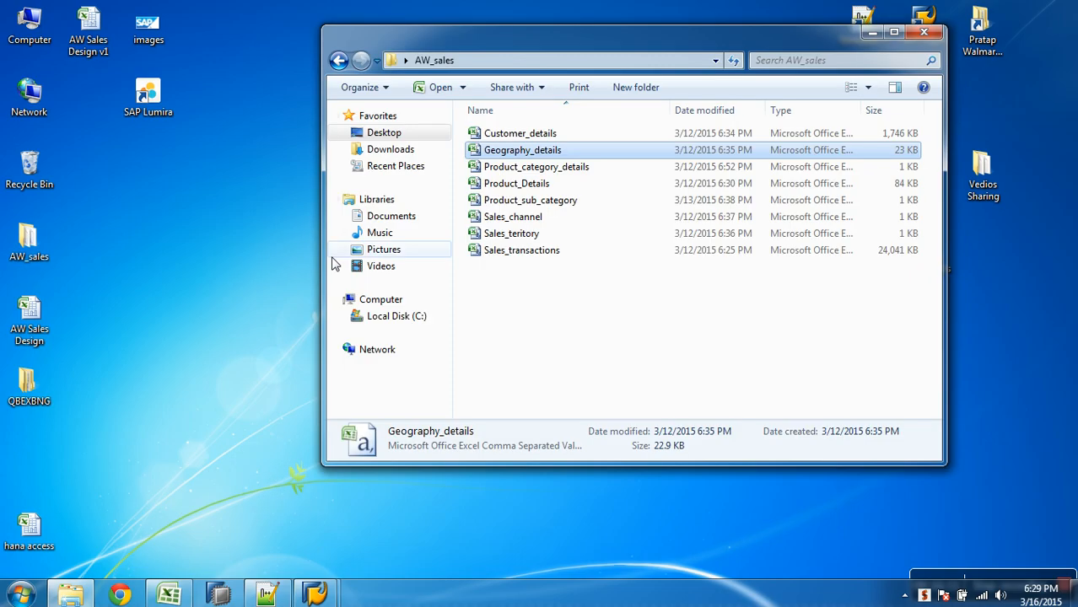
right_click(505, 154)
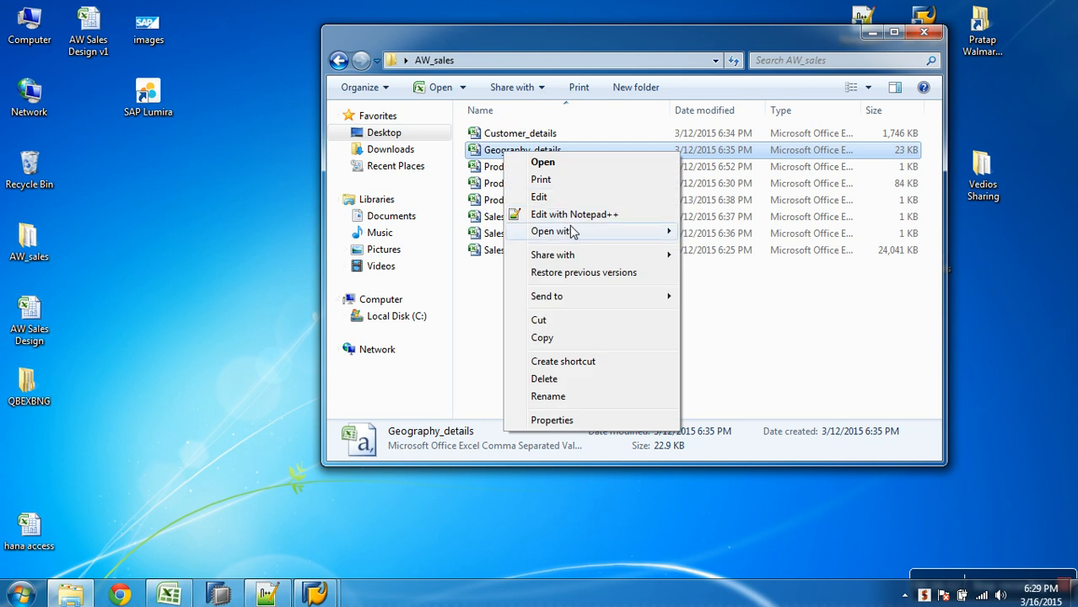
mouse_move(574, 228)
click(742, 250)
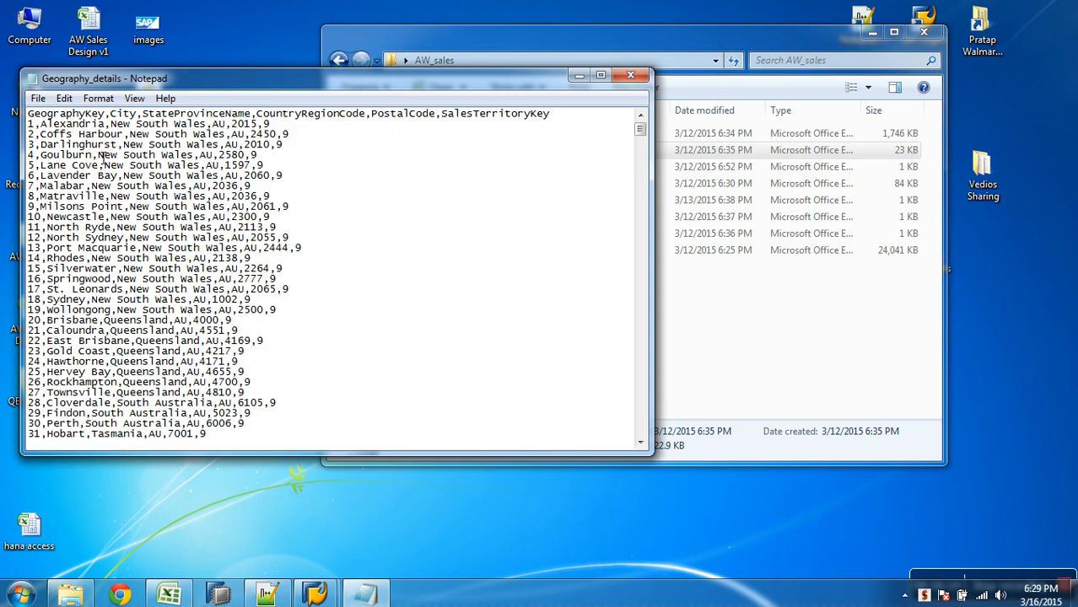
drag(66, 125, 93, 125)
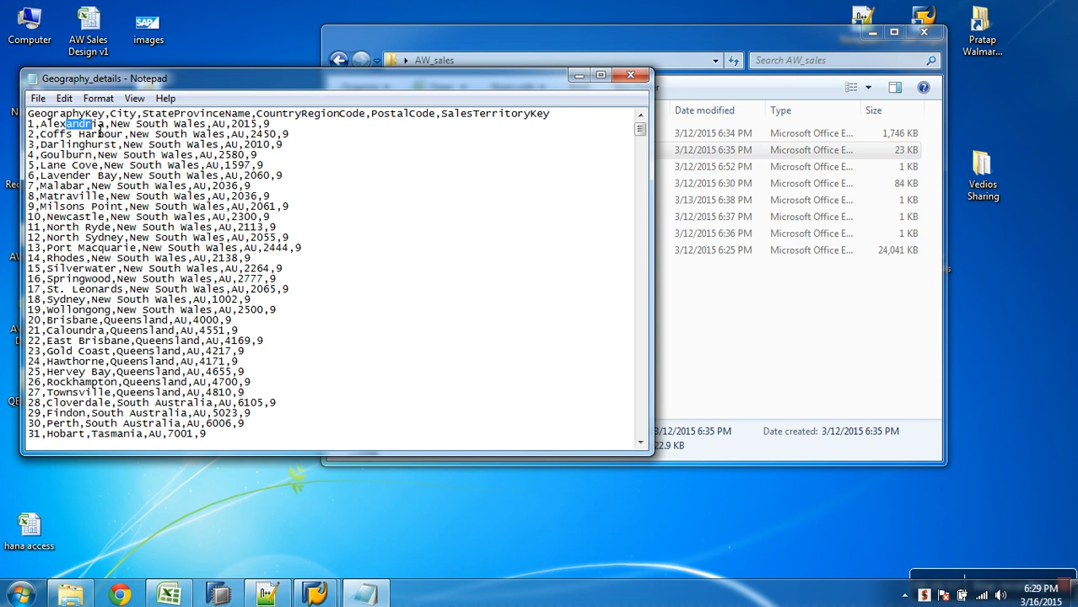
click(314, 129)
click(631, 76)
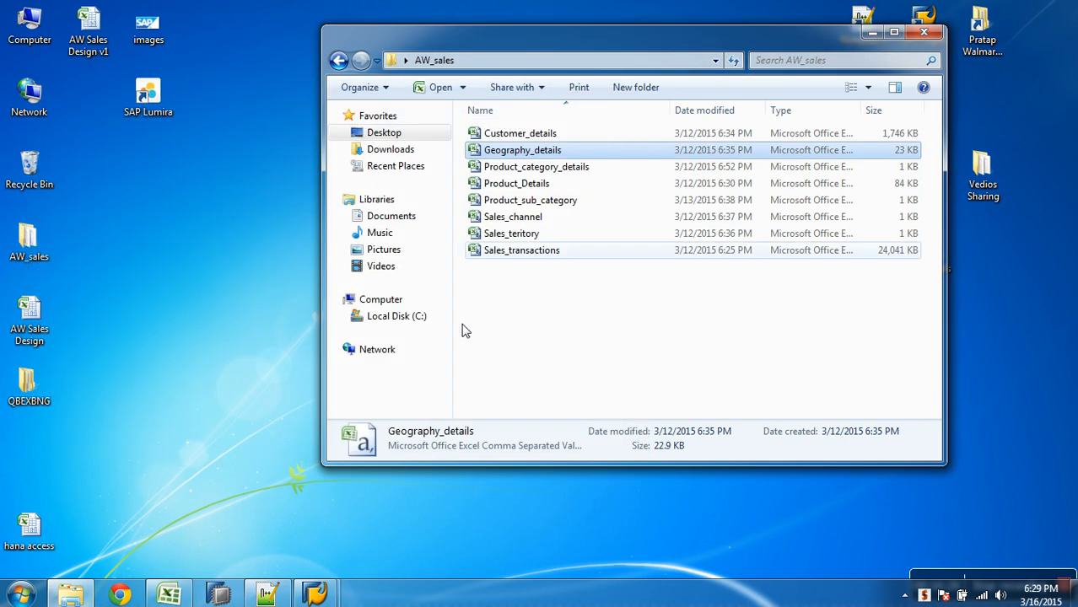
- Return to SAP and set the data format to Separated with Separator (for Example, CSV) with a comma as data separator
mouse_move(315, 594)
click(372, 525)
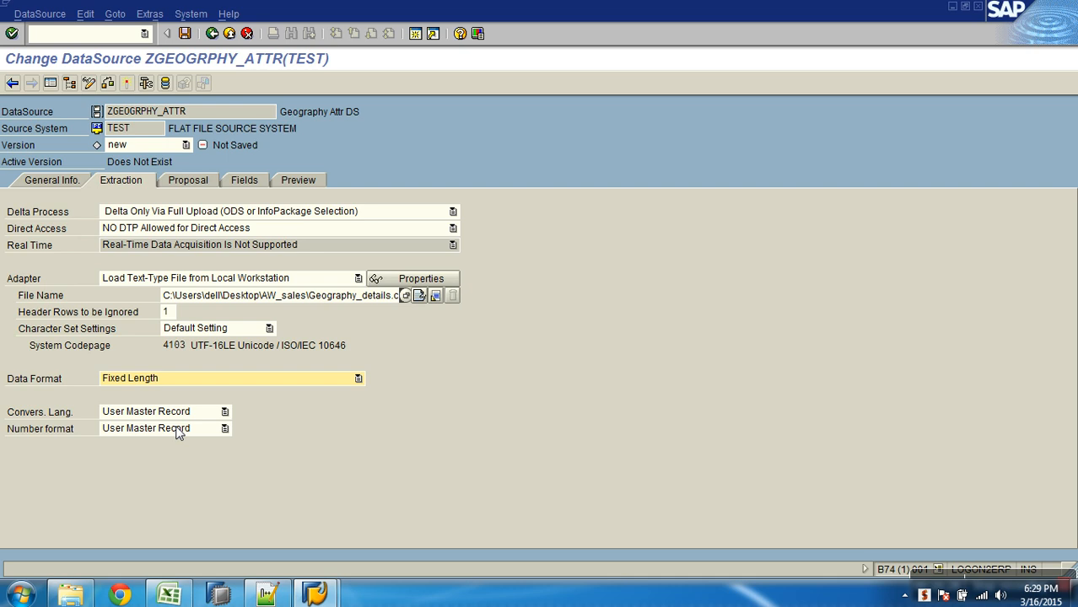
click(153, 379)
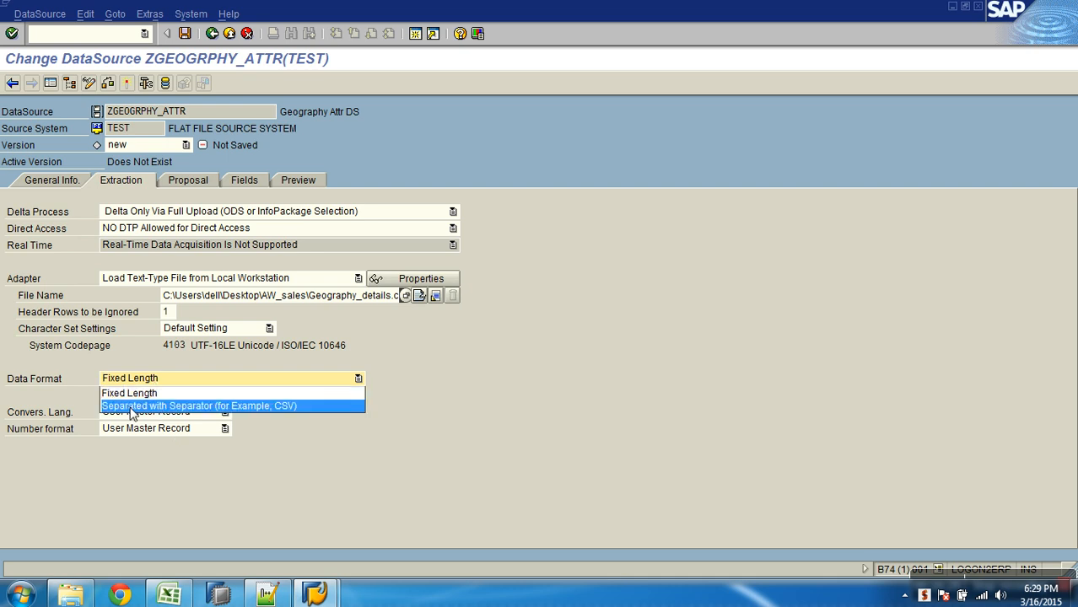
click(238, 406)
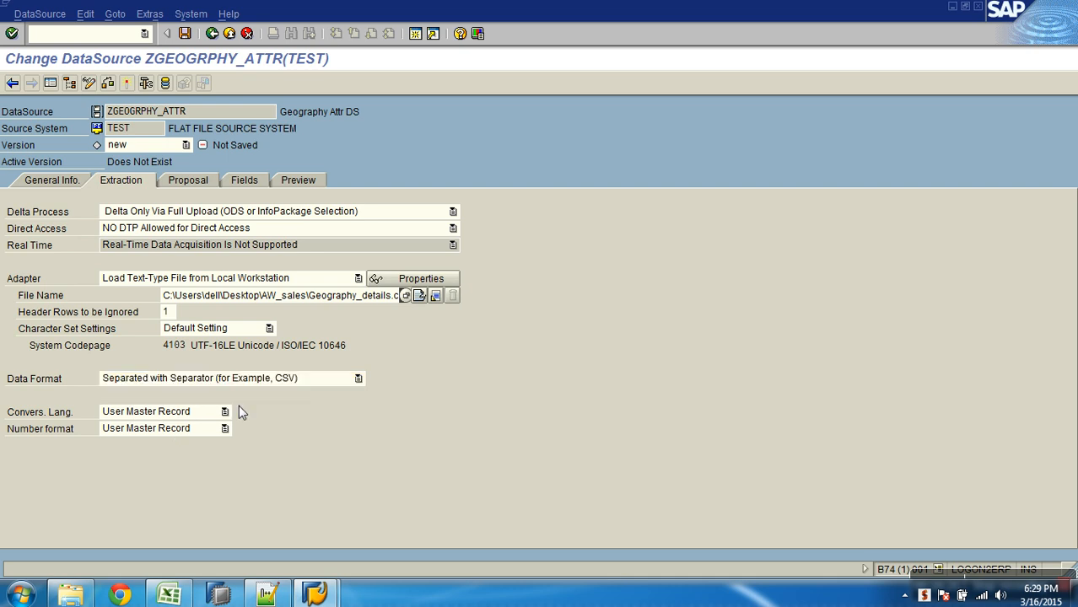
drag(186, 398, 152, 395)
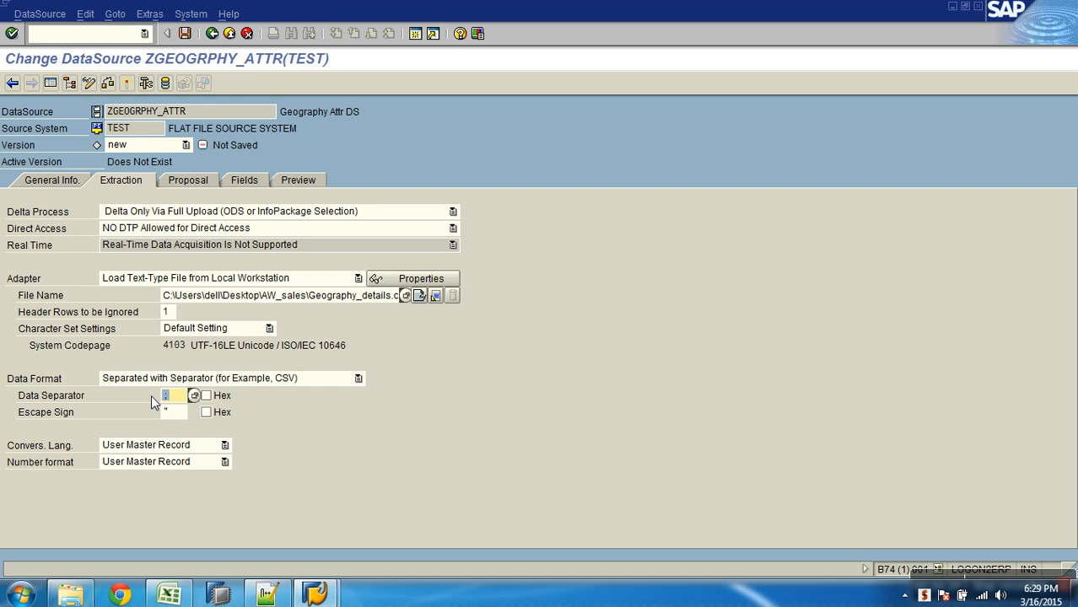
text(,)
- Review the DataSource's extraction settings and field list, read the source and transfer structure notes in Notepad++, and return to SAP
click(243, 180)
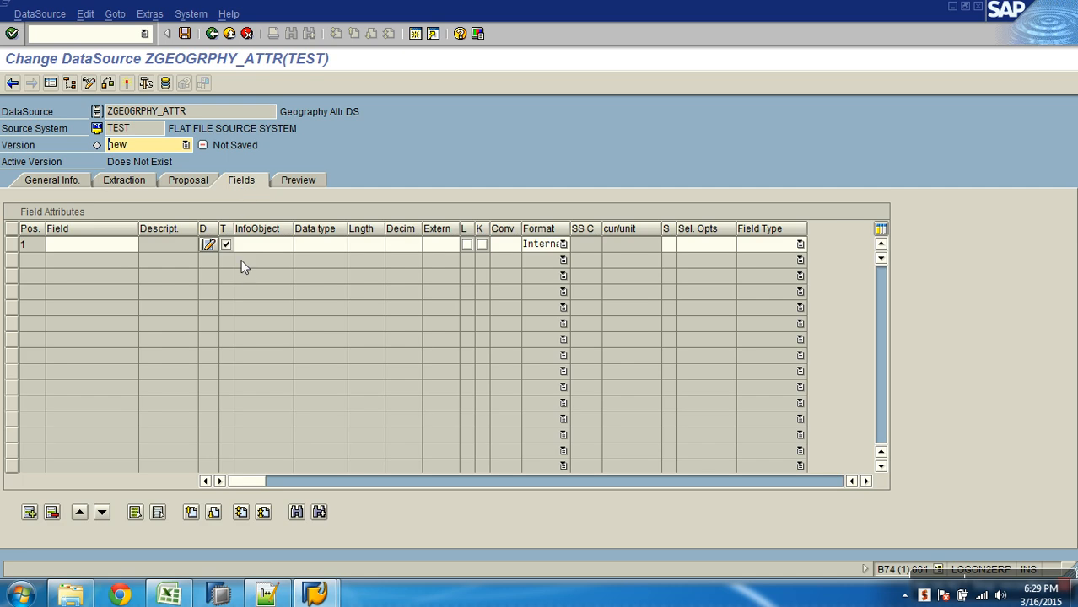
click(139, 179)
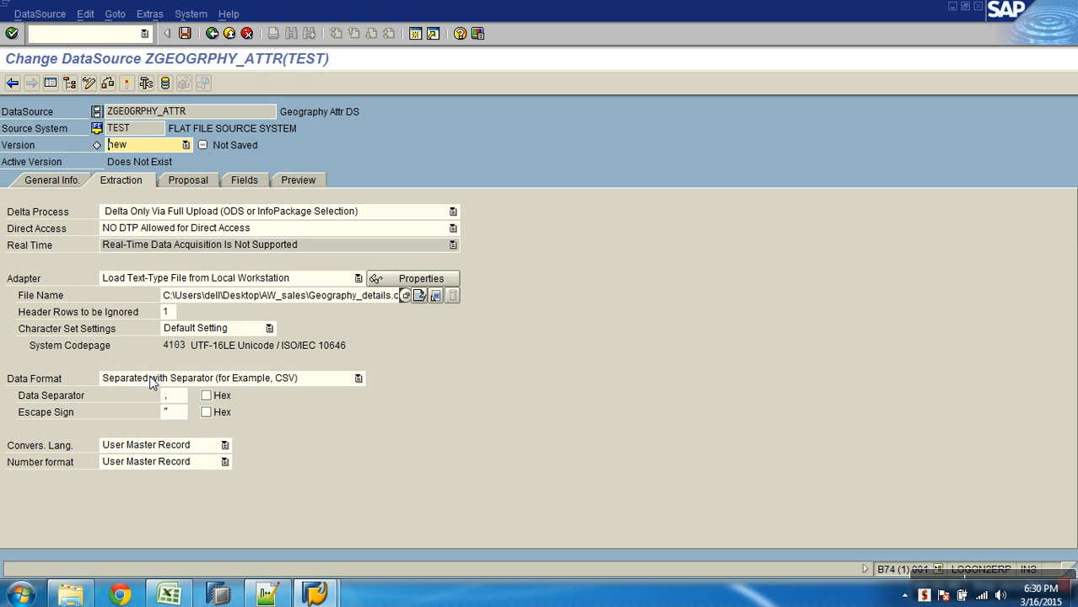
click(244, 180)
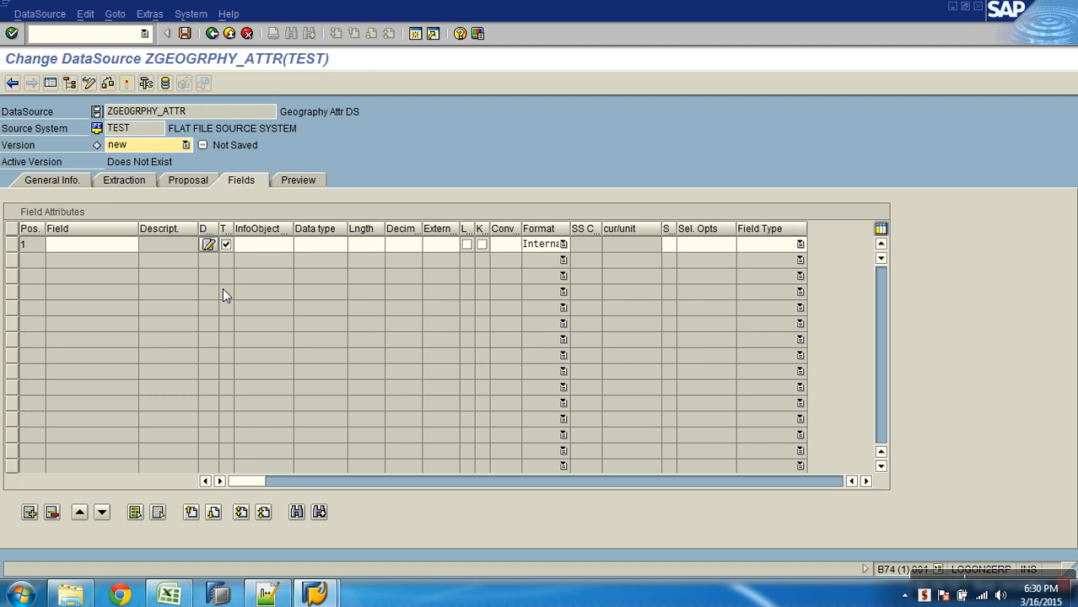
key(alt+Tab)
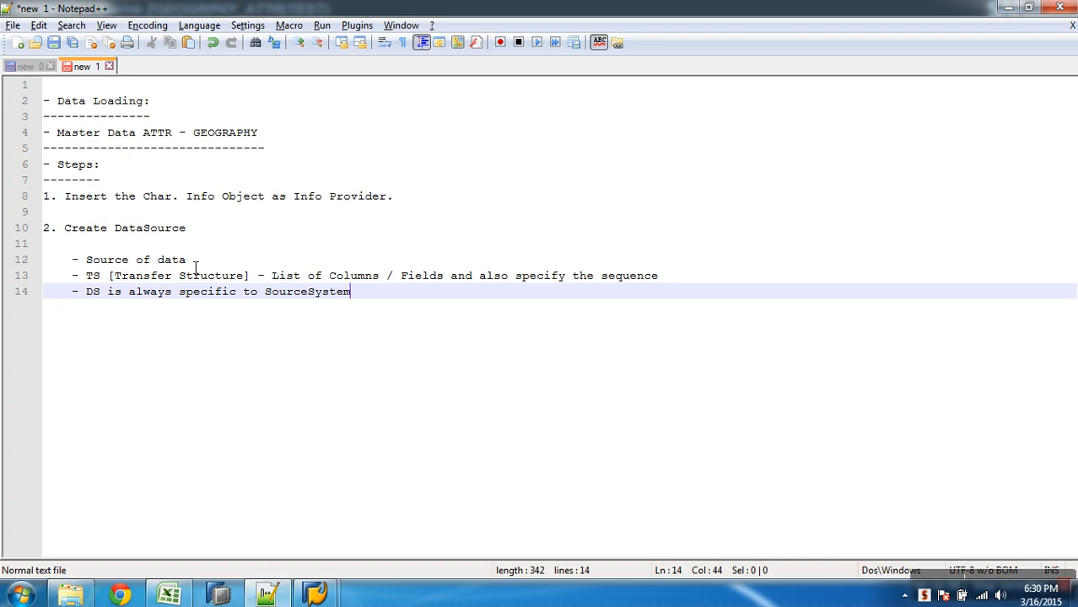
drag(216, 261, 15, 263)
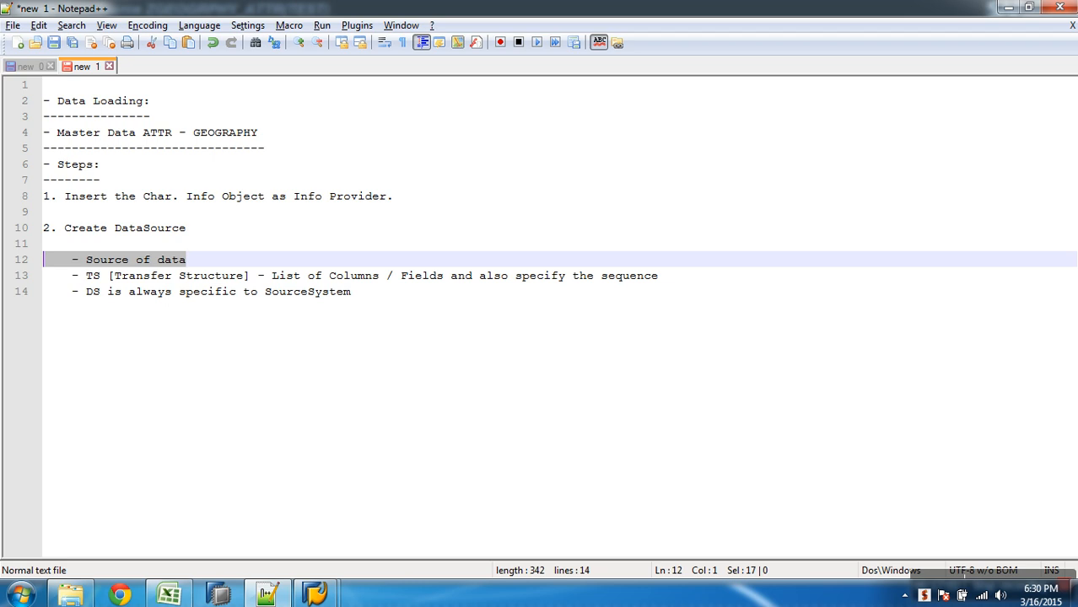
drag(674, 281, 16, 283)
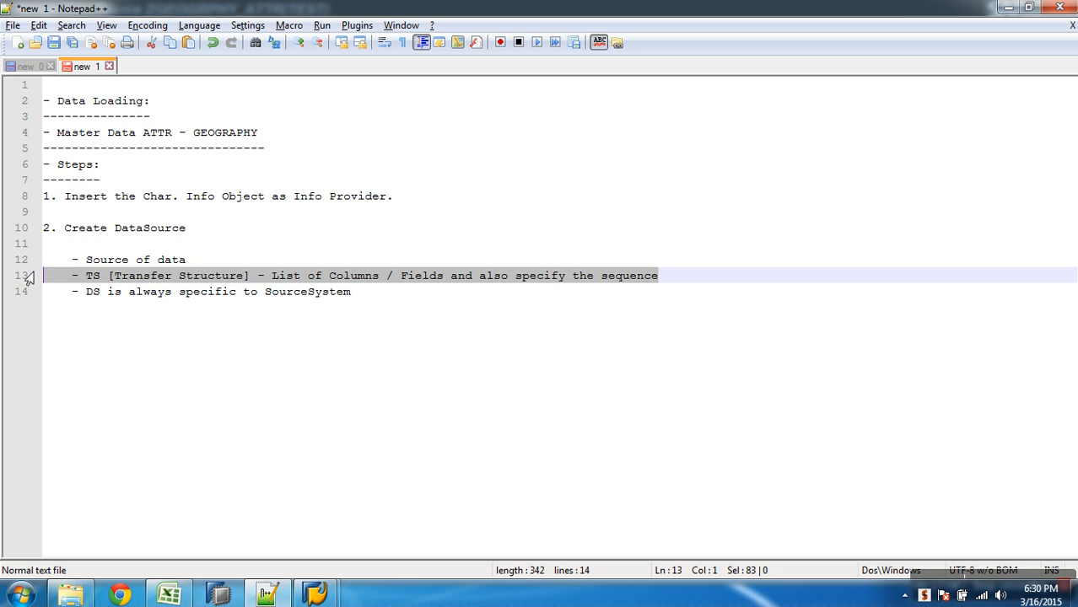
key(alt+Tab)
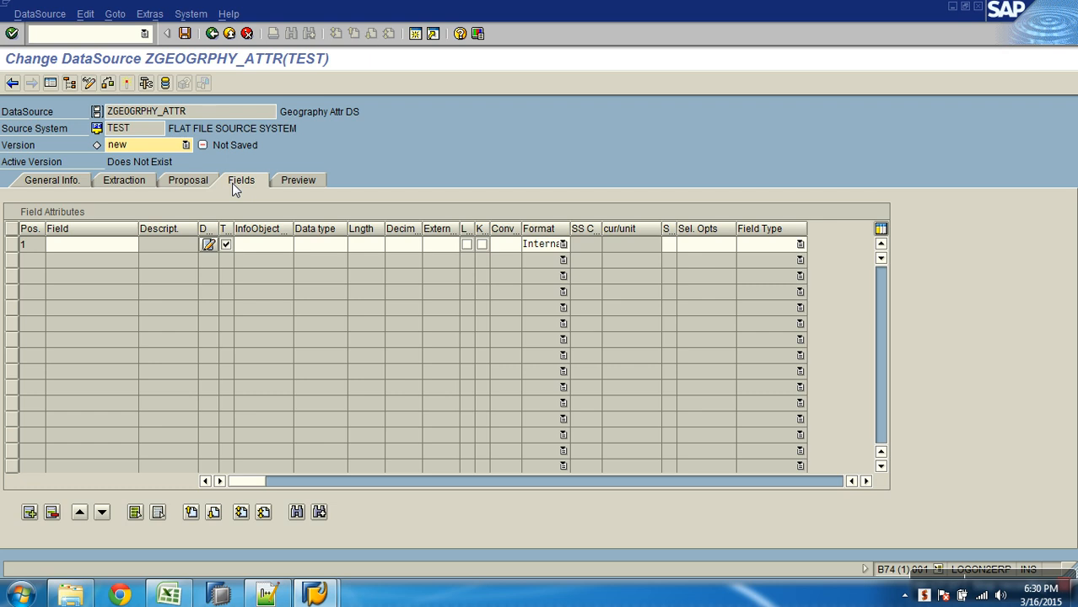
- Load example data to generate the field proposal, transfer it to the DataSource's field list, and widen the Field column
click(253, 246)
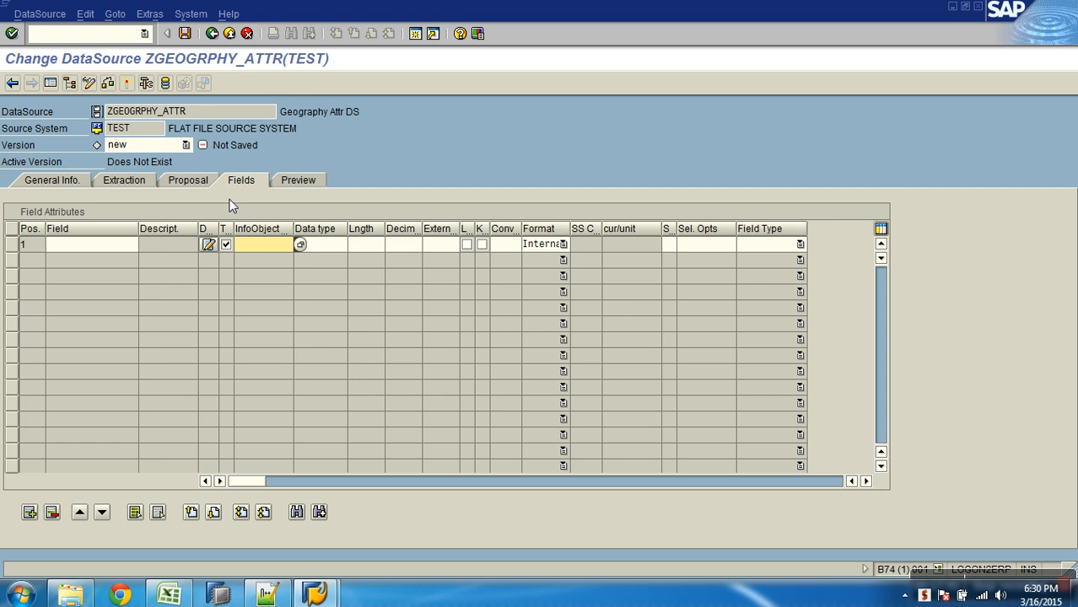
click(189, 182)
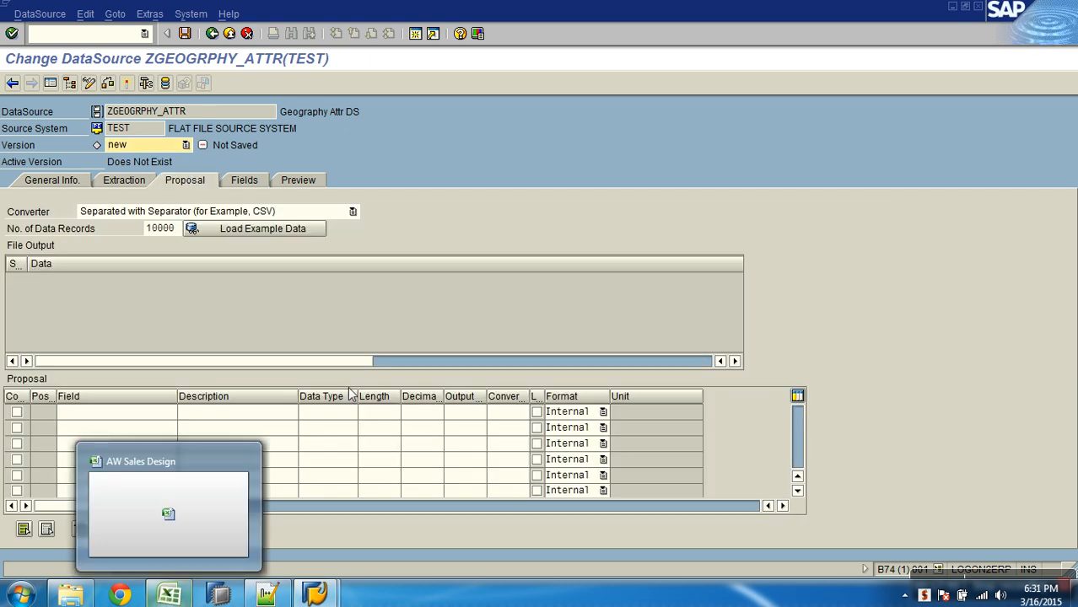
click(286, 235)
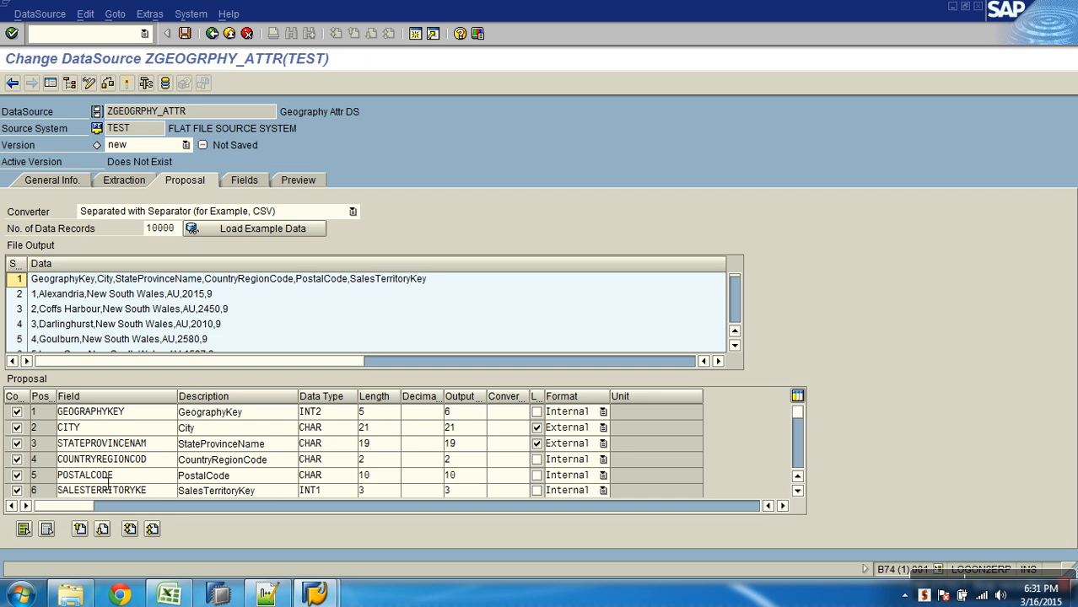
click(244, 181)
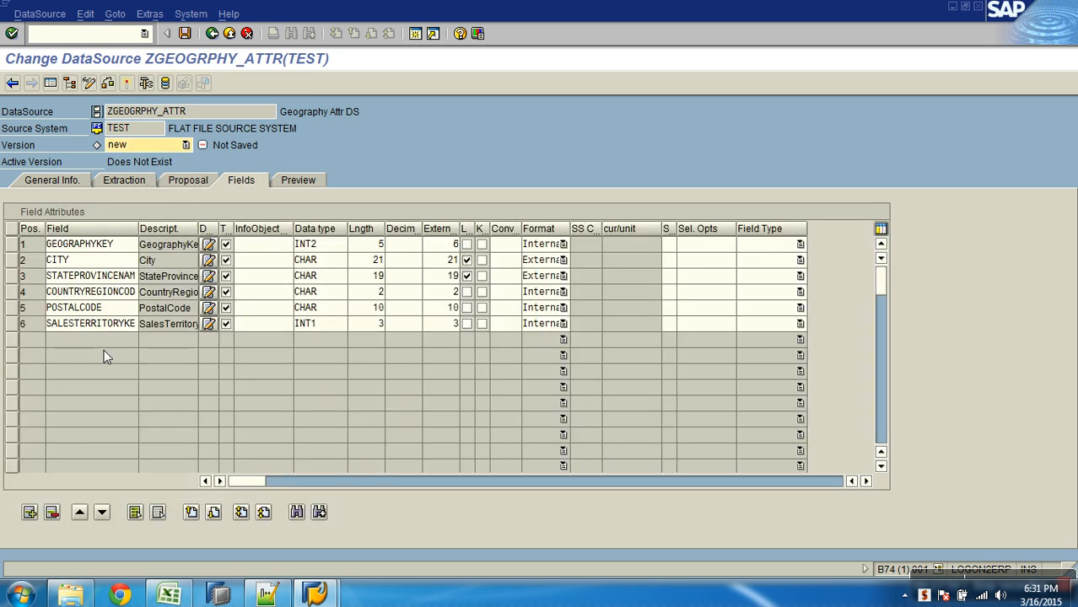
drag(140, 230, 168, 230)
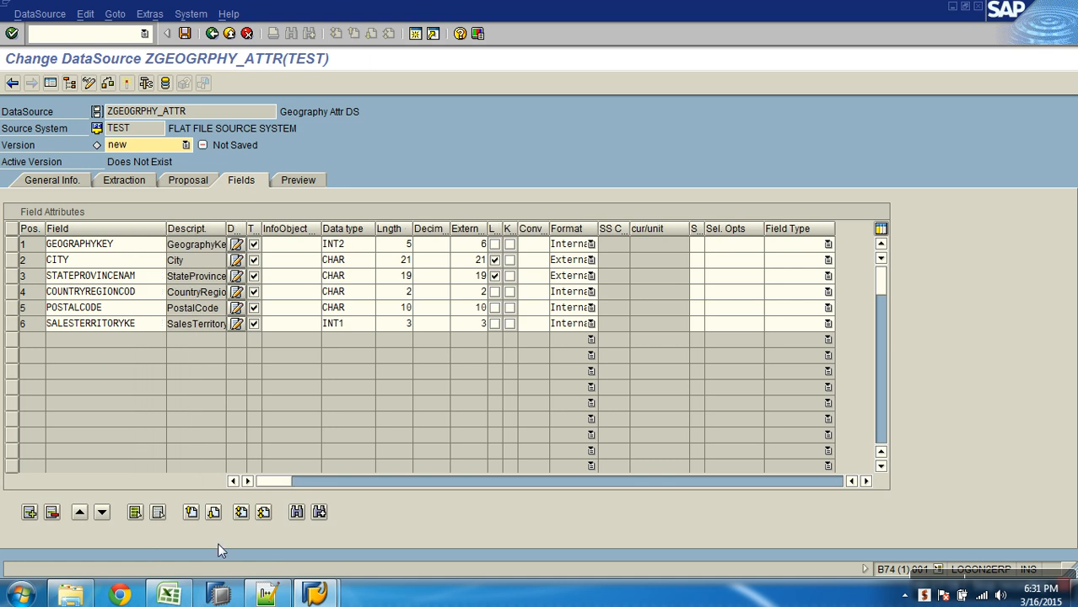
- Compare the first field's name with the header row of Geography_details in Excel, and return to the DataSource fields in SAP
click(138, 245)
drag(137, 245, 50, 245)
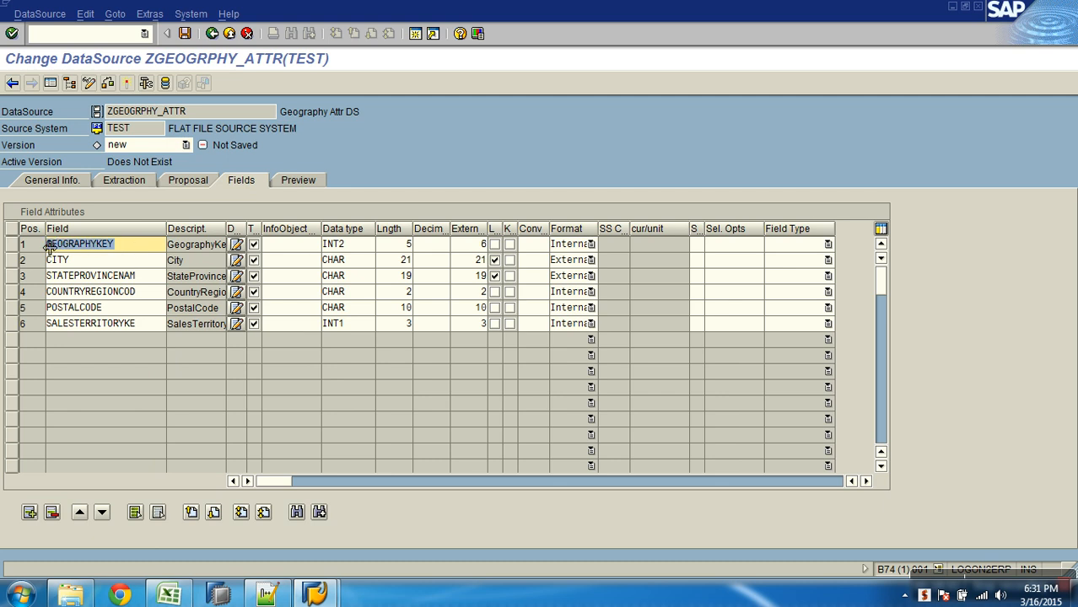
drag(136, 246, 40, 244)
click(71, 597)
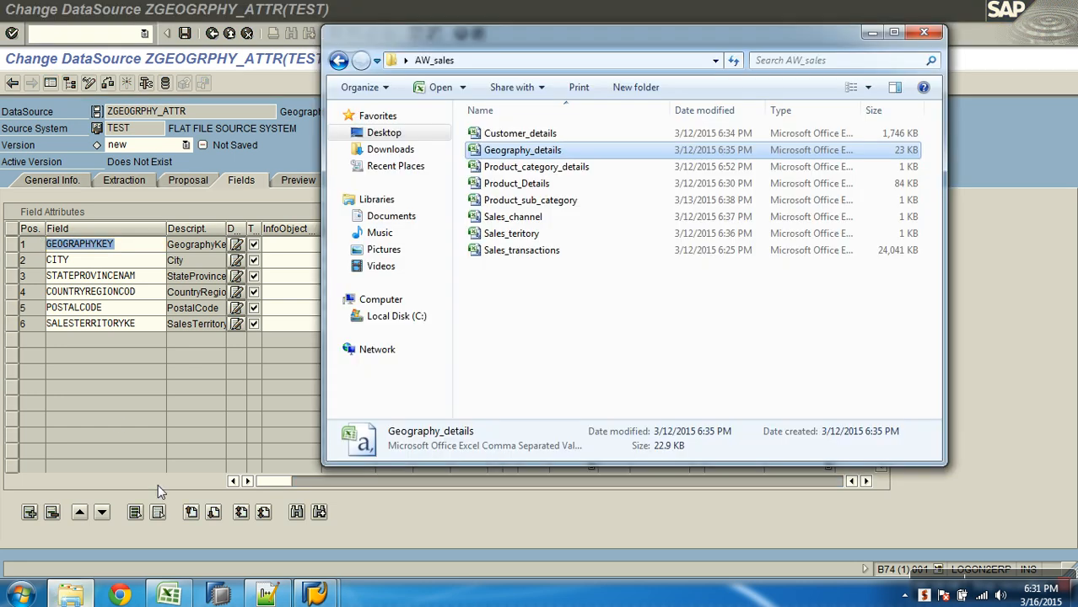
double_click(498, 151)
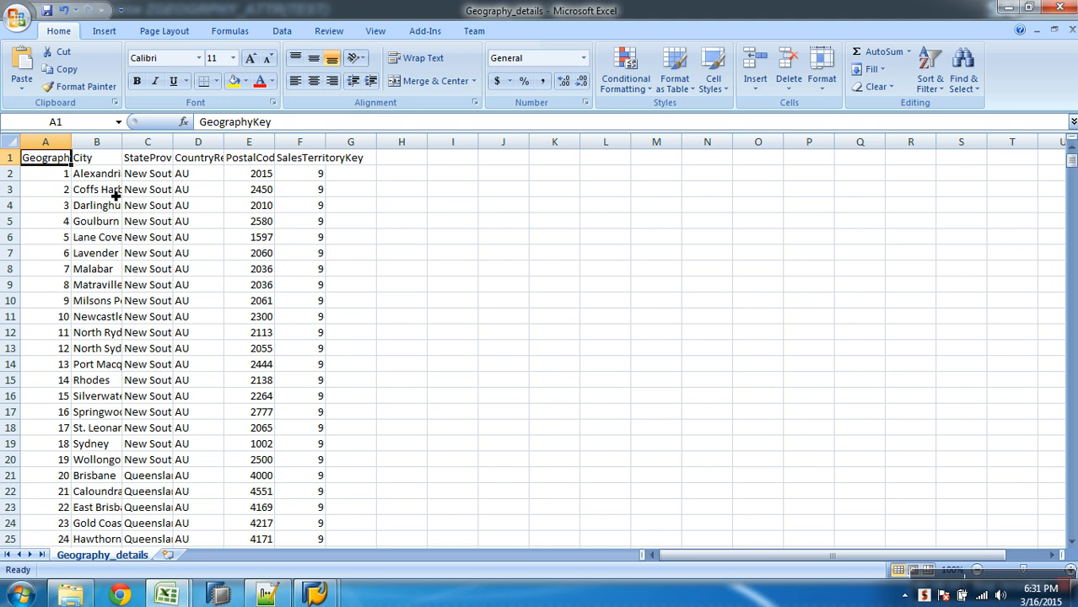
click(287, 122)
double_click(272, 122)
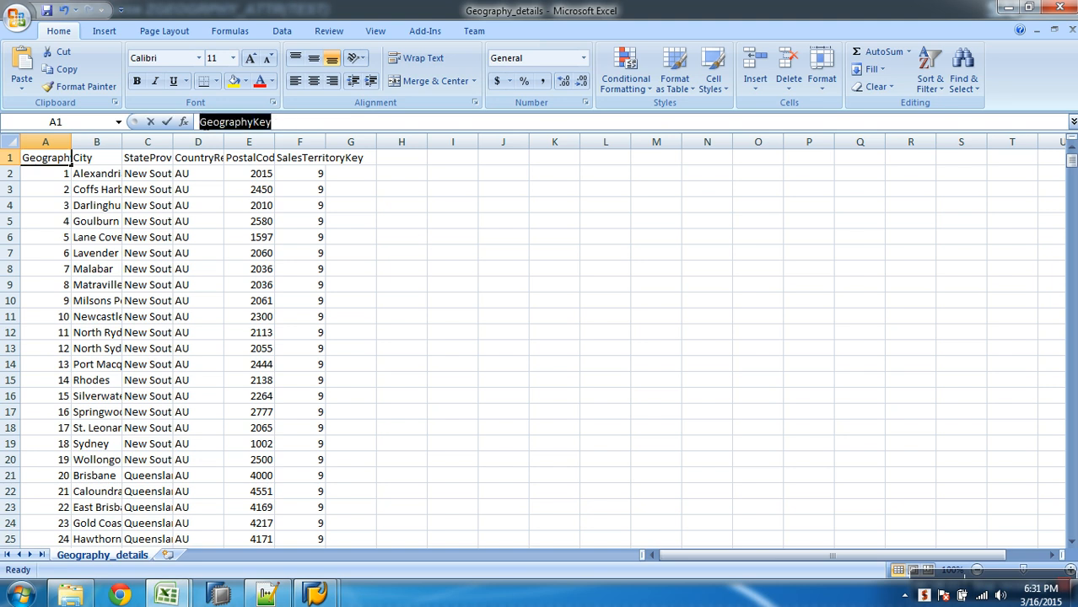
key(alt+Tab)
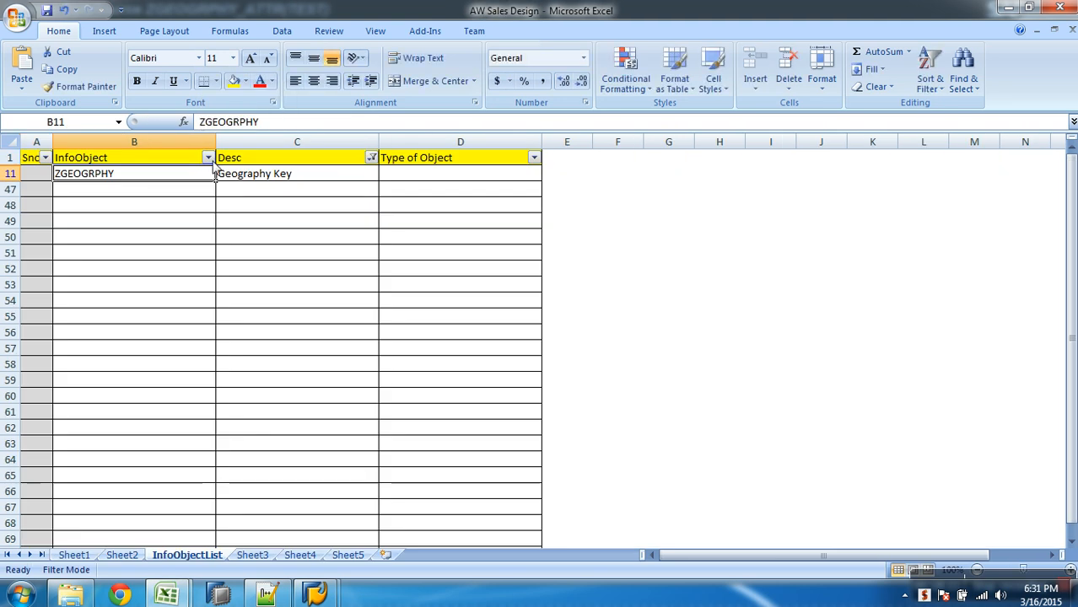
key(alt+Tab)
key(alt+Tab)
key(alt+Tab)
key(alt+Tab)
key(alt+Tab)
key(alt+Tab)
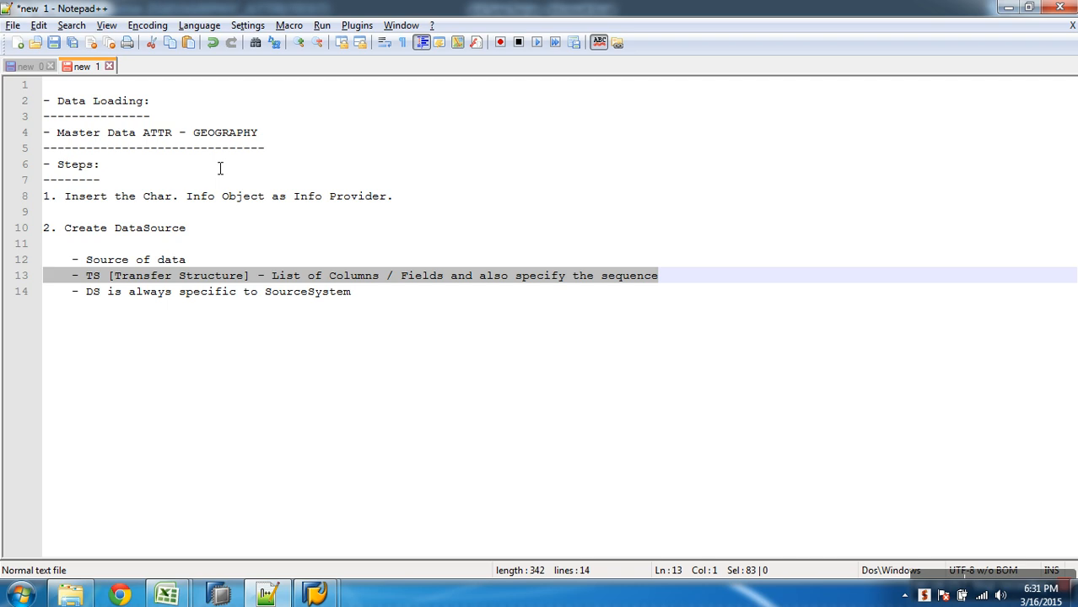
mouse_move(314, 596)
click(286, 469)
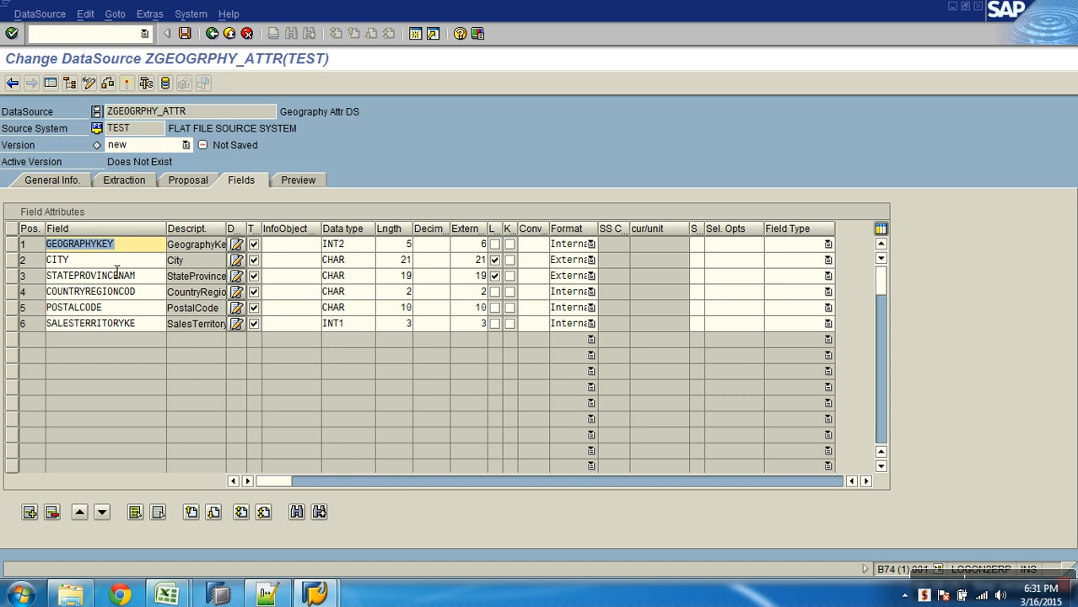
- Rename the state province field in the third row as STATEPROVINCENAME and the country region field in the fourth row as COUNTRY
click(141, 249)
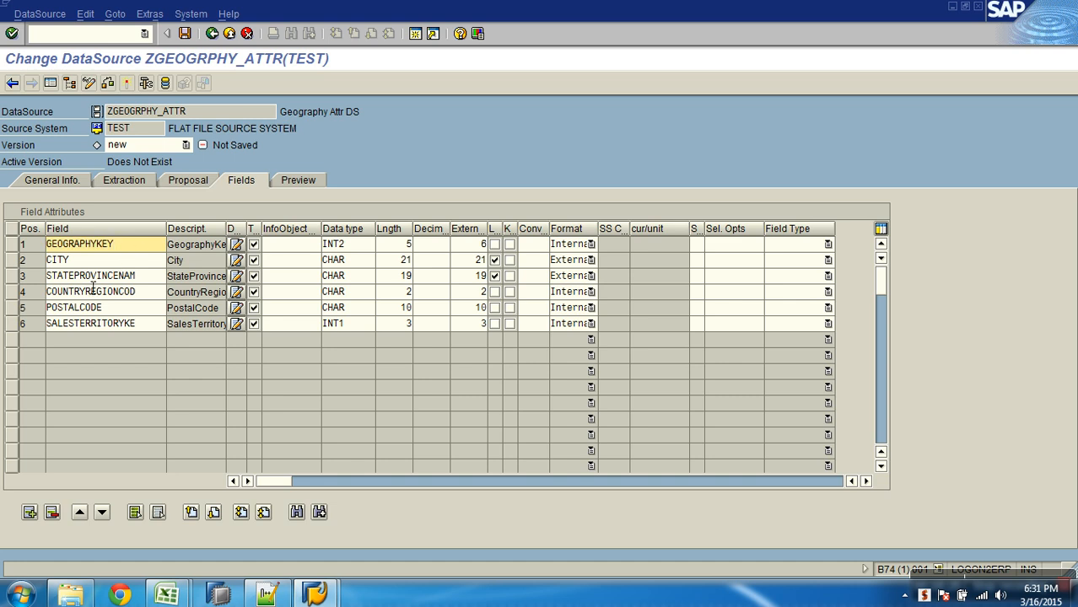
click(151, 280)
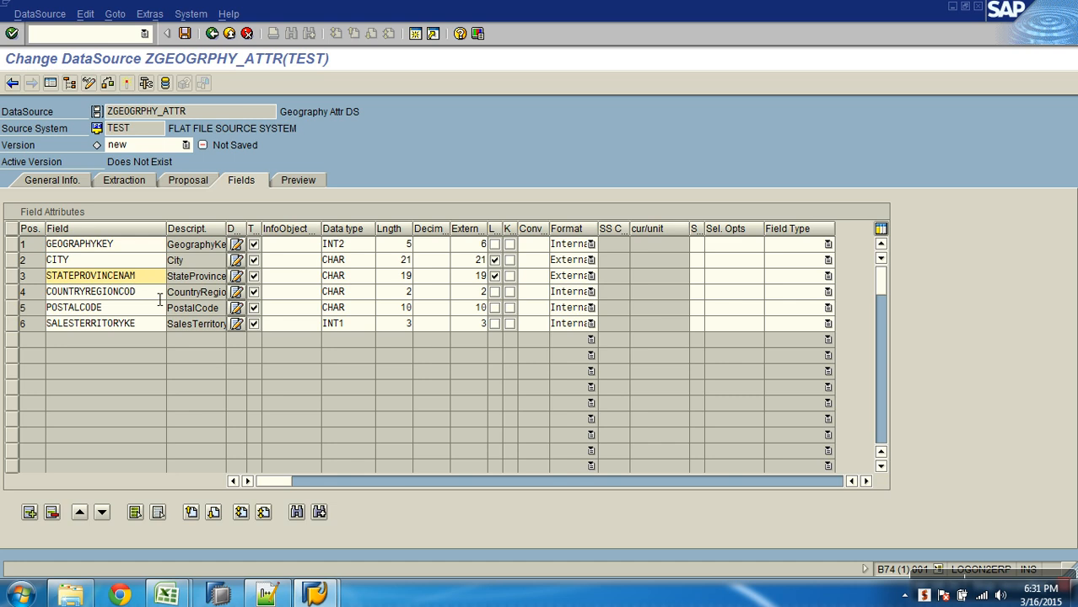
text(E)
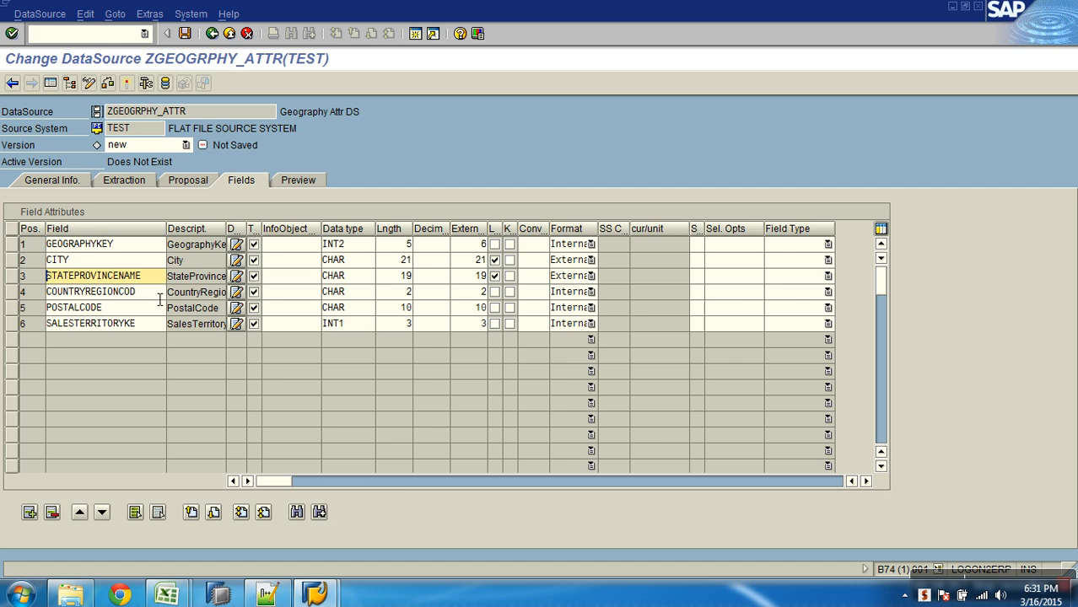
click(93, 295)
drag(86, 293, 160, 300)
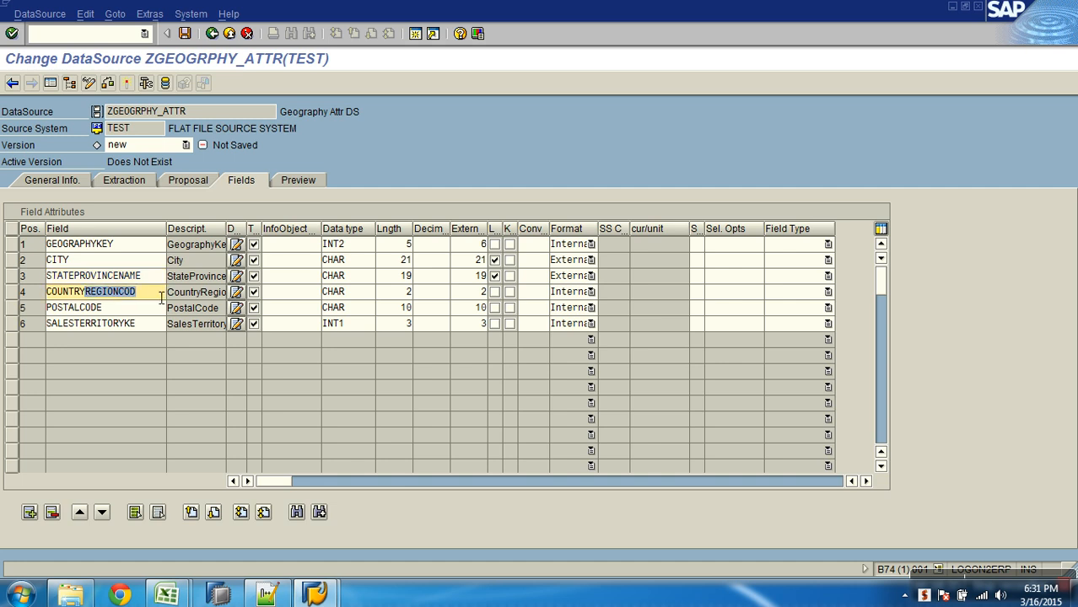
key(Delete)
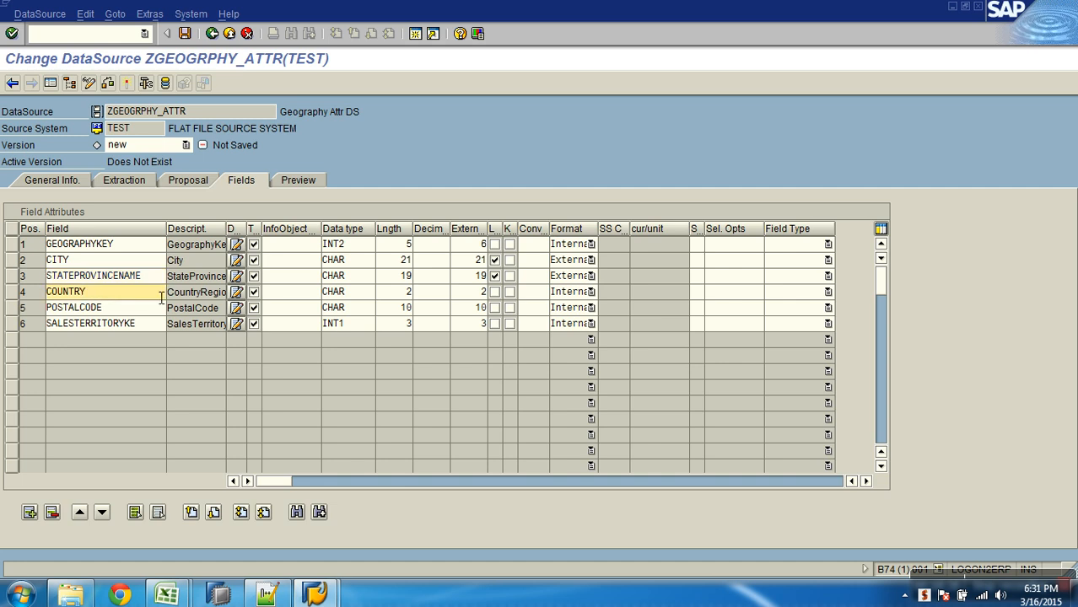
key(Home)
- Shorten the name of the postal code field in the fifth row to POSTAL
click(119, 308)
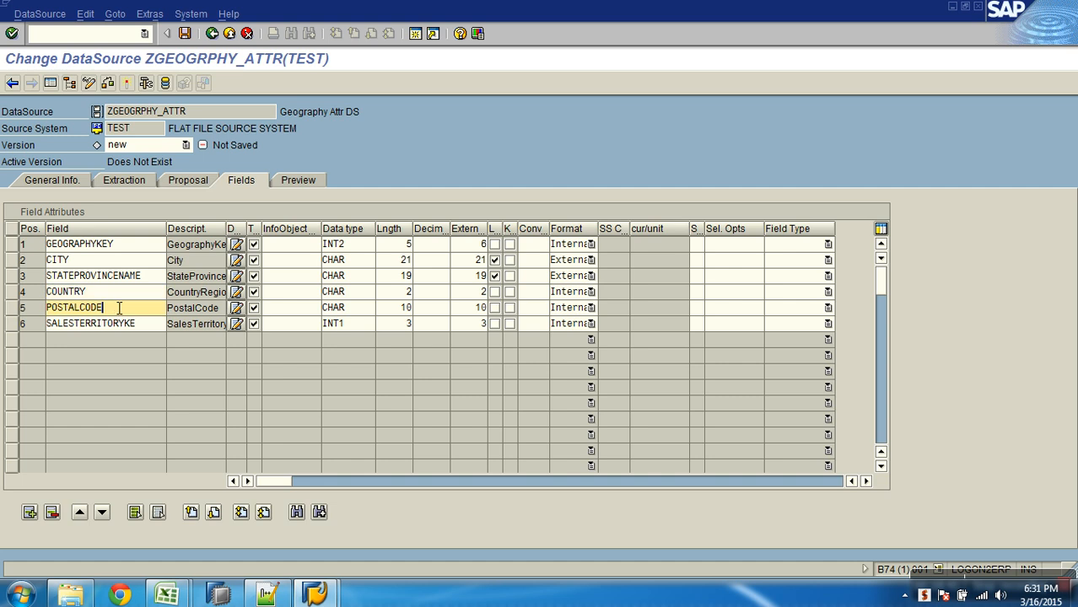
key(BackSpace)
key(BackSpace)
key(BackSpace)
key(BackSpace)
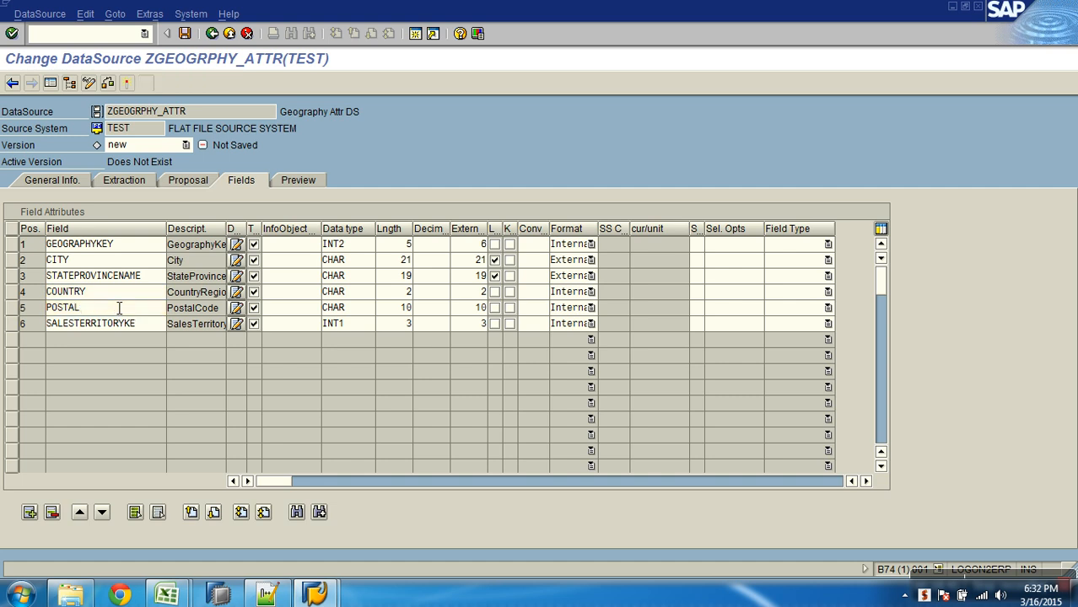
key(Home)
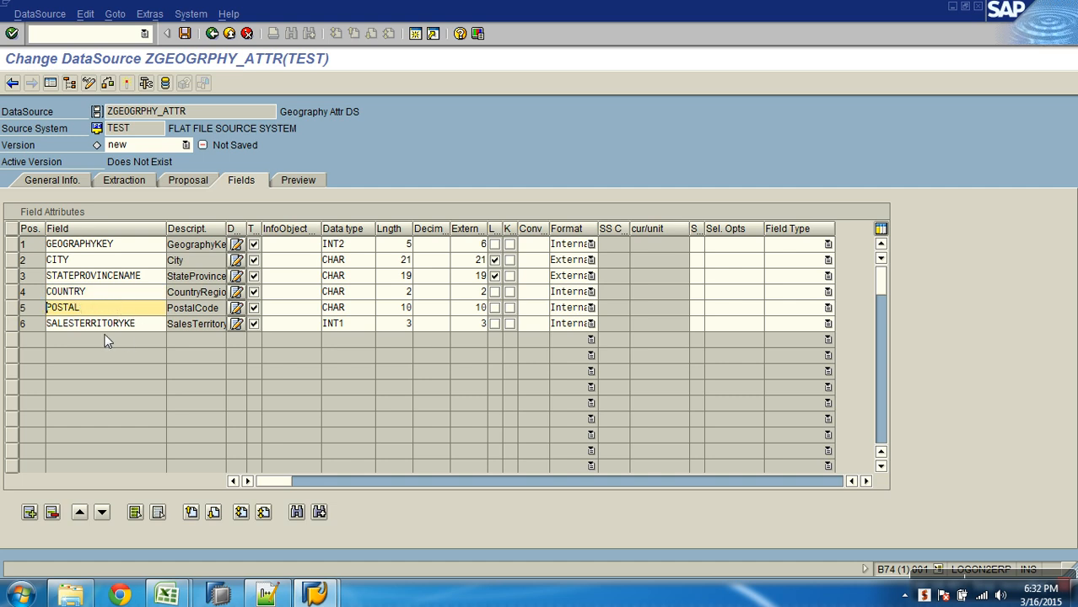
- Shorten the name of the sales territory key field in the sixth row to SALESTERRITORY
click(133, 328)
drag(133, 330, 153, 329)
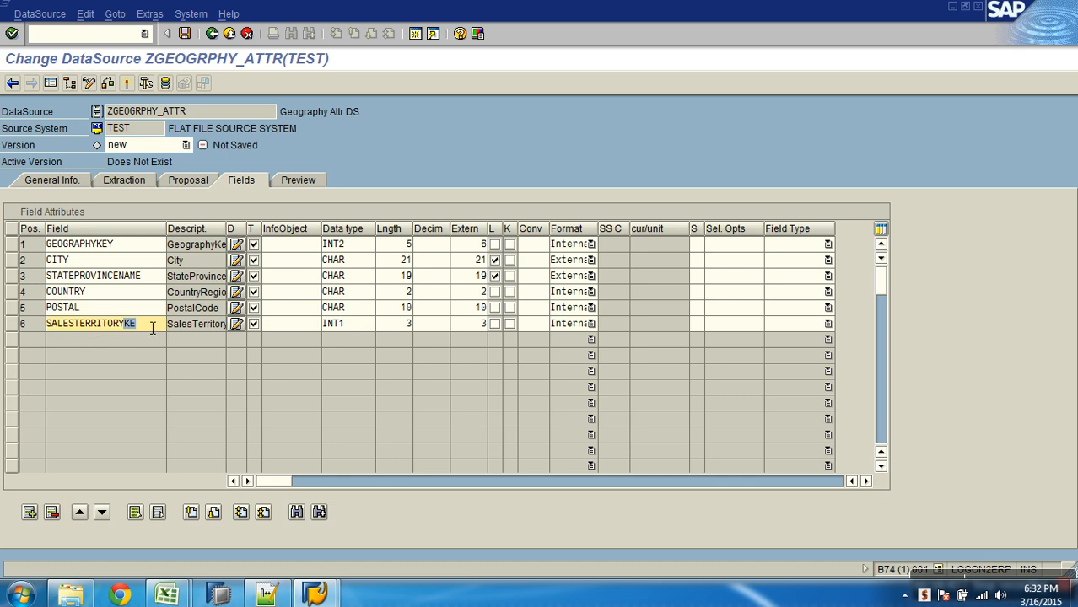
key(BackSpace)
- Check the highest GeographyKey value in Geography_details in Excel using a header filter, and return to the DataSource fields in SAP
drag(152, 253, 47, 250)
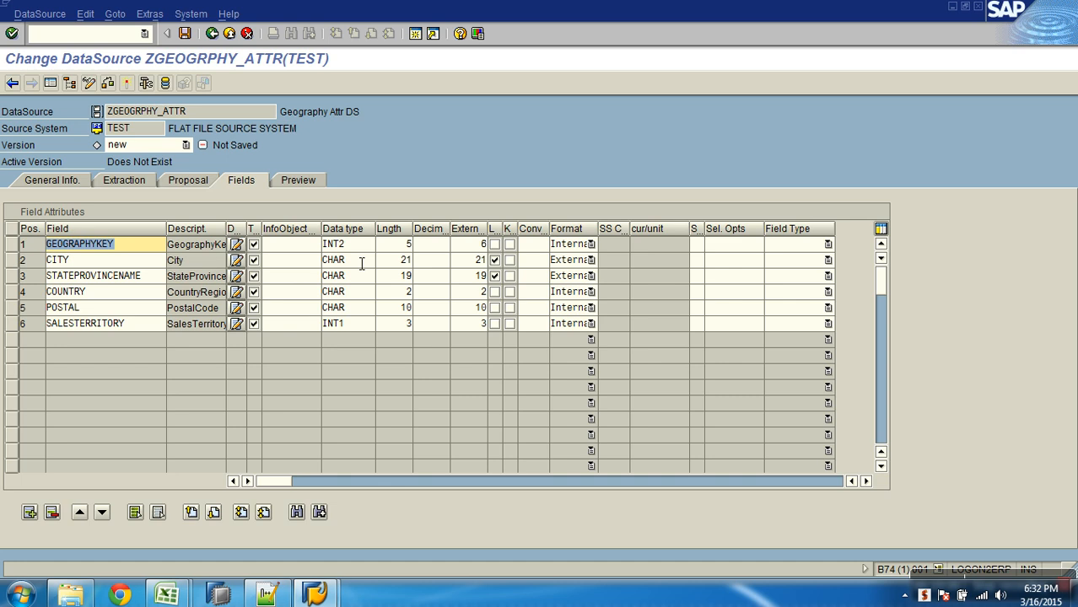
drag(361, 252, 316, 249)
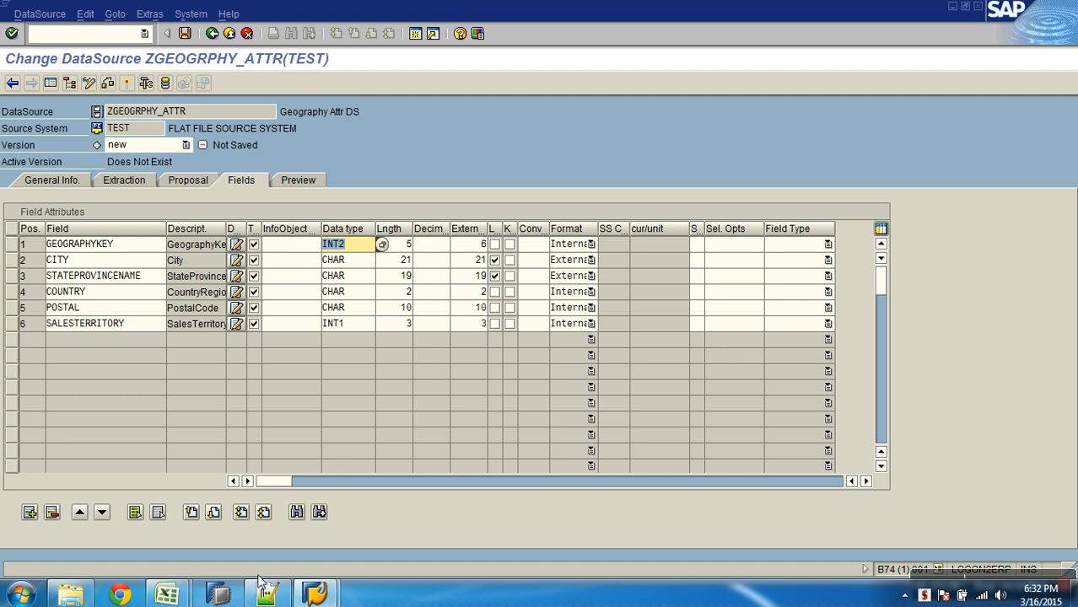
click(183, 595)
click(263, 542)
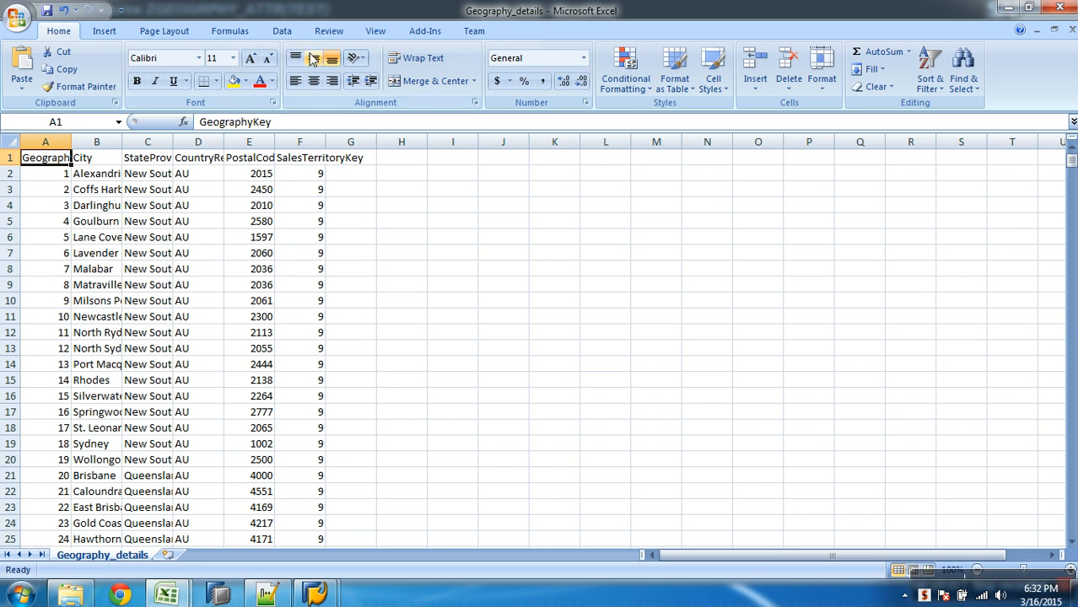
click(281, 31)
click(415, 67)
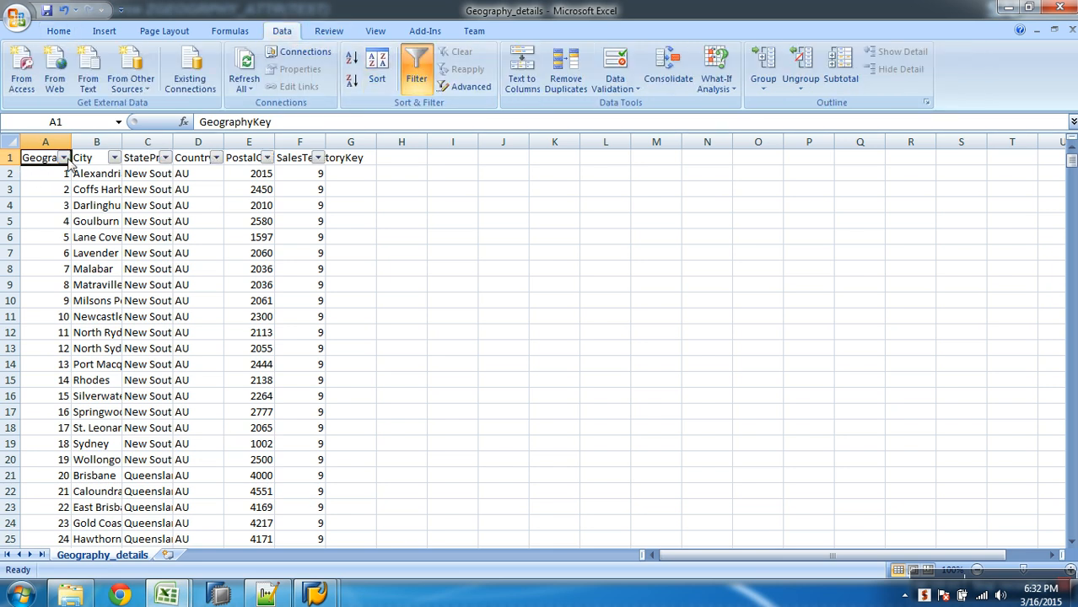
click(64, 158)
drag(169, 297, 177, 412)
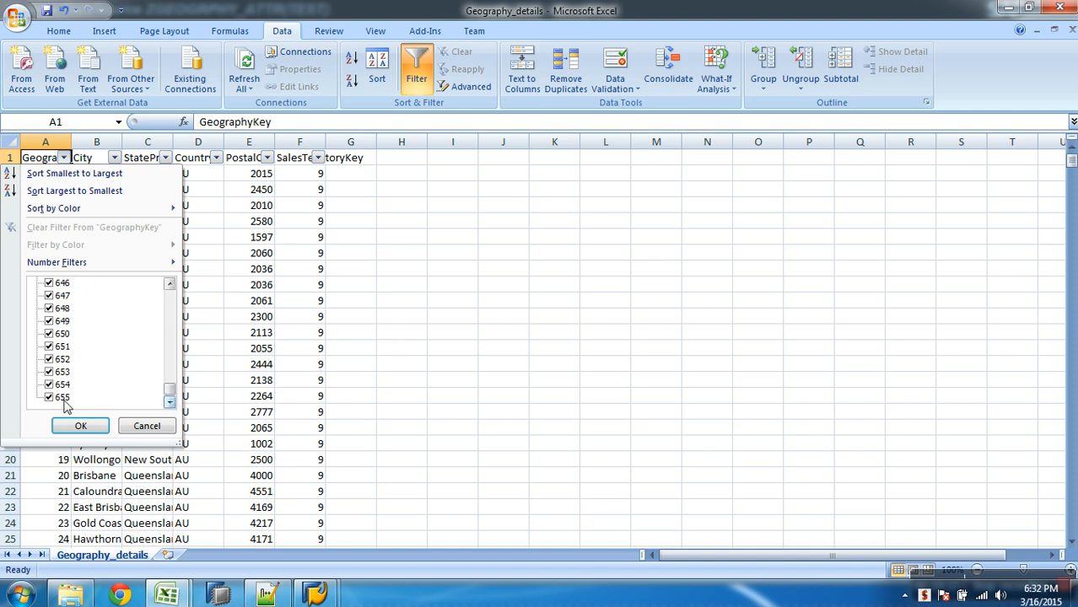
click(426, 408)
key(alt+Tab)
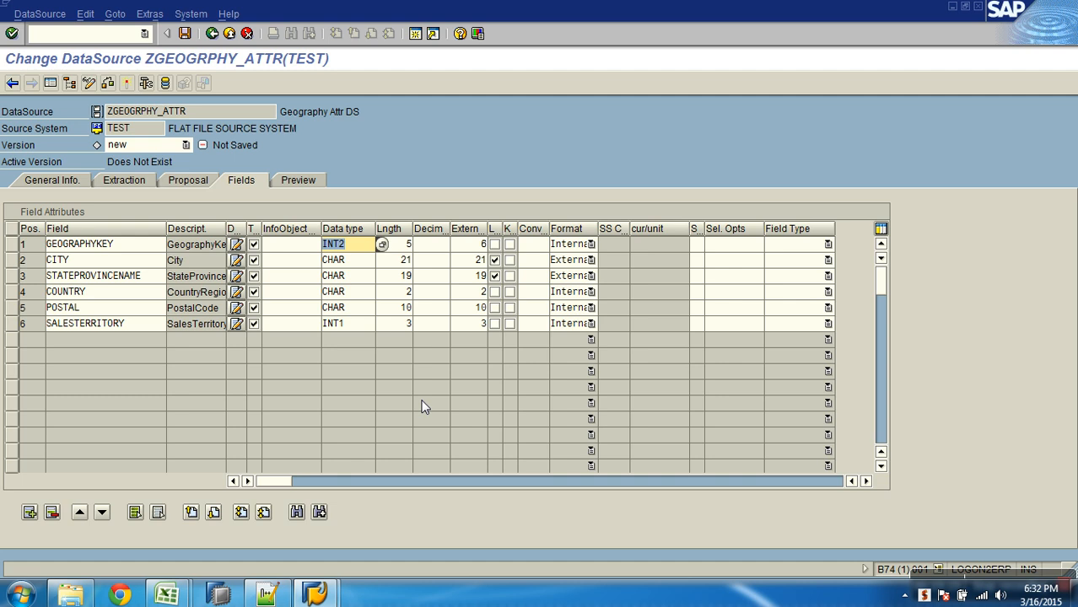
- Set the GEOGRAPHYKEY field's data type to NUMC and its length to 3
click(409, 244)
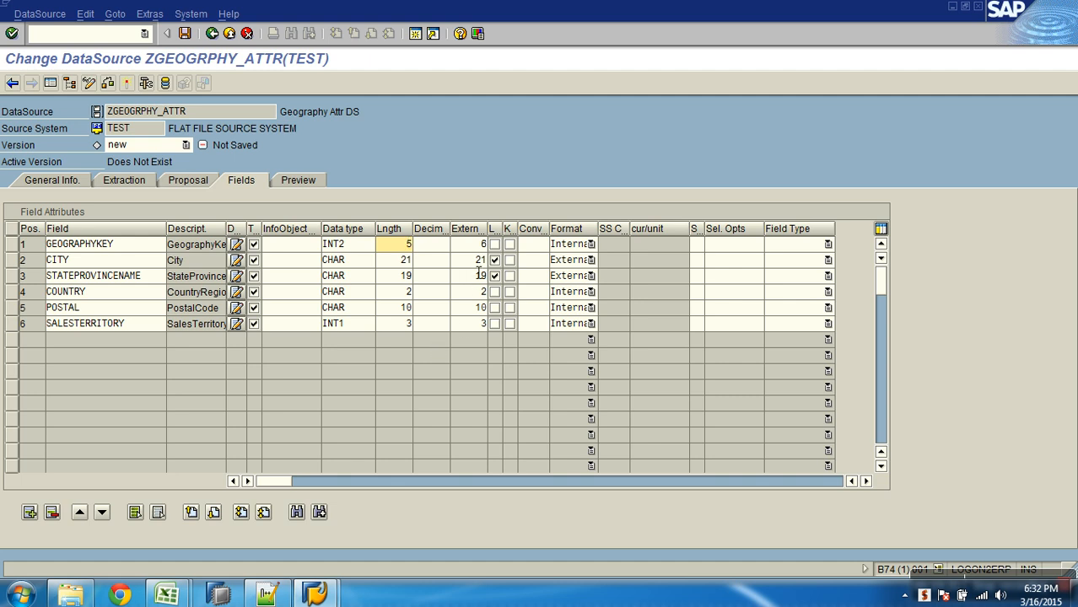
click(364, 251)
double_click(365, 252)
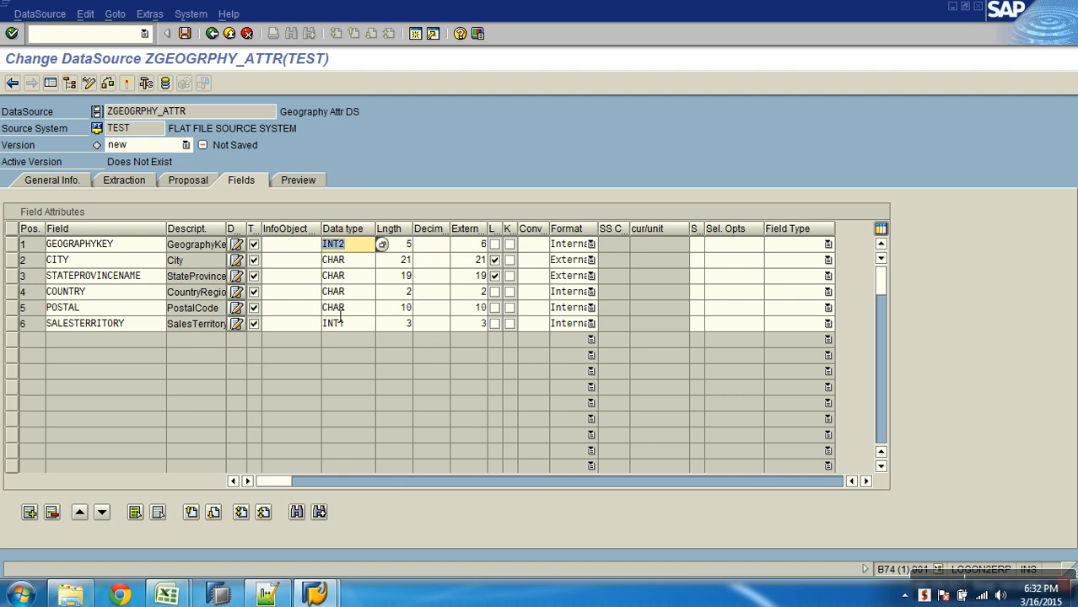
text(NUMC)
click(353, 264)
click(364, 279)
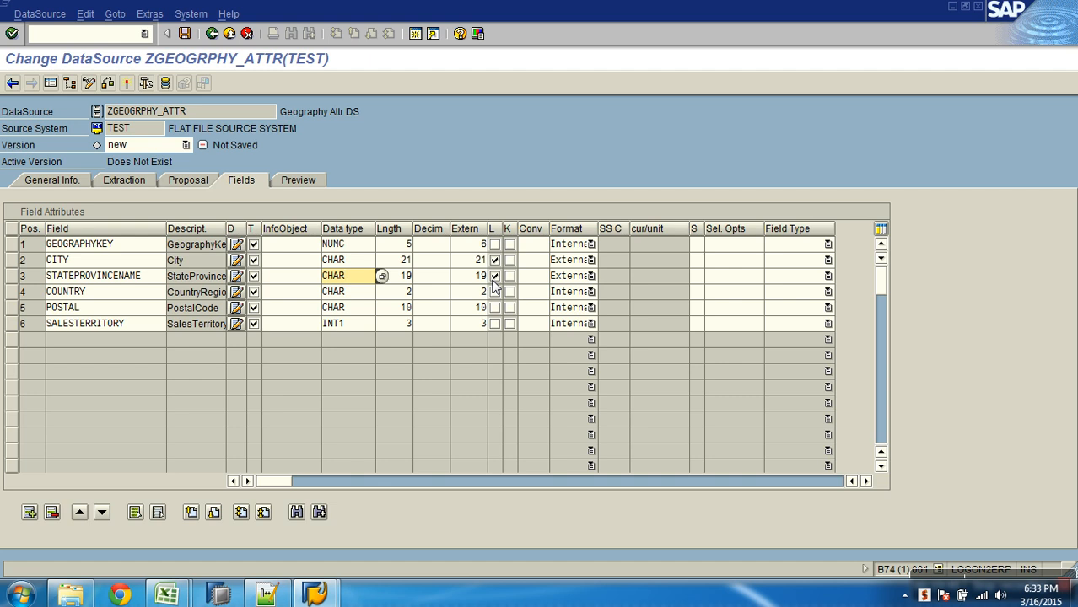
click(412, 249)
text(3)
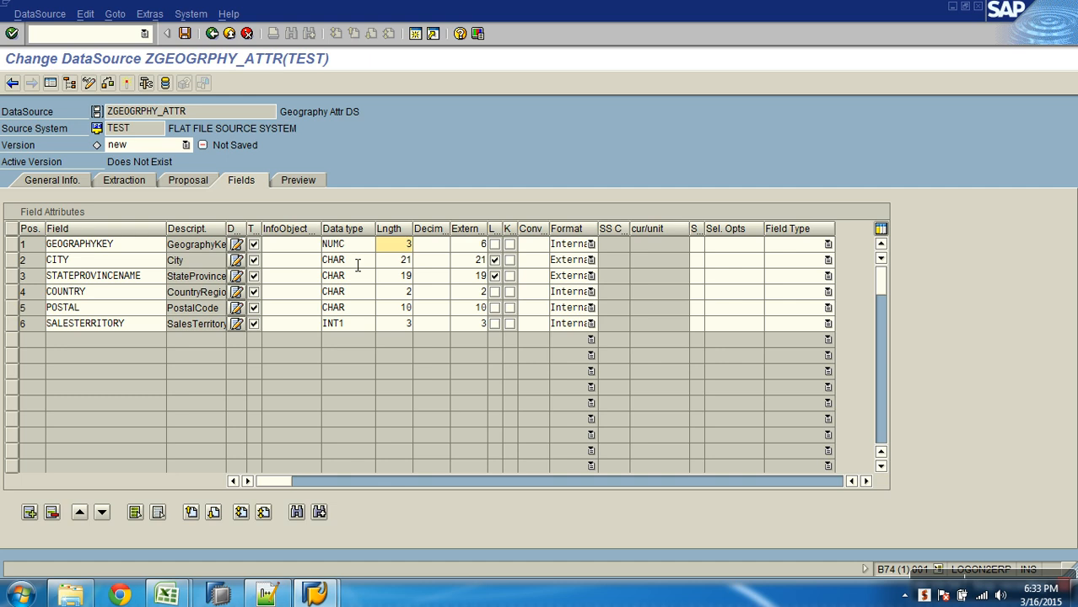
- Set the SALESTERRITORY field's data type to NUMC, try to activate the DataSource, and close the log
double_click(364, 329)
text(N)
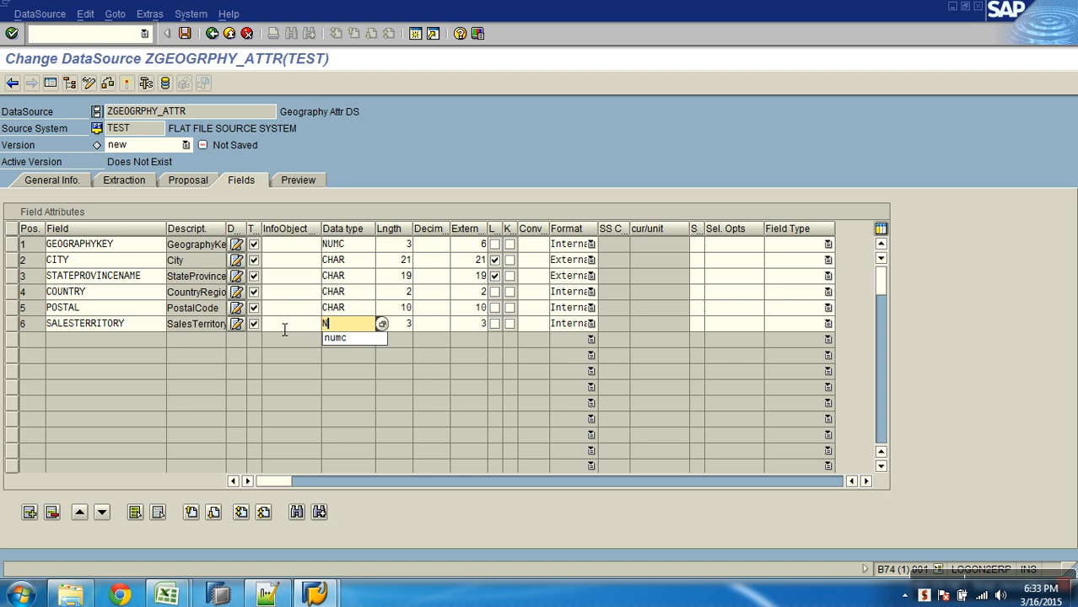
text(UMC)
key(Return)
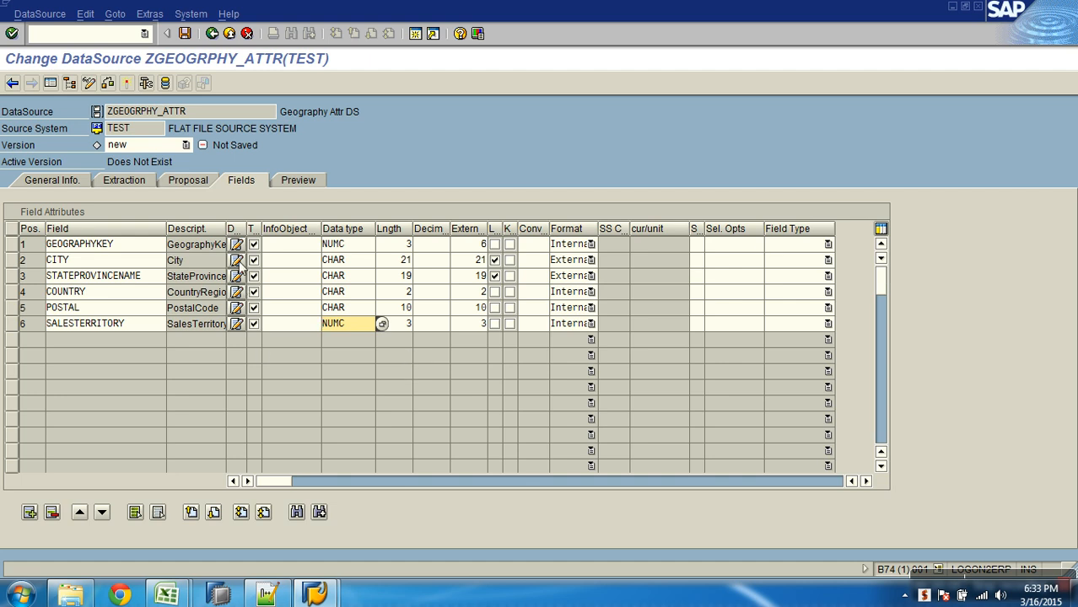
click(126, 84)
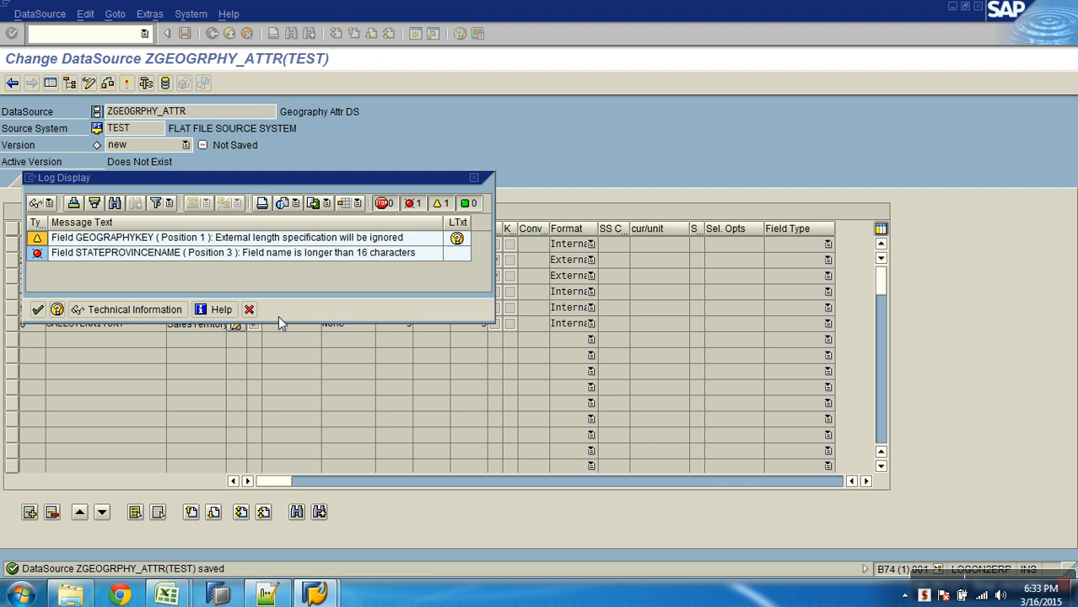
click(249, 310)
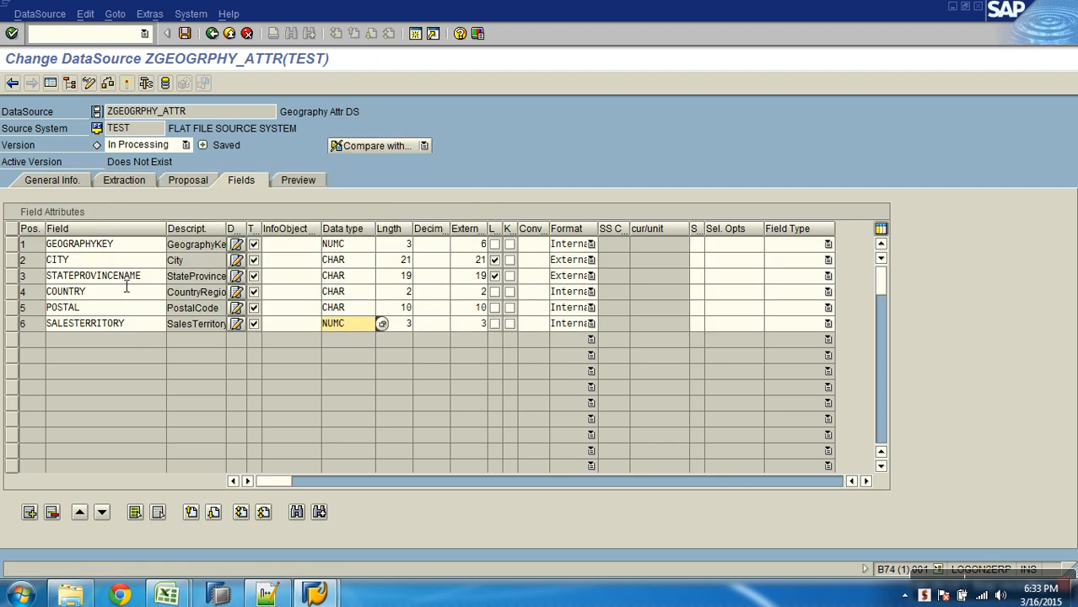
- Shorten the third row's field name to STATEPROVINCE and activate the DataSource, accepting the log
drag(113, 281, 152, 280)
click(151, 281)
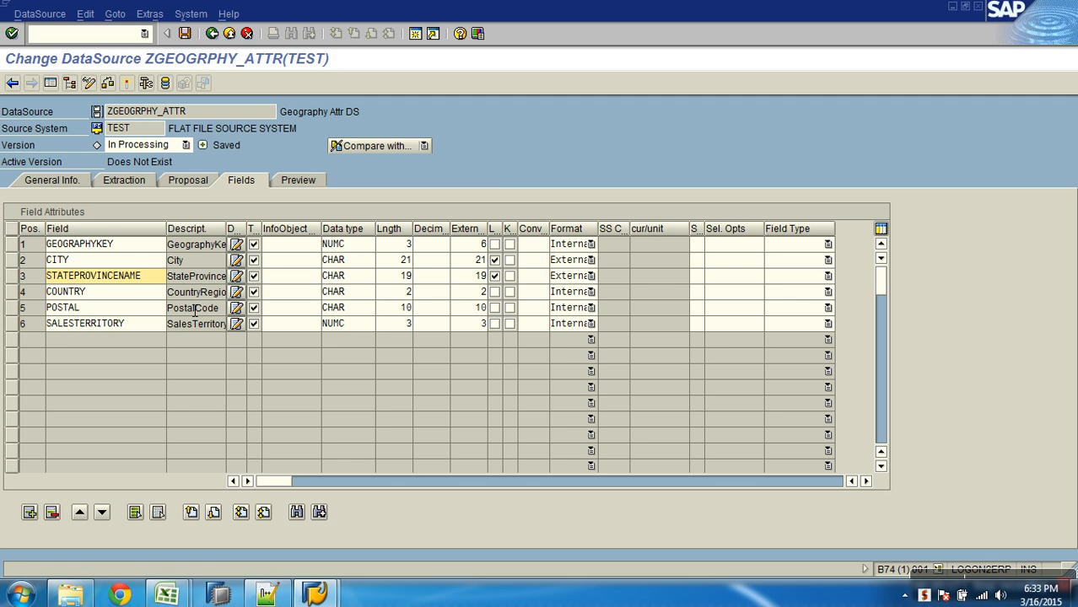
key(BackSpace)
key(BackSpace)
key(BackSpace)
key(BackSpace)
key(Return)
key(ctrl+s)
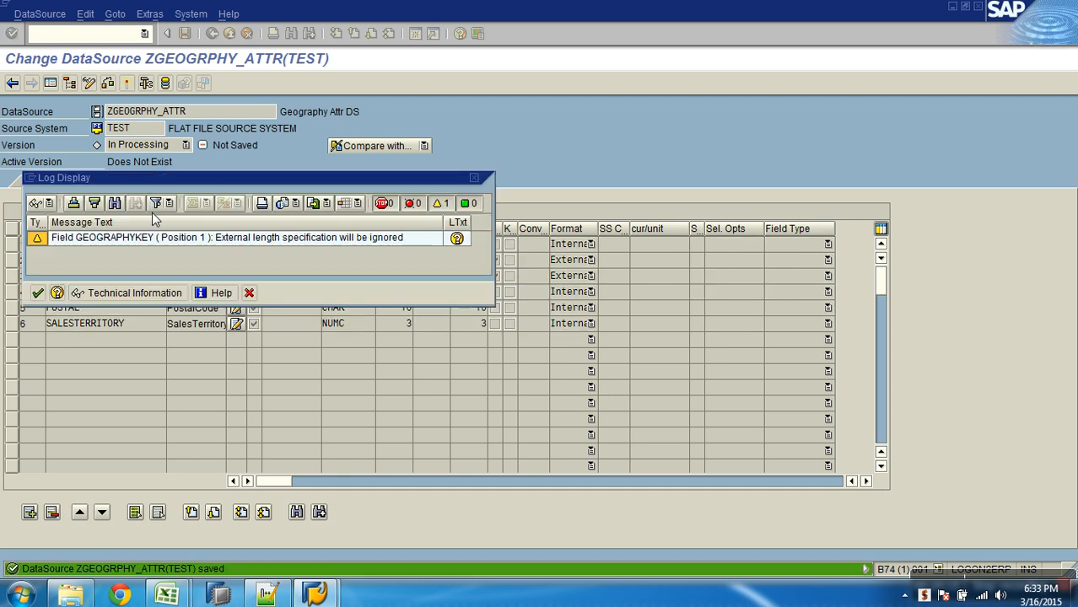
click(37, 293)
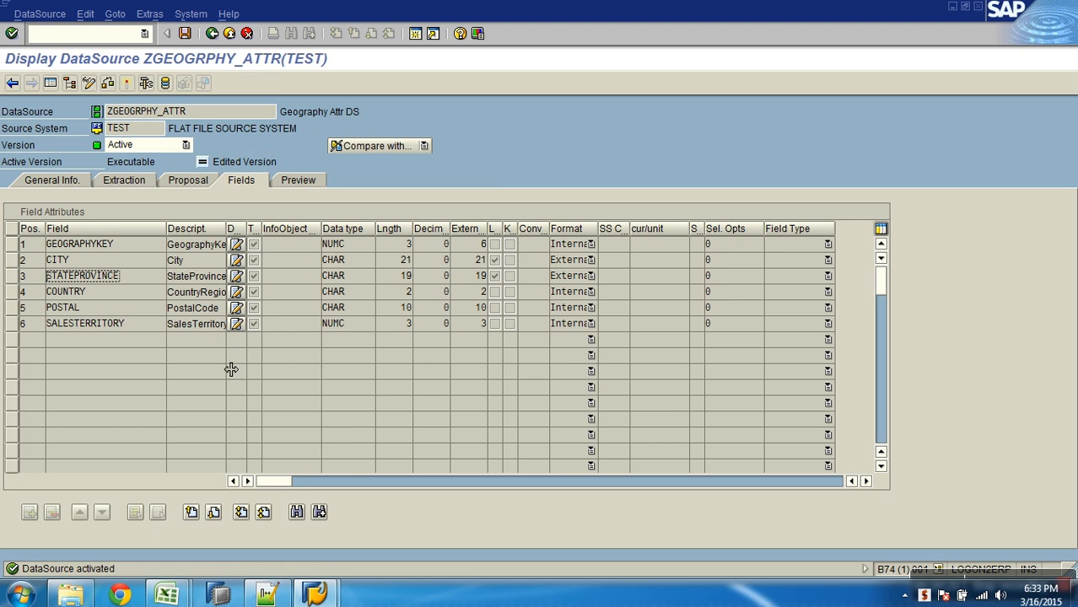
- Close Geography_details.csv in Excel without saving its changes and return to the DataSource in SAP
mouse_move(175, 595)
click(304, 523)
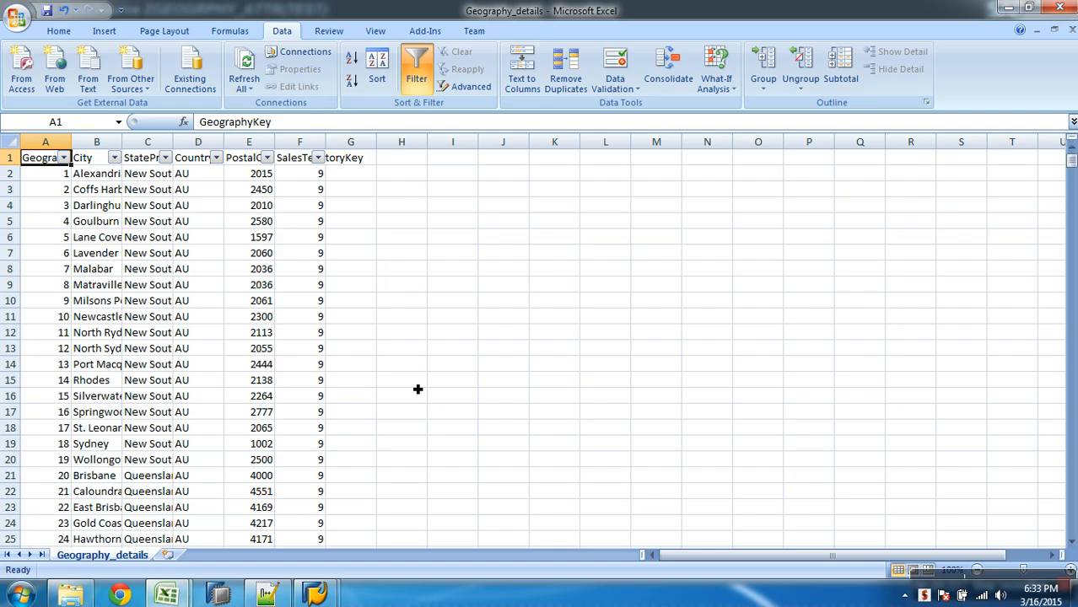
click(1071, 30)
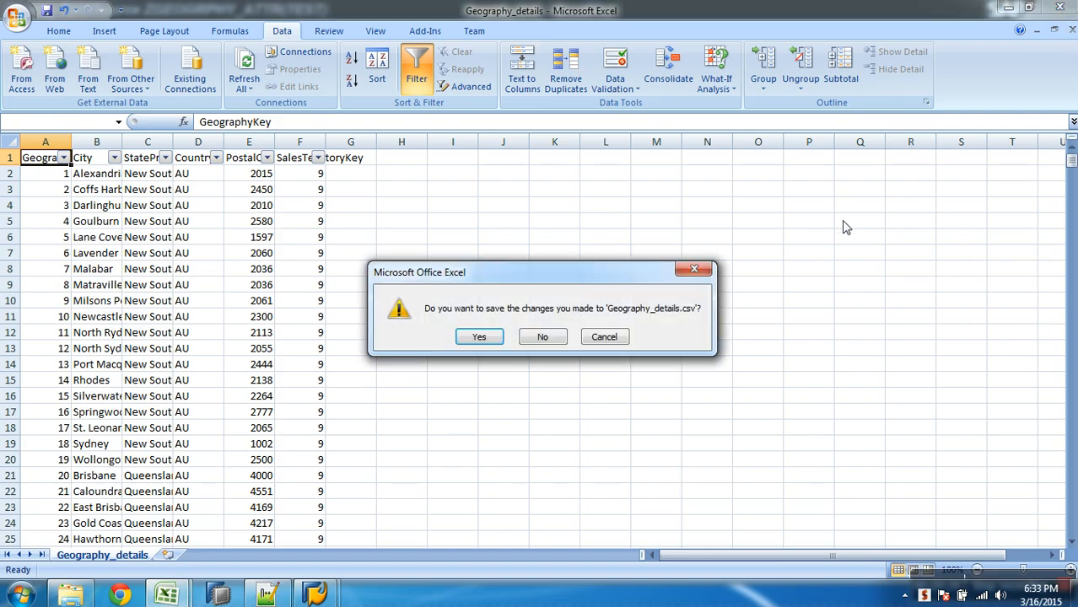
click(553, 335)
key(alt+Tab)
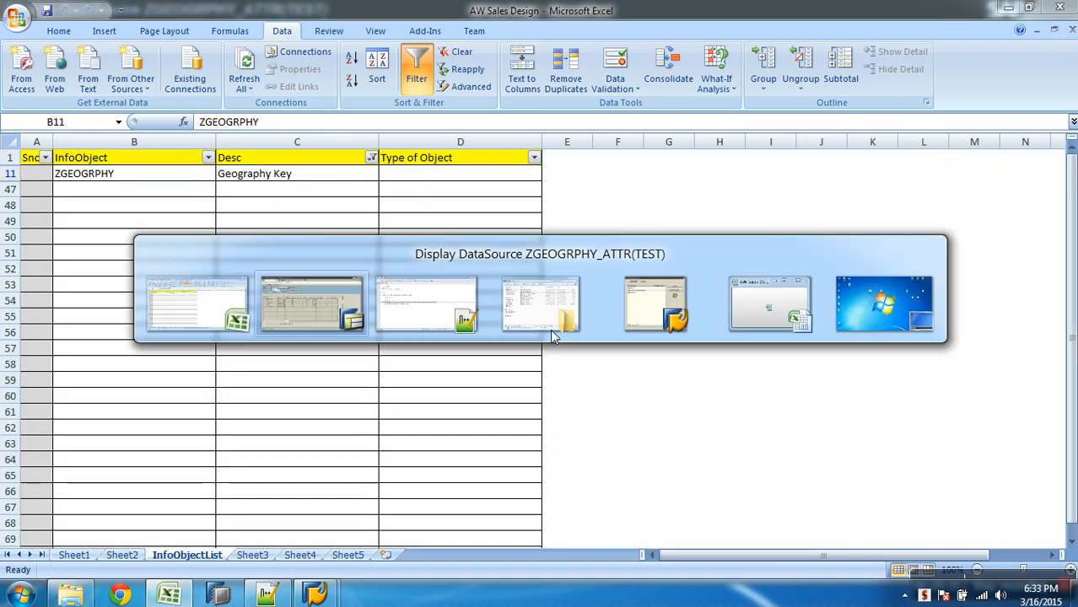
- Preview the DataSource's data with 10000 records, review the rows through to the last one, and leave the DataSource
click(296, 182)
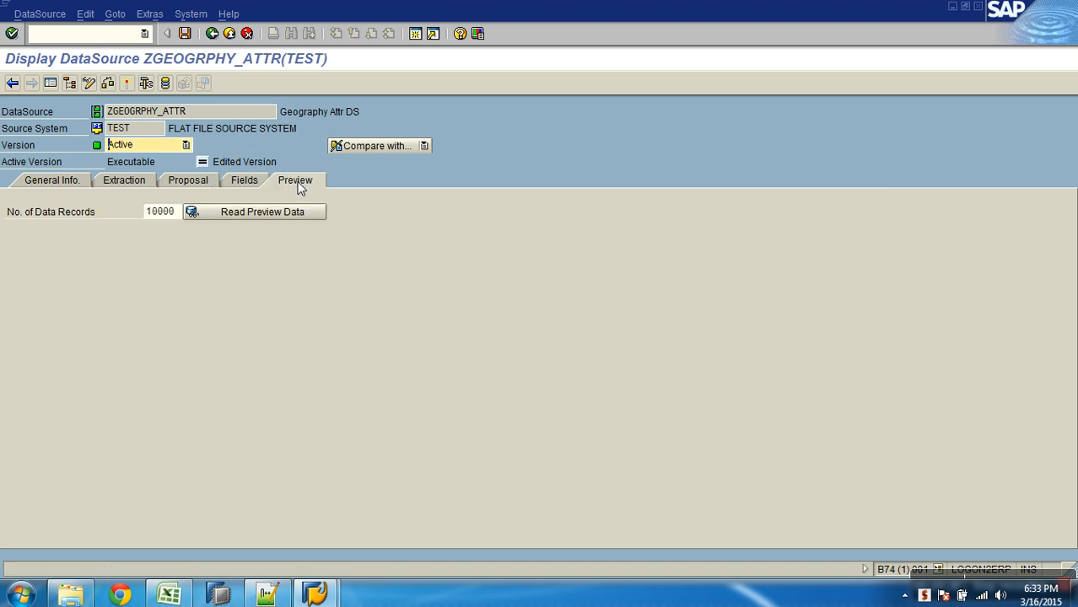
click(293, 211)
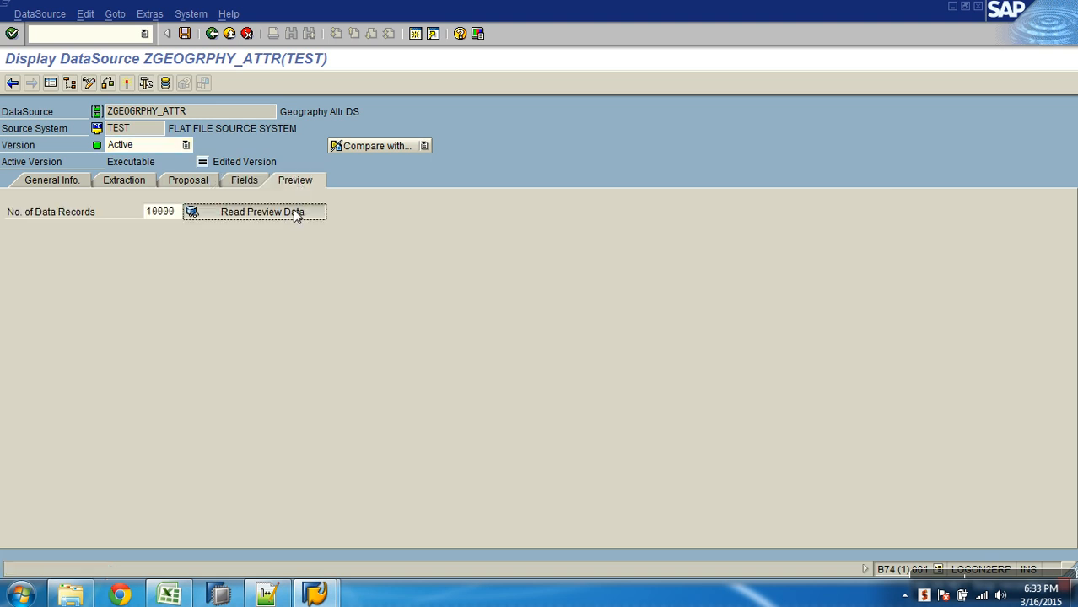
click(154, 213)
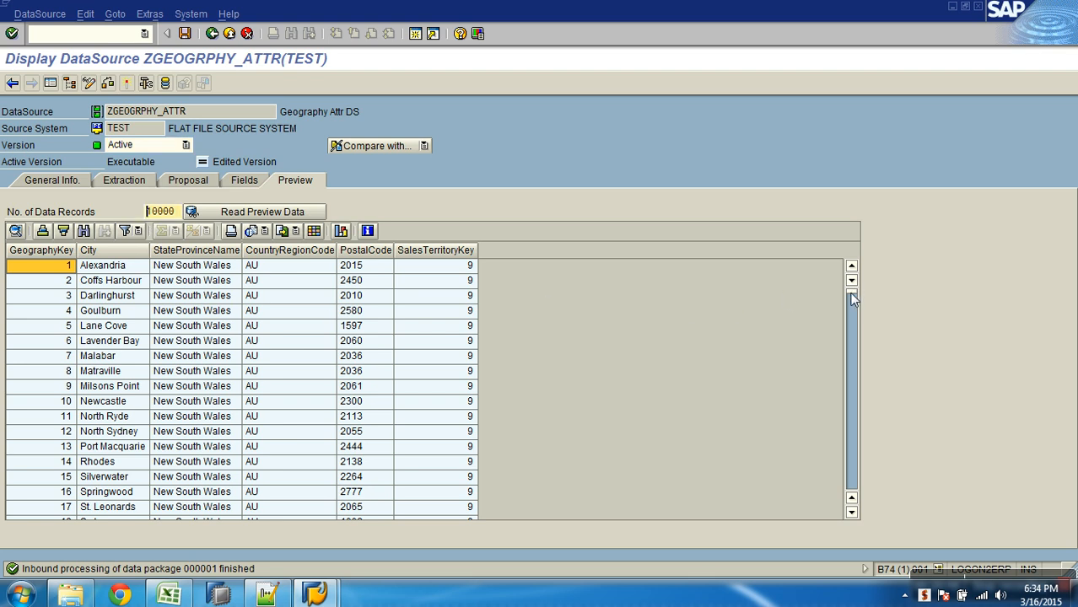
drag(865, 403, 867, 529)
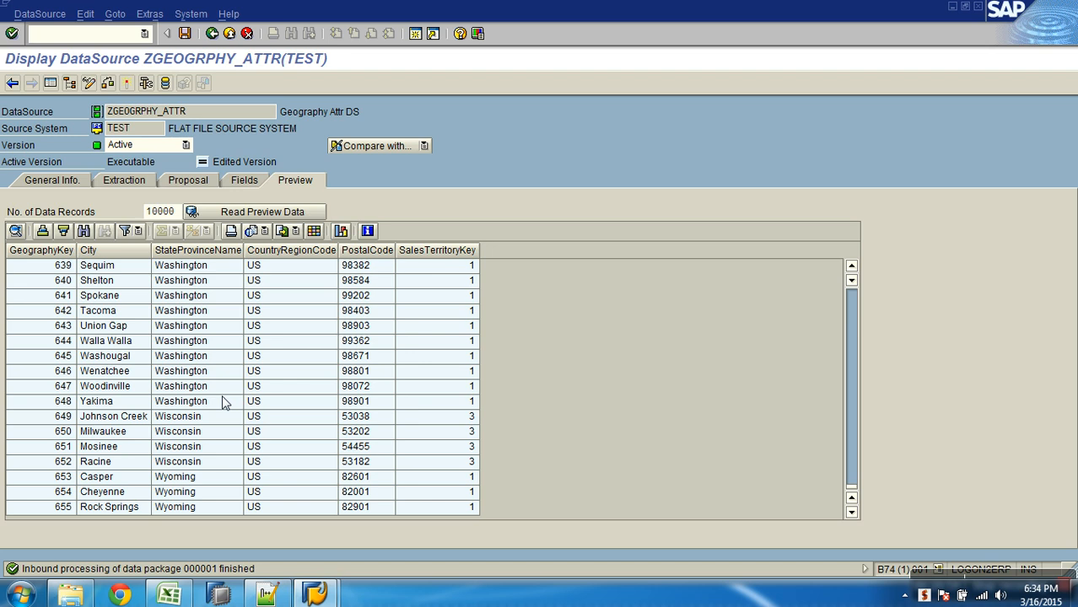
click(230, 34)
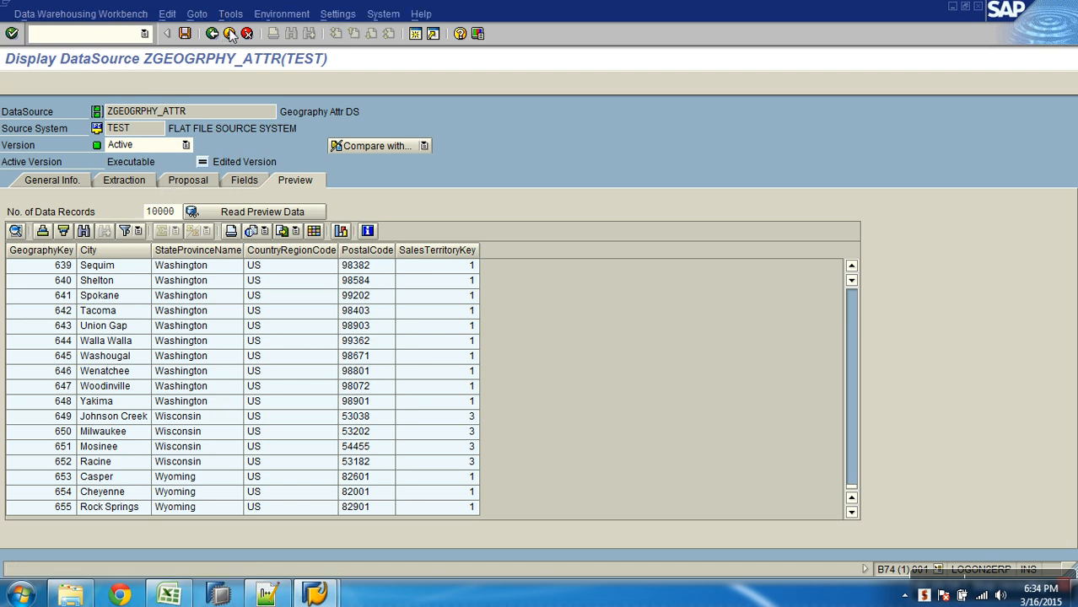
- Try to show the ascending data flow of Geography Key (Attributes) among the InfoProviders
click(403, 255)
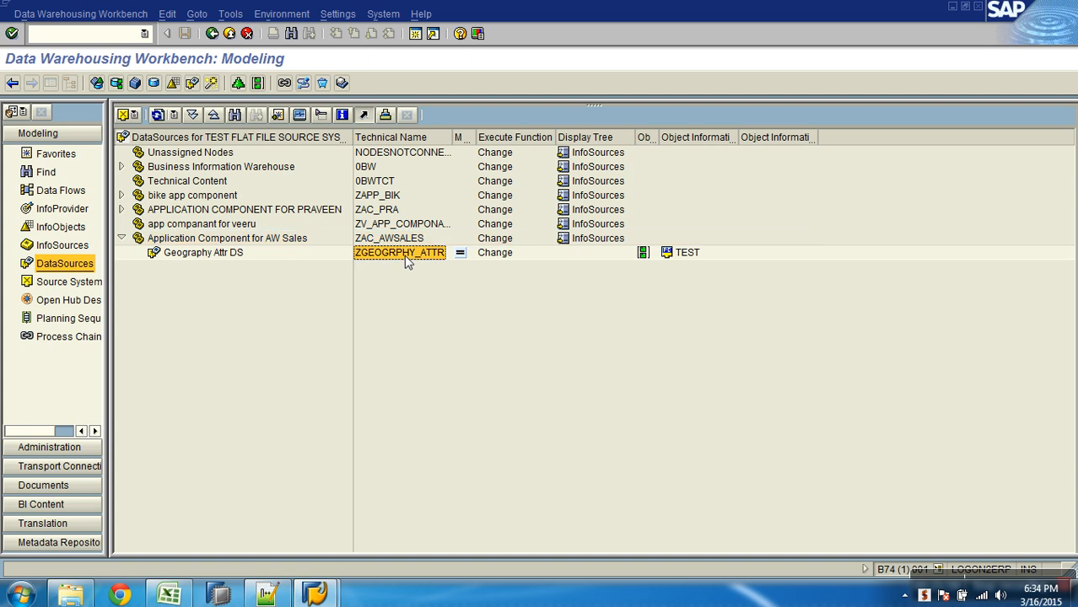
click(62, 209)
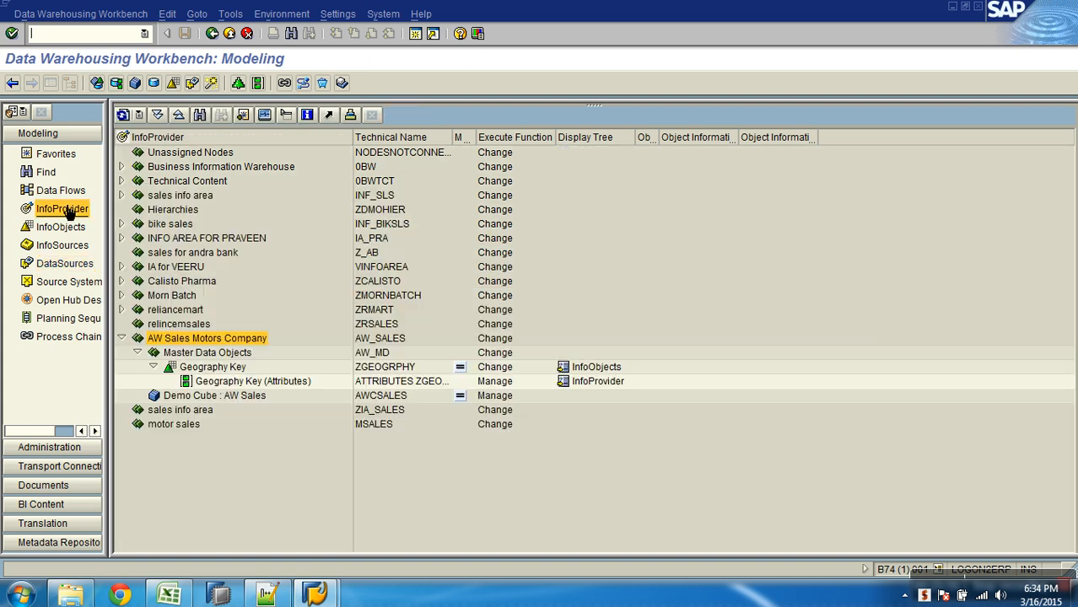
click(241, 382)
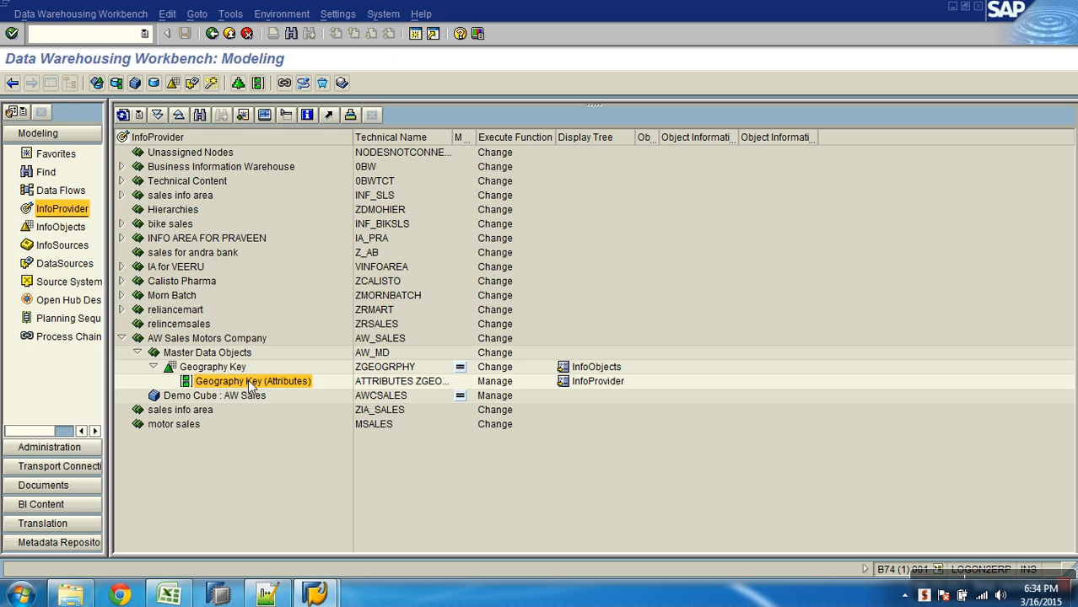
right_click(251, 385)
mouse_move(342, 481)
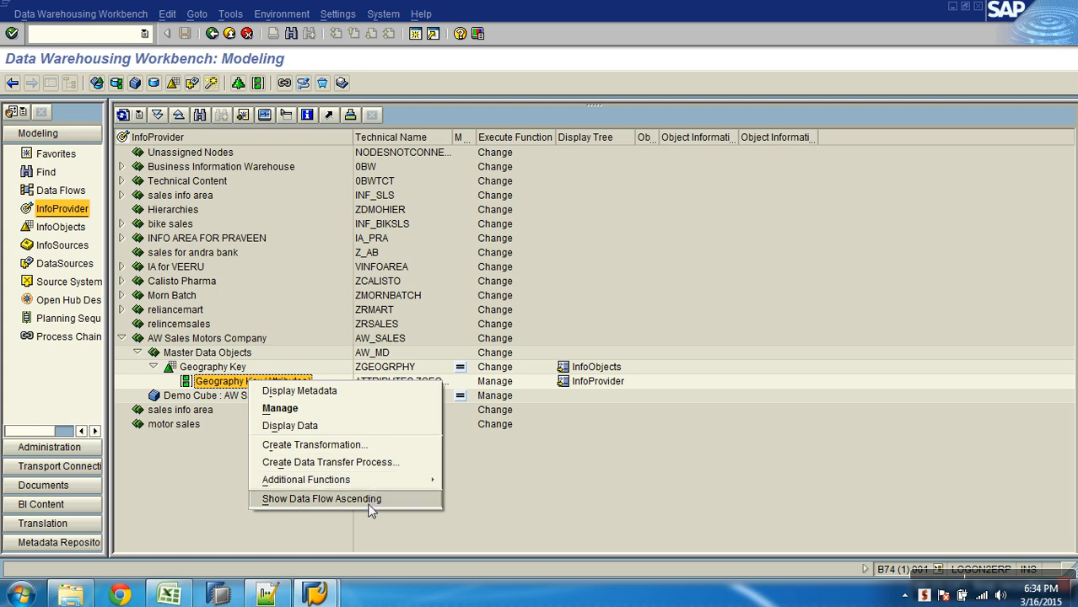
click(368, 501)
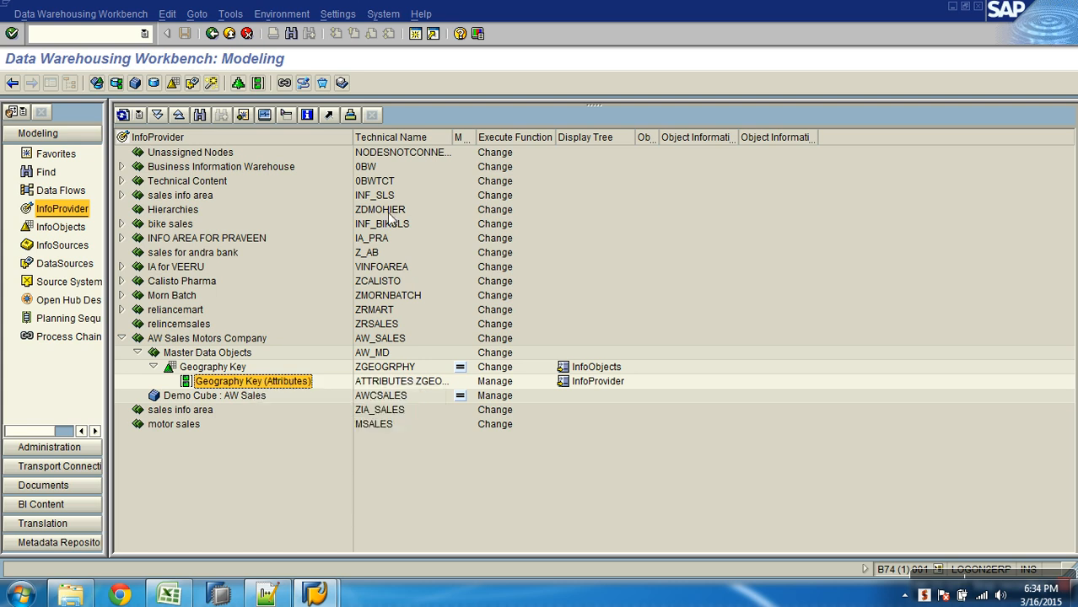
right_click(247, 385)
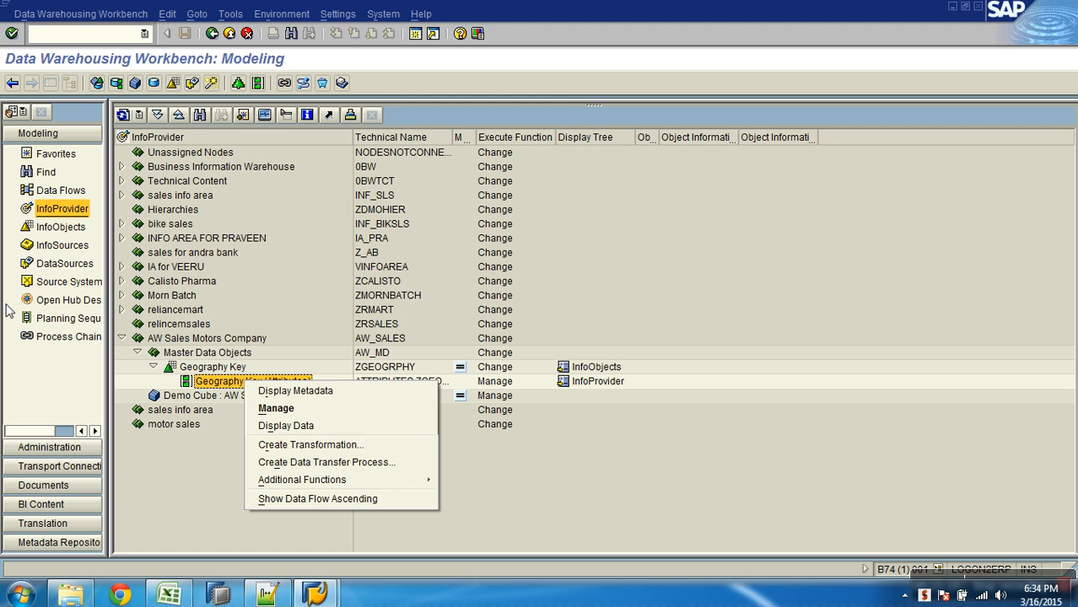
- Display the data flow of DataSource ZGEOGRPHY_ATTR with its start object expanded upwards, and close the data flow display
click(65, 264)
click(186, 256)
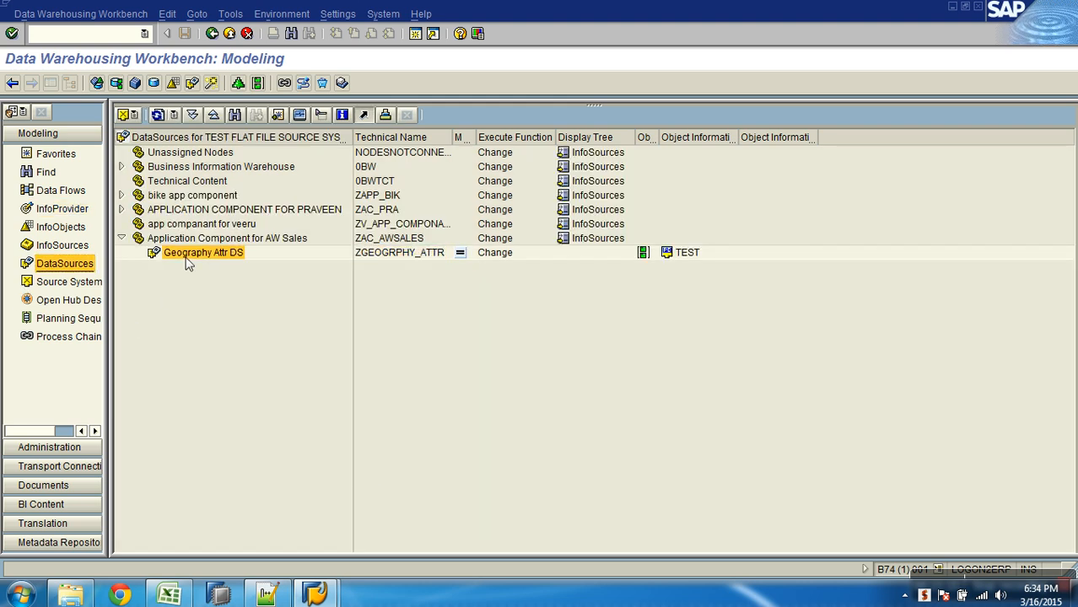
right_click(187, 264)
click(251, 349)
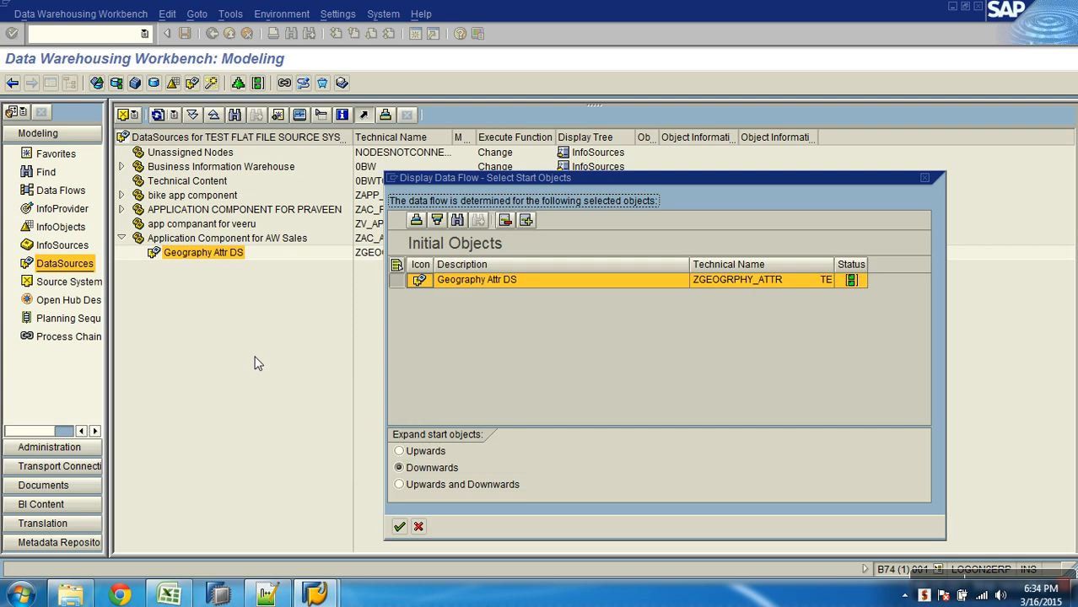
click(411, 451)
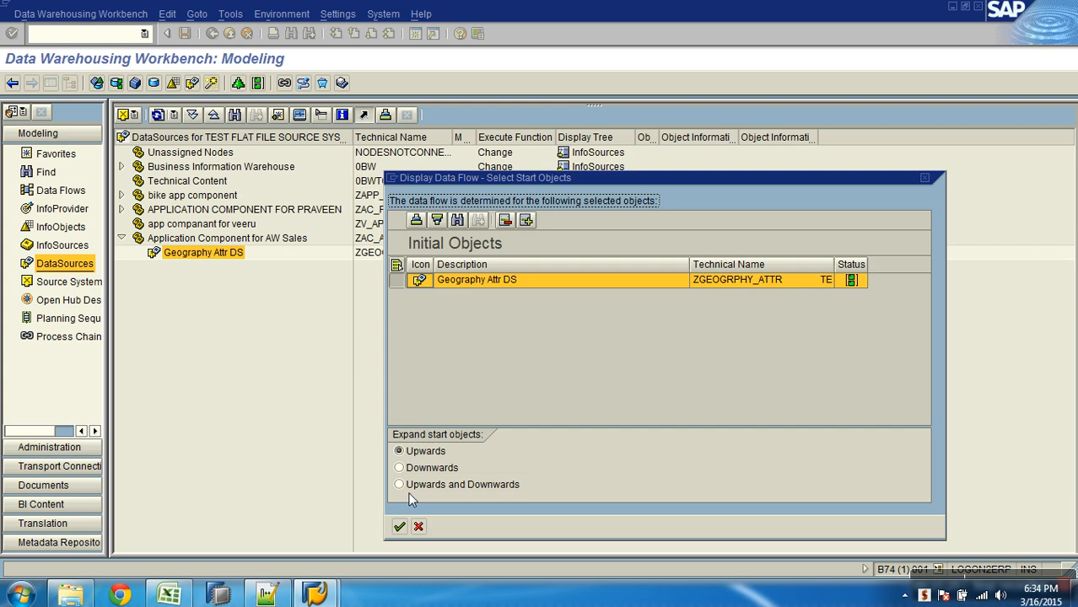
click(400, 526)
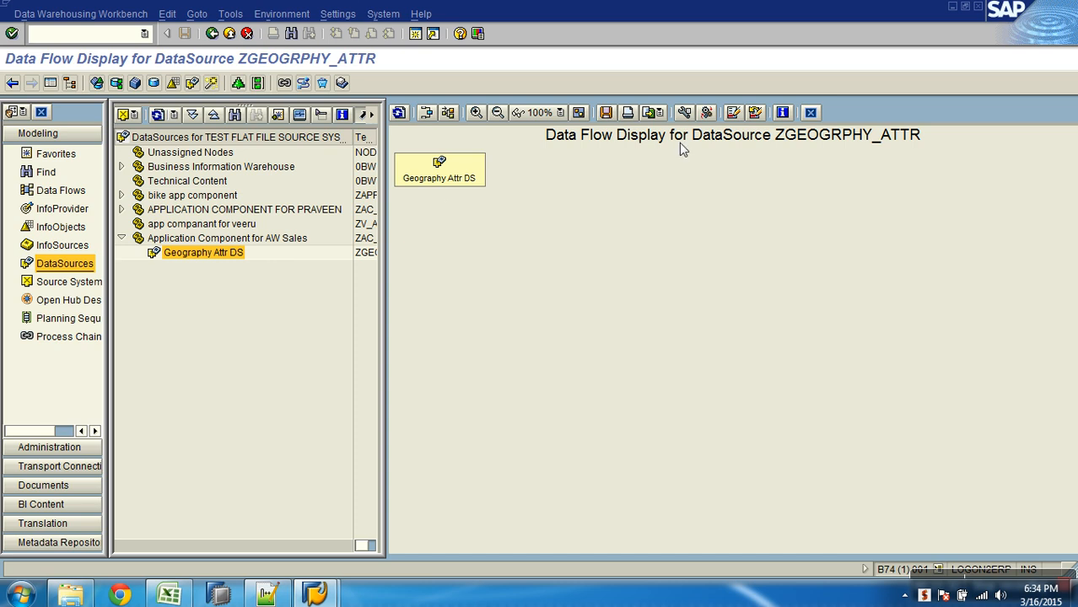
click(809, 113)
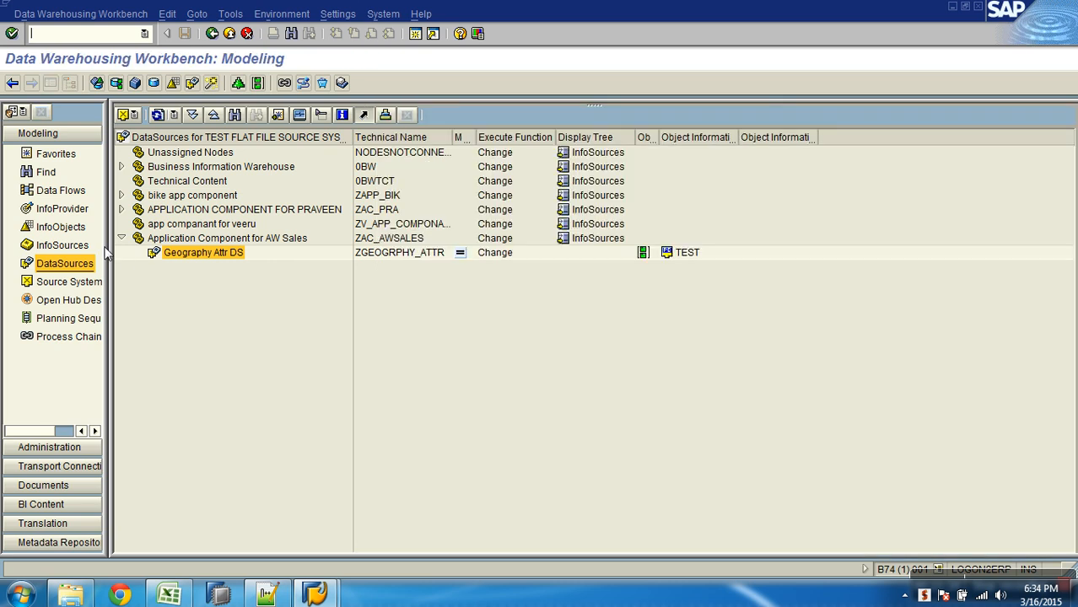
- Examine the DataSource ZGEOGRPHY_ATTR and the Geography Key (Attributes) InfoProvider in their respective trees
click(76, 210)
click(71, 267)
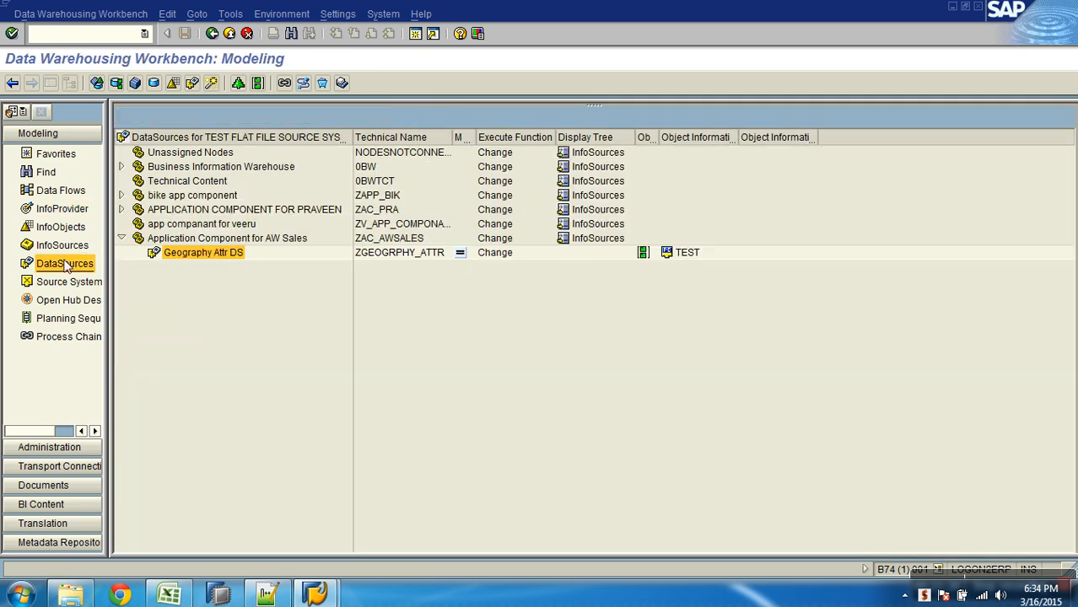
click(389, 257)
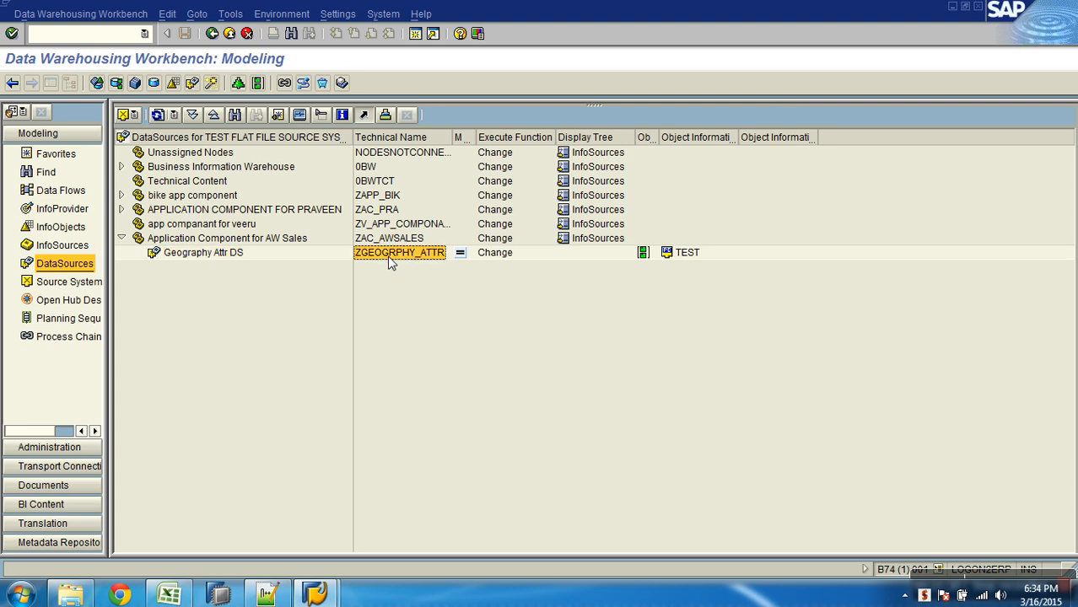
click(59, 209)
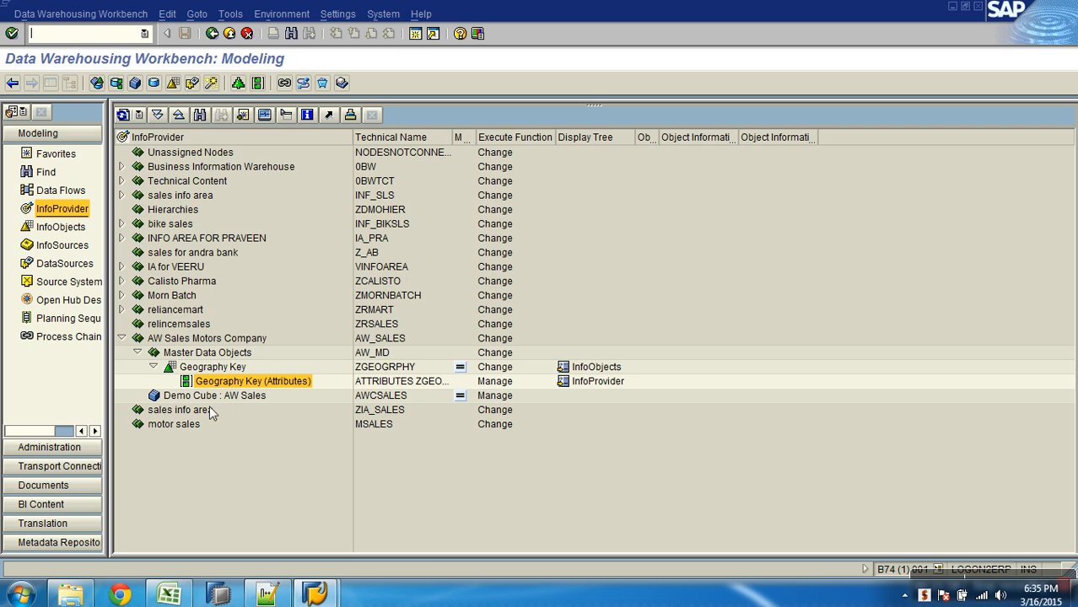
- Switch to the Notepad++ notes and add "3. Create Transformations" below the DataSource notes, separated by a blank line
click(266, 595)
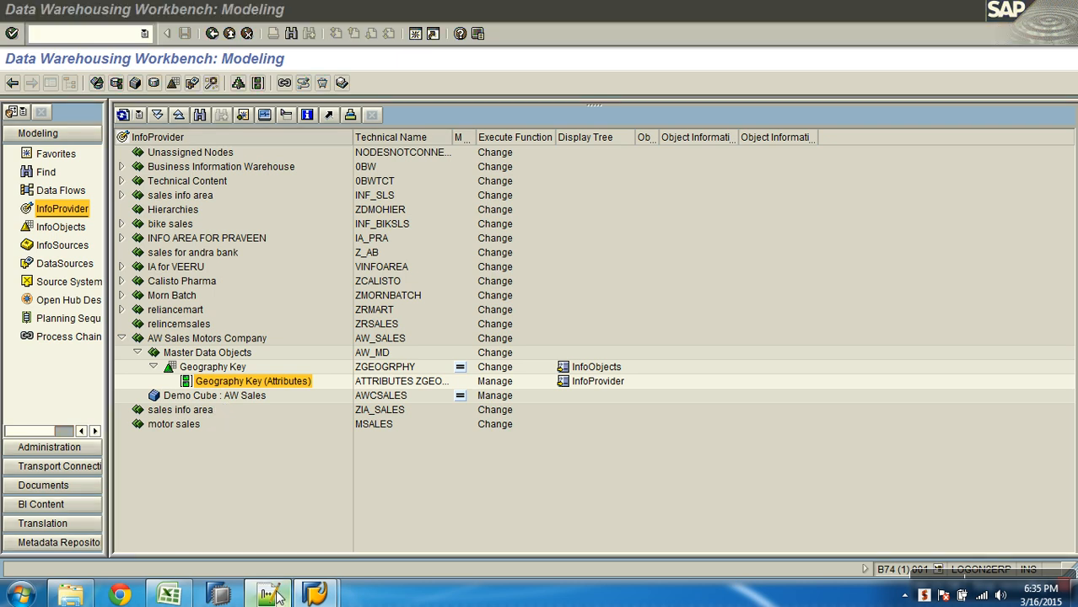
click(384, 302)
key(Return)
key(Return)
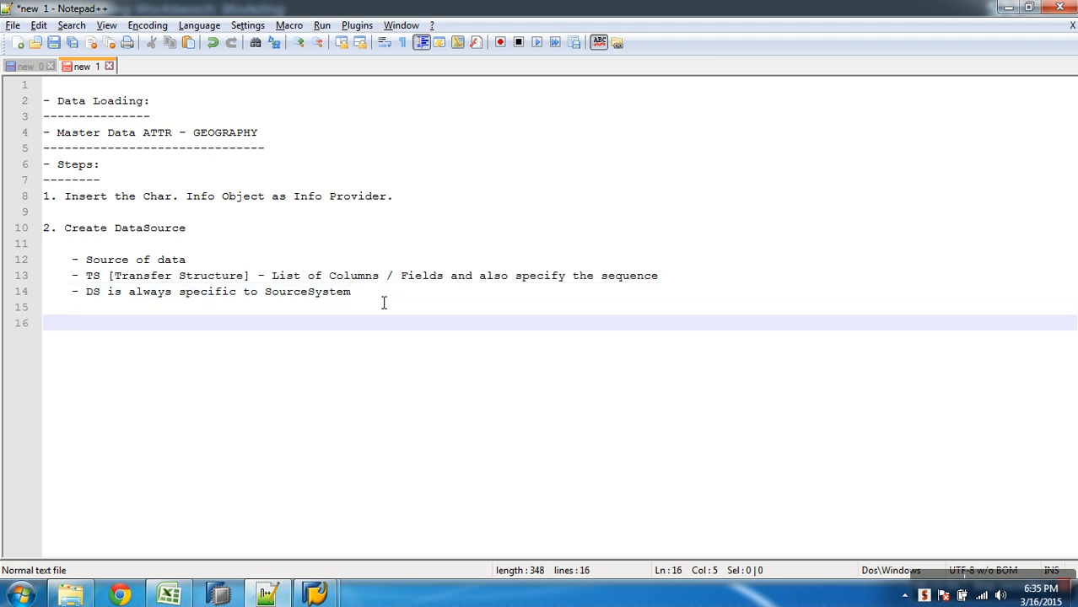
text(3. Cre)
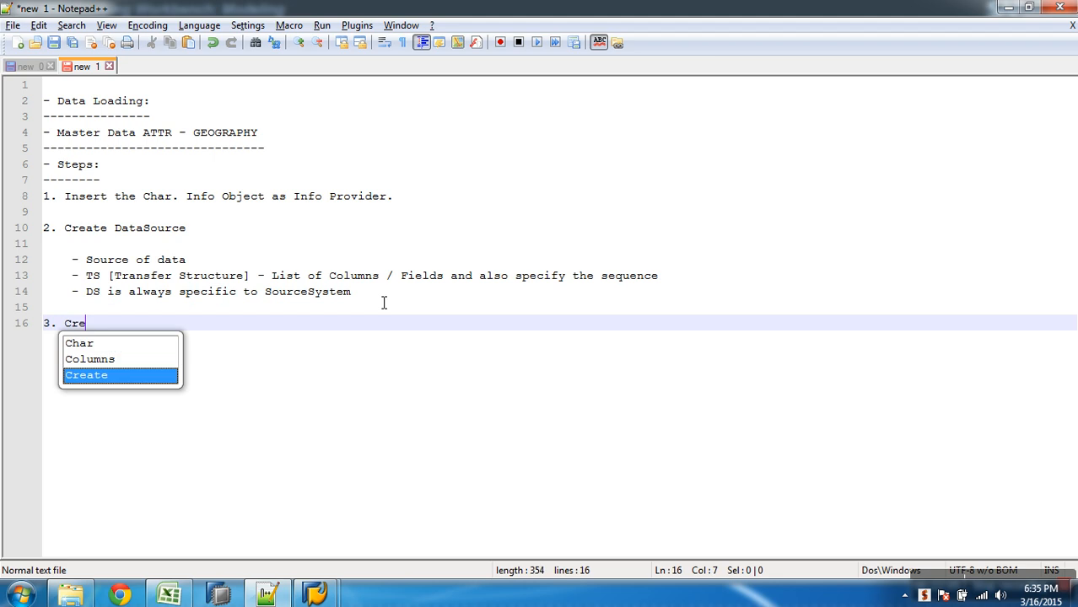
text(ate Trans)
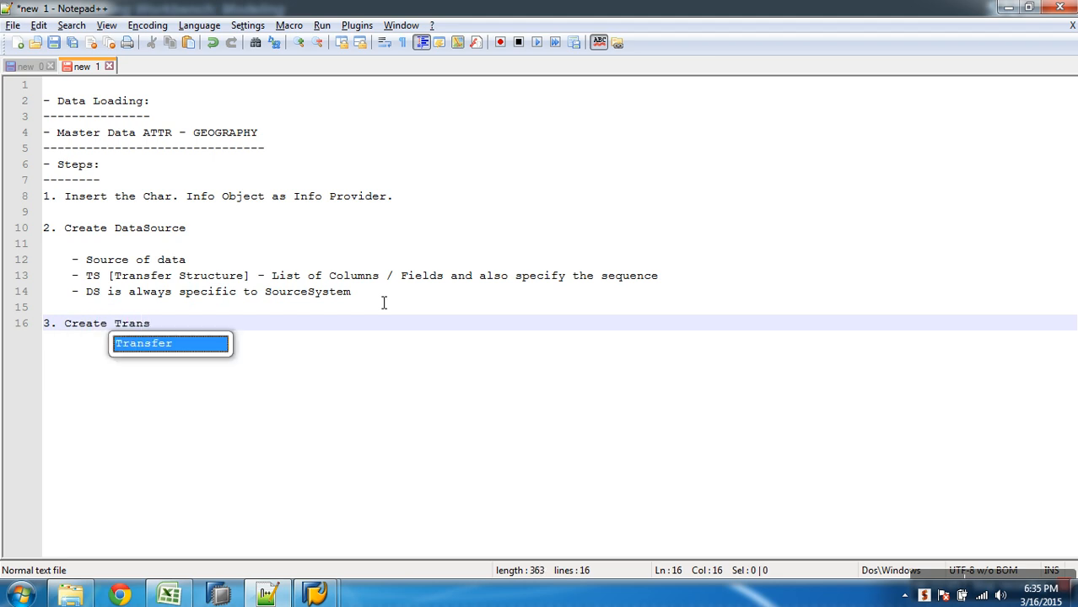
text(formations )
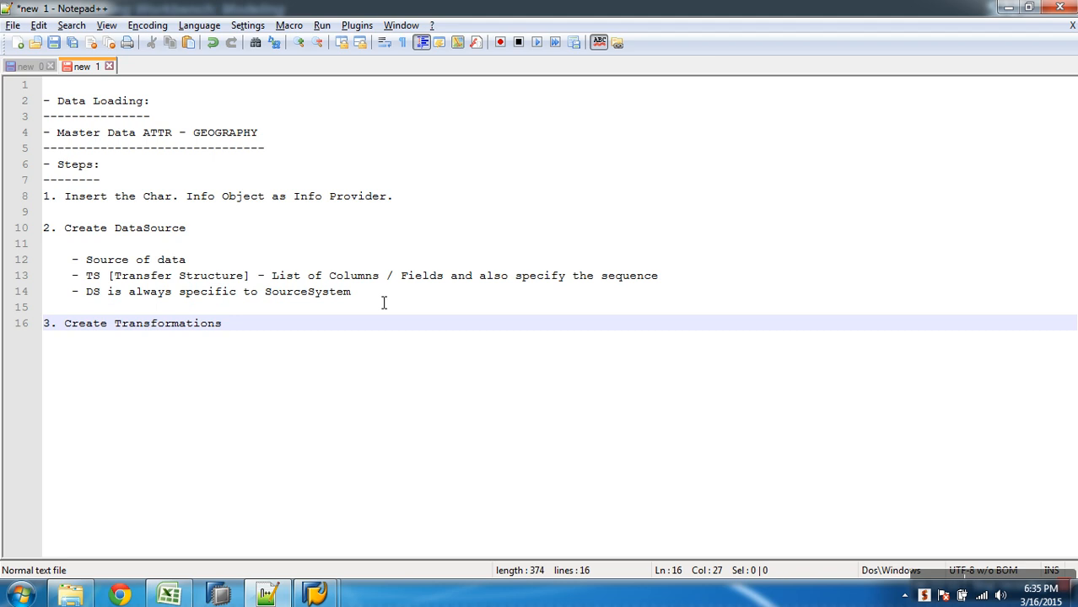
text(to mapp the SO)
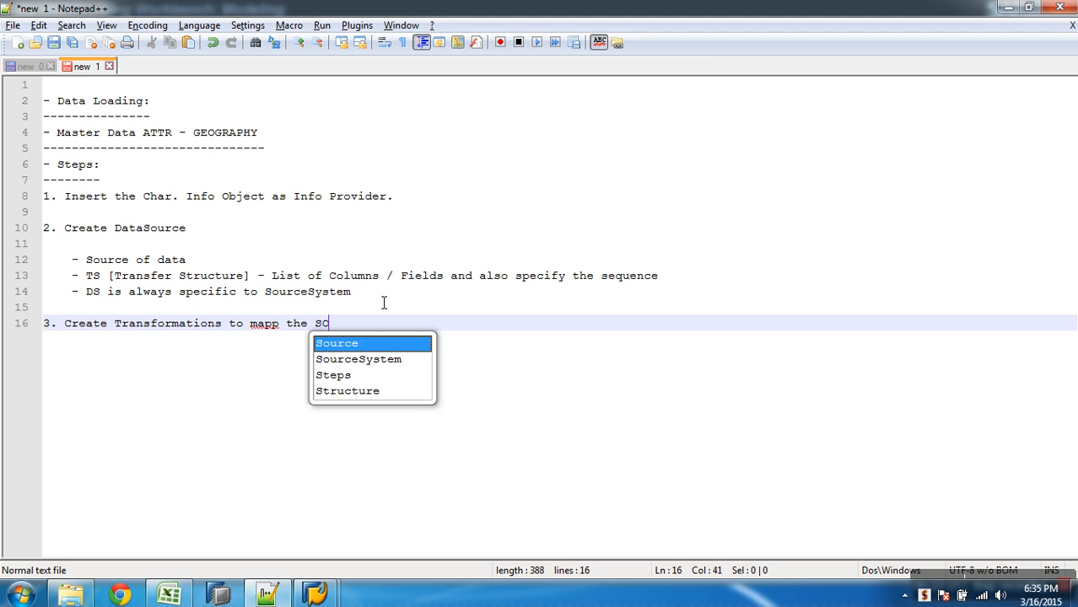
text((Data)
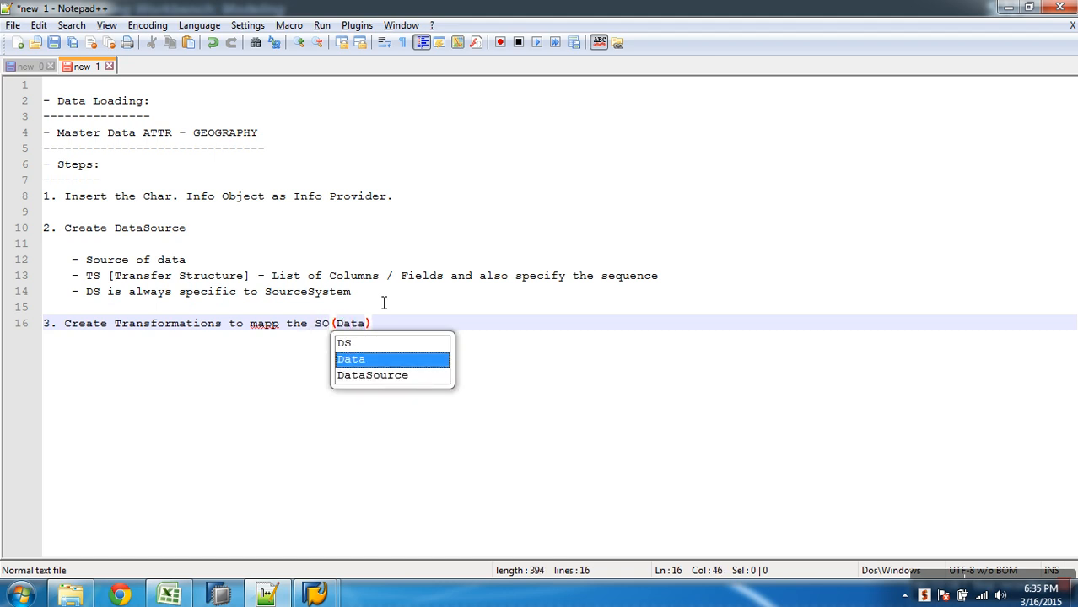
text(Source)
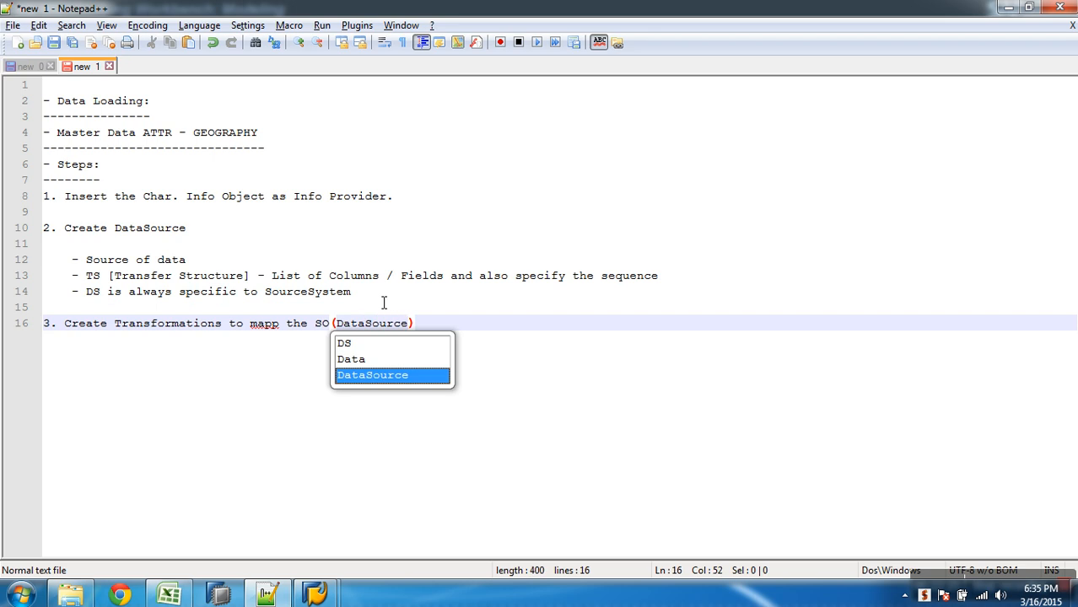
- Extend the third numbered line with "to mapp the SO(DataSource) and"
key(End)
key(BackSpace)
key(BackSpace)
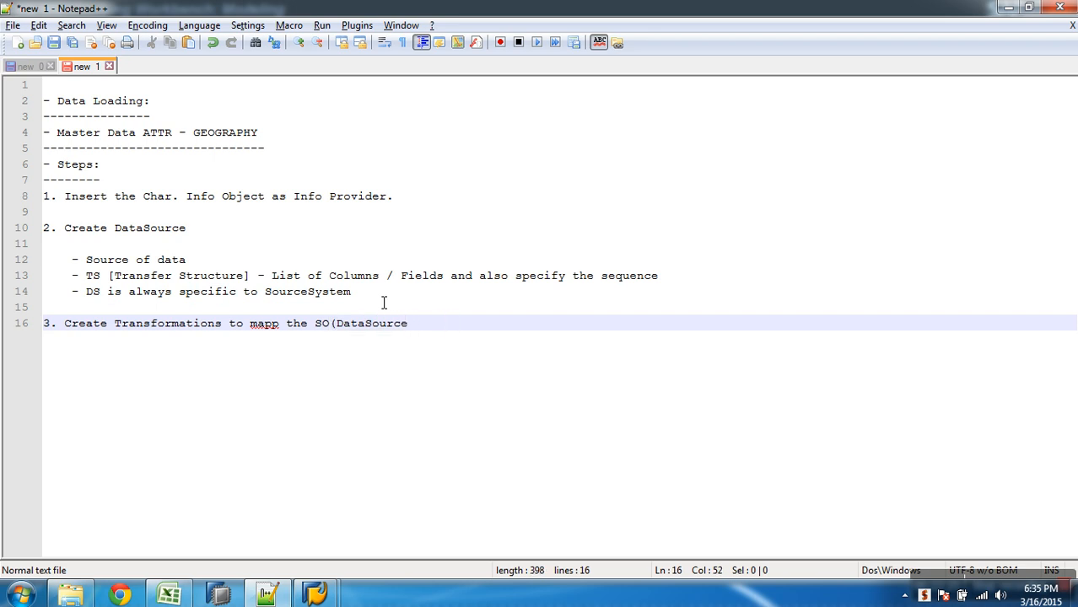
text() and )
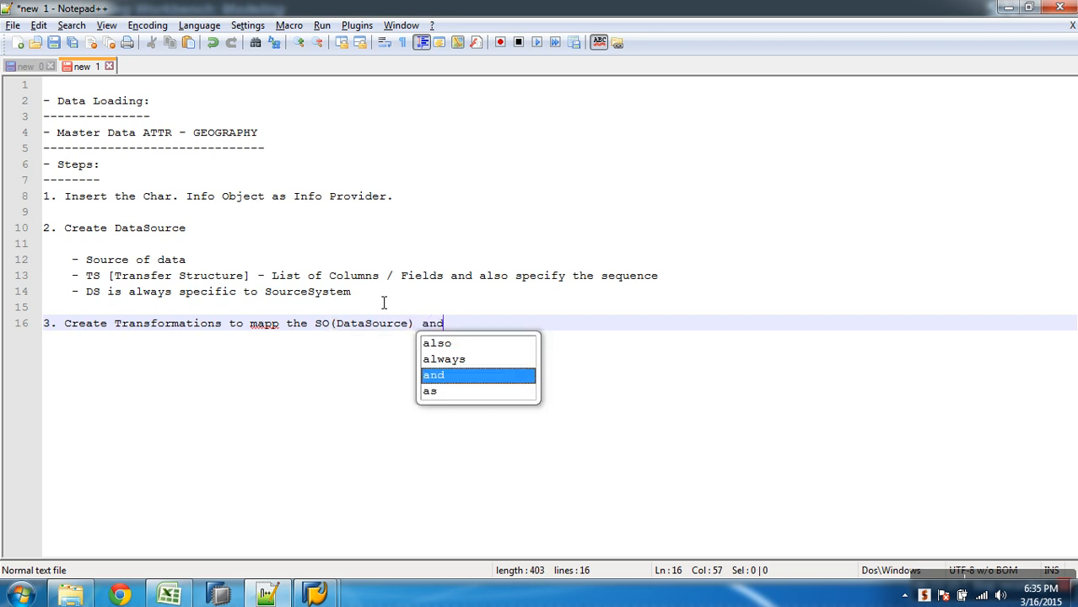
text(TO)
text(()
text(MD)
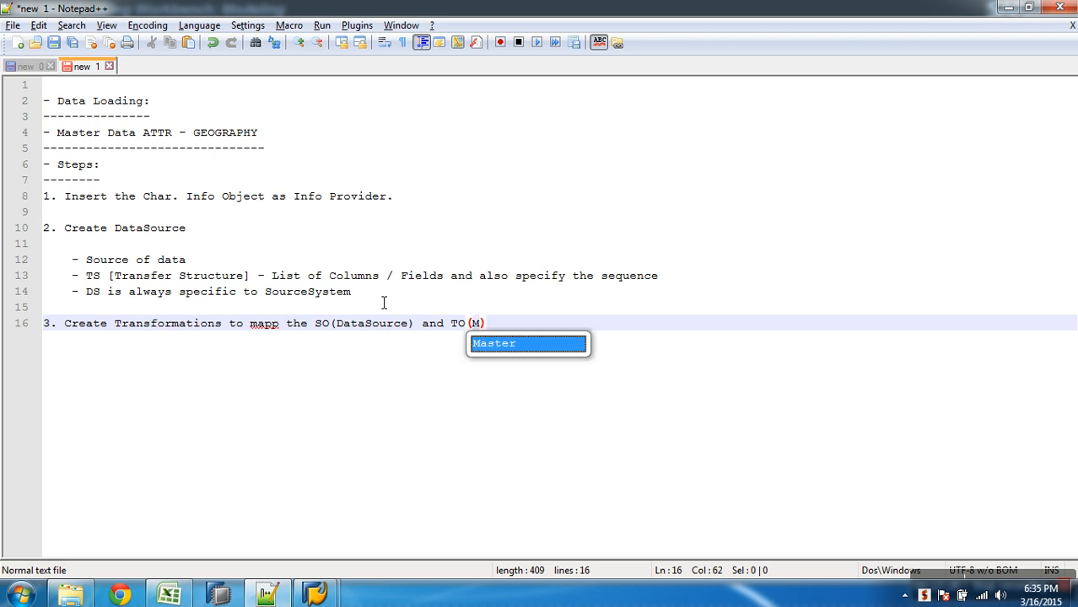
text(-ATTR)
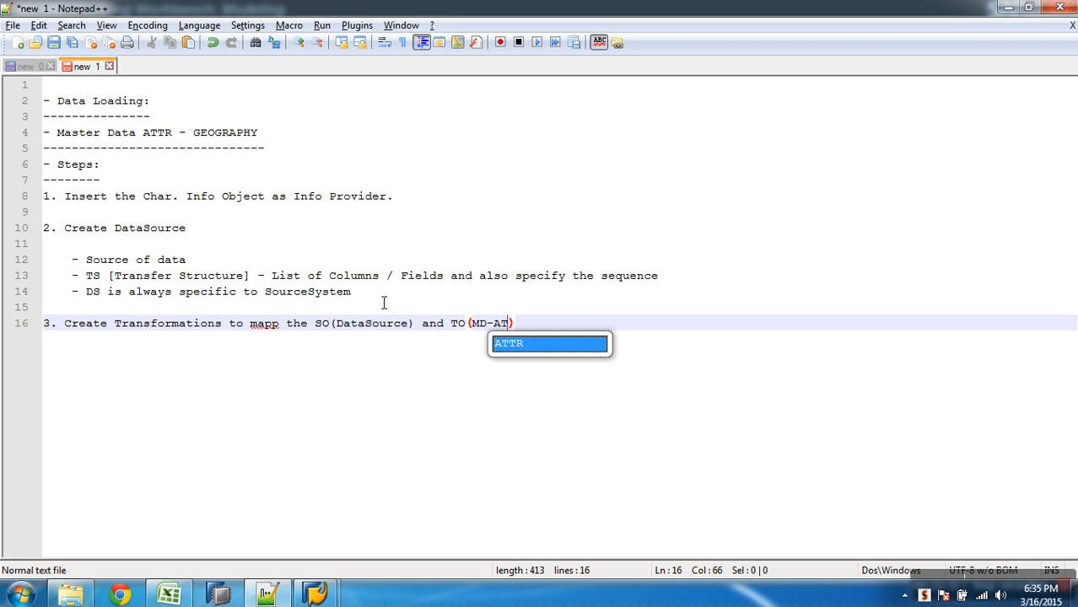
- Complete the third numbered line with the target object "TO(MD-ATTR)"
key(End)
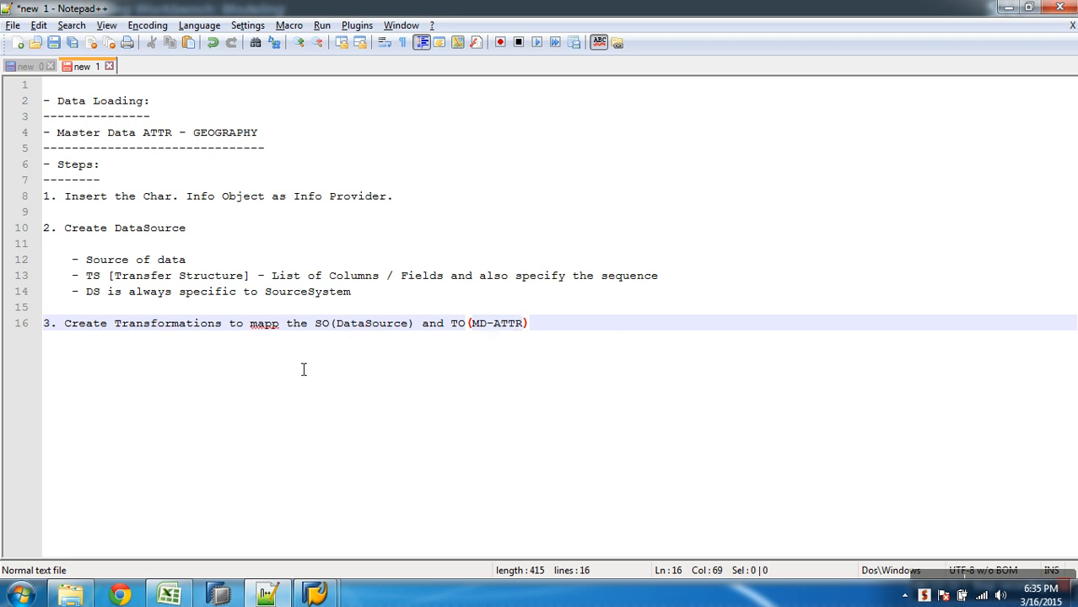
- Correct the misspelled "mapp" to "map" in the third numbered line and insert a period directly after it
right_click(271, 329)
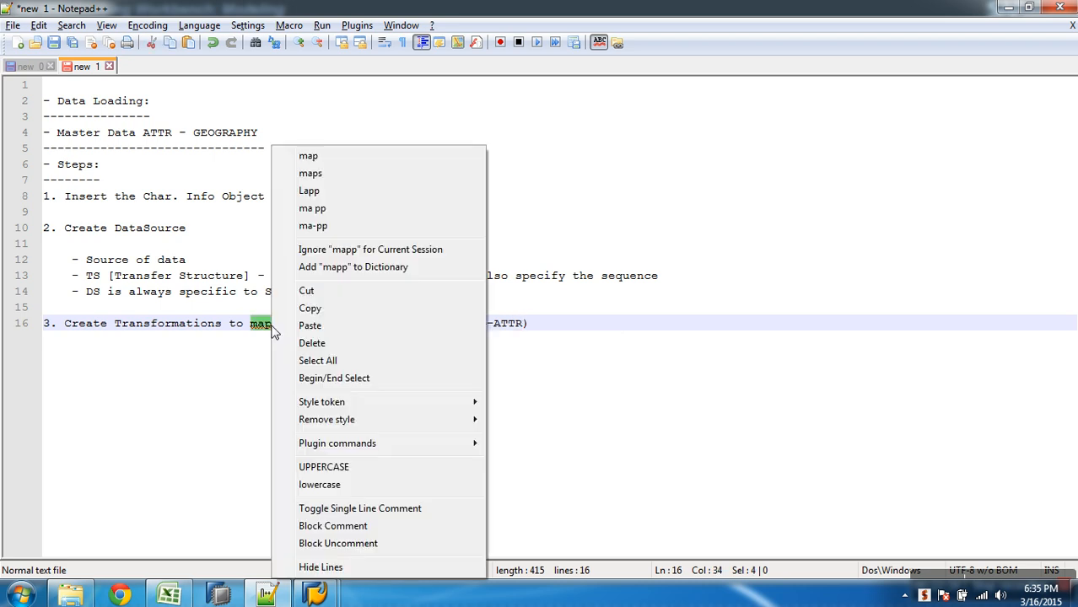
click(317, 155)
key(End)
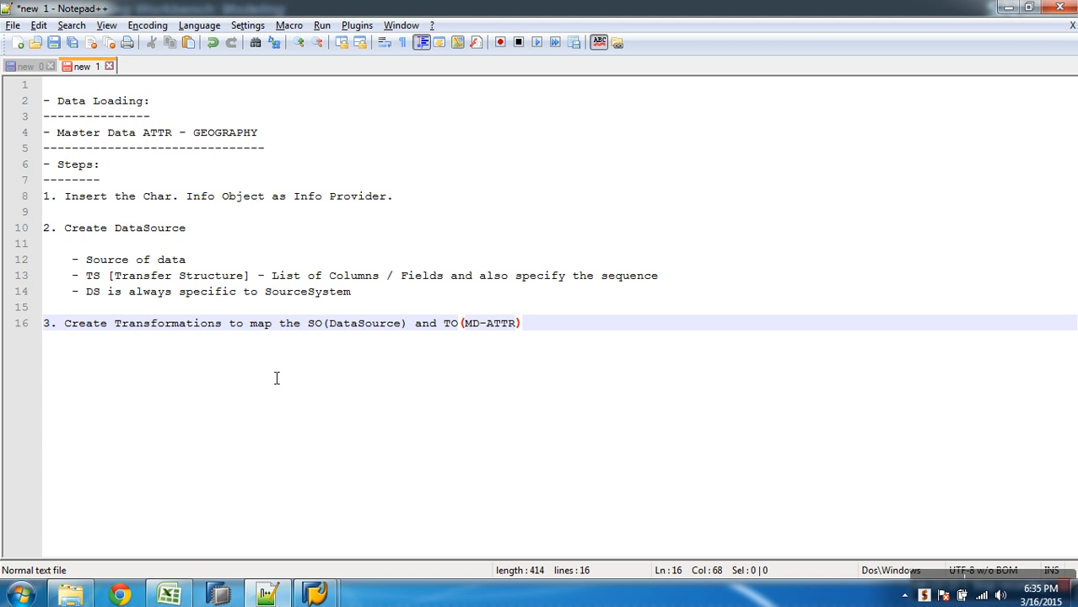
click(274, 324)
text(.)
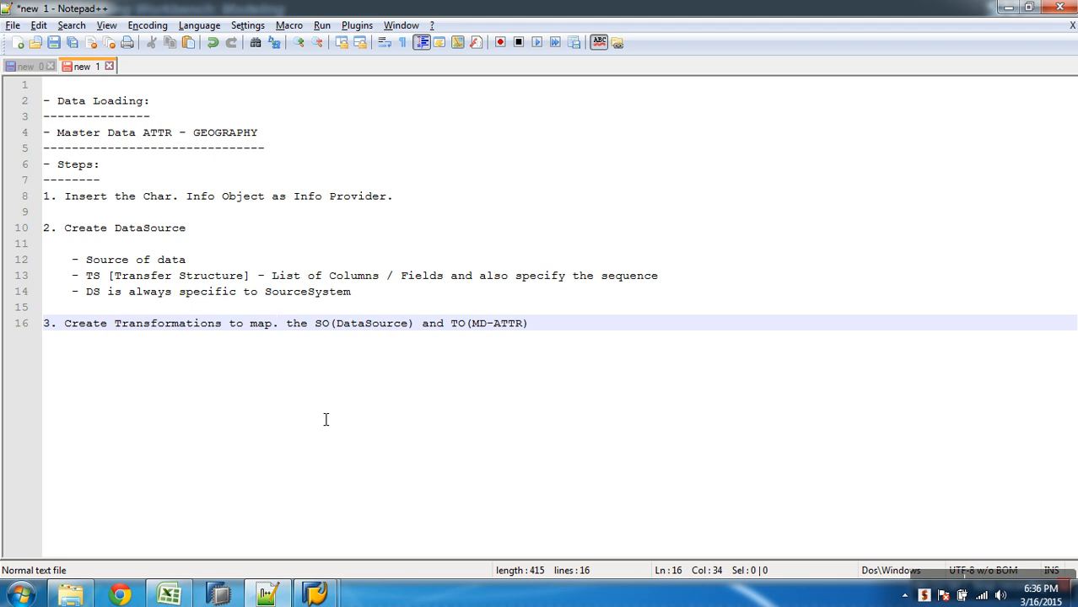
- Switch to the SAP Data Warehousing Workbench and check the proposed target when creating a transformation for Geography Key (Attributes)
key(alt+Tab)
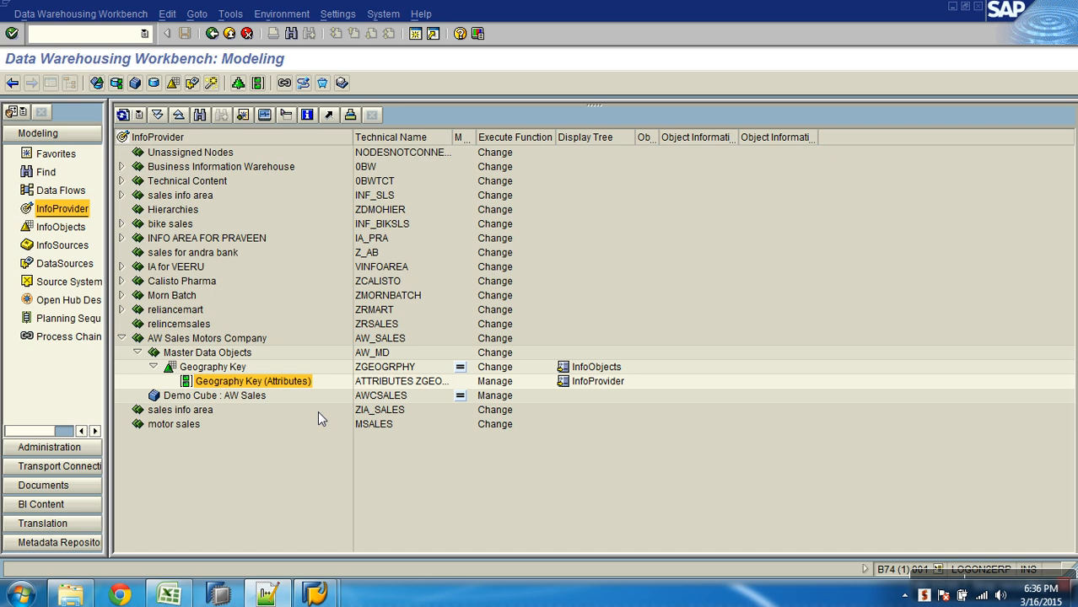
right_click(242, 386)
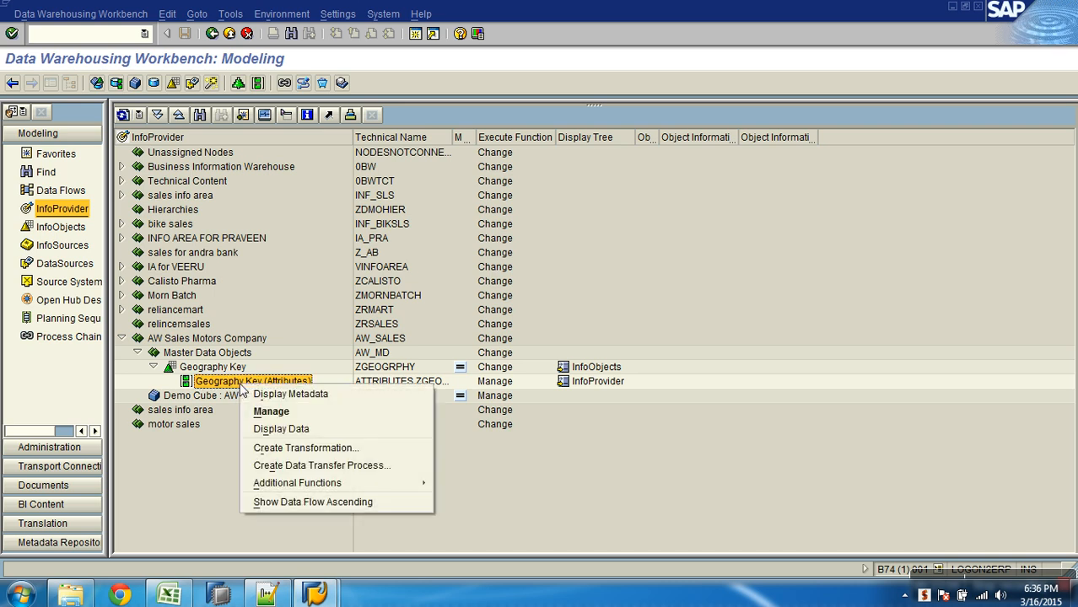
click(289, 449)
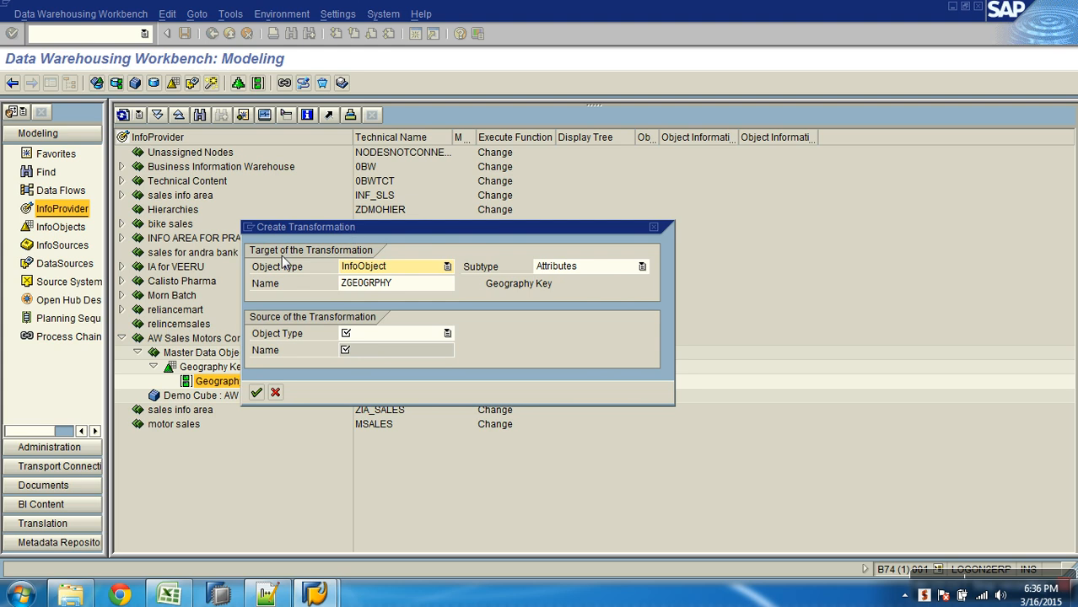
drag(403, 284, 343, 284)
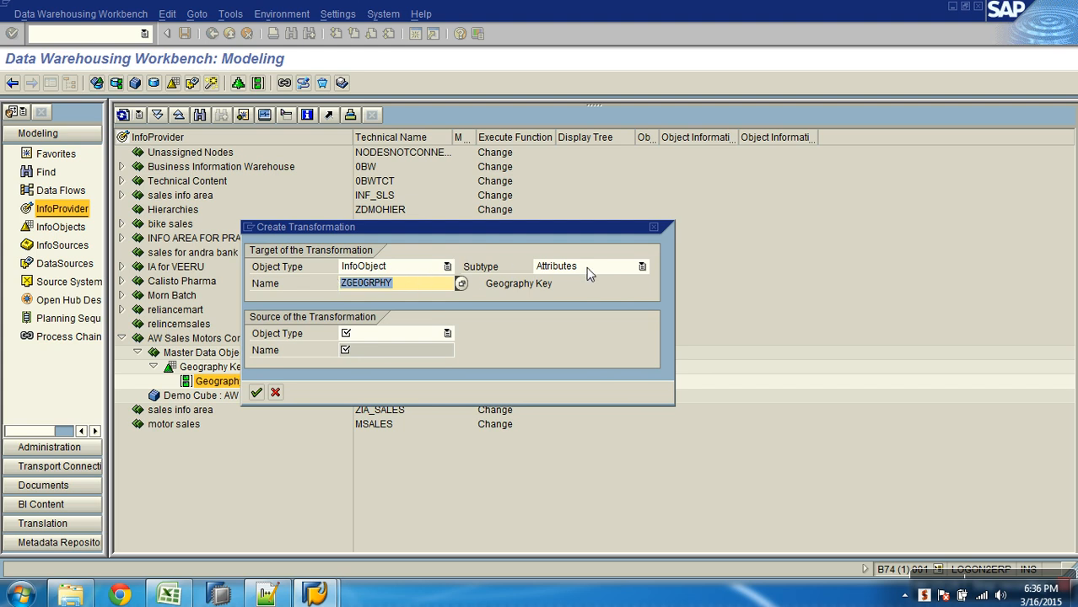
click(276, 392)
right_click(266, 384)
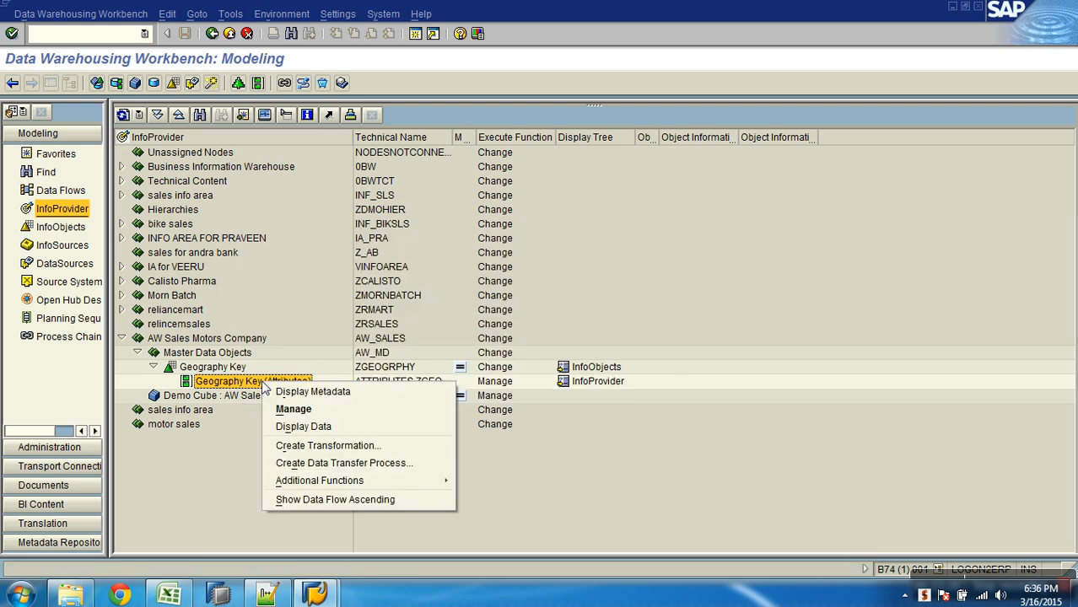
click(347, 446)
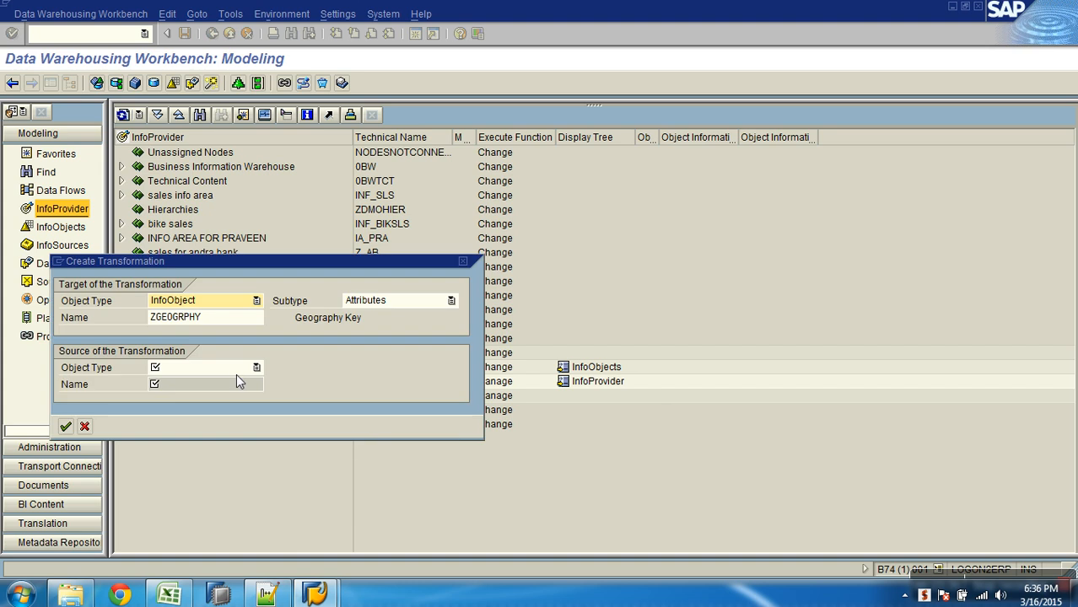
click(84, 426)
click(82, 265)
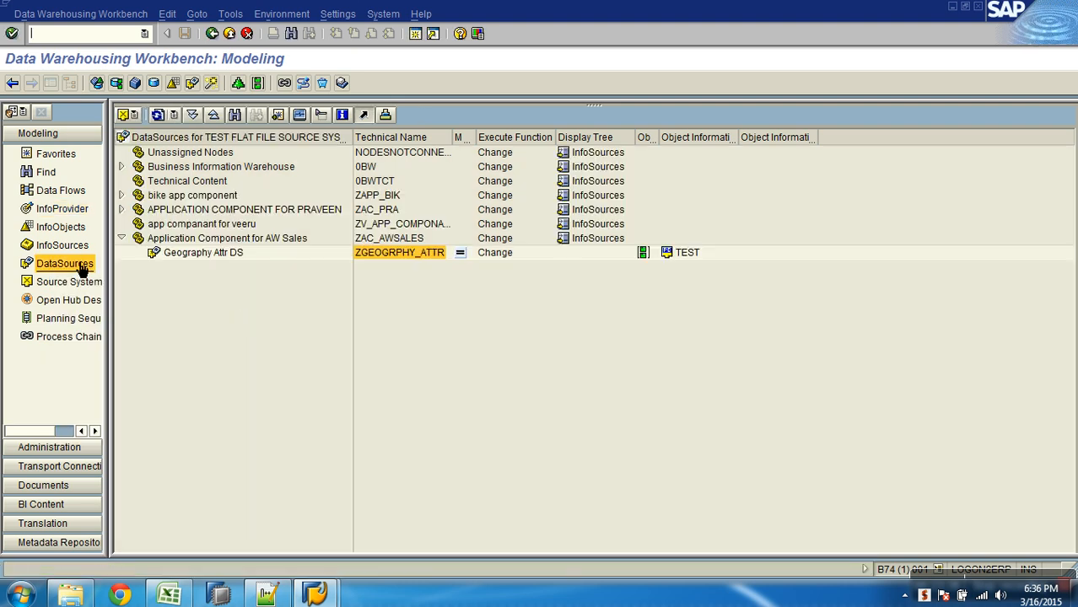
right_click(235, 253)
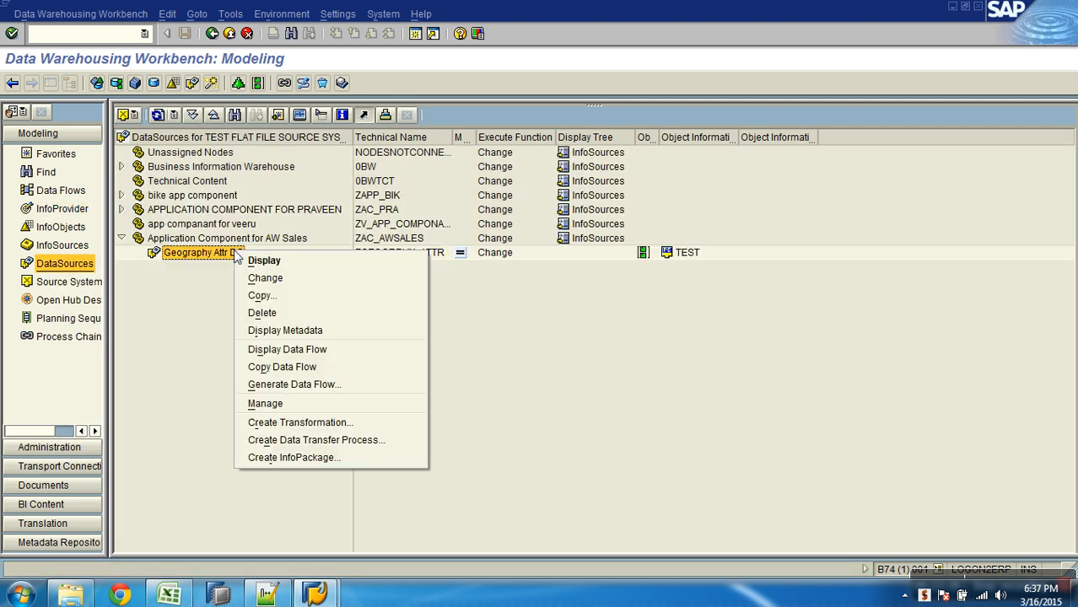
click(335, 424)
drag(301, 253, 464, 189)
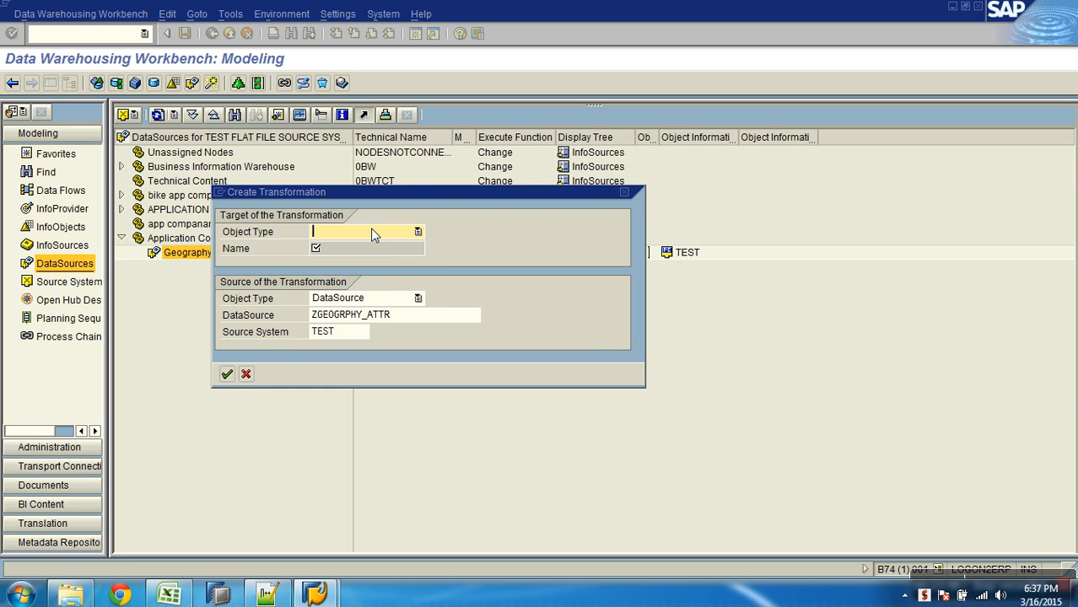
click(246, 374)
- Start a transformation for the InfoProvider Geography Key (Attributes) and set its source object type to DataSource
click(60, 208)
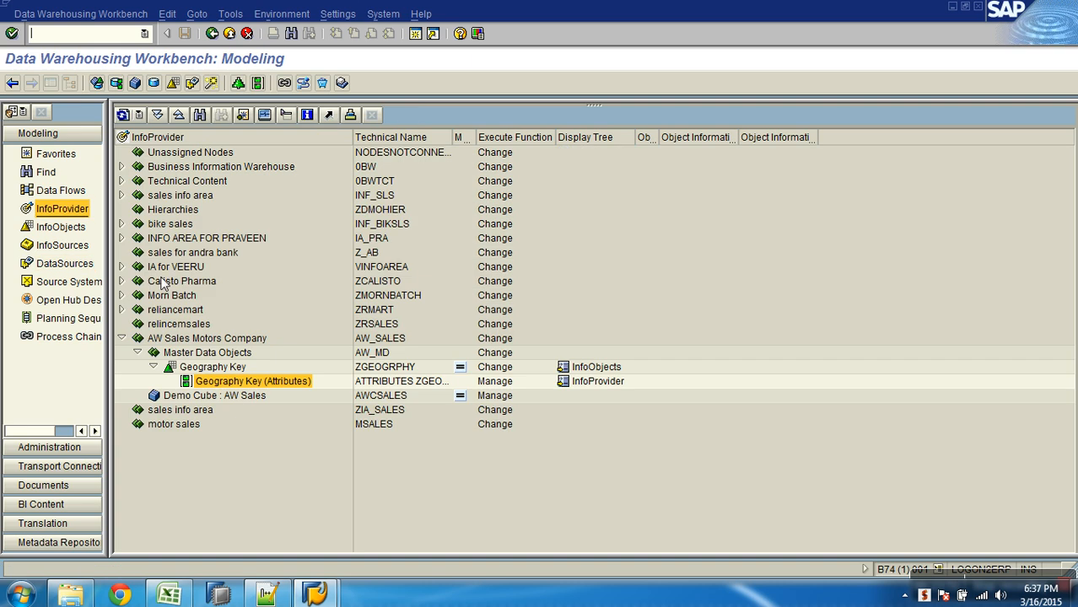
right_click(258, 383)
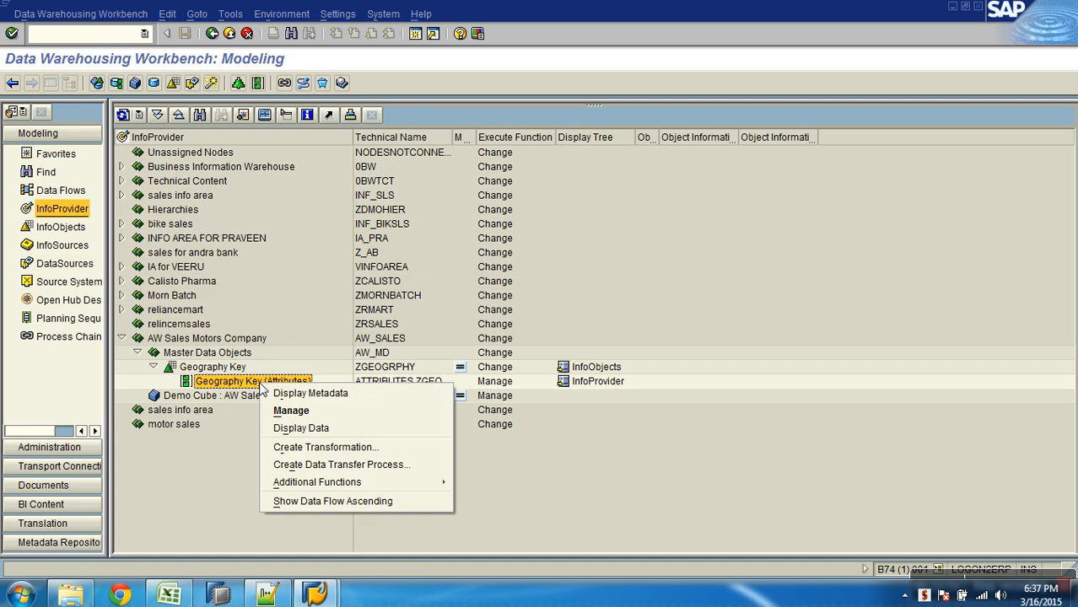
click(323, 447)
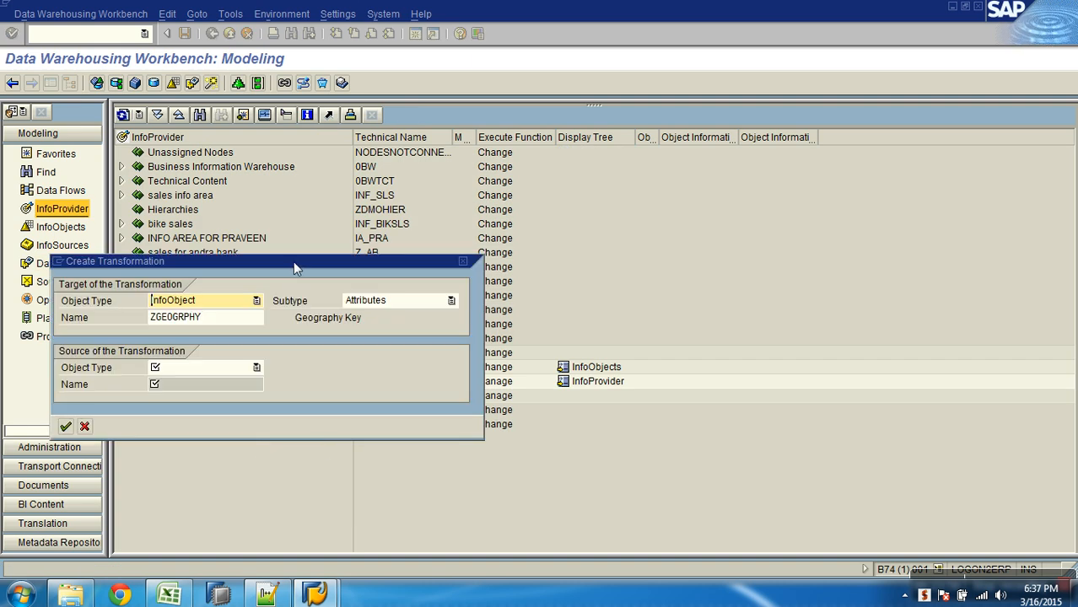
drag(298, 258, 423, 154)
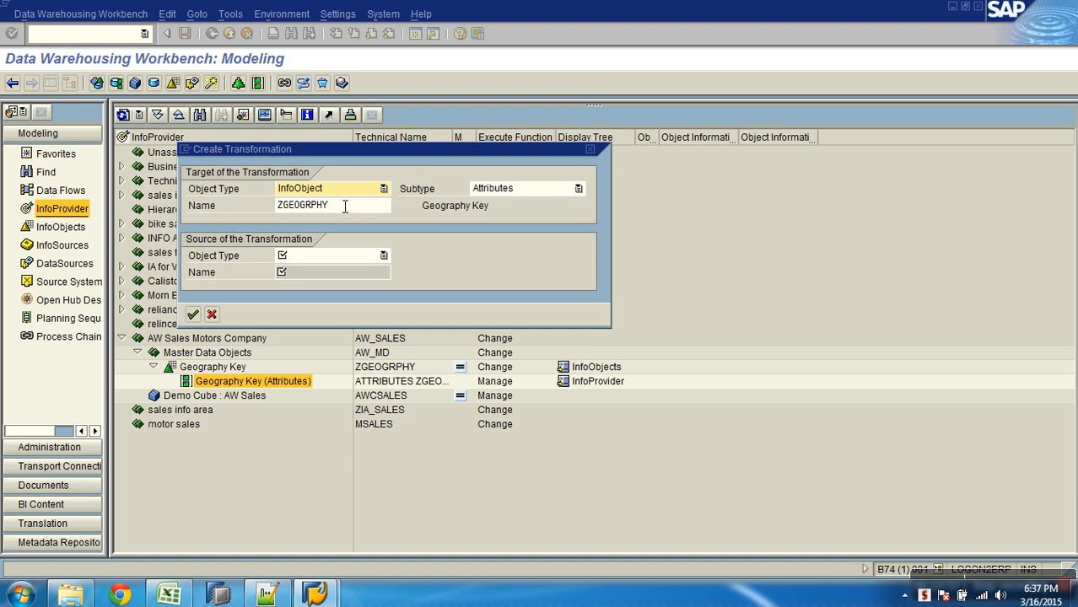
drag(353, 206, 277, 208)
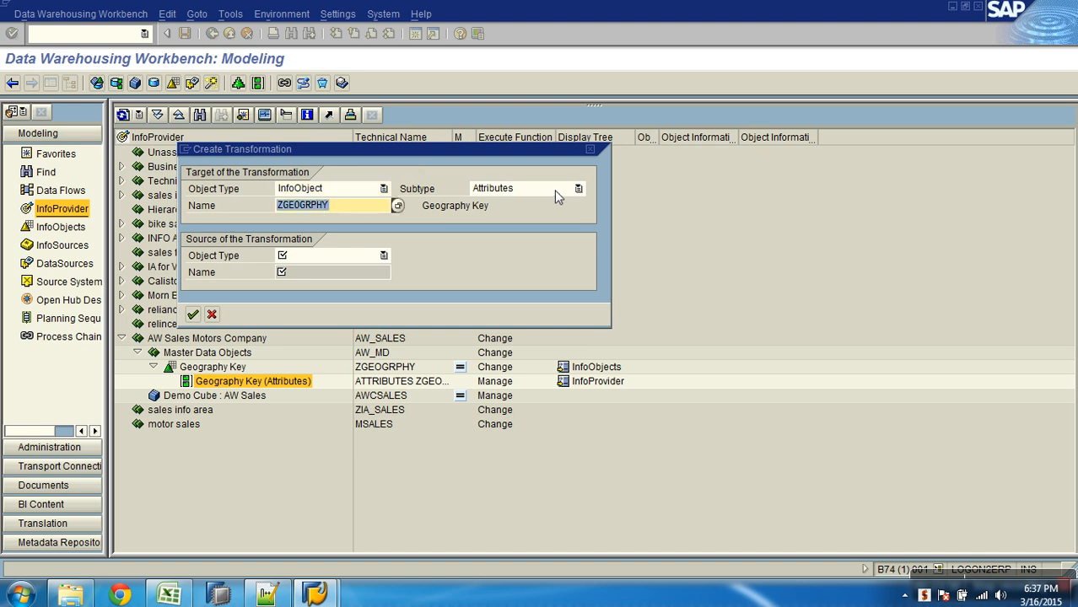
click(384, 256)
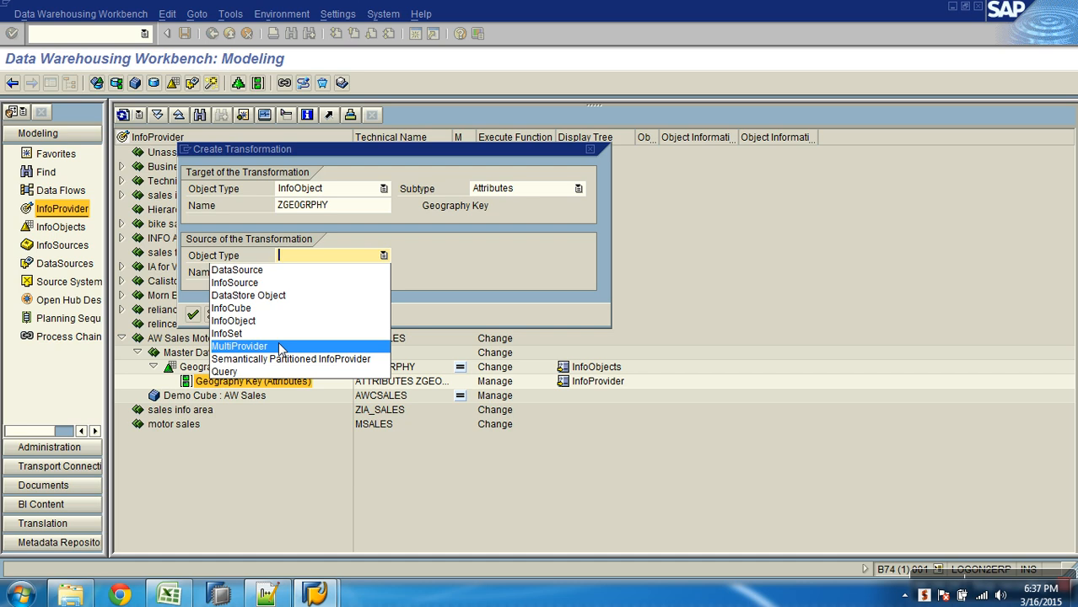
click(262, 270)
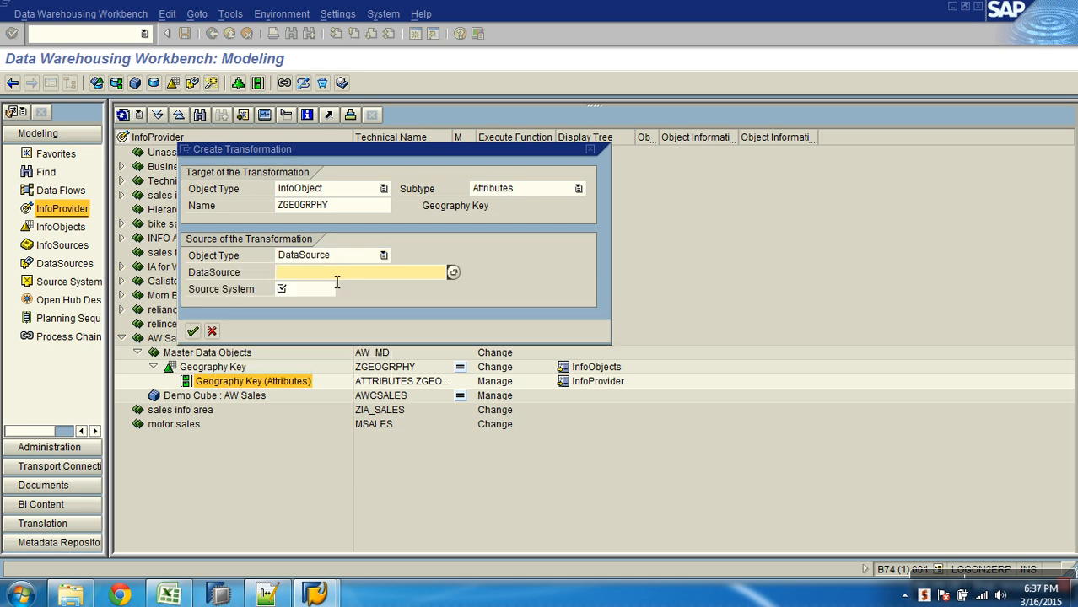
- Set the source to DataSource ZGEOGRPHY_ATTR in source system TEST and create the transformation
text(ZGE0GRPHY_ATTR)
click(328, 291)
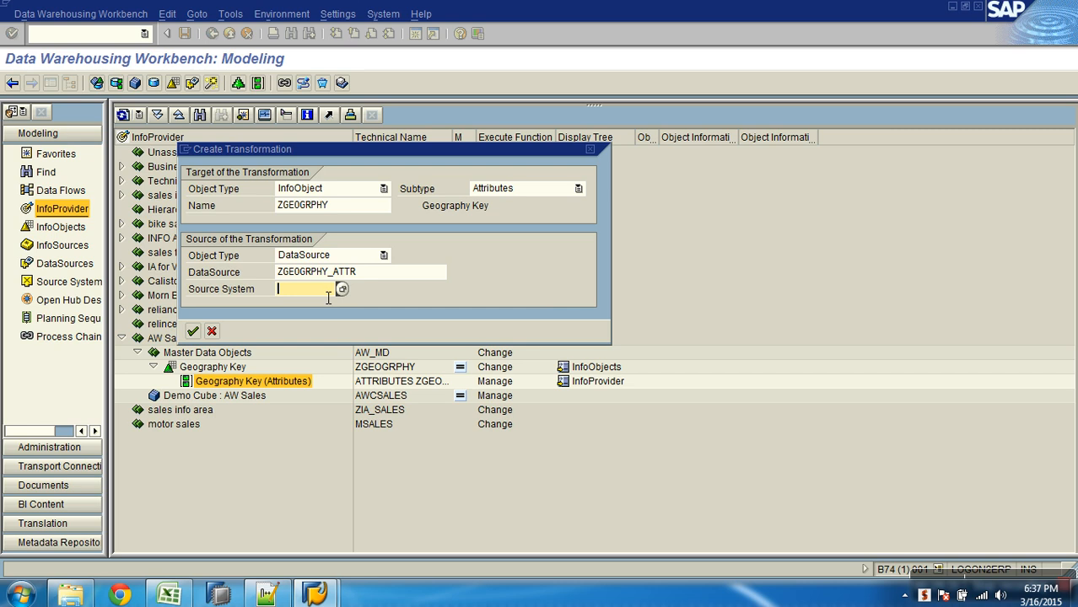
click(341, 290)
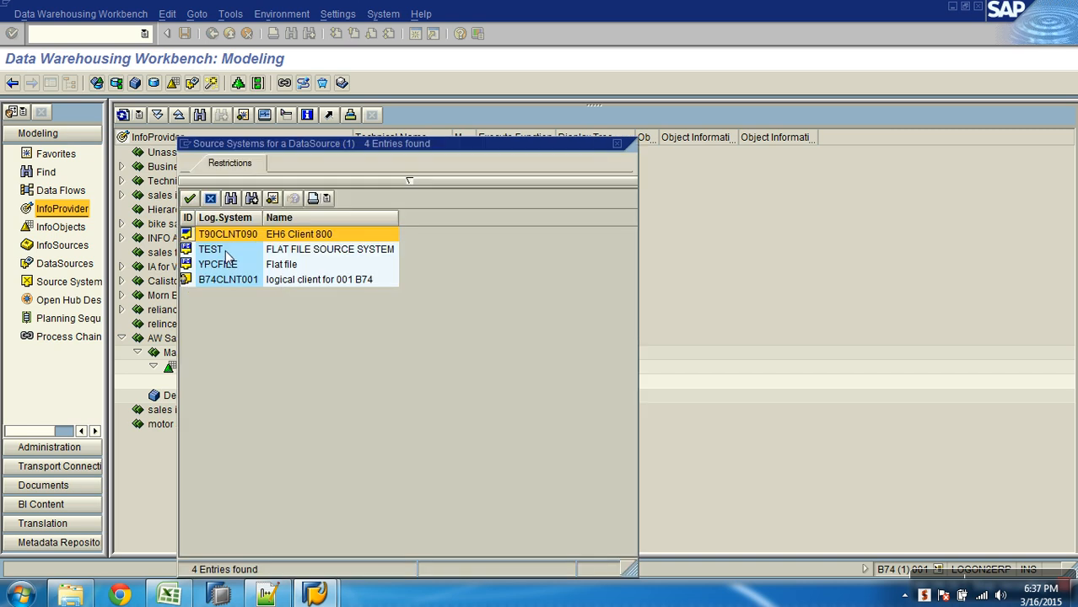
click(226, 255)
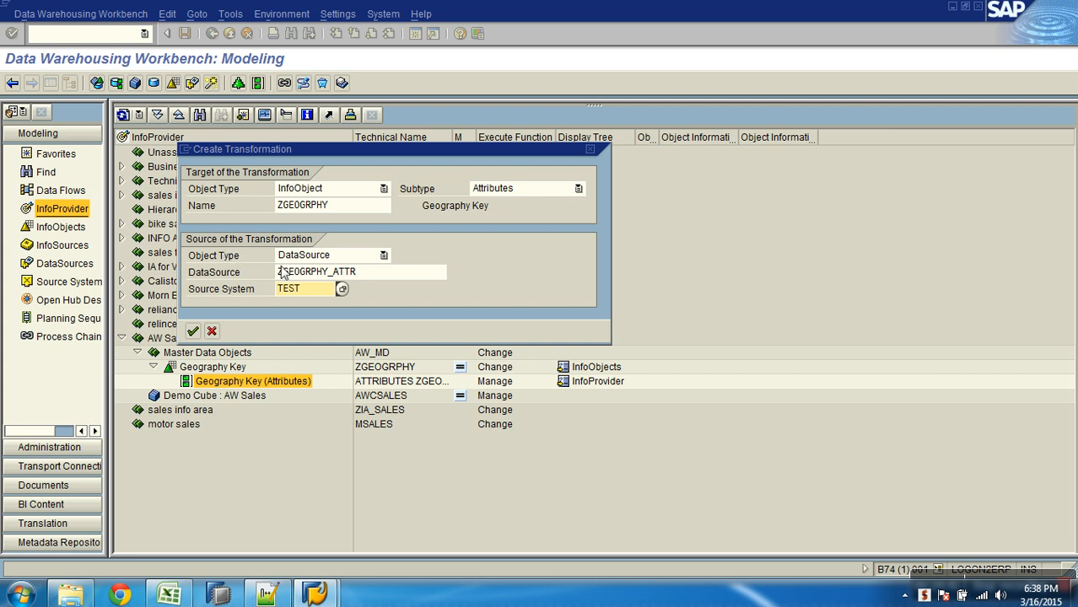
double_click(349, 211)
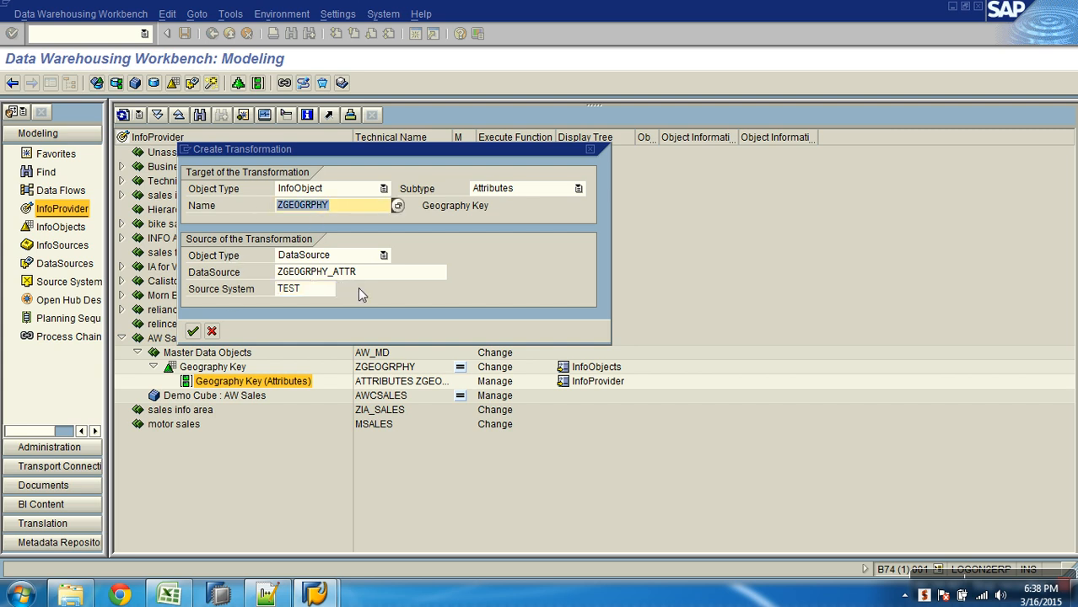
click(388, 274)
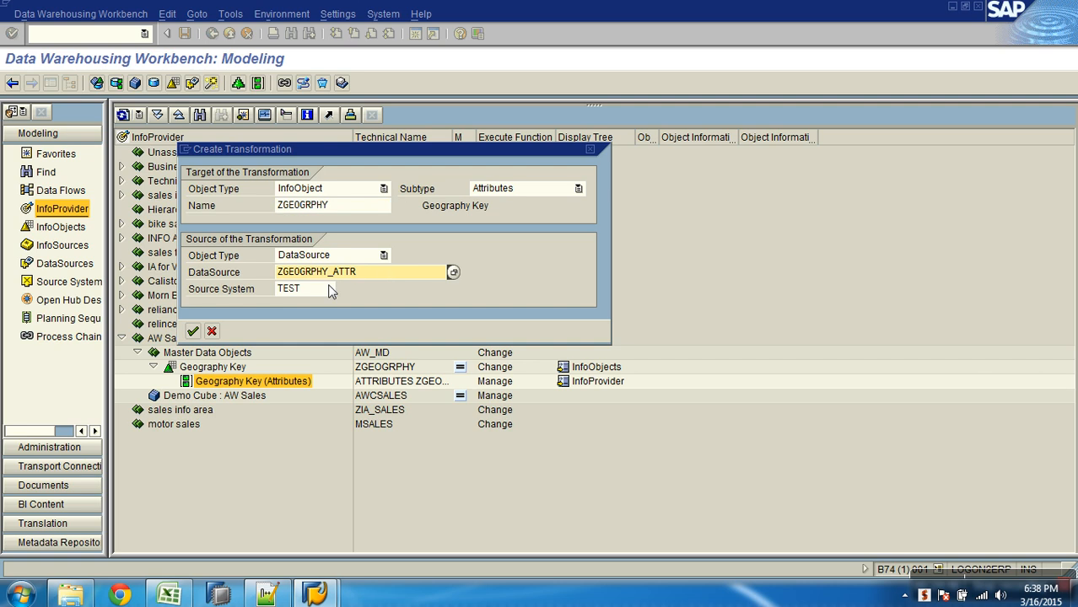
click(193, 332)
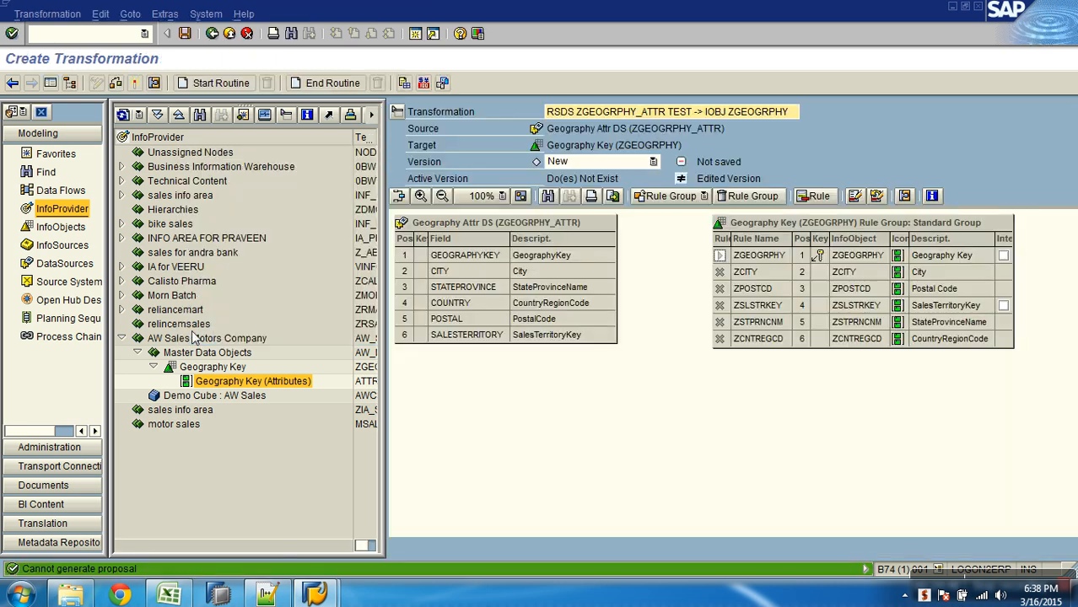
- Hide the navigation area and examine the DataSource fields and the target Geography Key rule group
click(51, 84)
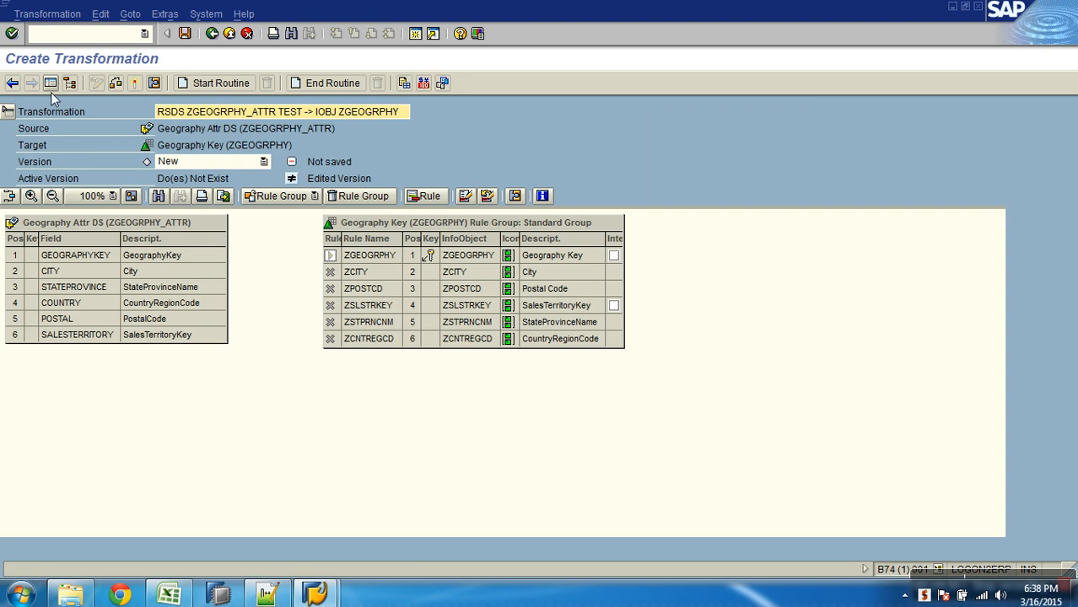
click(68, 225)
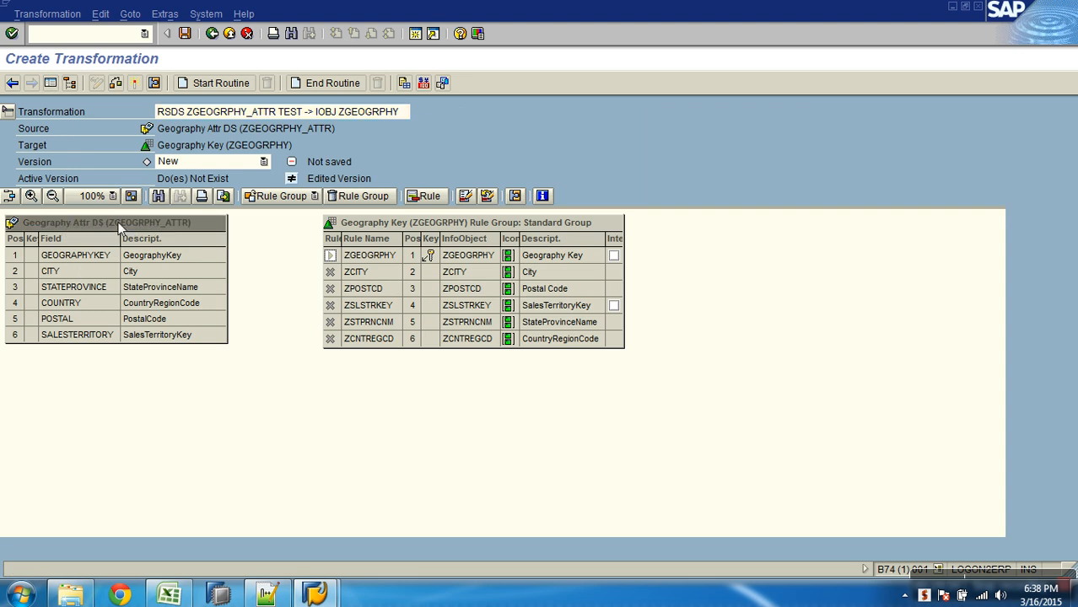
click(459, 225)
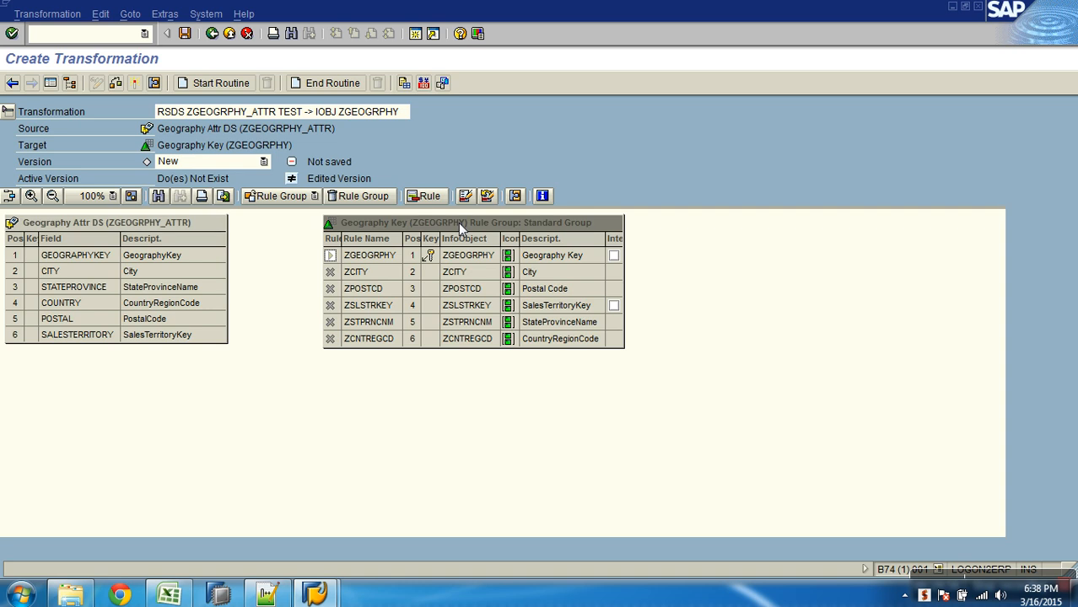
click(142, 226)
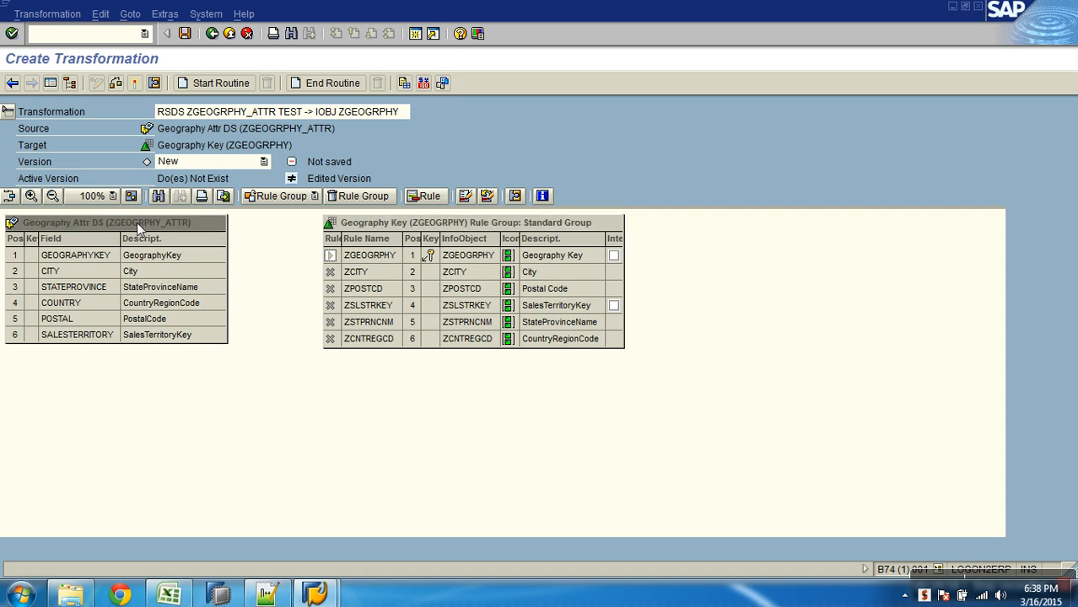
click(69, 258)
click(67, 270)
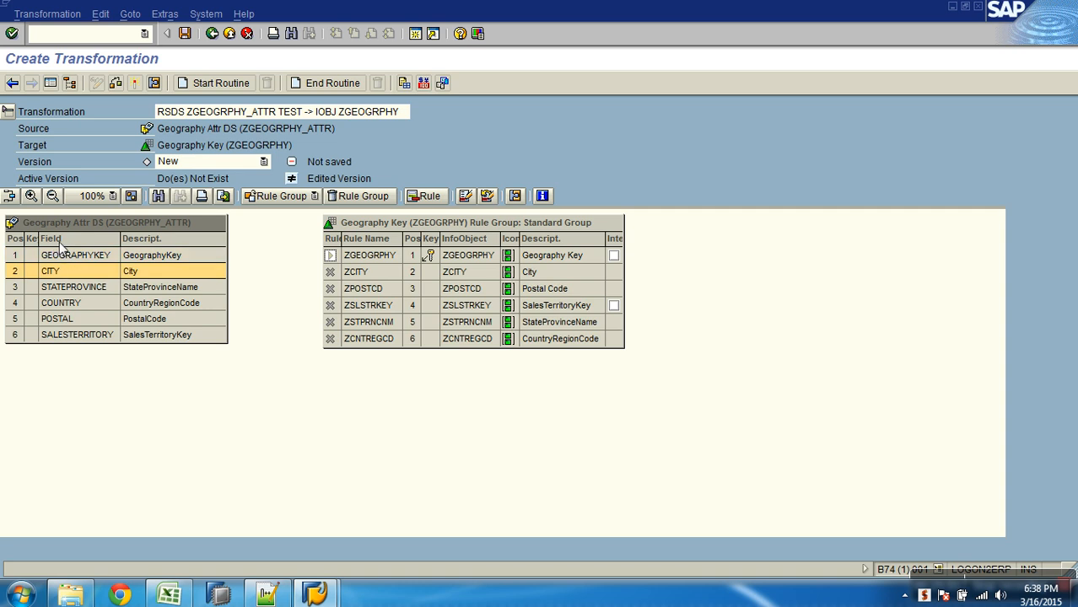
click(387, 221)
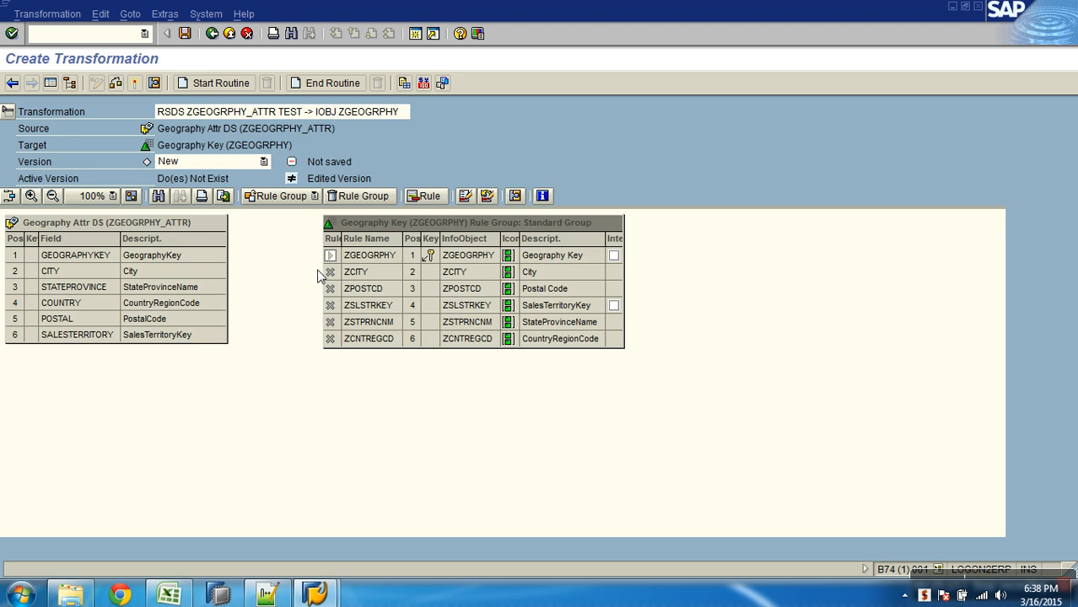
- Map source field GEOGRAPHYKEY to ZGEOGRPHY and CITY to ZCITY in the transformation
click(172, 255)
drag(221, 255, 363, 256)
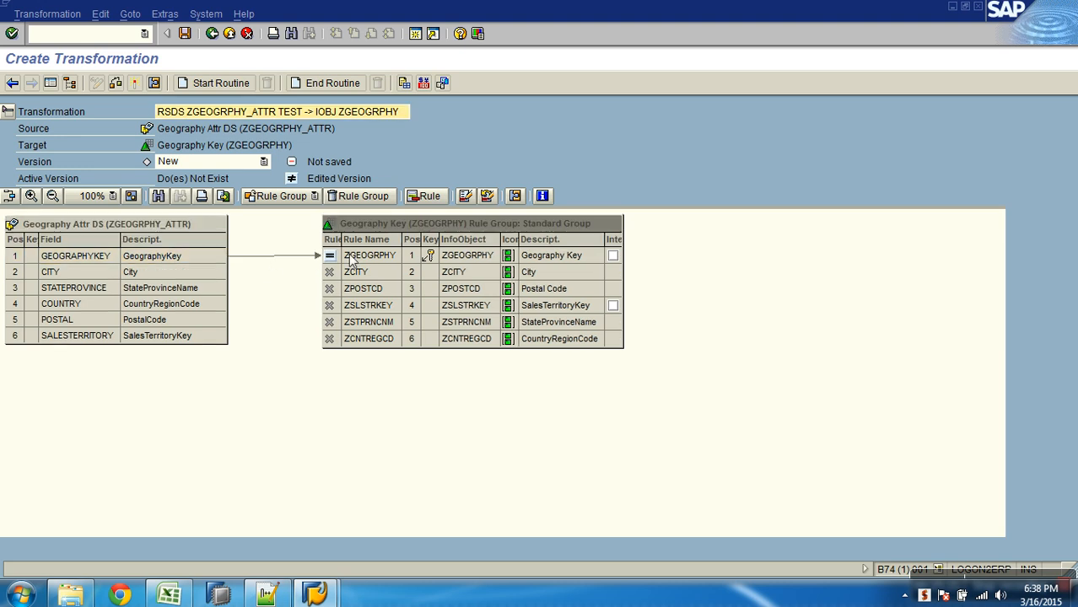
drag(205, 271, 361, 271)
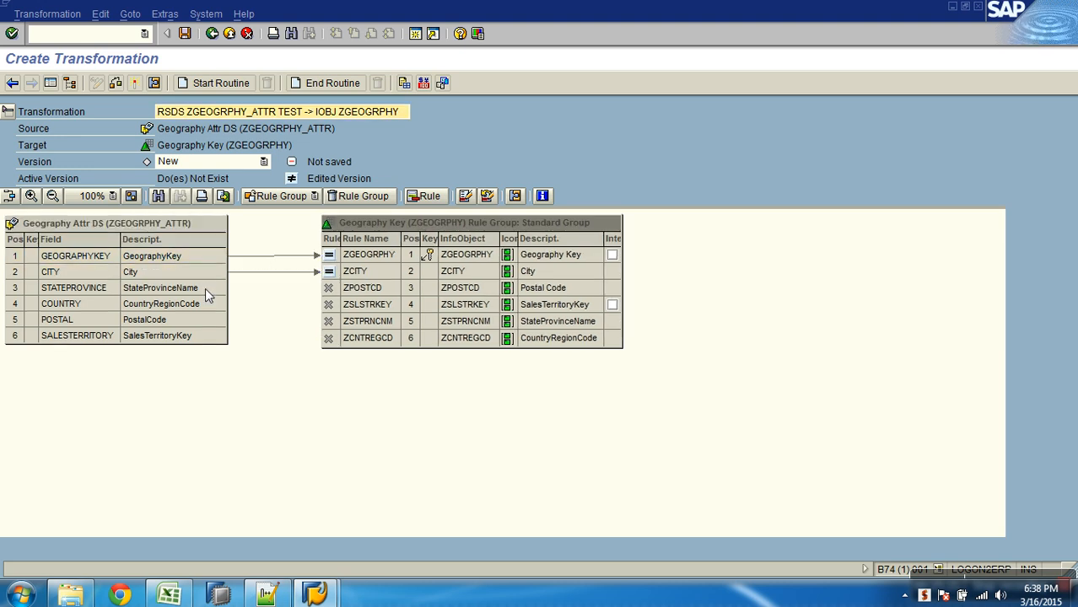
- Map STATEPROVINCE to ZSTPRNCNM, COUNTRY to ZCNTREGCD, POSTAL to ZPOSTCD and SALESTERRITORY to ZSLSTRKEY
drag(204, 287, 346, 329)
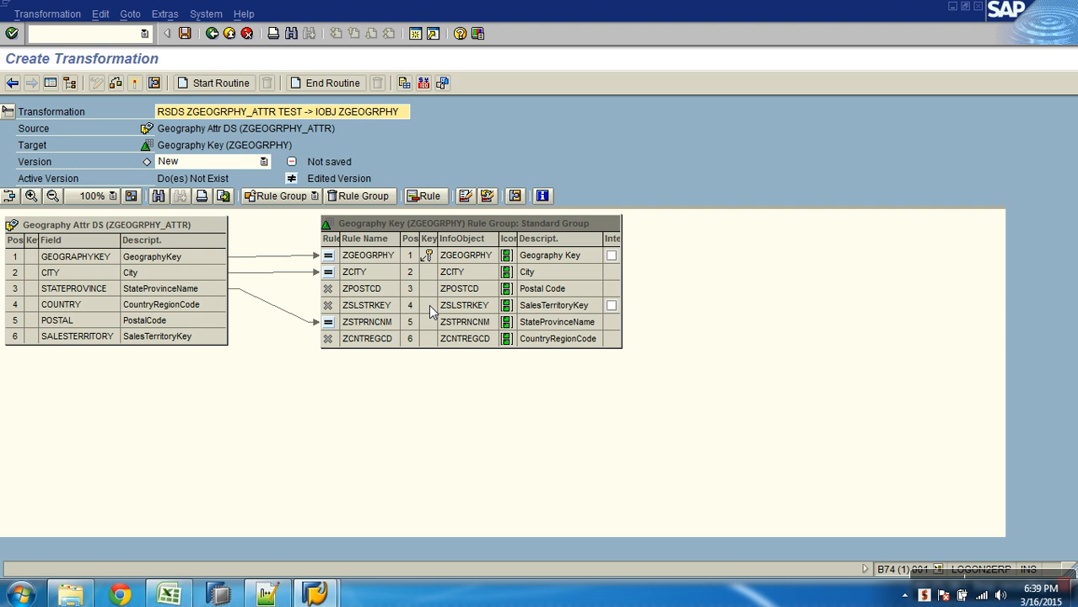
drag(216, 309, 337, 352)
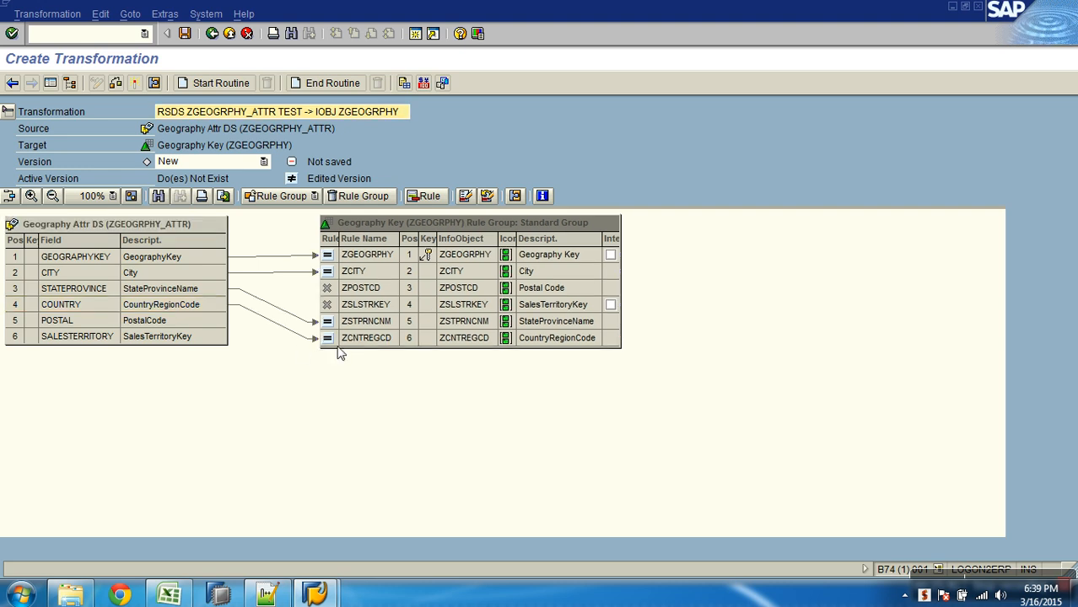
drag(222, 319, 326, 291)
drag(218, 337, 331, 305)
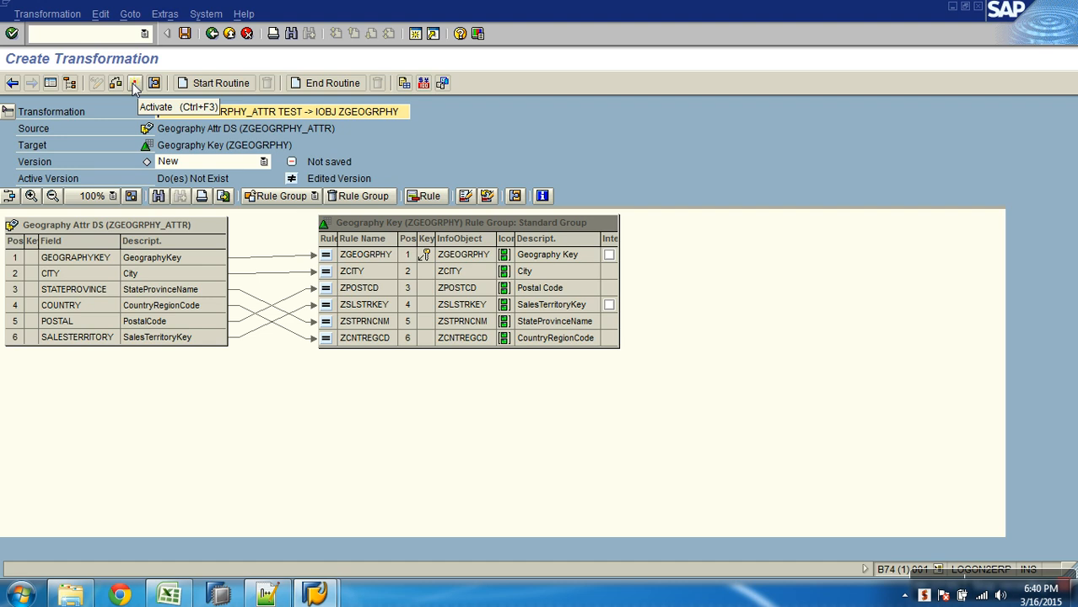
- Activate the transformation from ZGEOGRPHY_ATTR to ZGEOGRPHY and accept the activation log
click(136, 86)
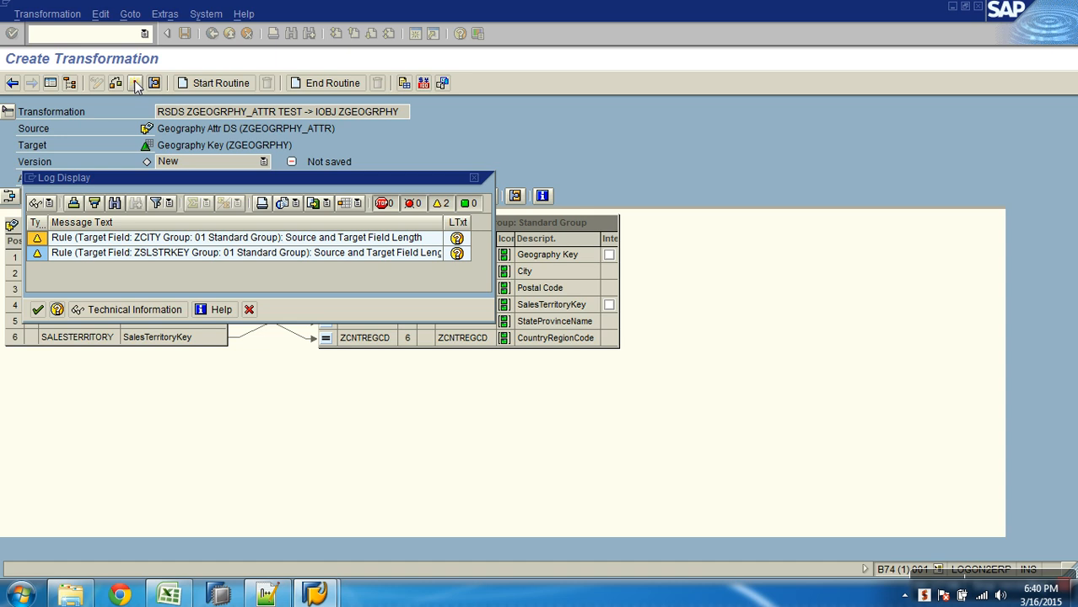
click(37, 311)
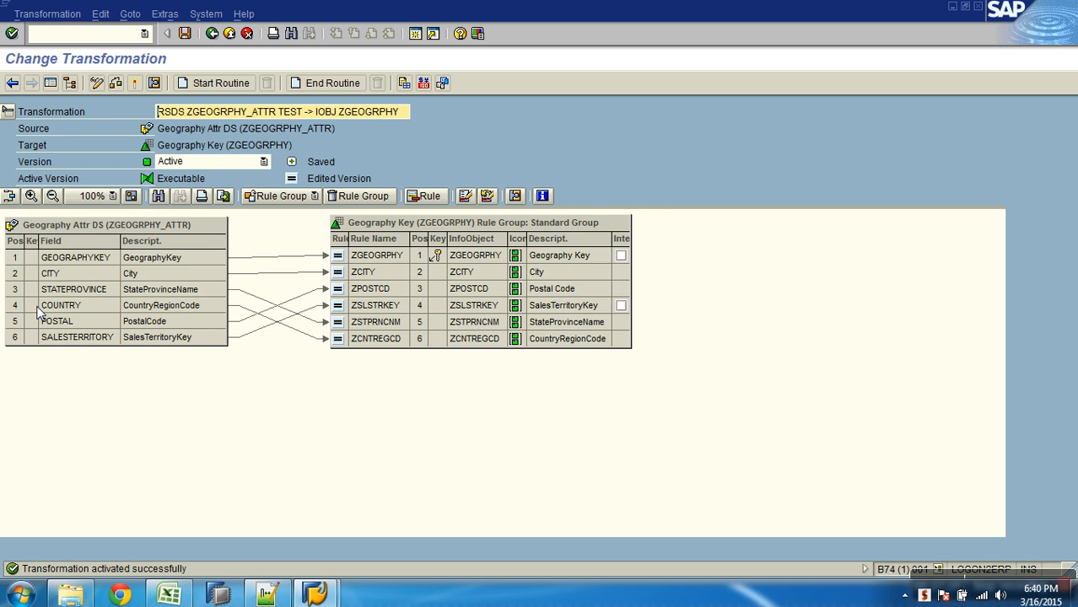
- Return to the InfoProvider tree and expand Geography Key through its attributes and transformation down to Geography Attr DS
click(81, 228)
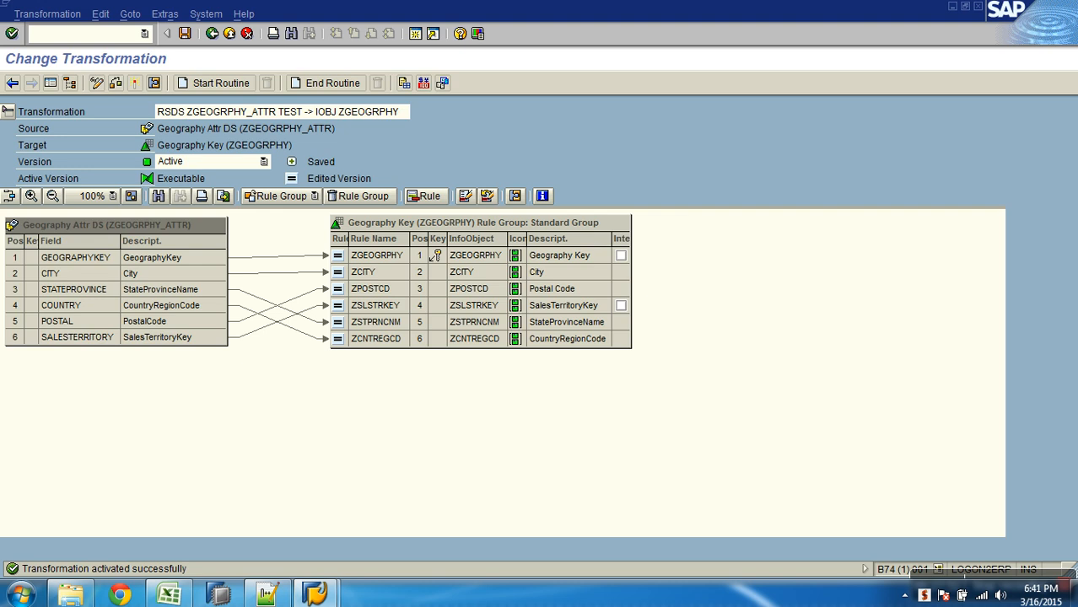
click(212, 34)
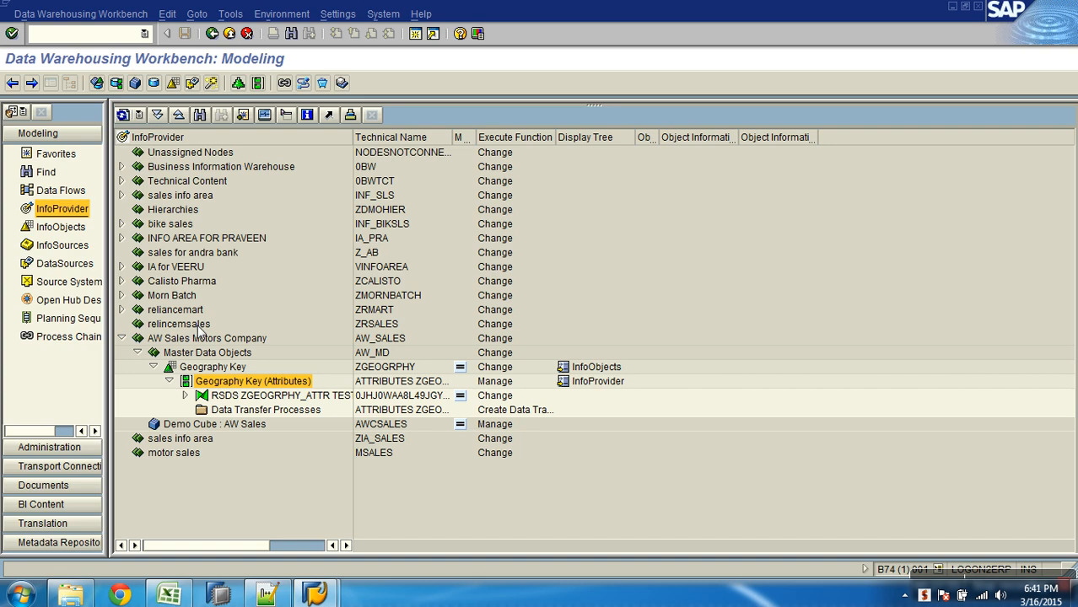
click(170, 381)
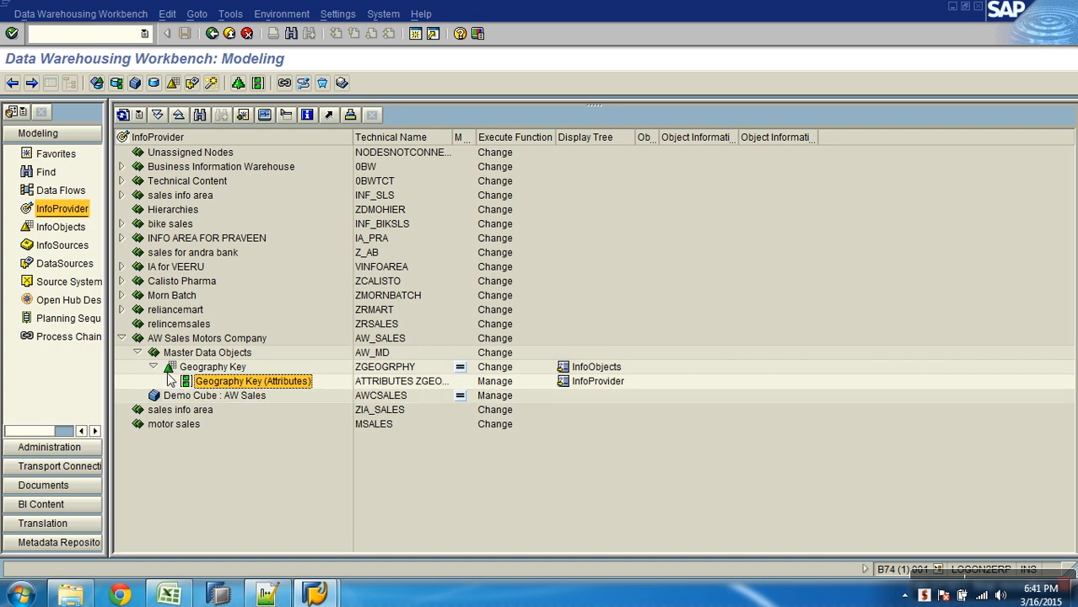
click(153, 367)
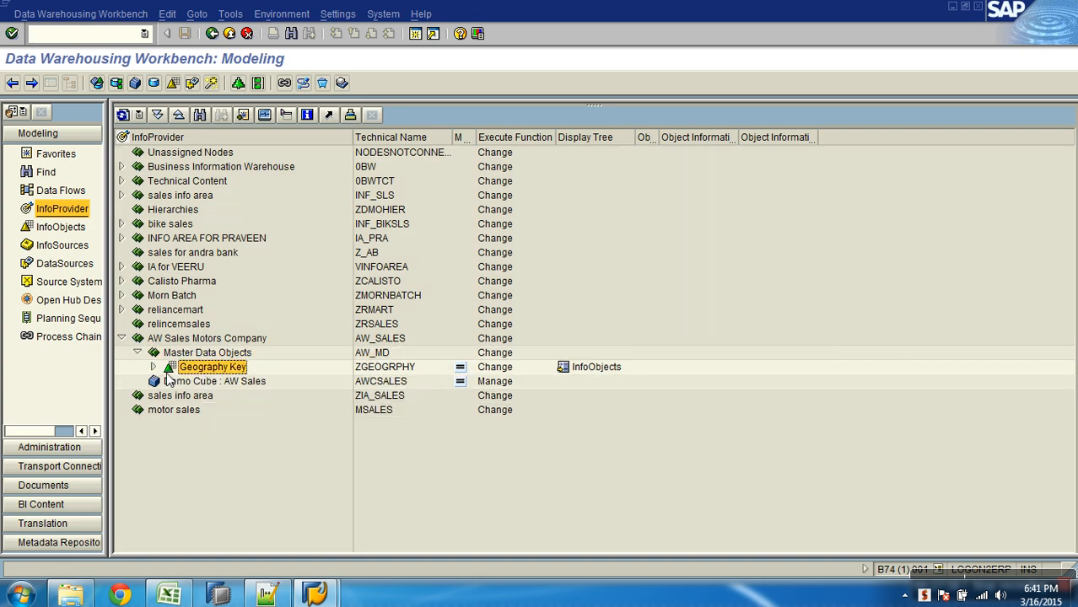
click(152, 367)
click(224, 382)
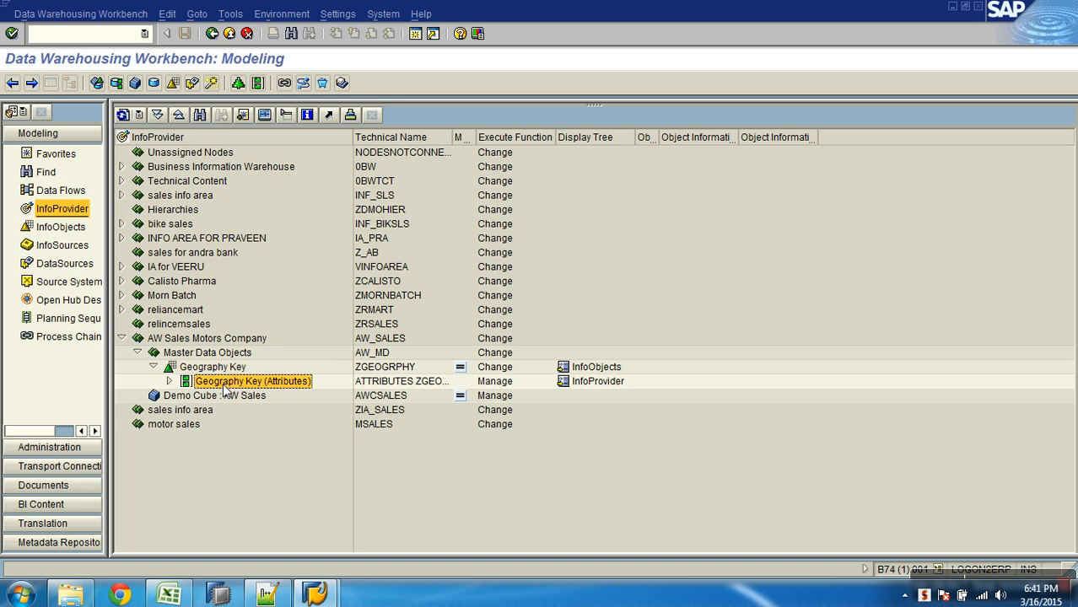
click(170, 382)
click(253, 396)
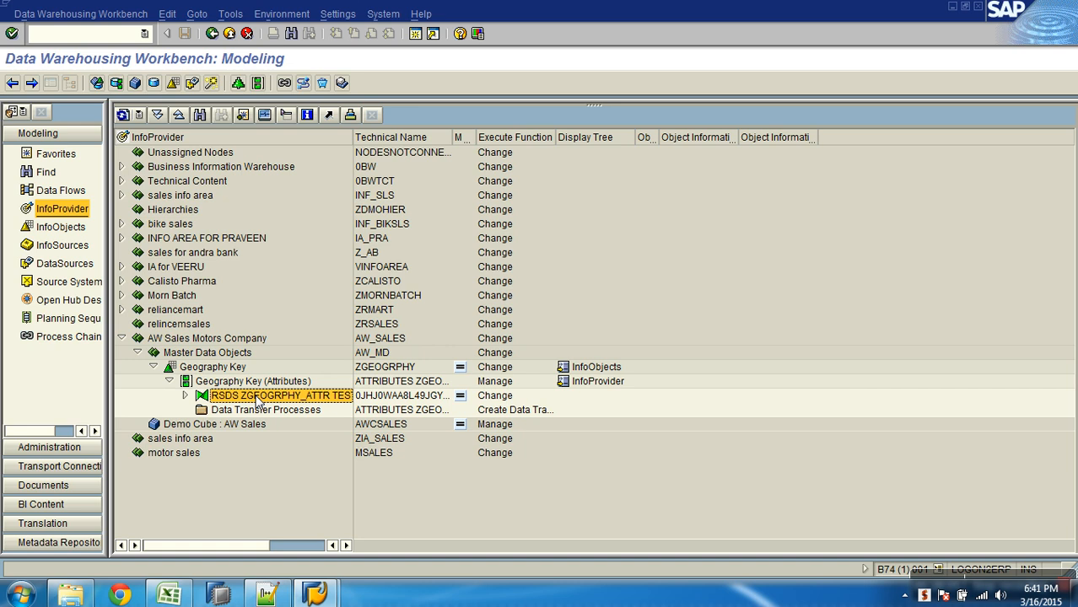
click(184, 395)
click(259, 411)
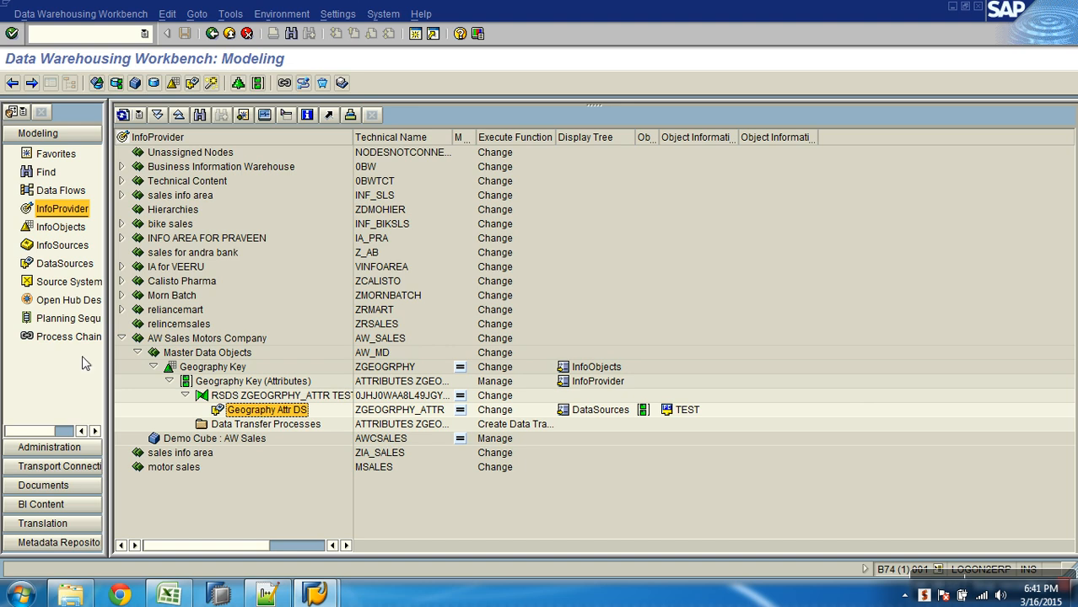
- Trace the ascending data flow of Geography Attr DS in the DataSources tree up to Geography Key (Attributes), and return to the InfoProvider tree
click(76, 265)
click(199, 255)
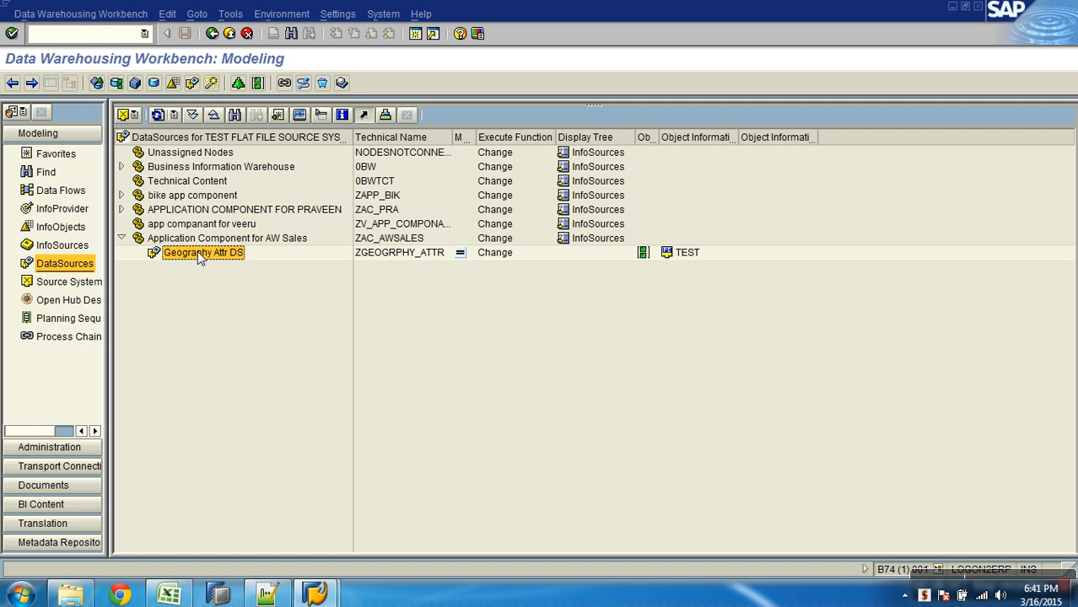
click(363, 115)
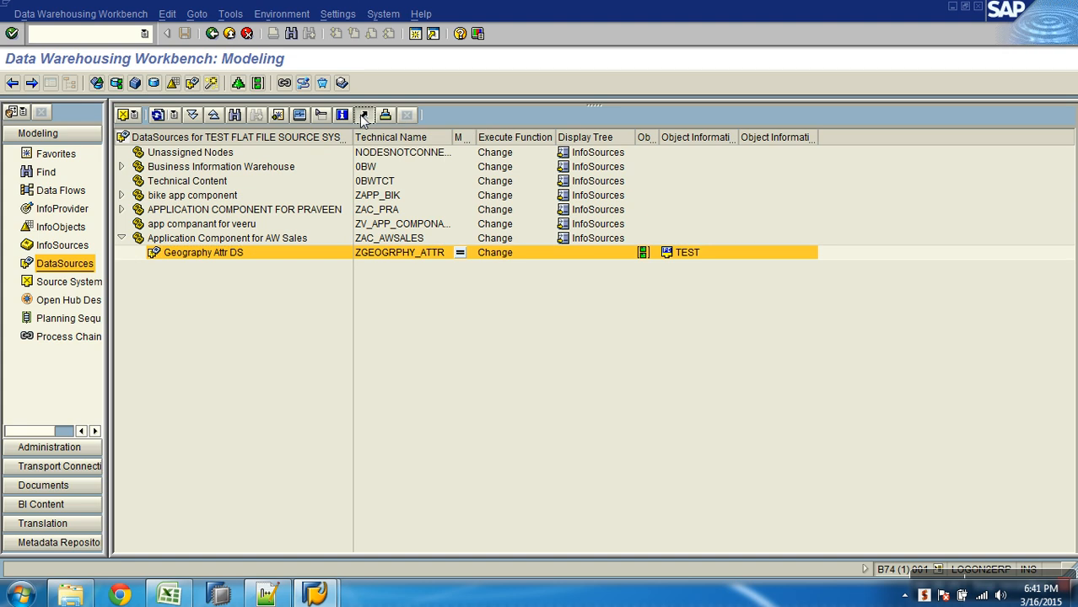
click(136, 253)
click(190, 268)
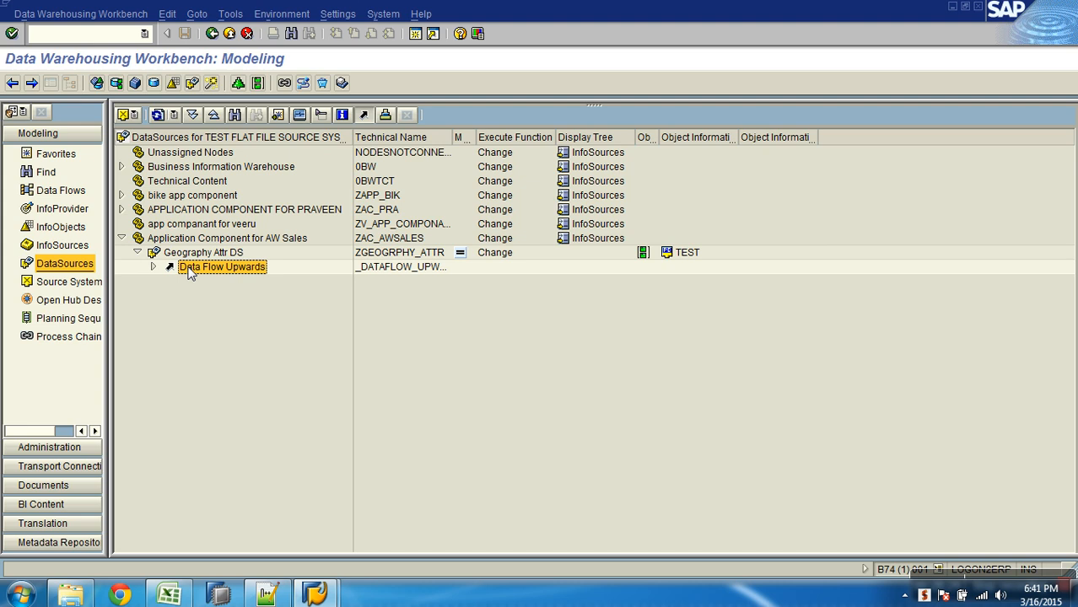
click(152, 267)
click(205, 281)
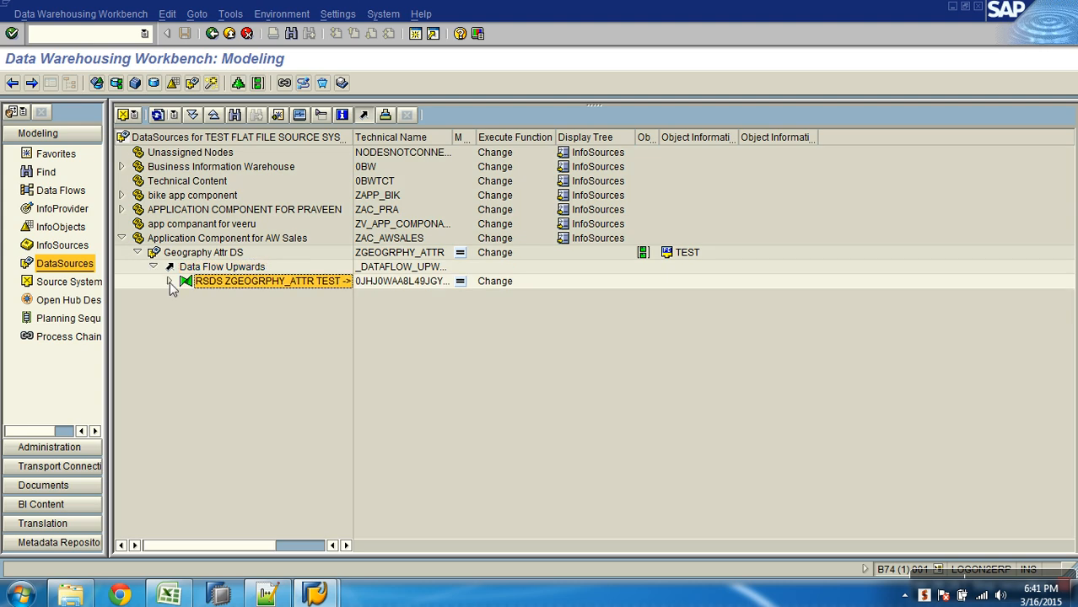
click(170, 282)
click(233, 297)
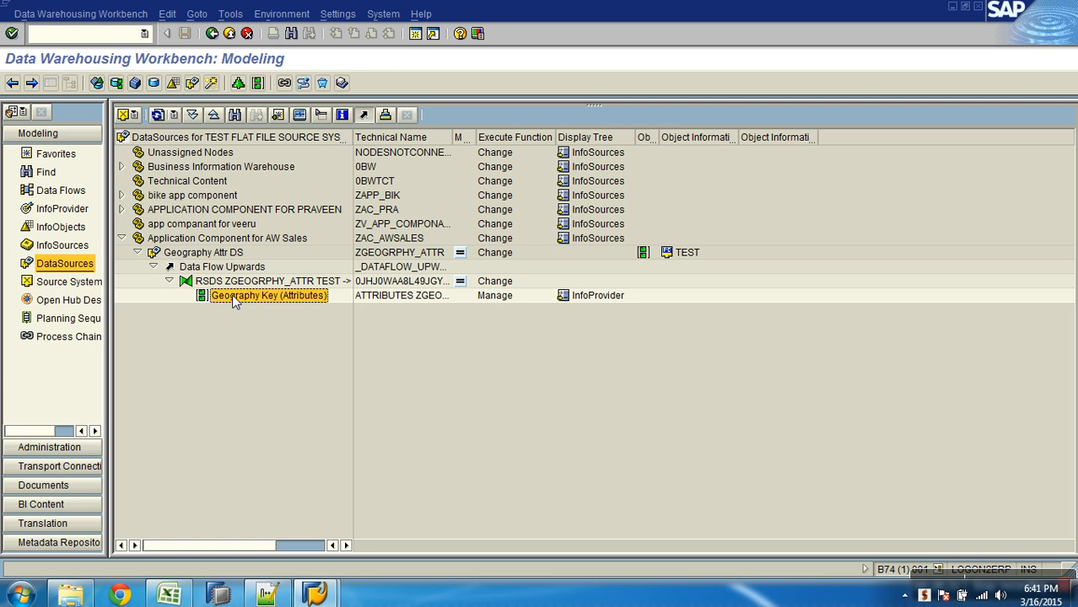
click(67, 210)
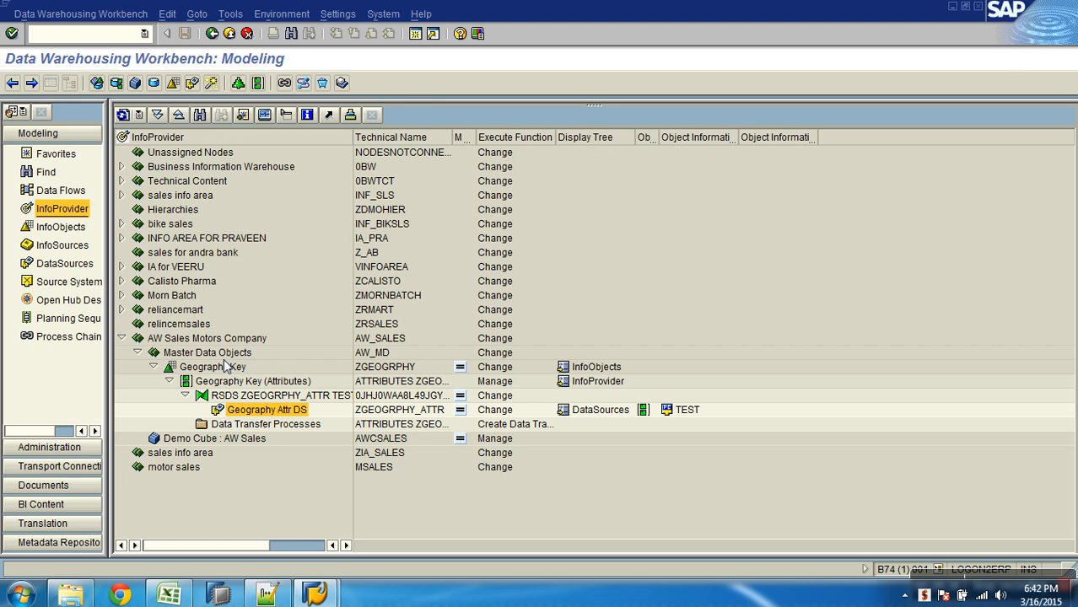
click(245, 385)
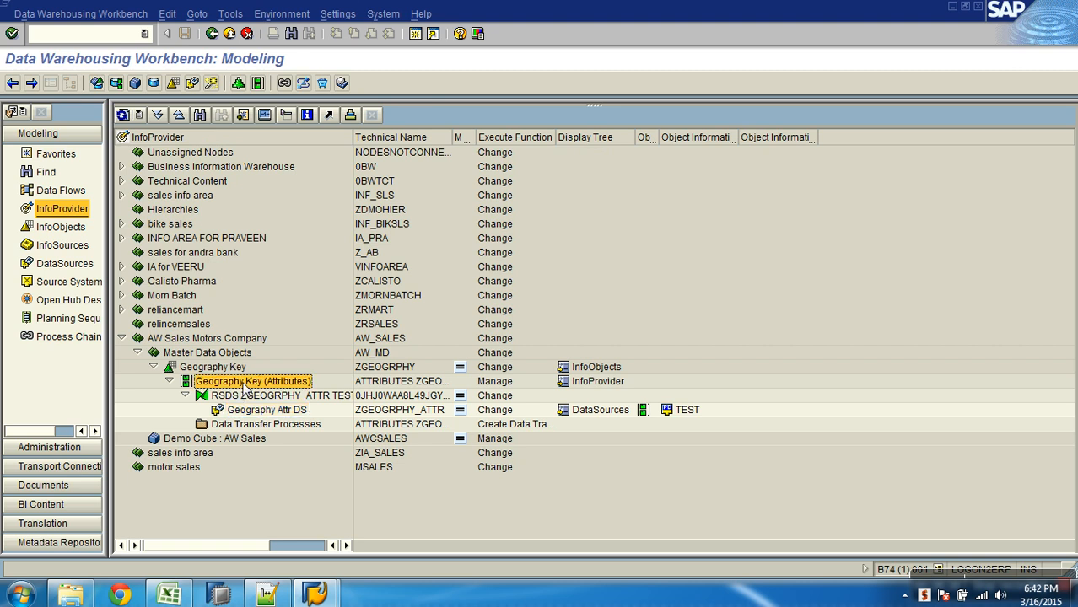
right_click(246, 386)
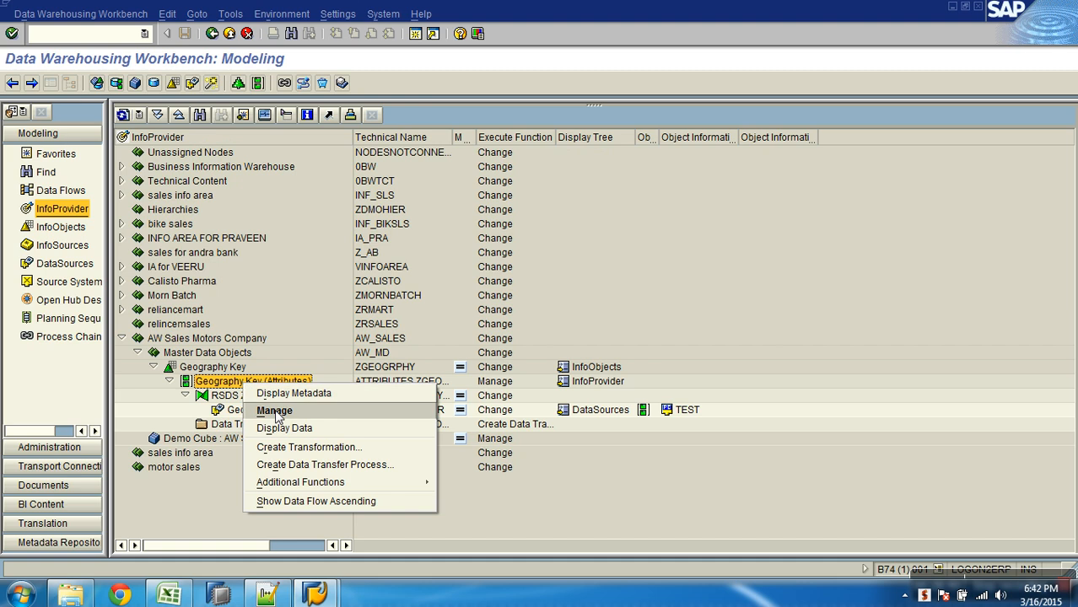
click(216, 485)
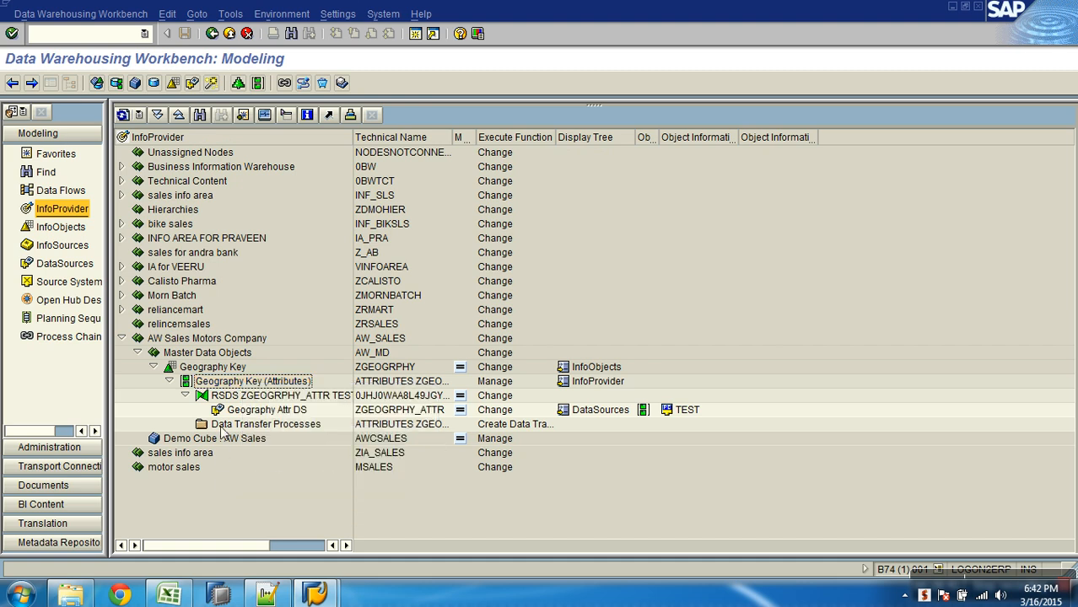
- Display the data flow diagram for Geography Attr DS, expanding the start object upwards
right_click(243, 412)
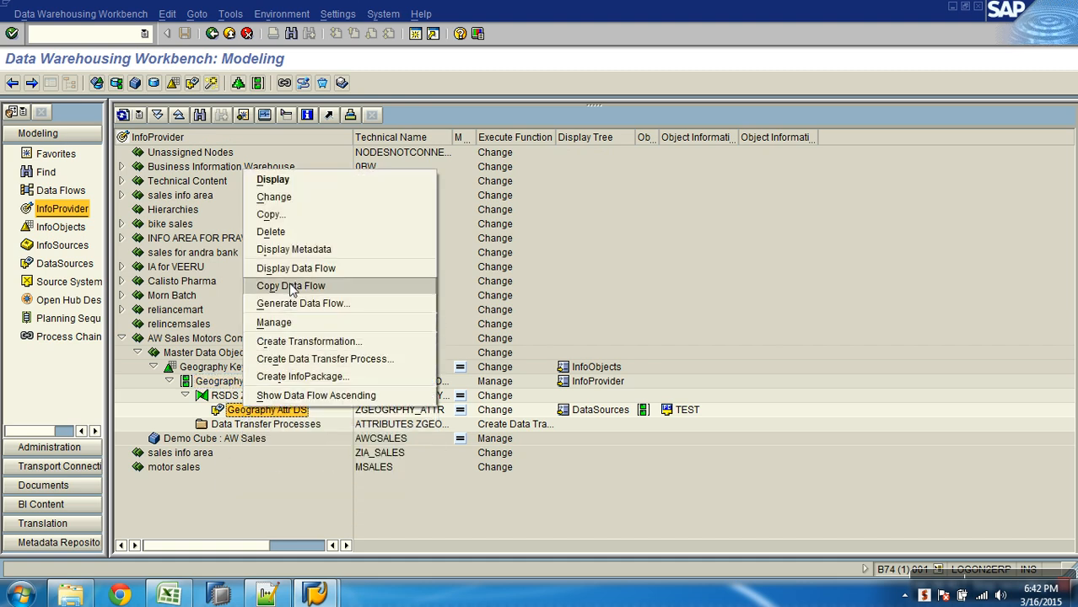
click(294, 269)
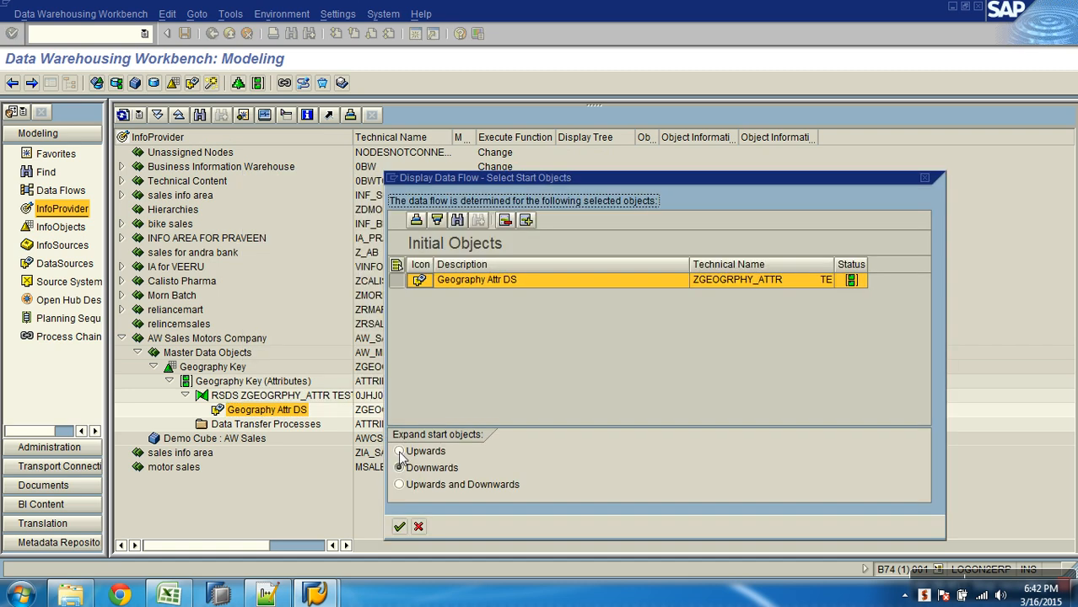
click(400, 453)
click(400, 526)
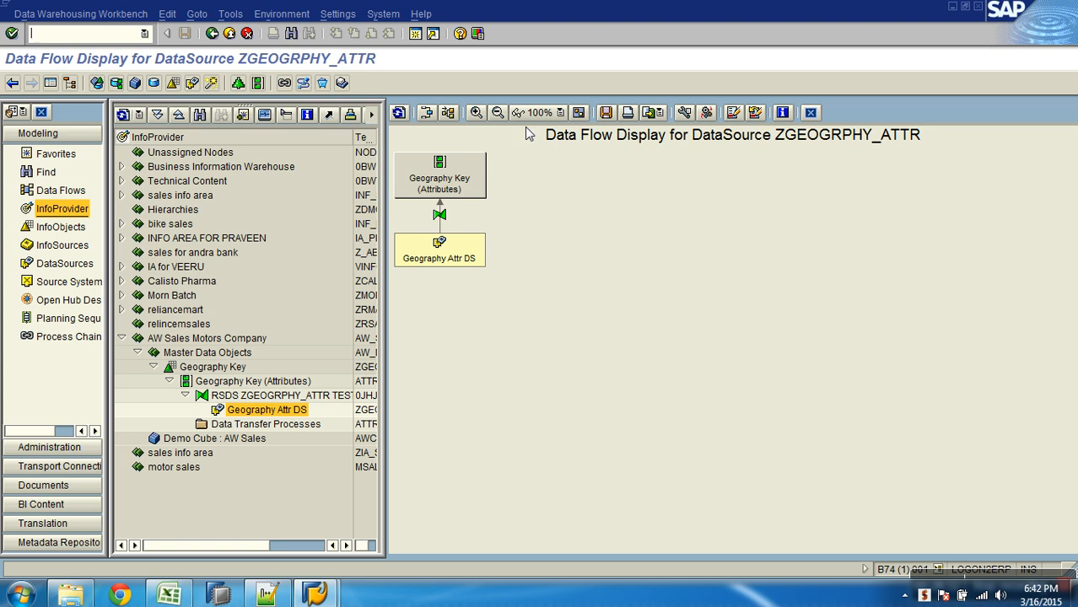
- Show technical names in the enlarged data flow diagram and review the transformation from ZGEOGRPHY_ATTR to ZGEOGRPHY
click(476, 113)
click(476, 113)
click(476, 113)
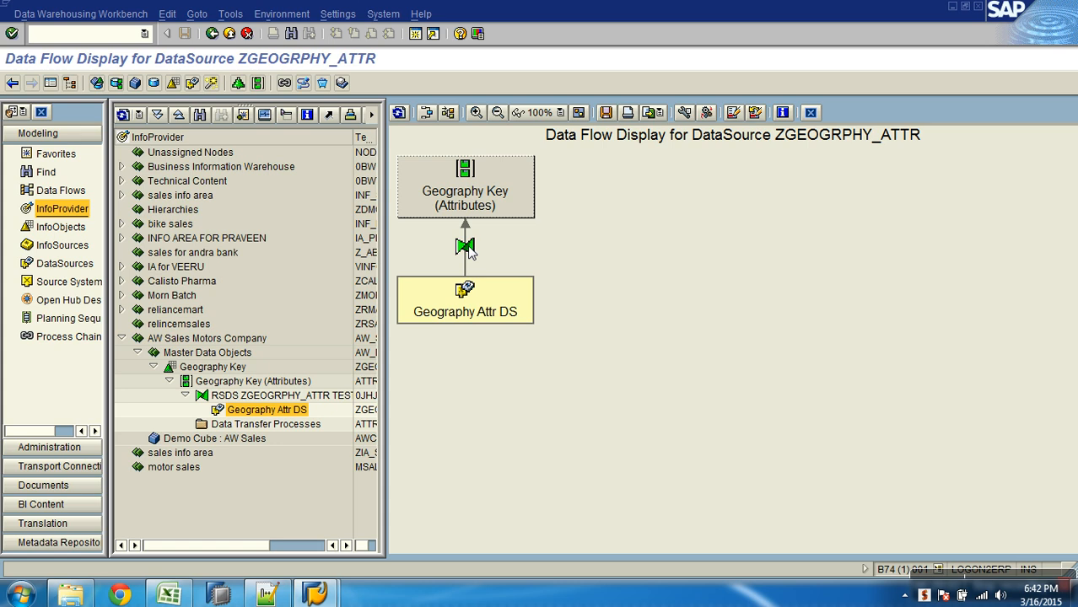
click(684, 113)
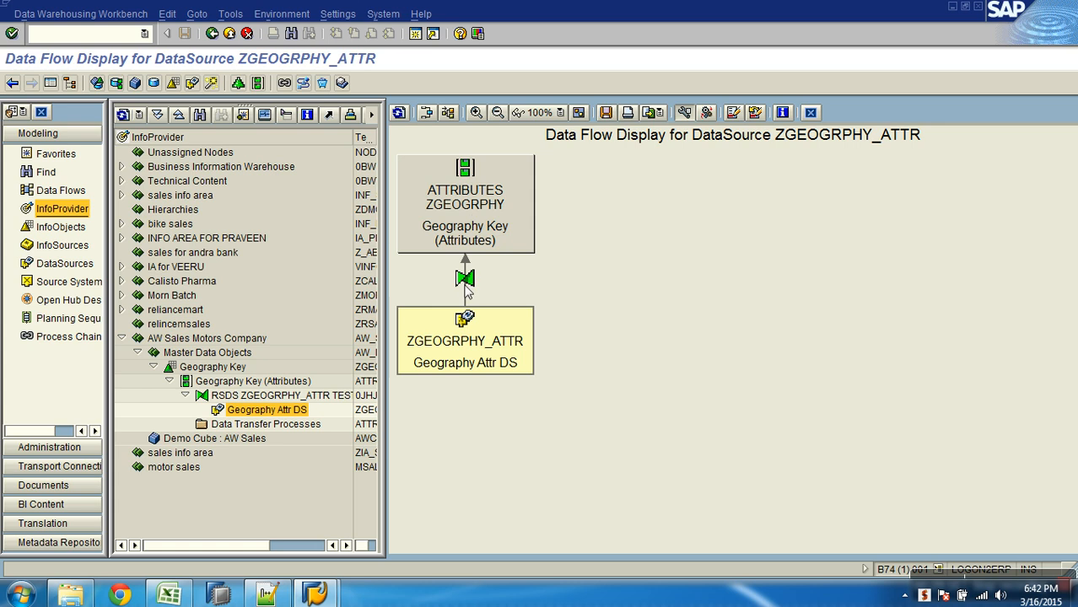
double_click(465, 281)
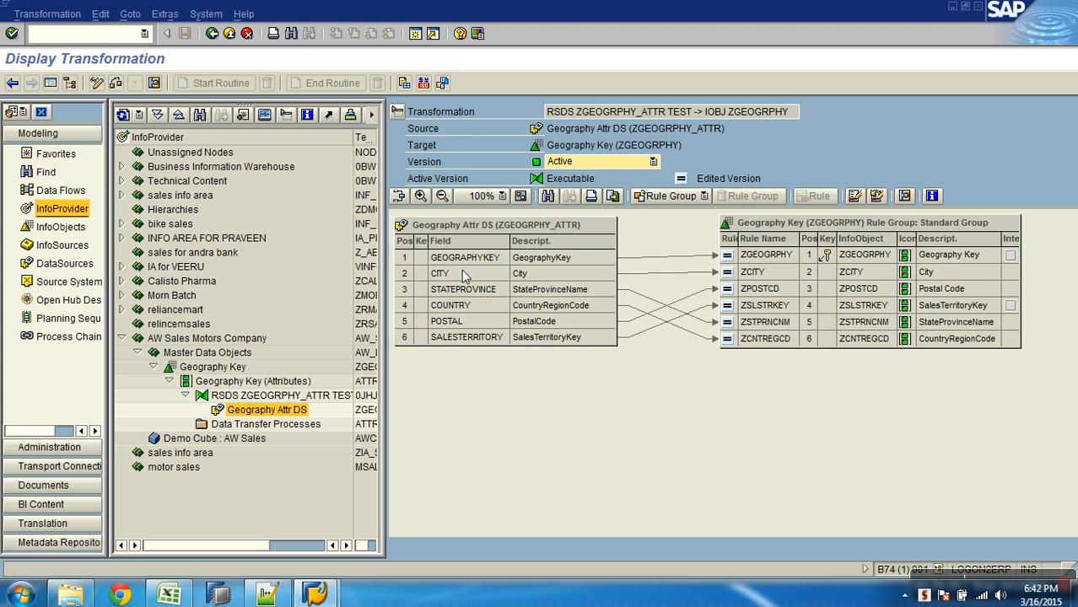
click(227, 37)
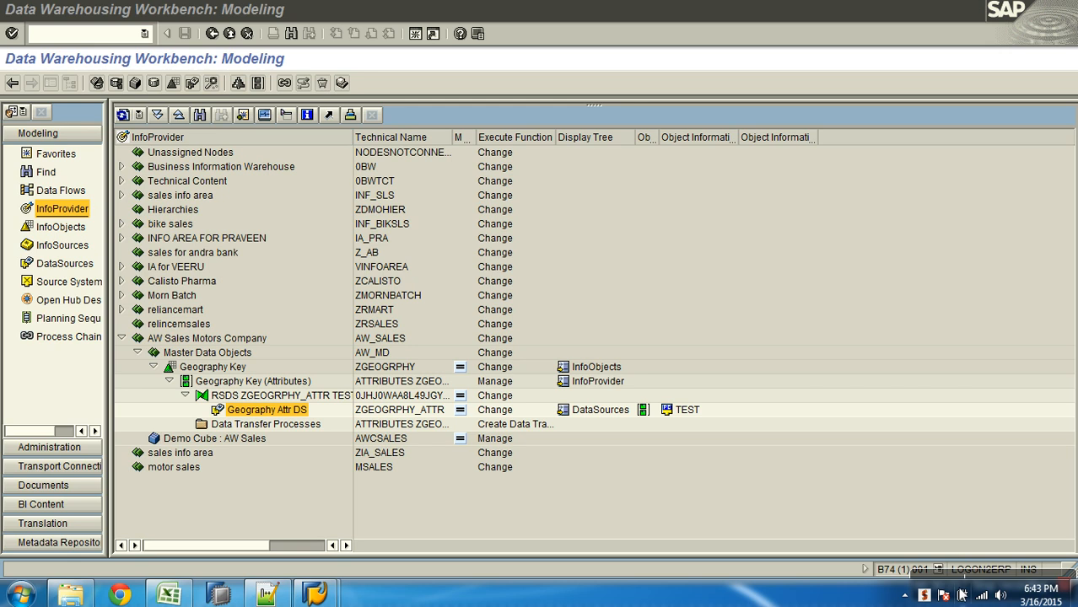
click(936, 572)
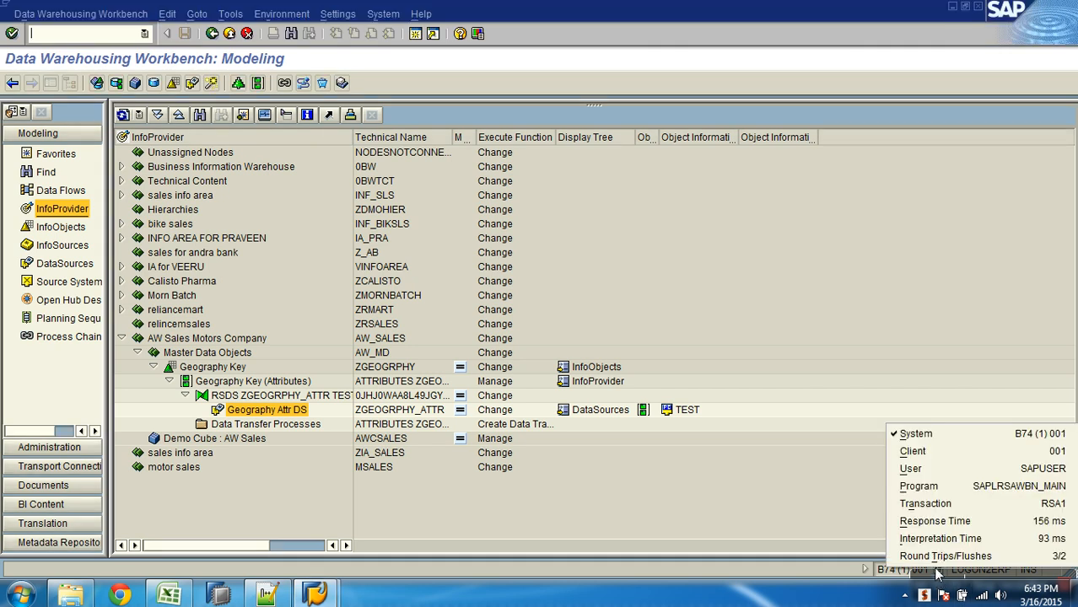
click(931, 579)
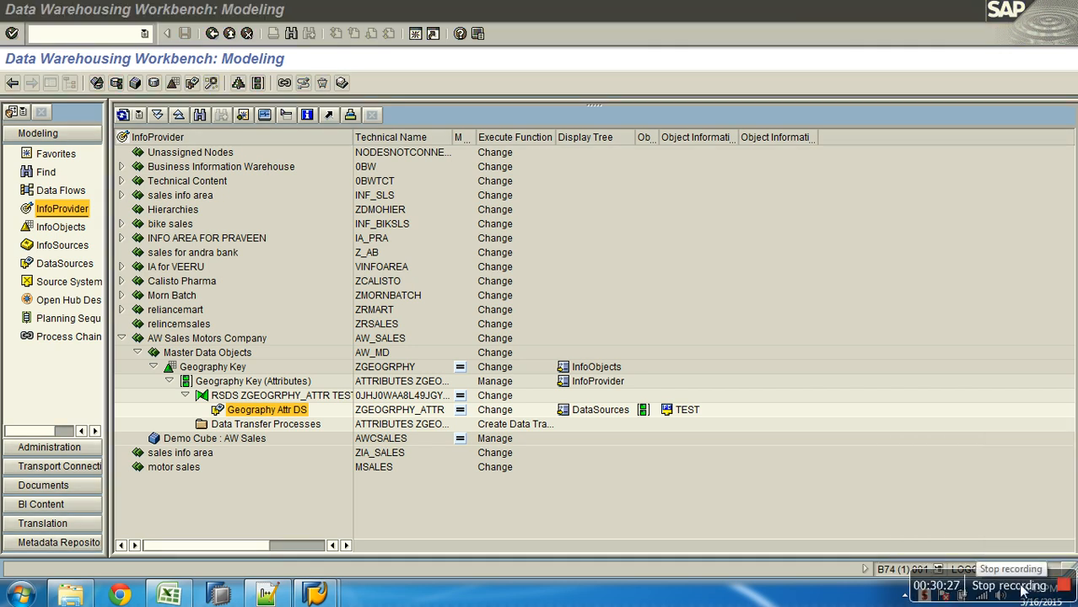